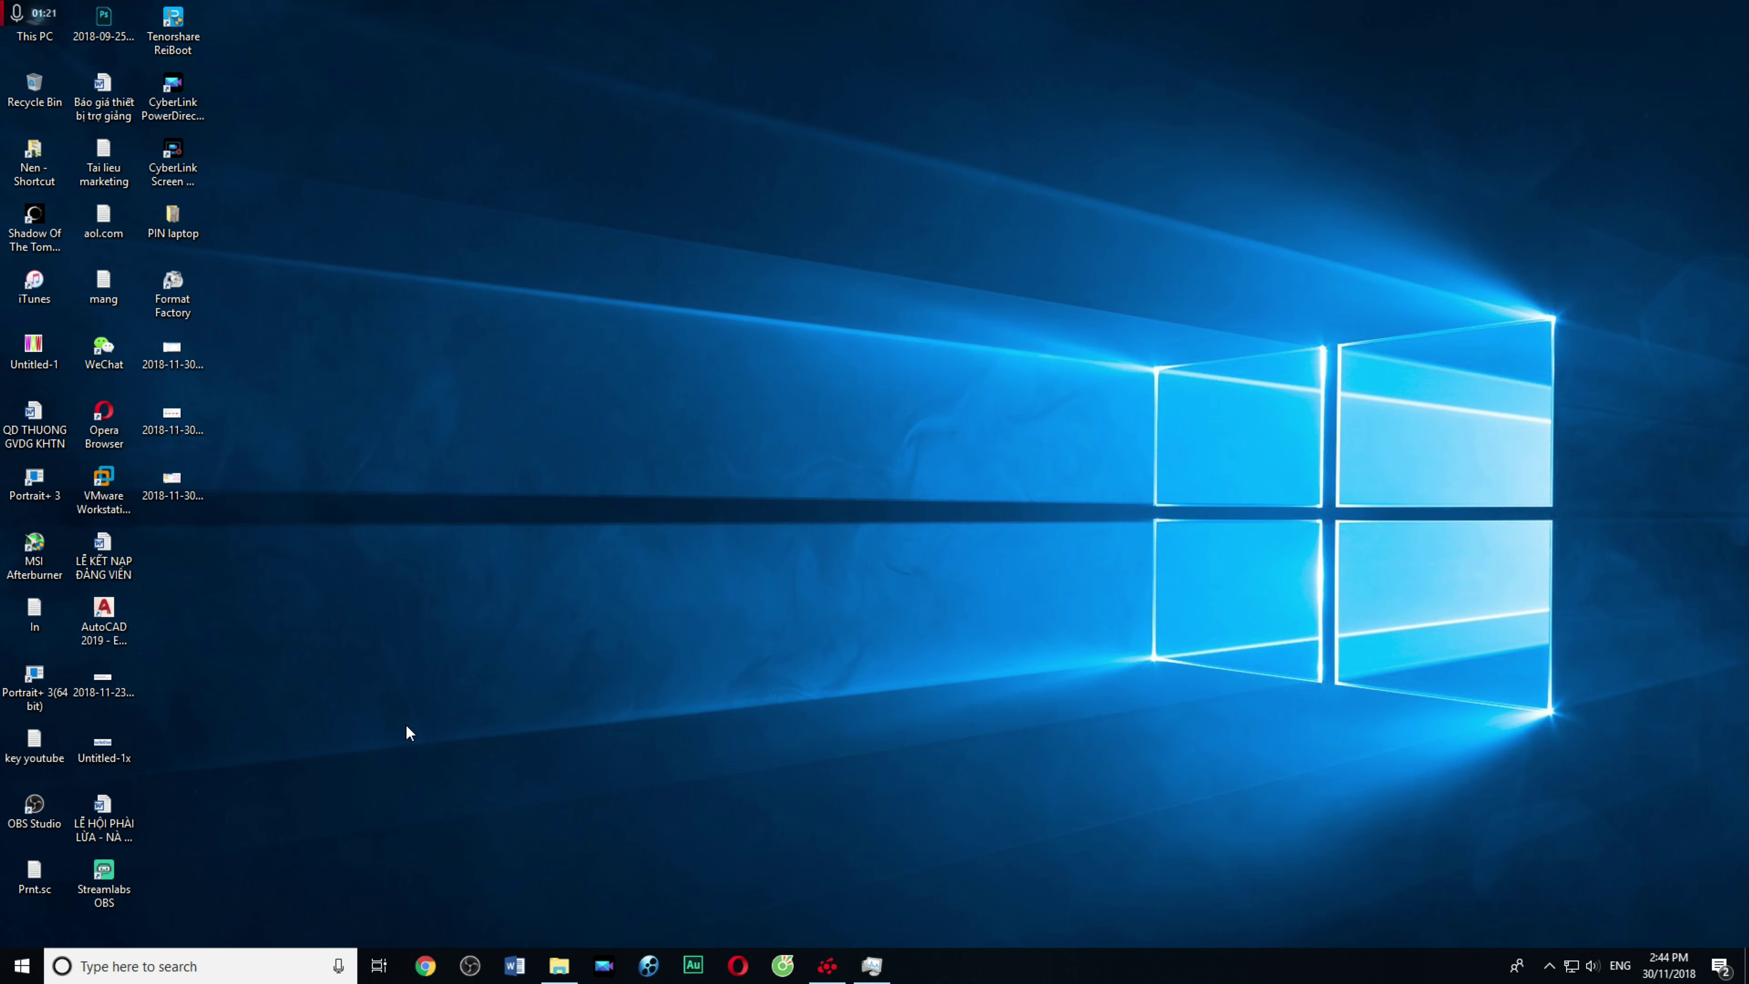
Step: Run the dxdiag command from the Windows Run dialog to launch the DirectX Diagnostic Tool
left_click(207, 965)
left_click(663, 476)
key("super+r")
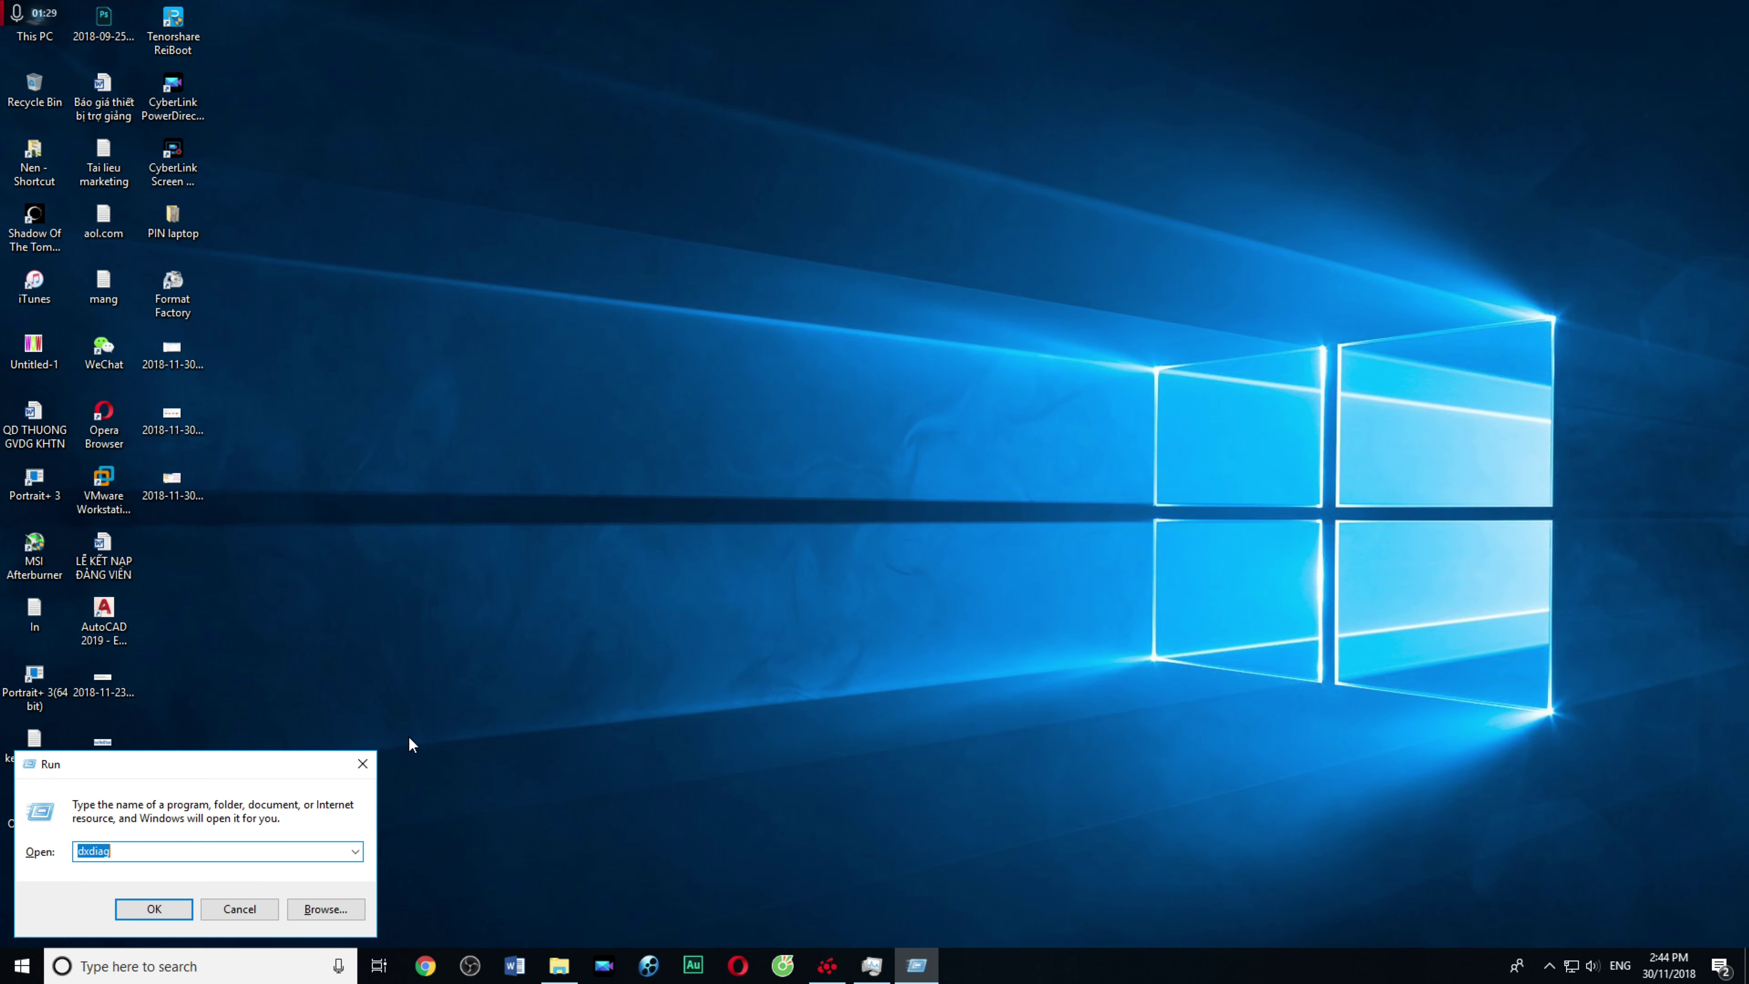
right_click(22, 966)
left_click(103, 894)
left_click(190, 852)
left_click_drag(190, 852, 74, 854)
key("End")
key("shift+Home")
type("dxdi")
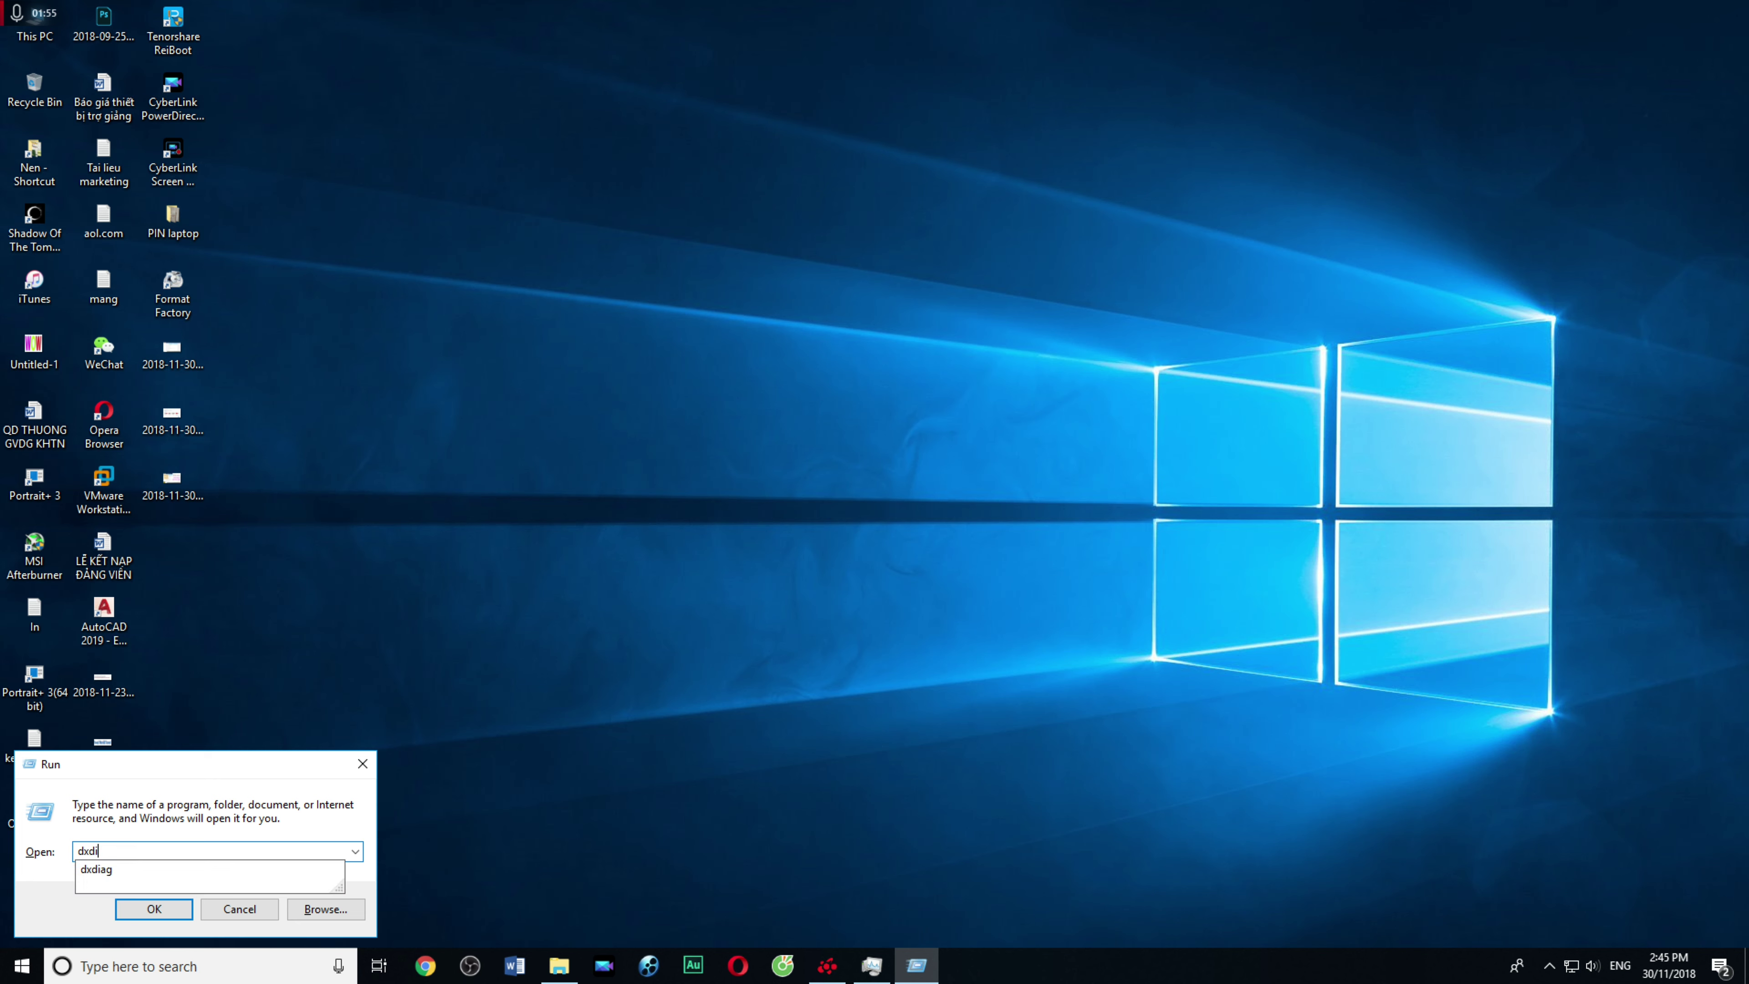
type("ag")
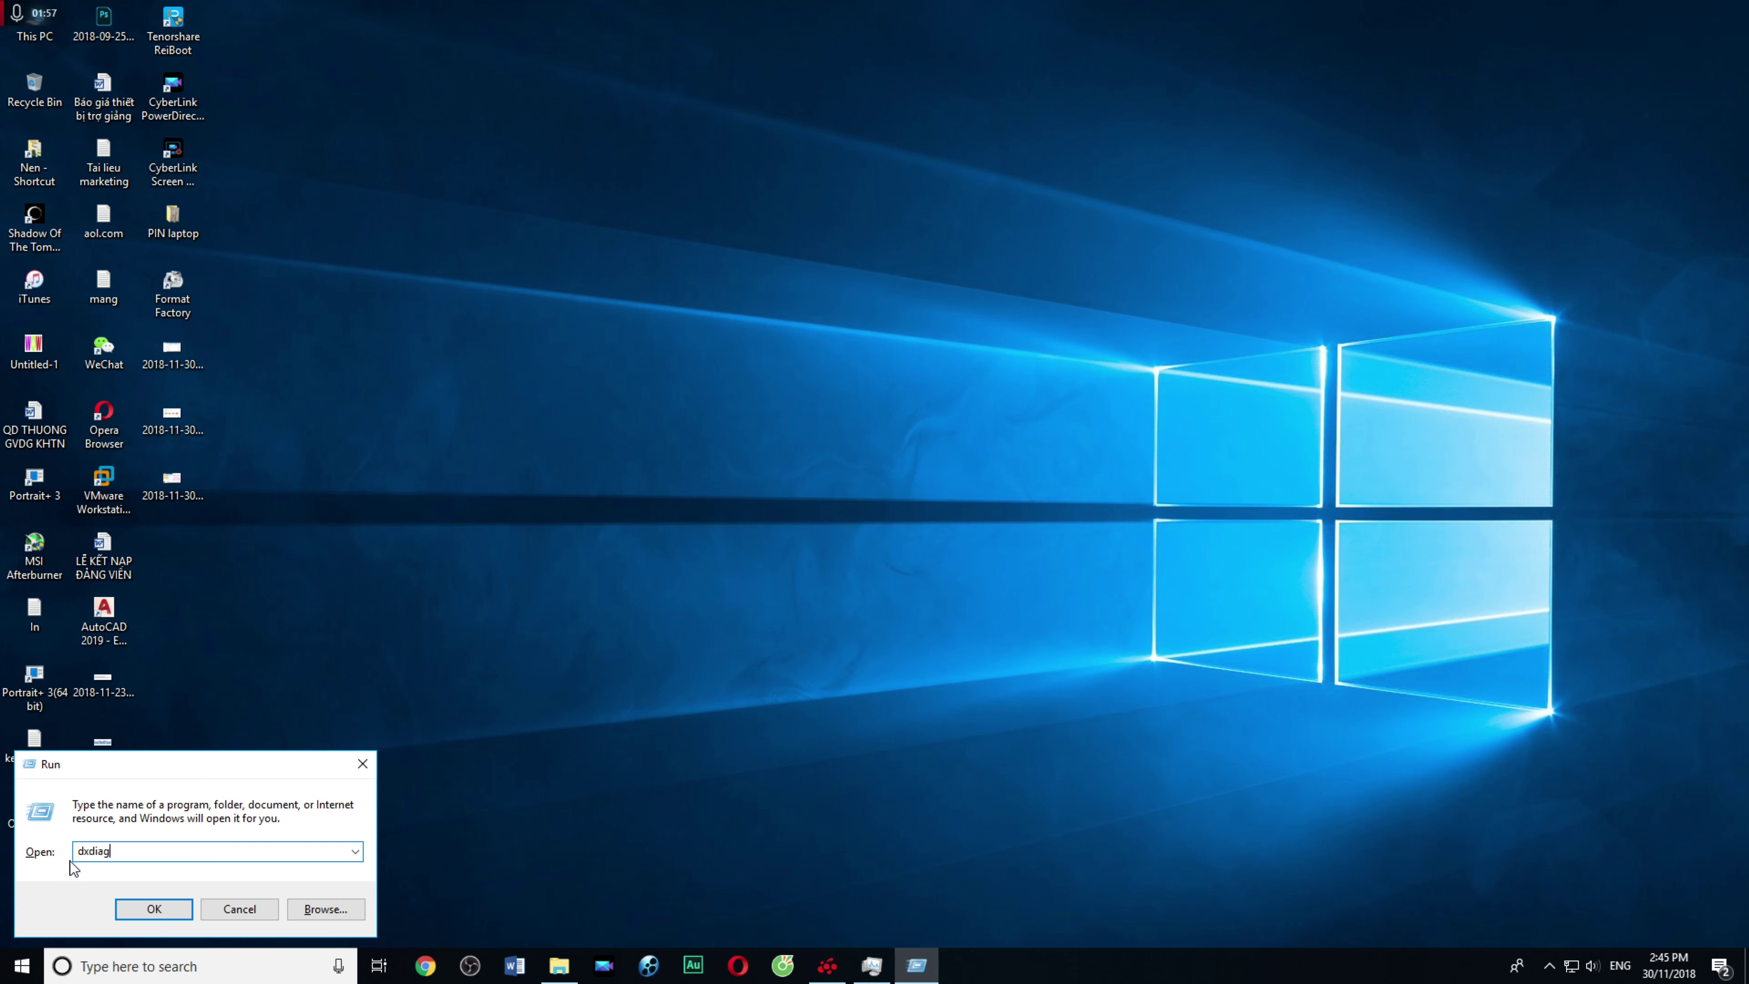
key("Return")
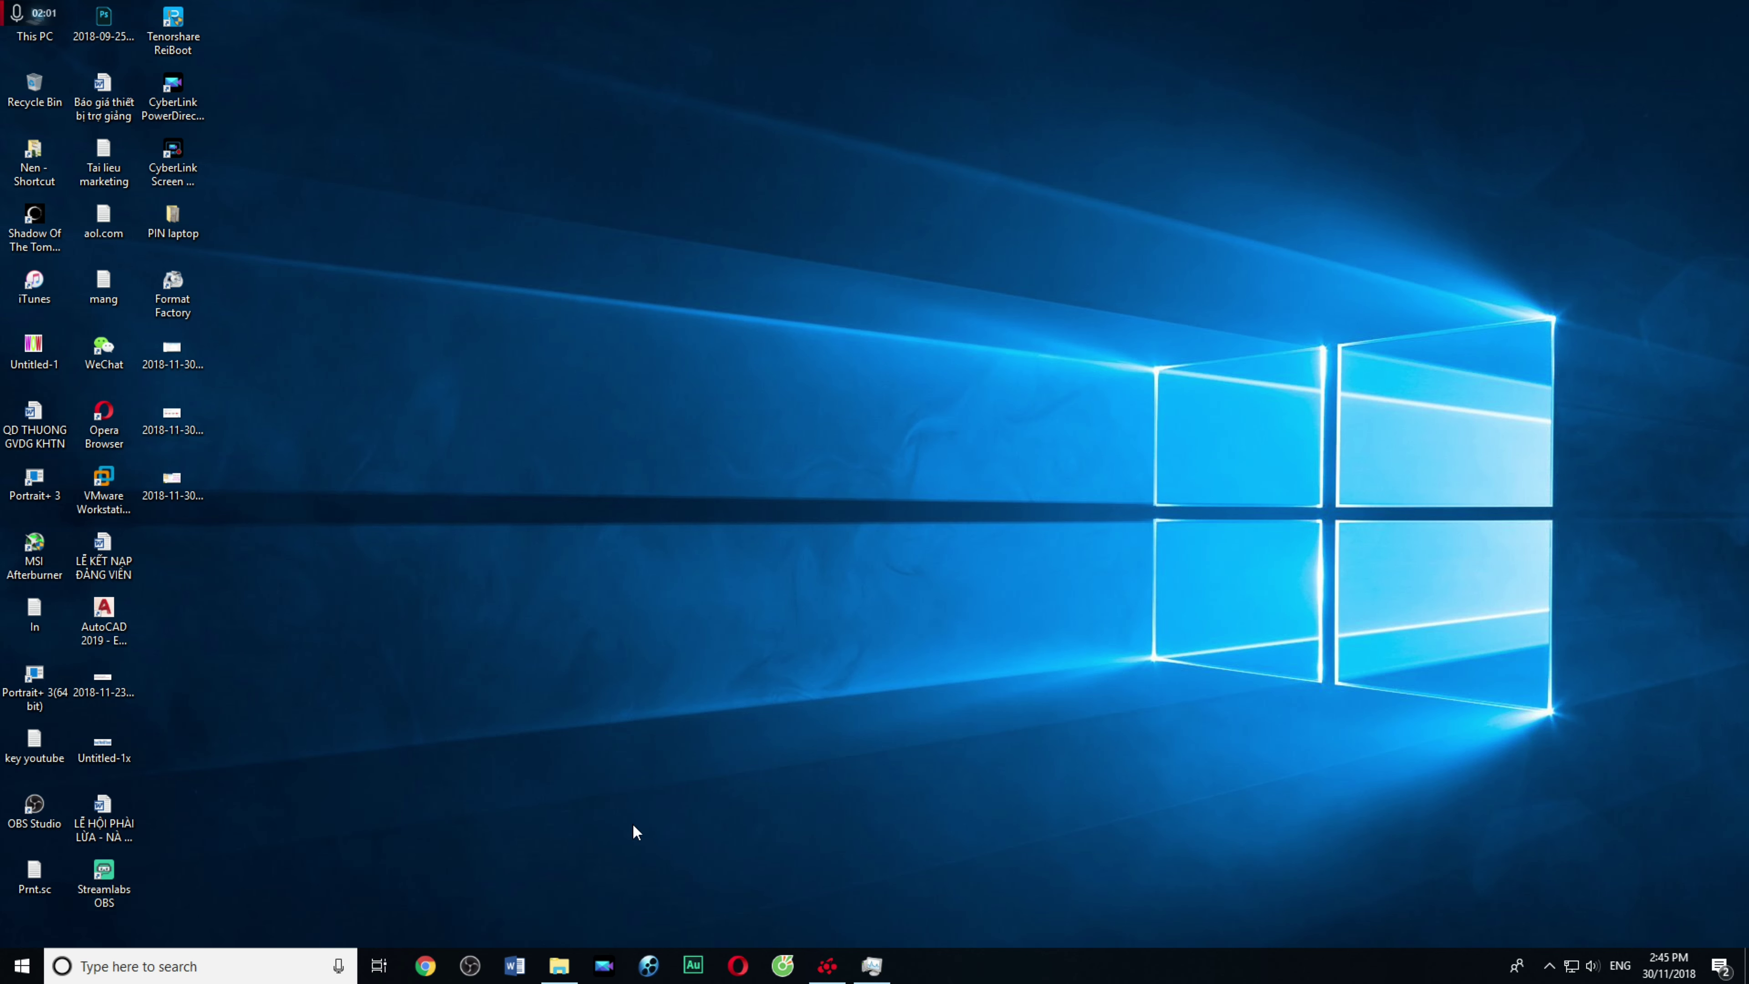
Step: View the Display 1 device and driver details in the DirectX Diagnostic Tool
right_click(537, 447)
left_click(569, 523)
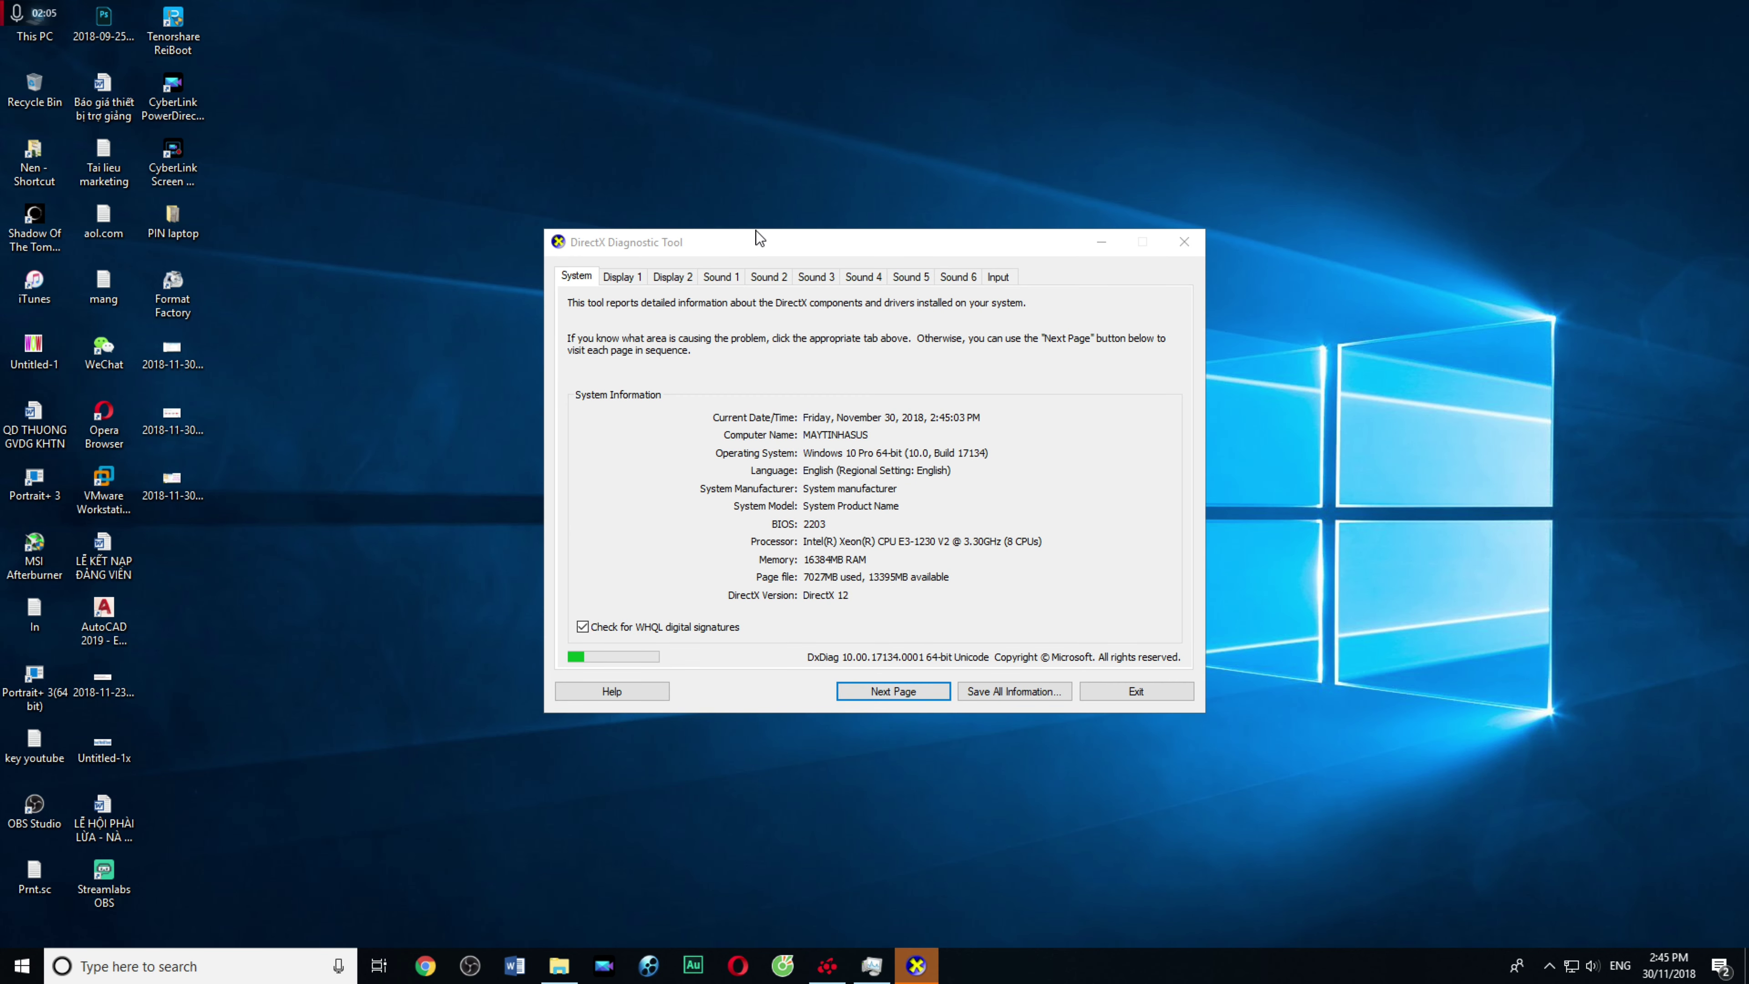
left_click_drag(751, 240, 682, 264)
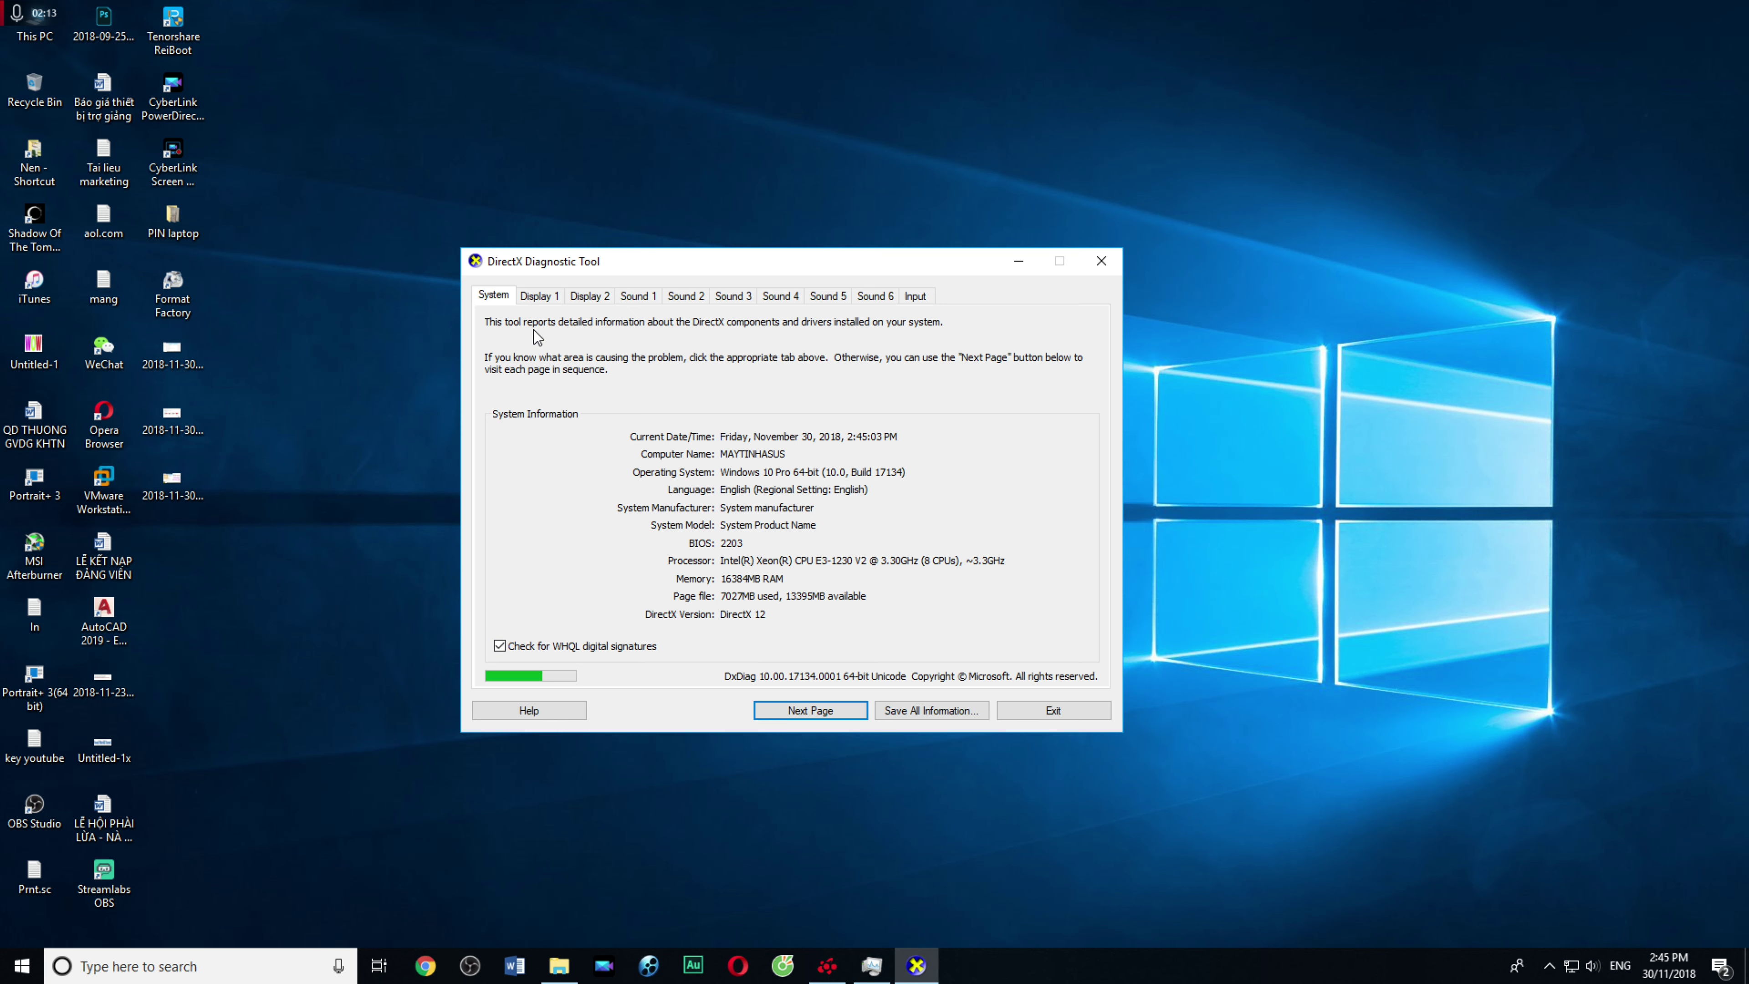
left_click(548, 299)
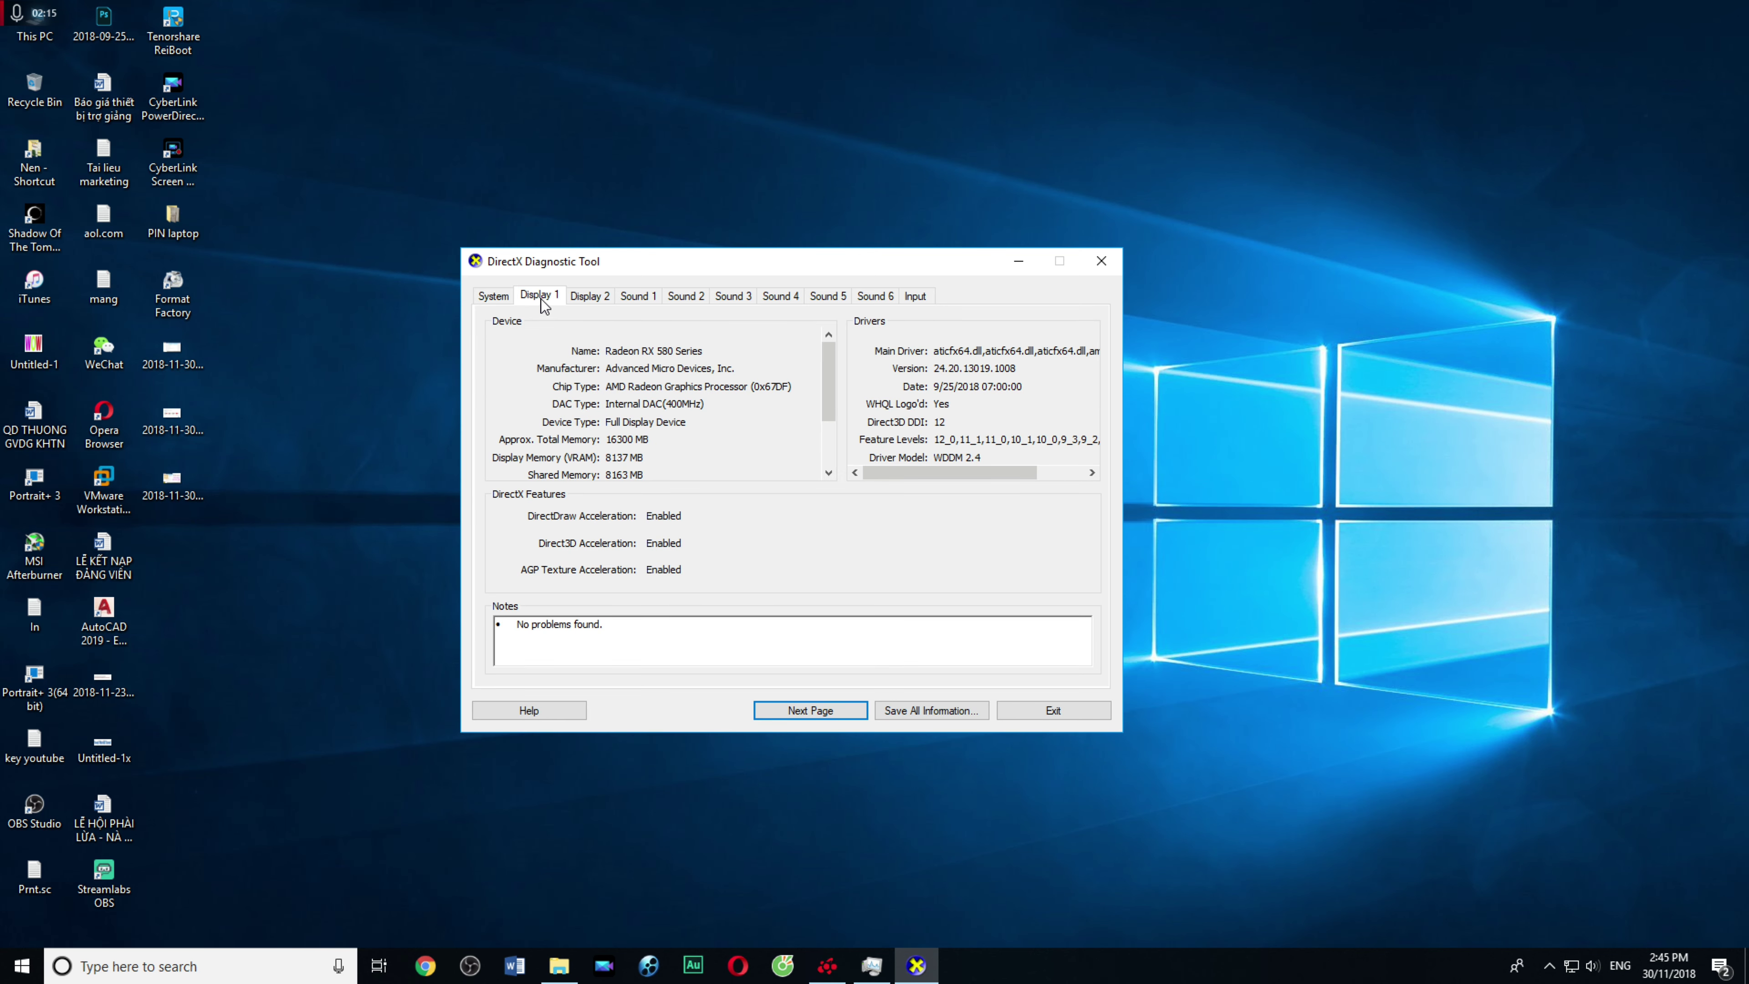
left_click_drag(665, 254, 693, 249)
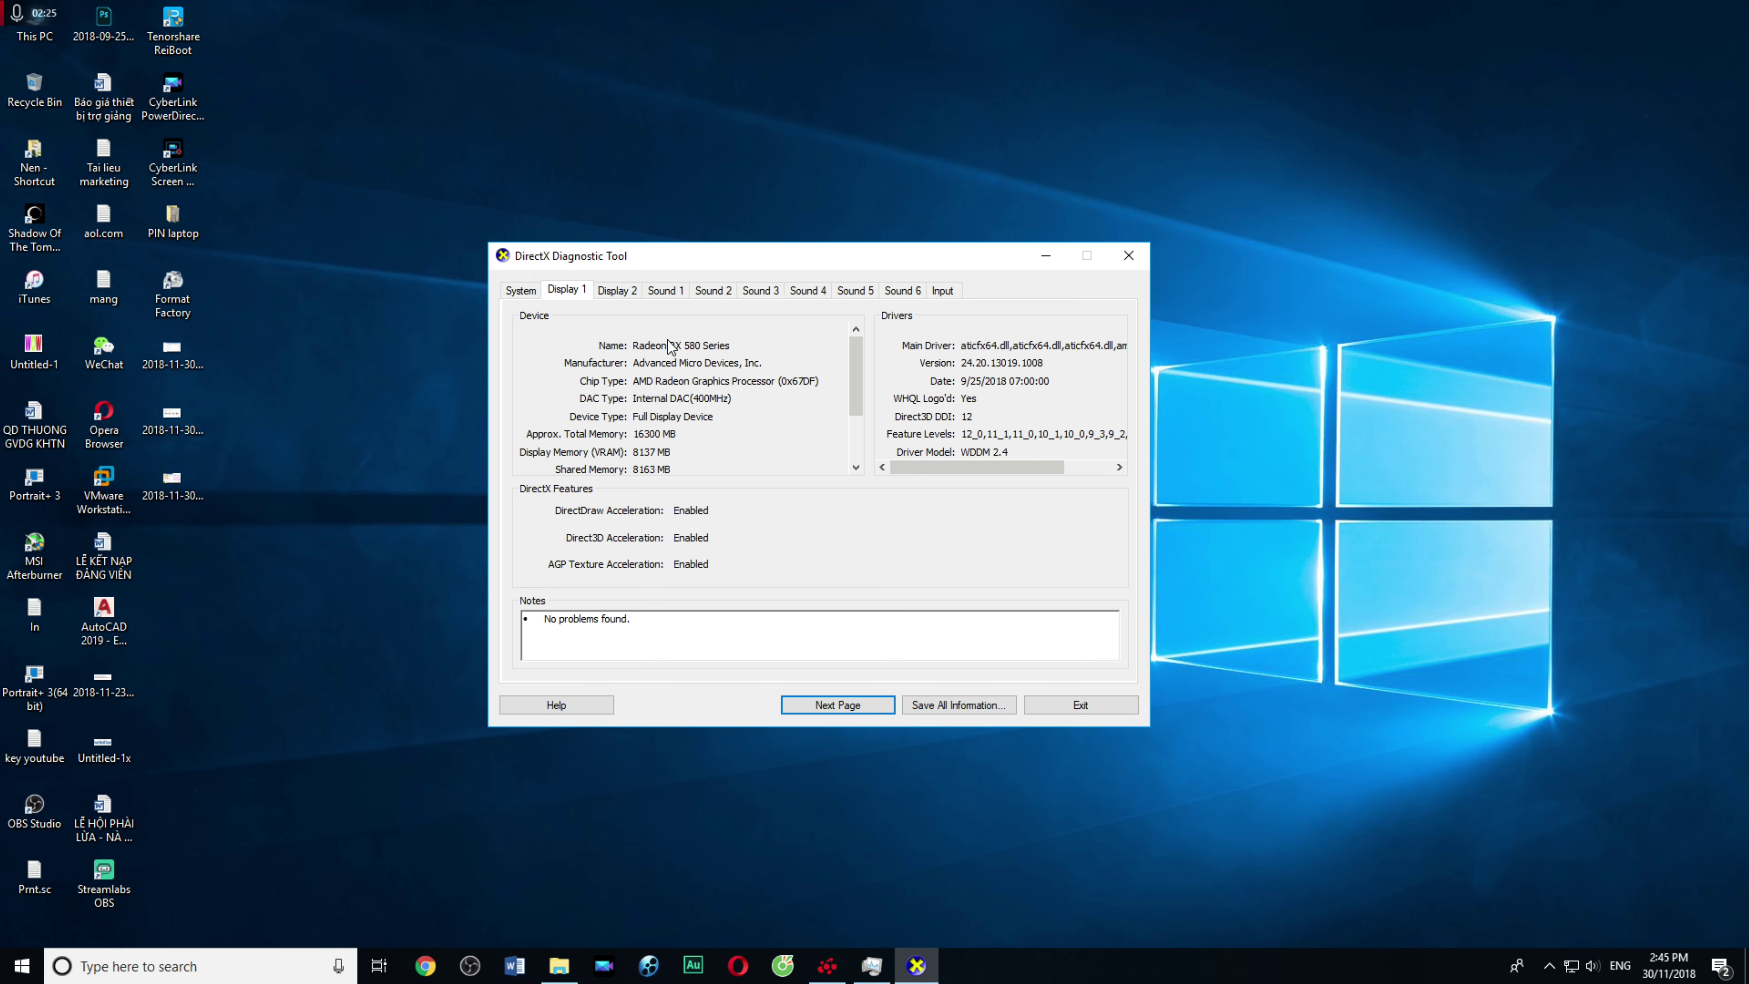
left_click_drag(697, 263, 571, 289)
Step: Open a new Chrome incognito window and place it over the middle of the desktop
right_click(376, 966)
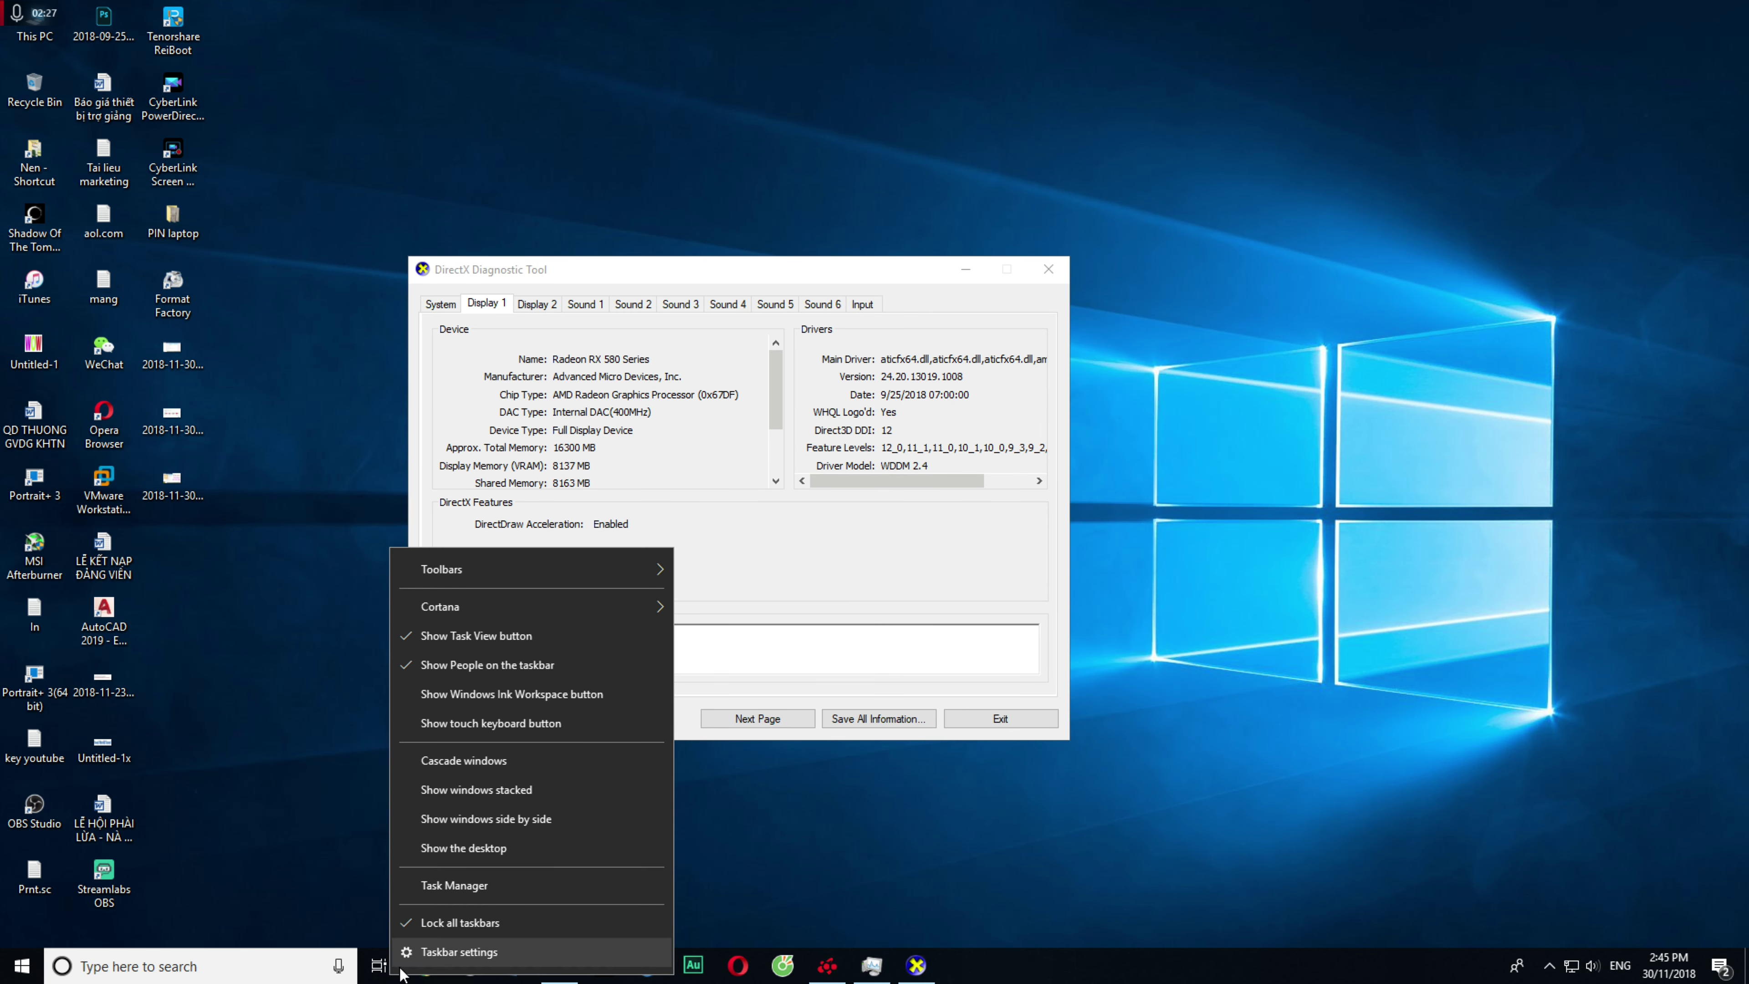
left_click(327, 918)
right_click(425, 965)
left_click(414, 849)
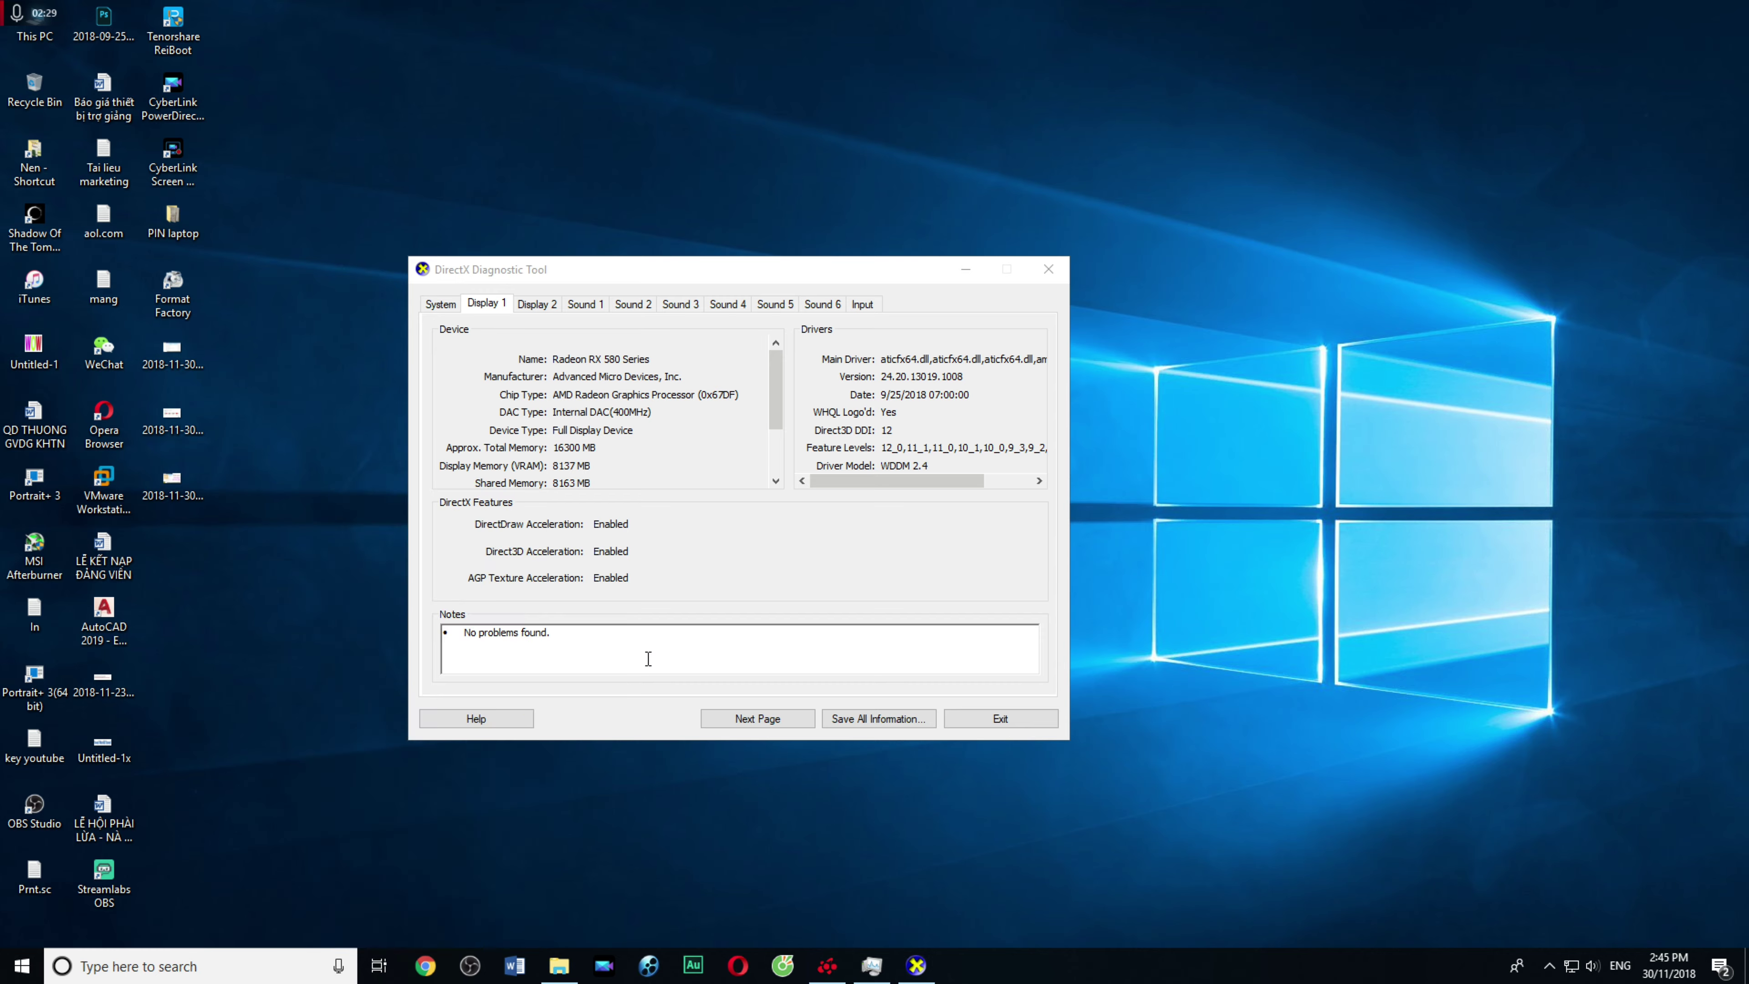
left_click_drag(608, 7, 881, 211)
left_click_drag(775, 215, 760, 211)
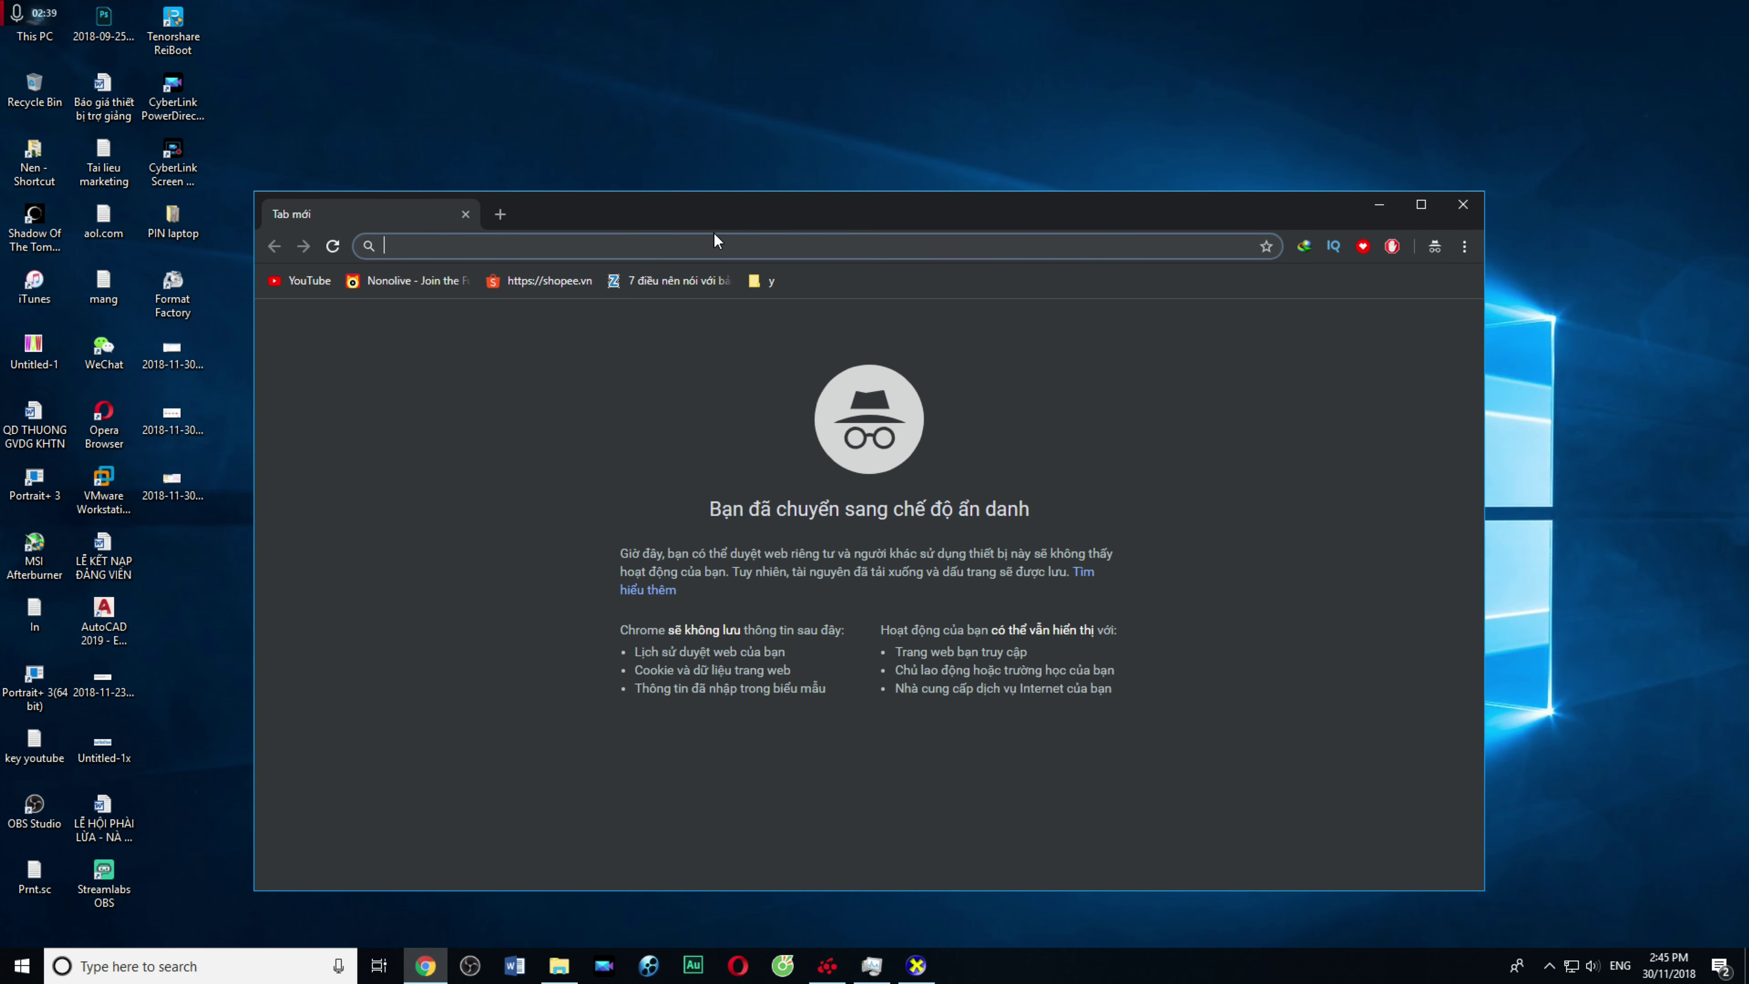
left_click_drag(715, 222, 788, 504)
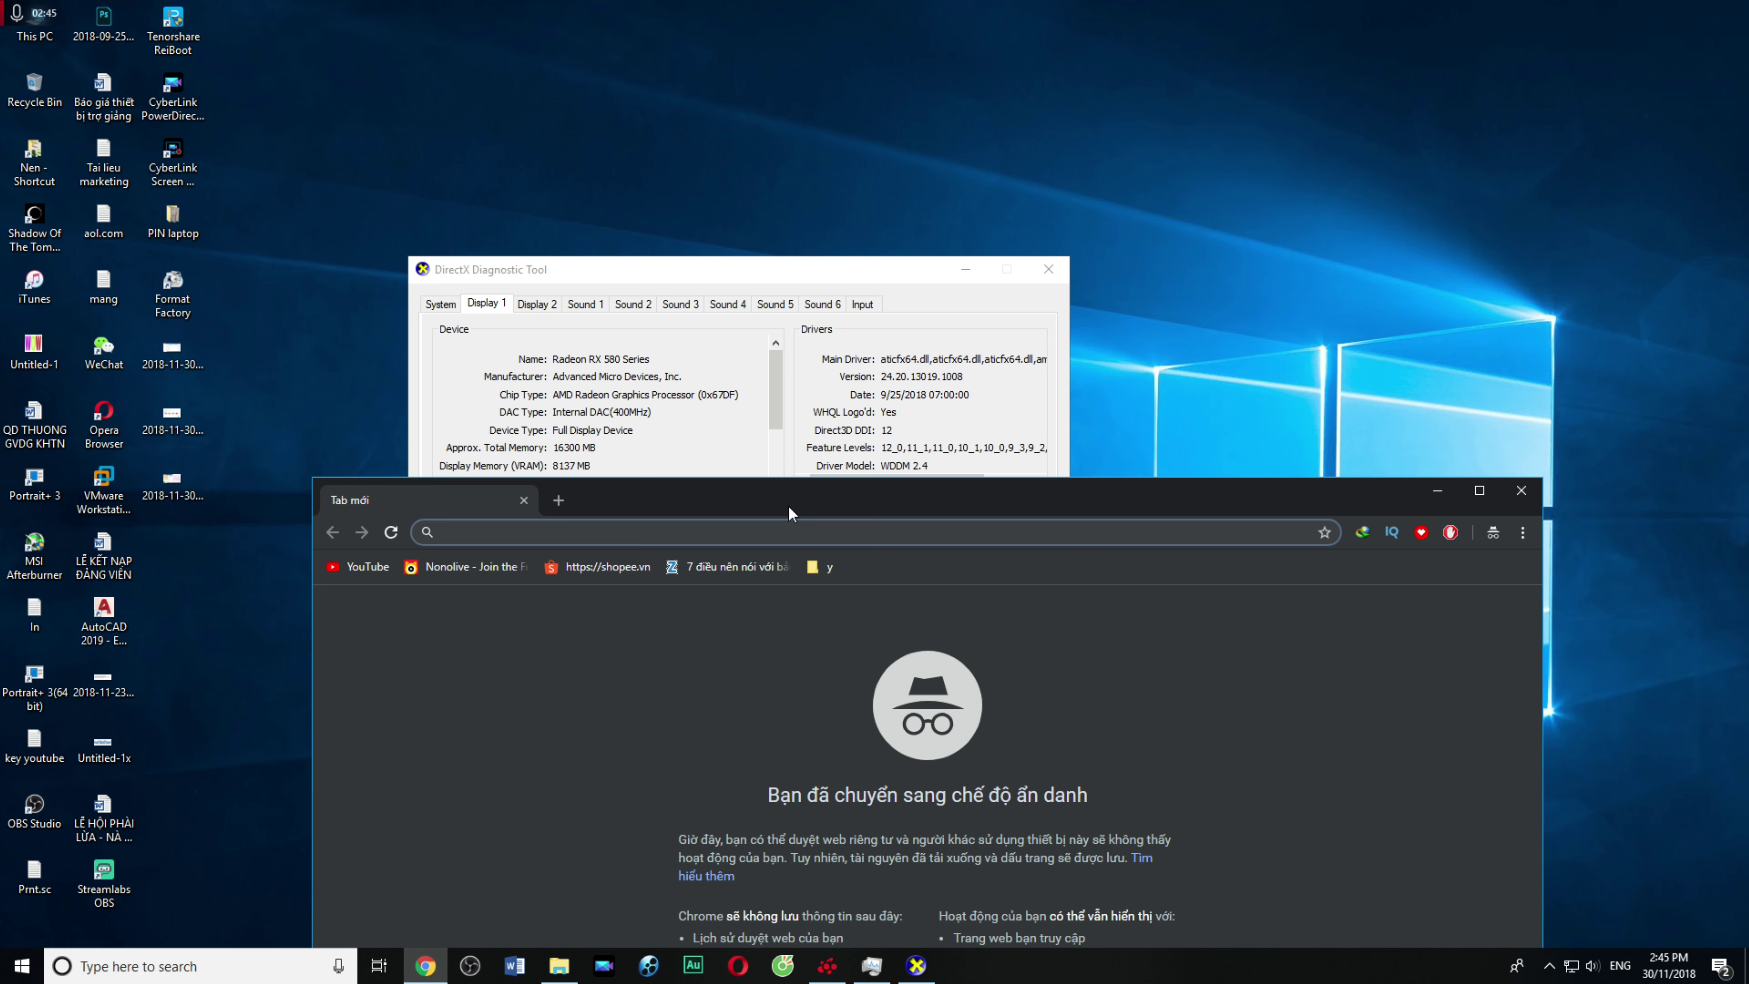
left_click_drag(623, 505, 532, 230)
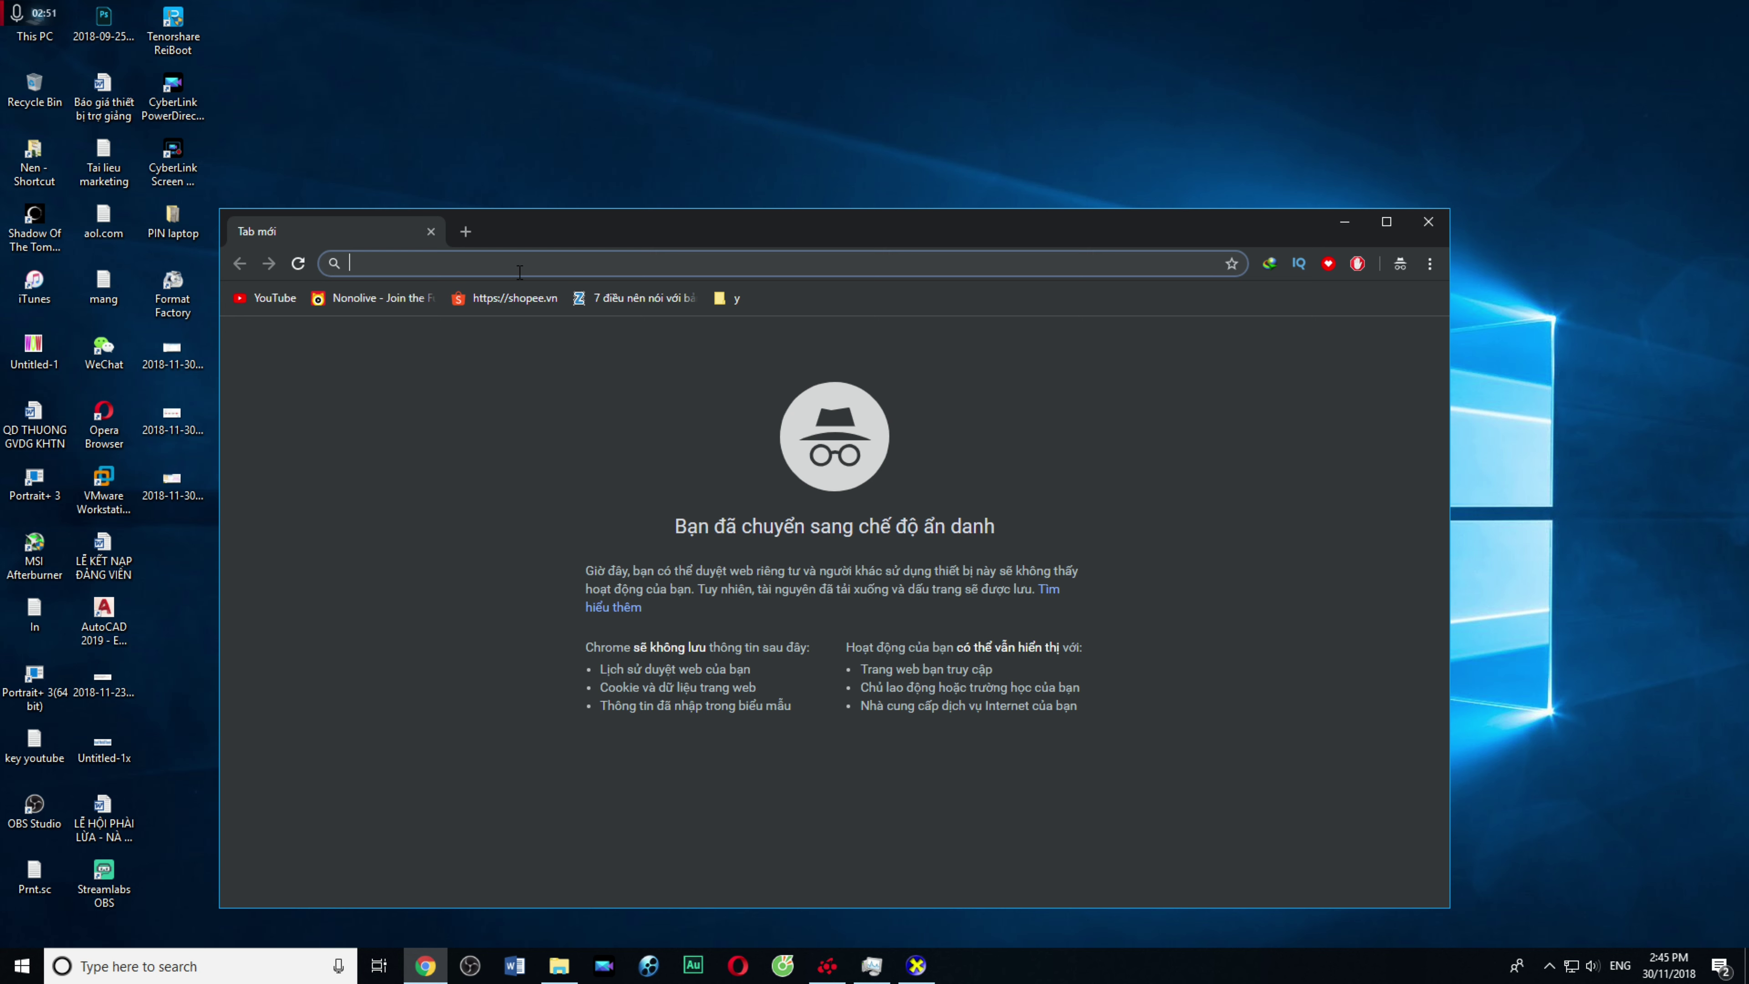
Step: Search Google for "3dchip"
type("3")
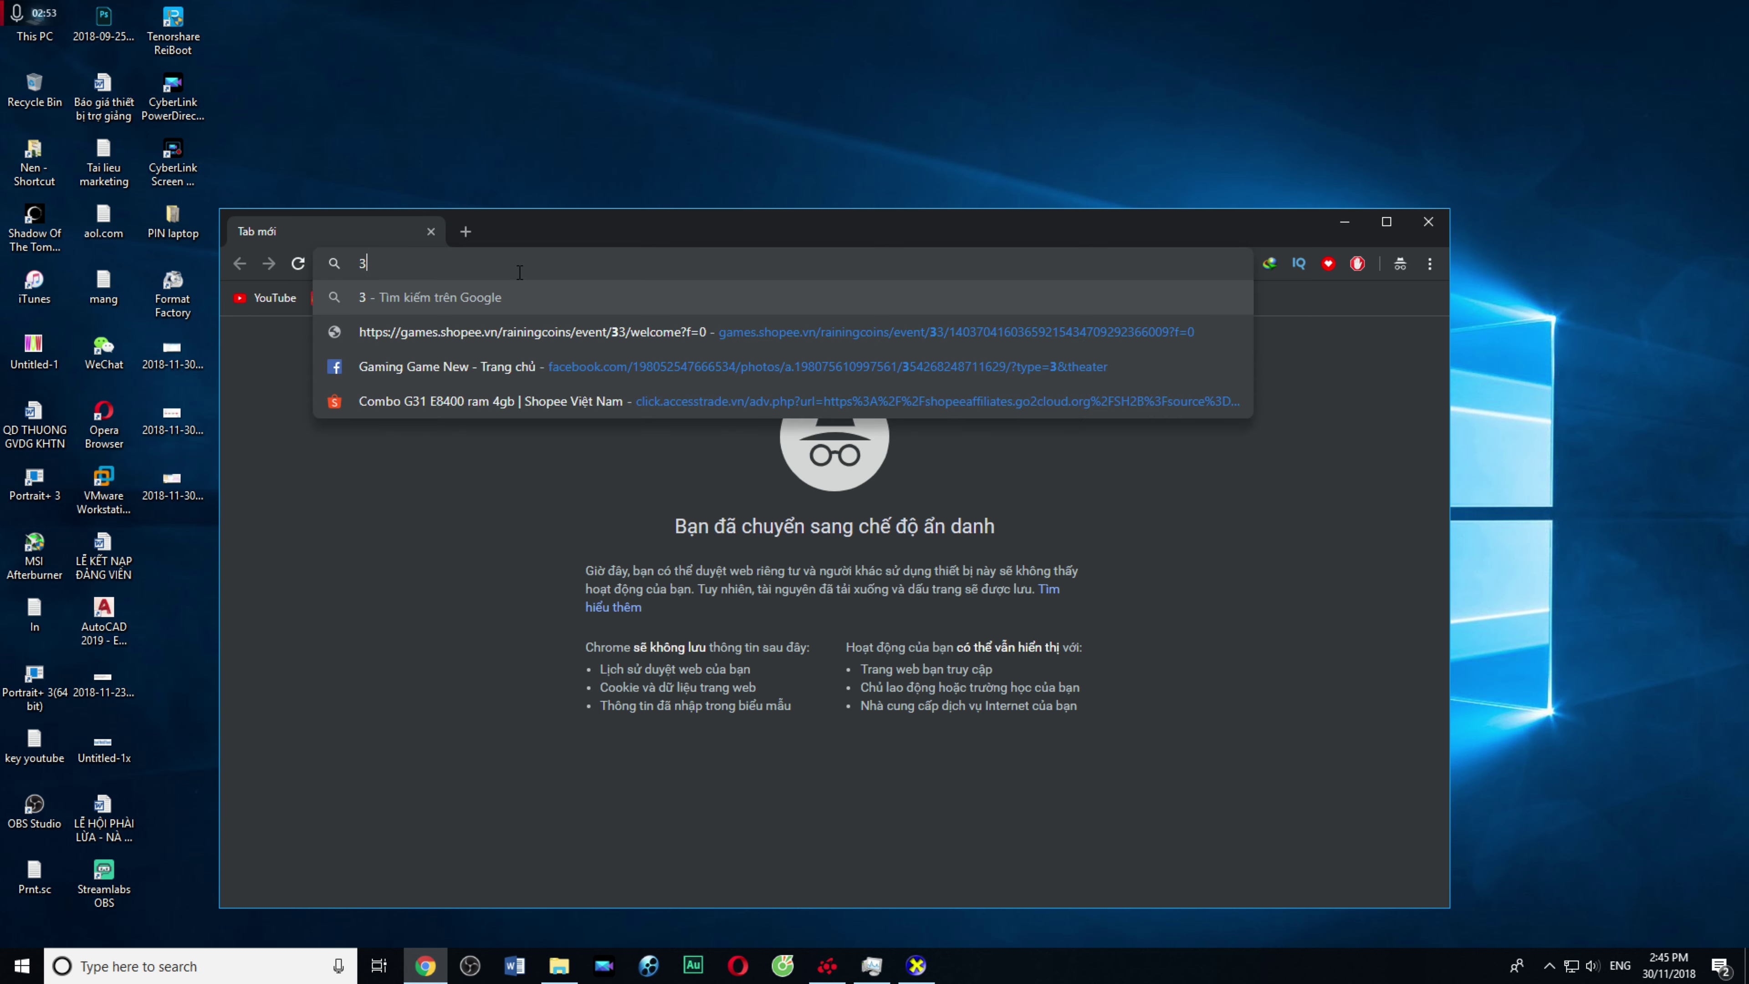
type("dch")
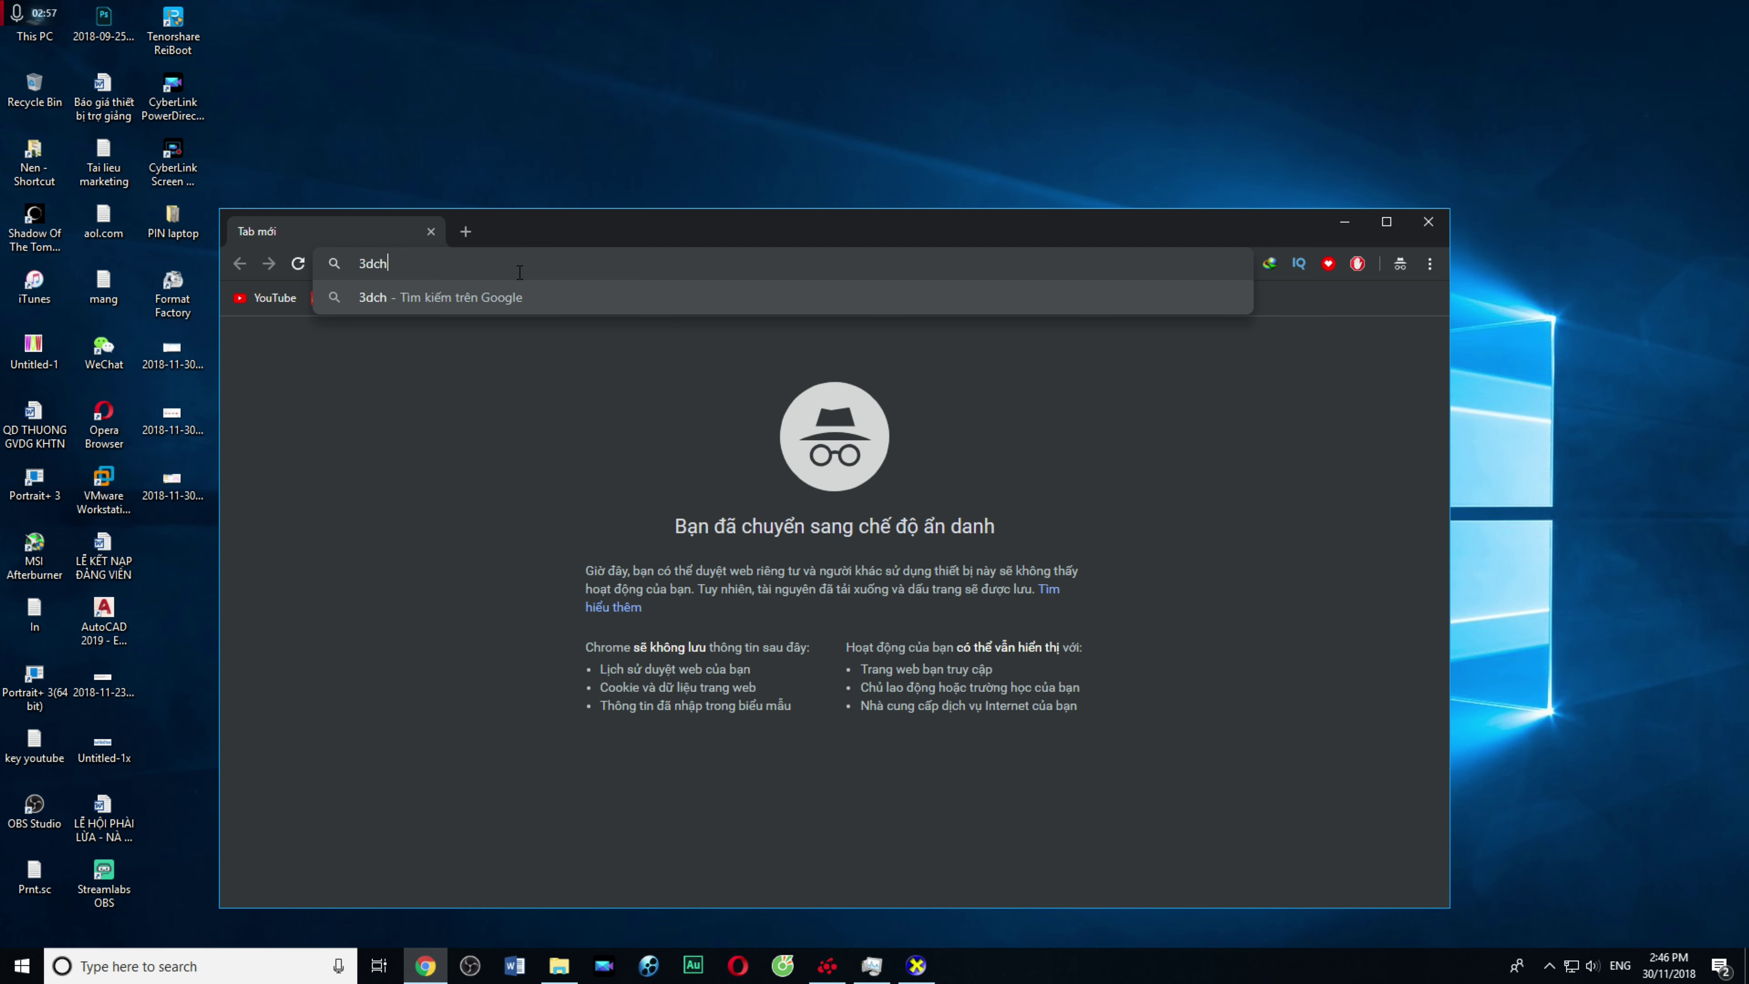
key("BackSpace")
type("xhip")
key("Return")
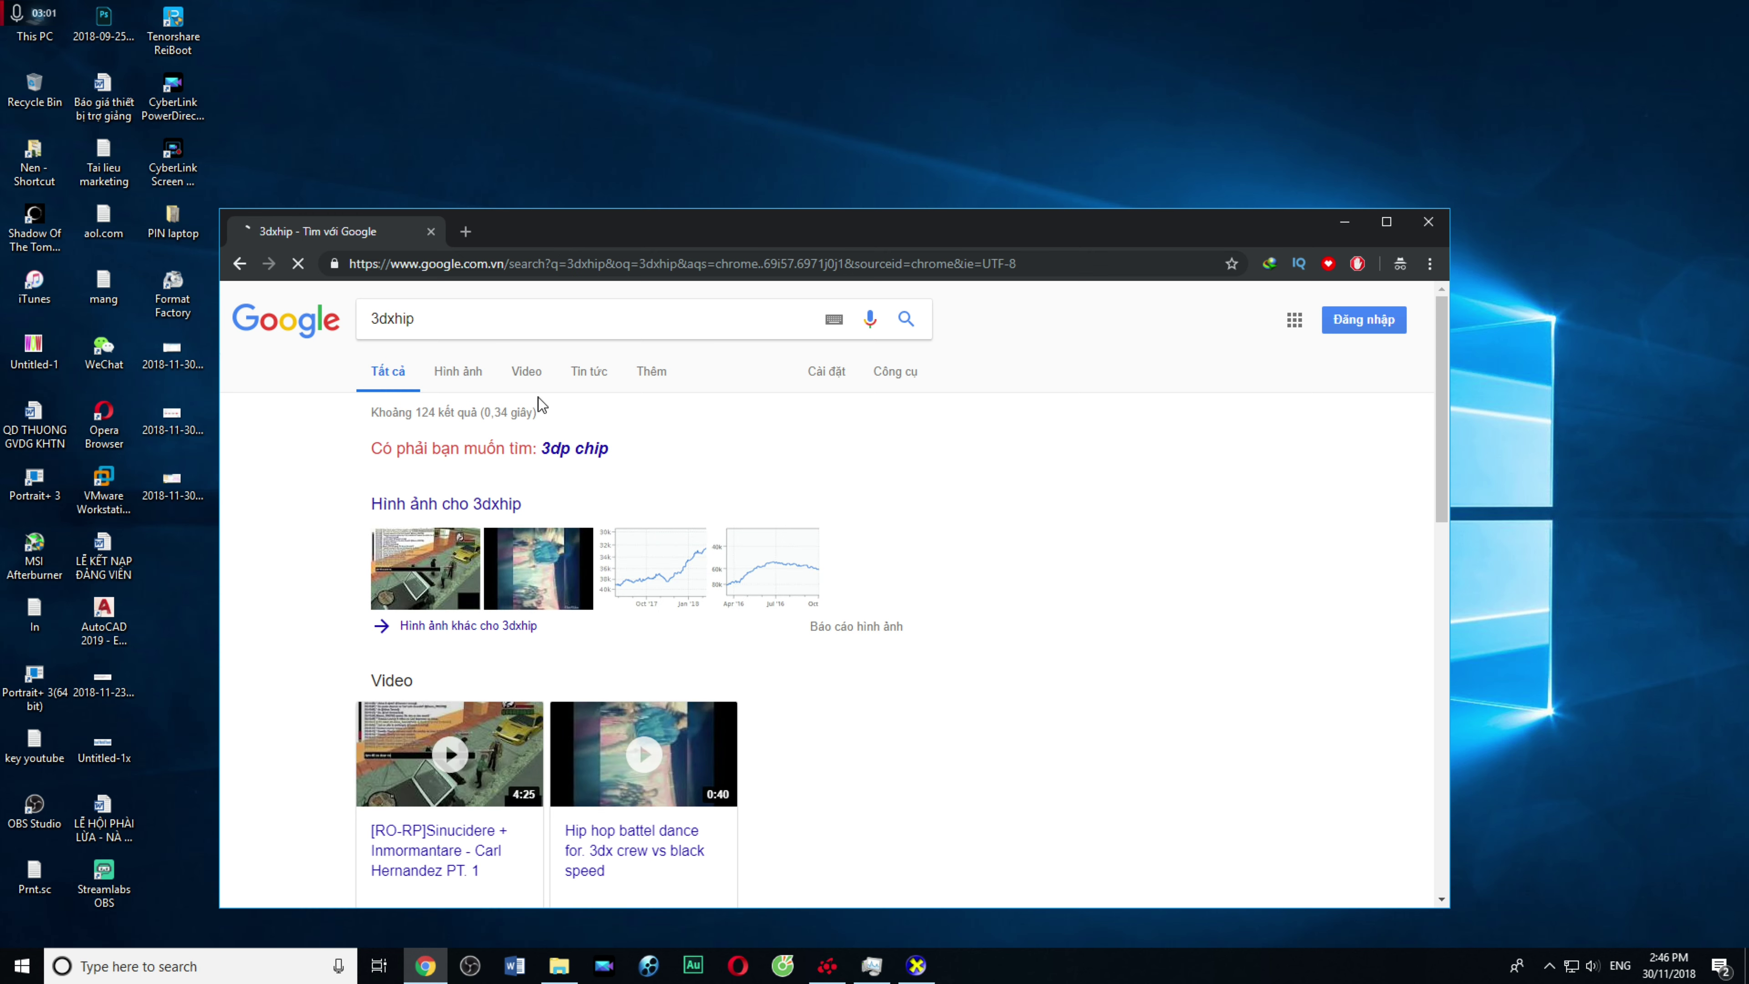
left_click(402, 331)
key("BackSpace")
type("c")
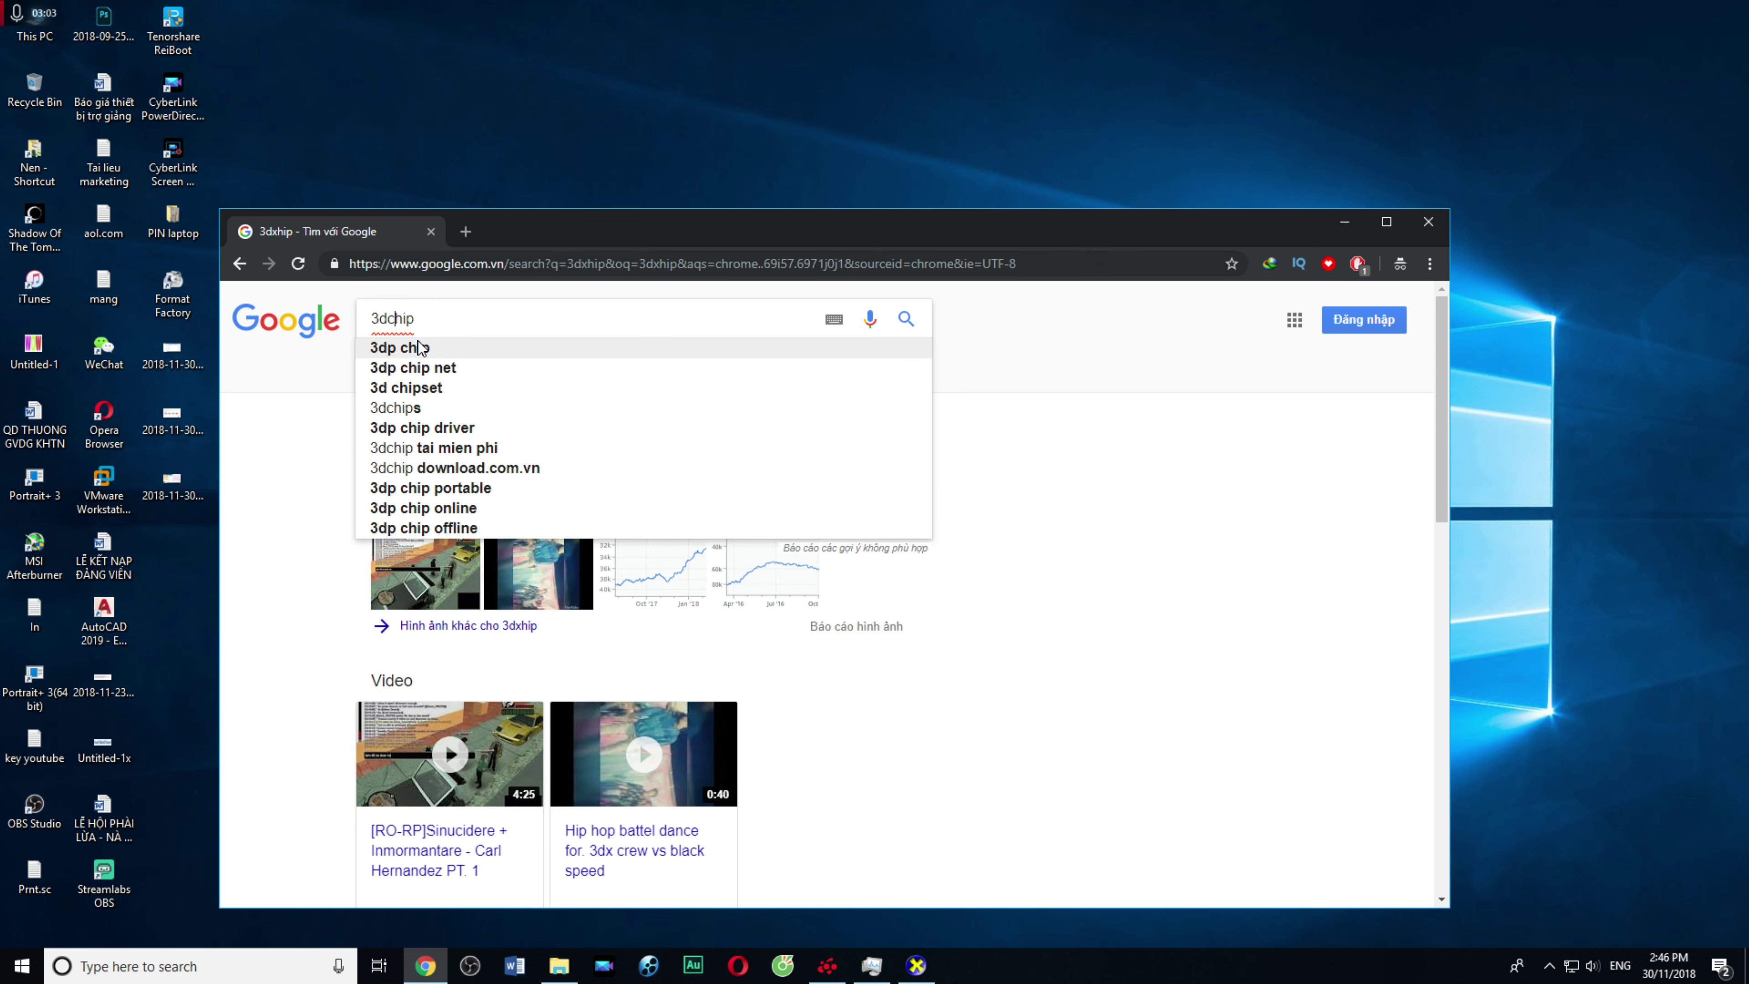
key("Return")
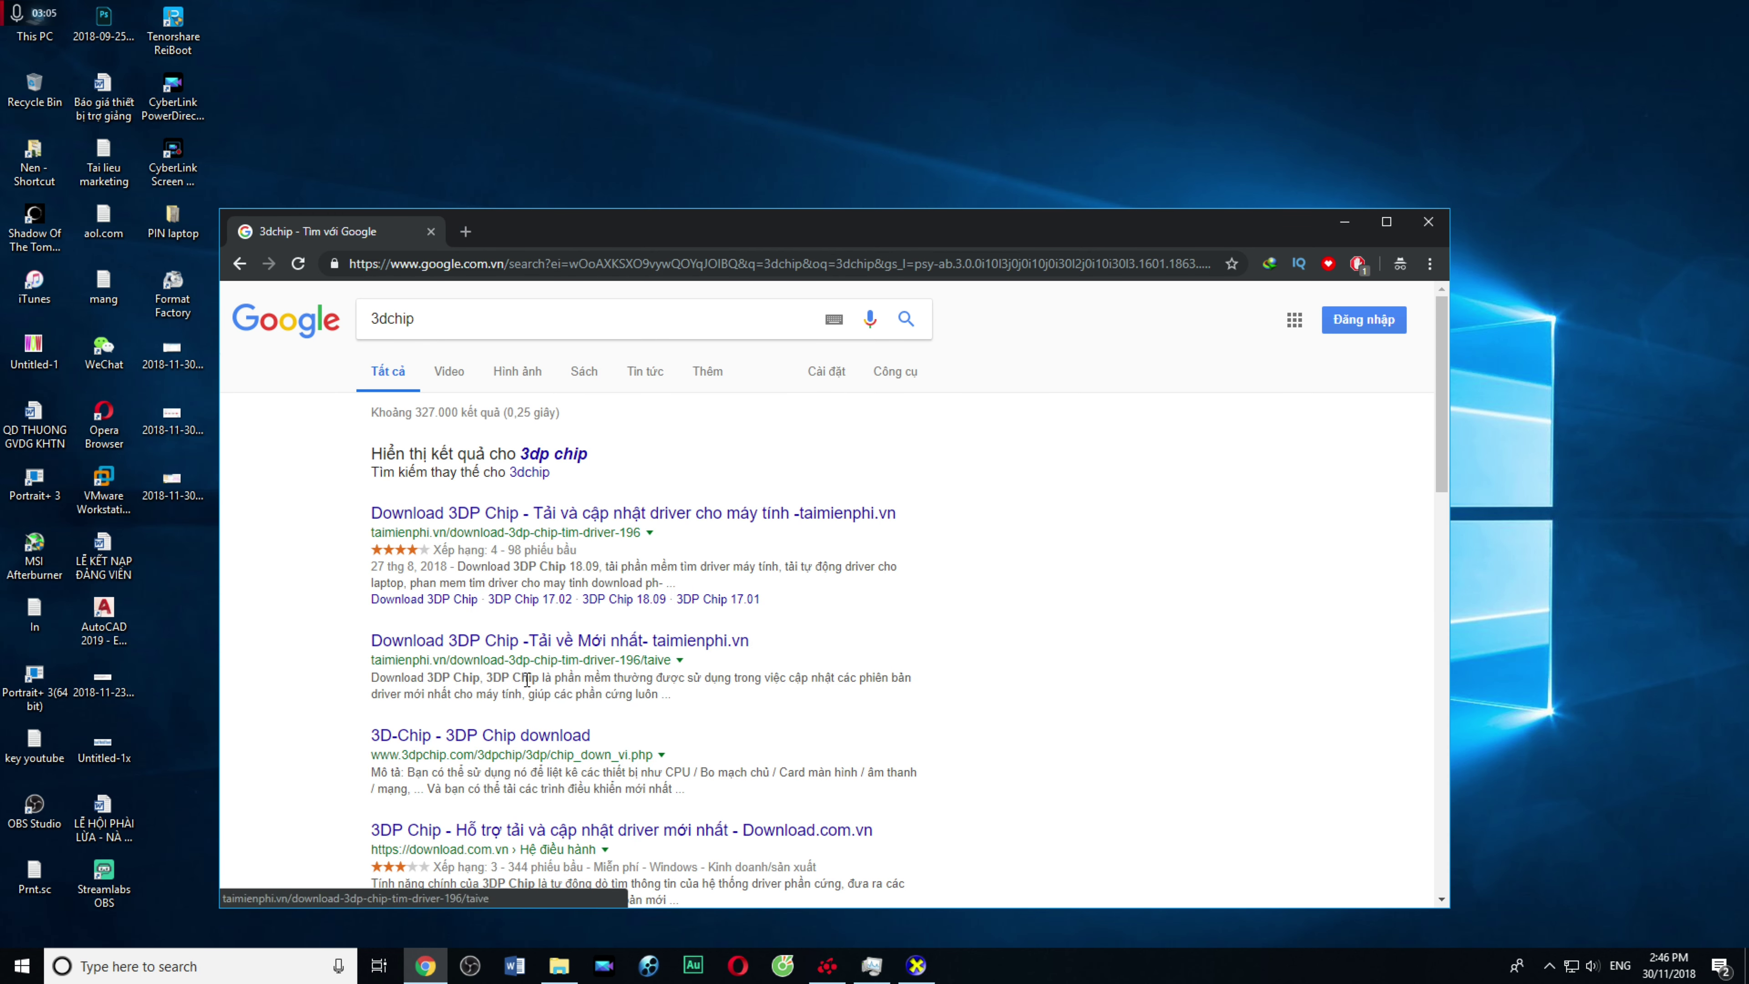
scroll(532, 702, "down", 1)
left_click(516, 648)
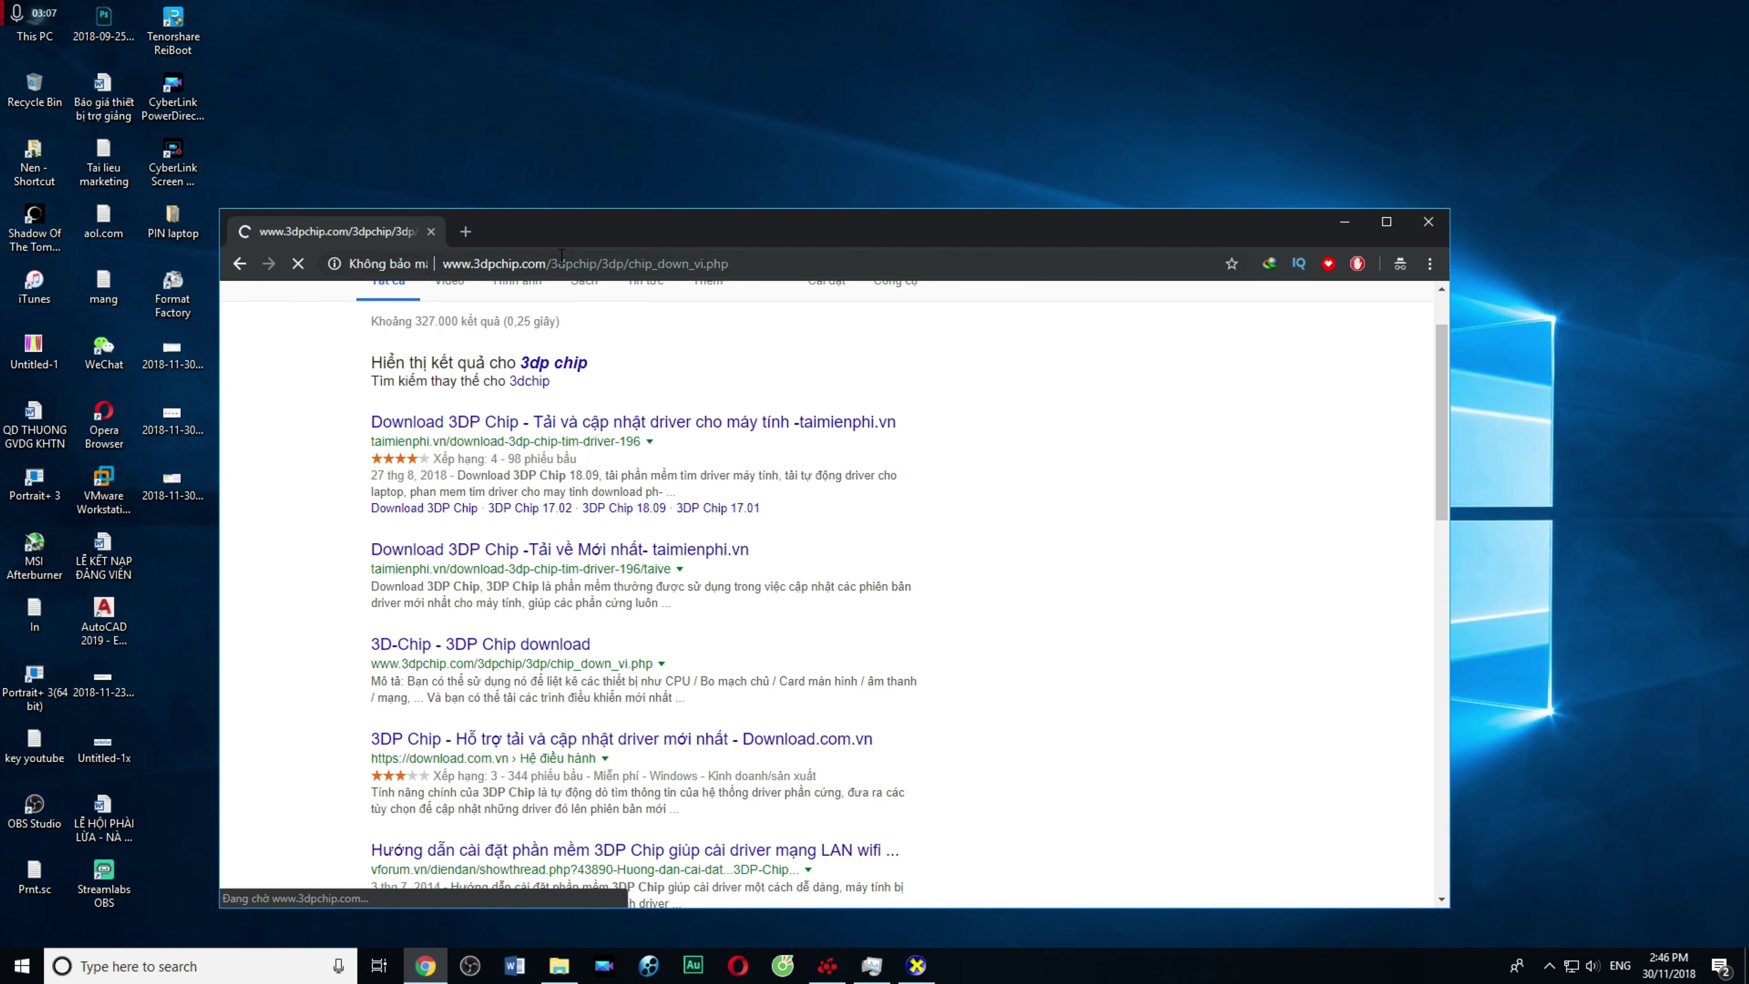
left_click_drag(530, 35, 531, 34)
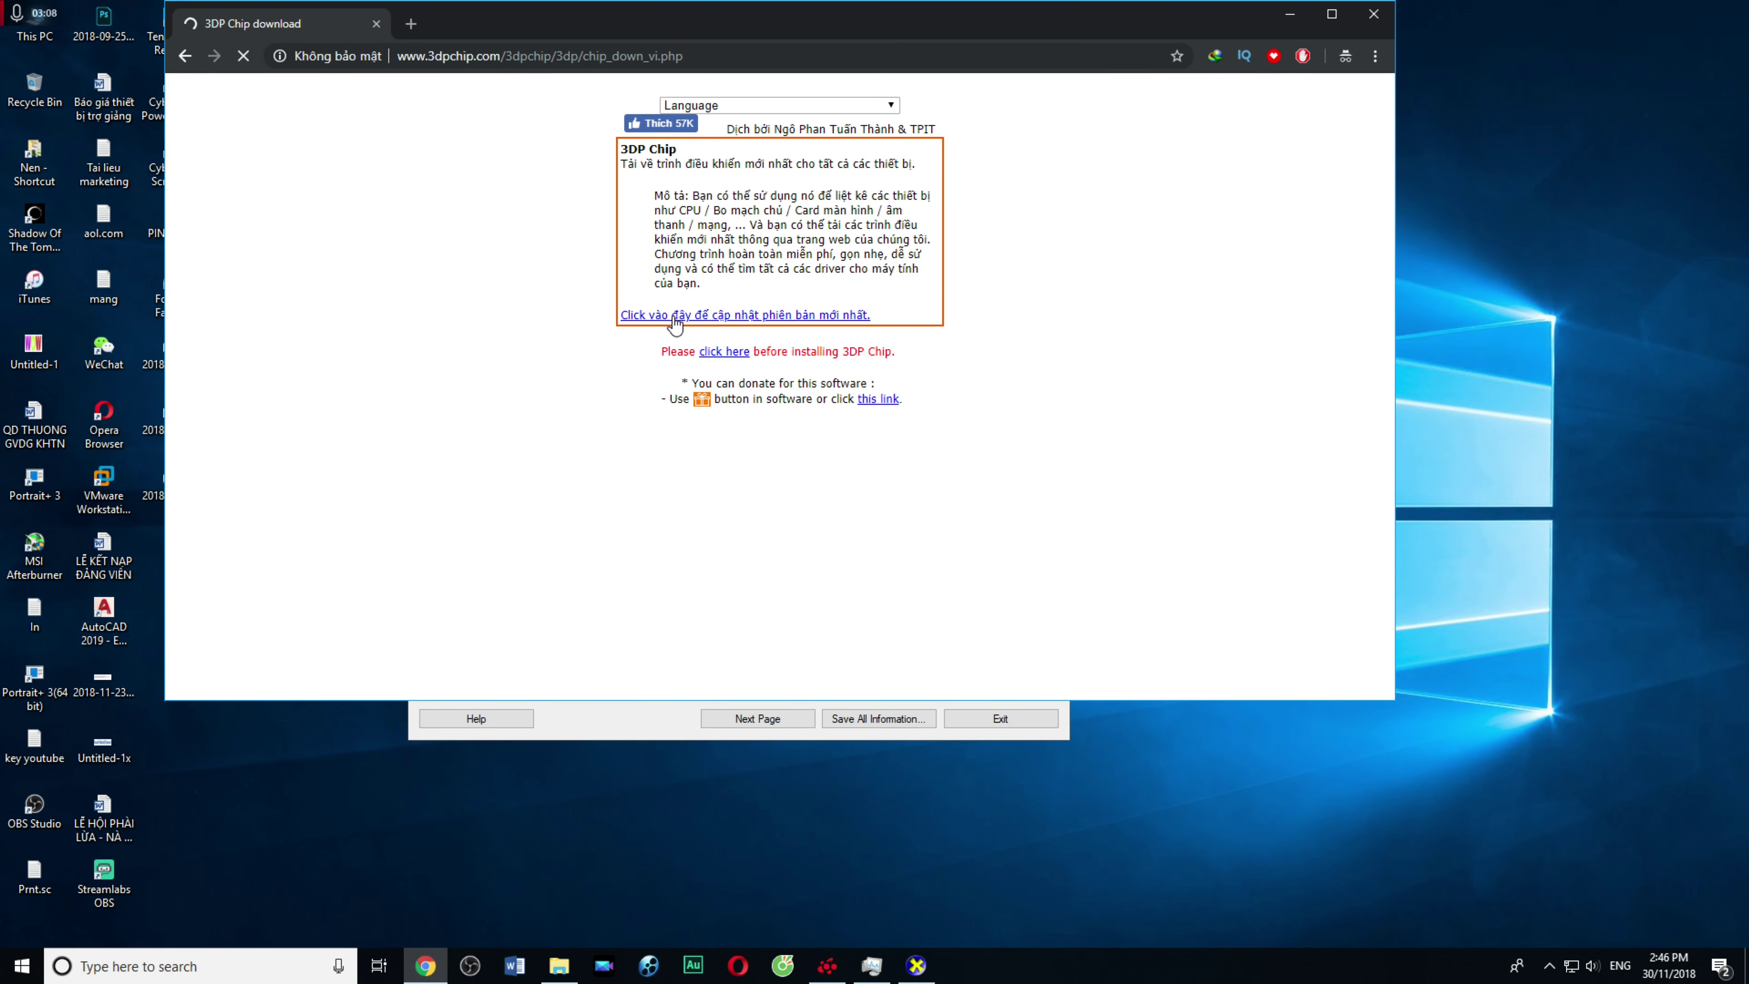
Step: Download the latest 3DP Chip version and launch its installer
left_click(723, 316)
left_click(881, 565)
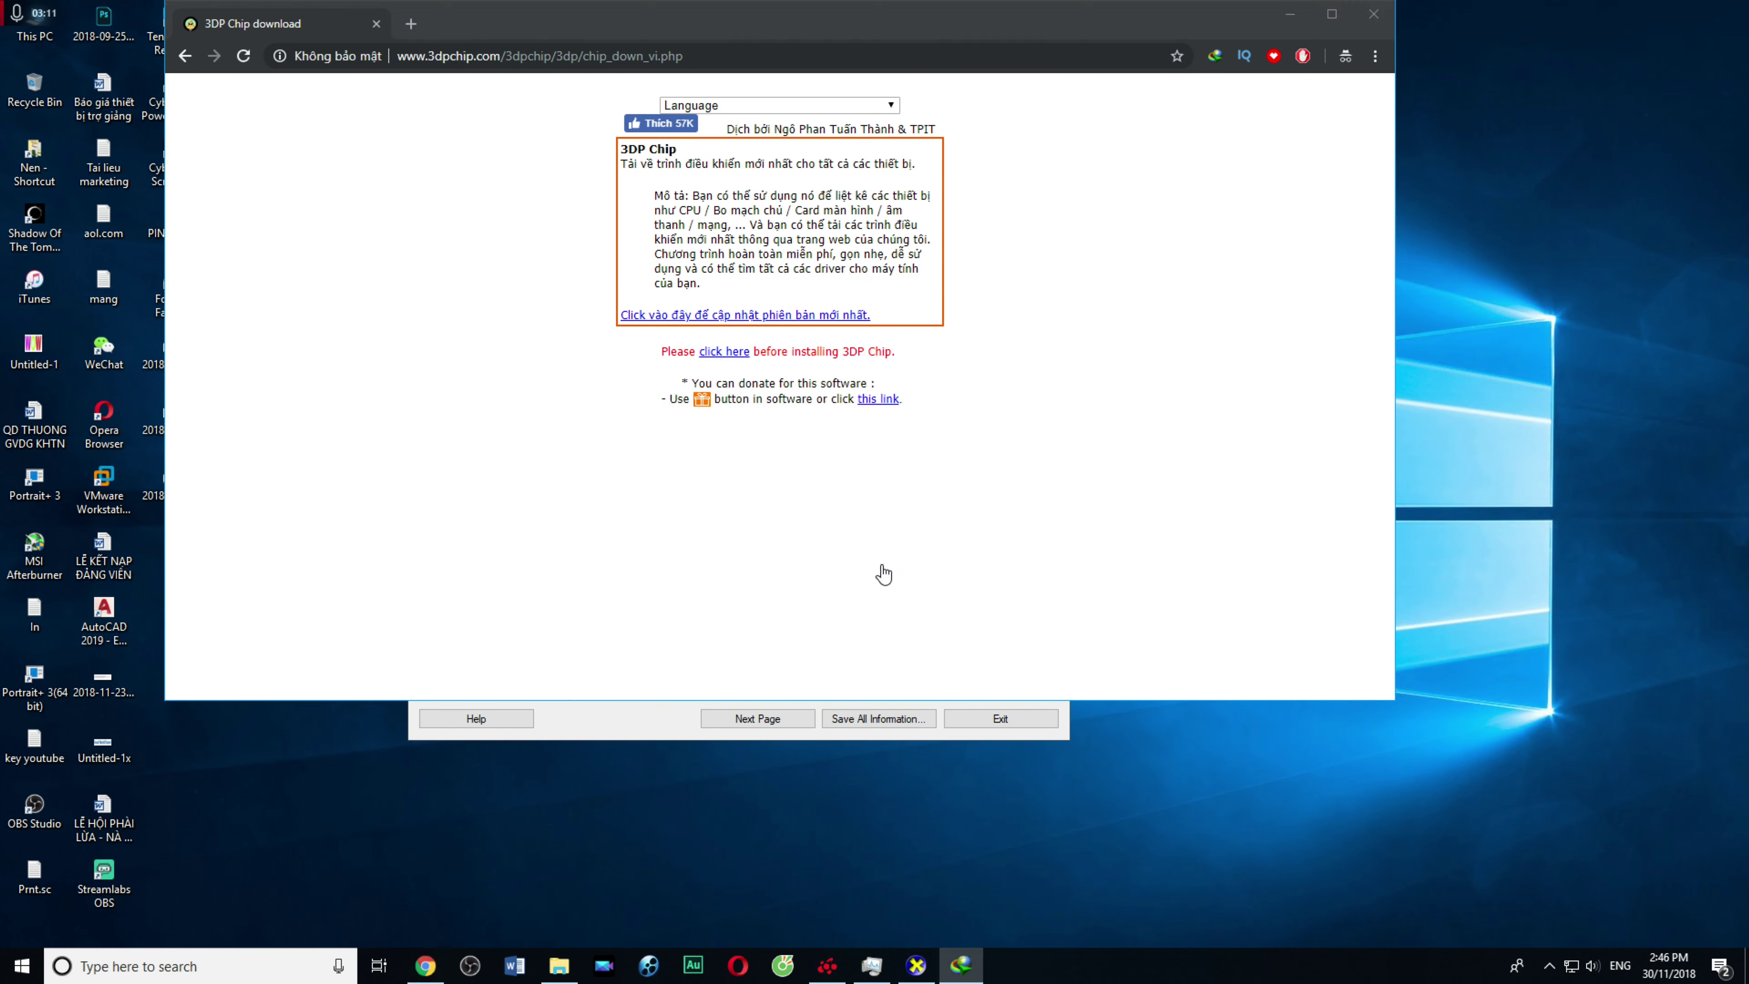
left_click_drag(881, 27, 859, 599)
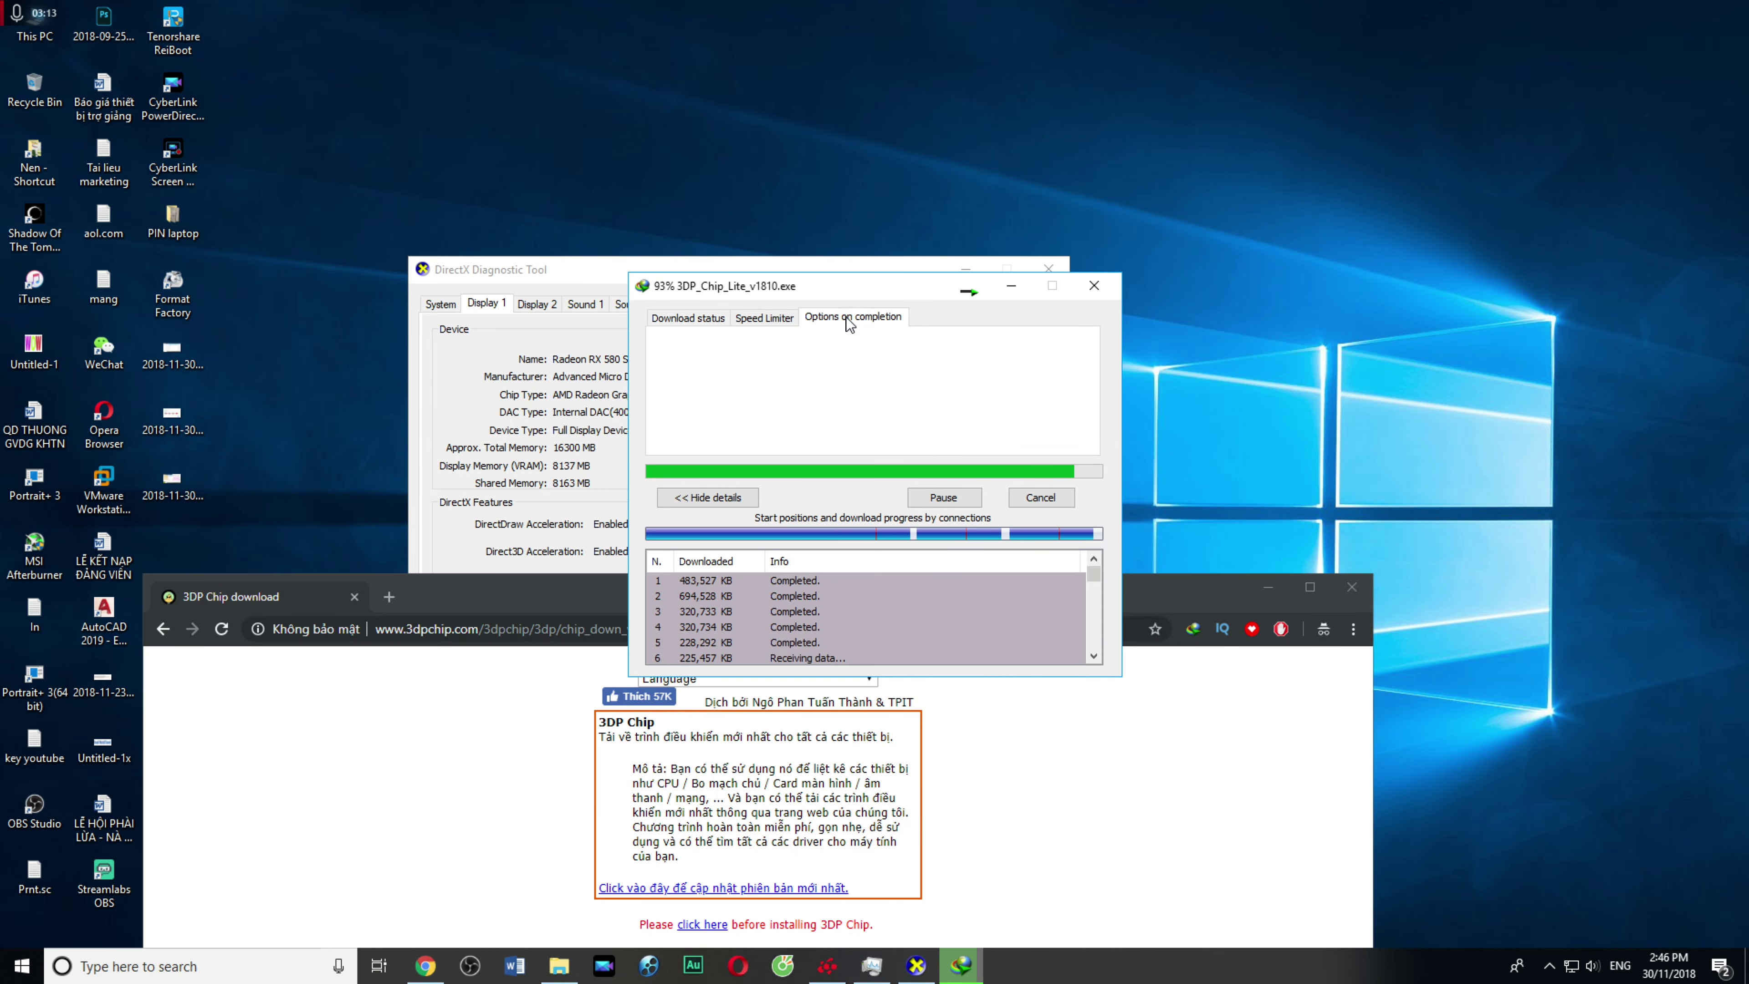
left_click(731, 541)
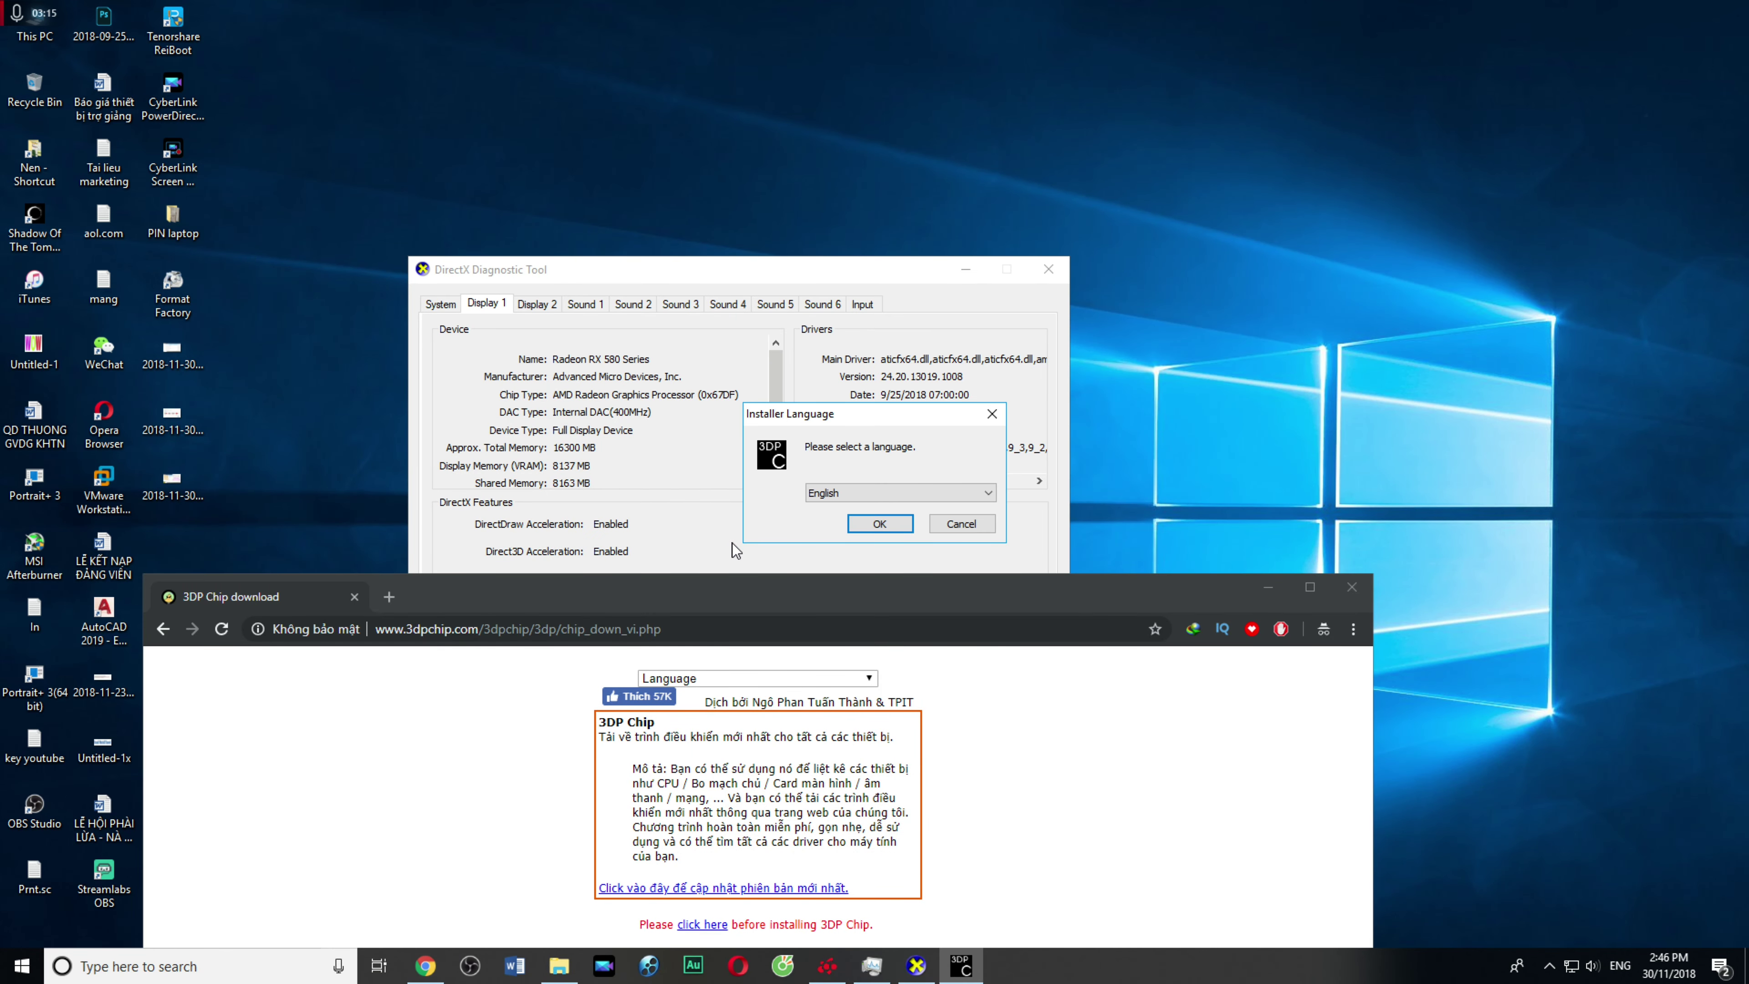
Step: Choose English as the installer language and advance the 3DP Chip Lite v18.10 setup to the additional software offer
left_click(857, 527)
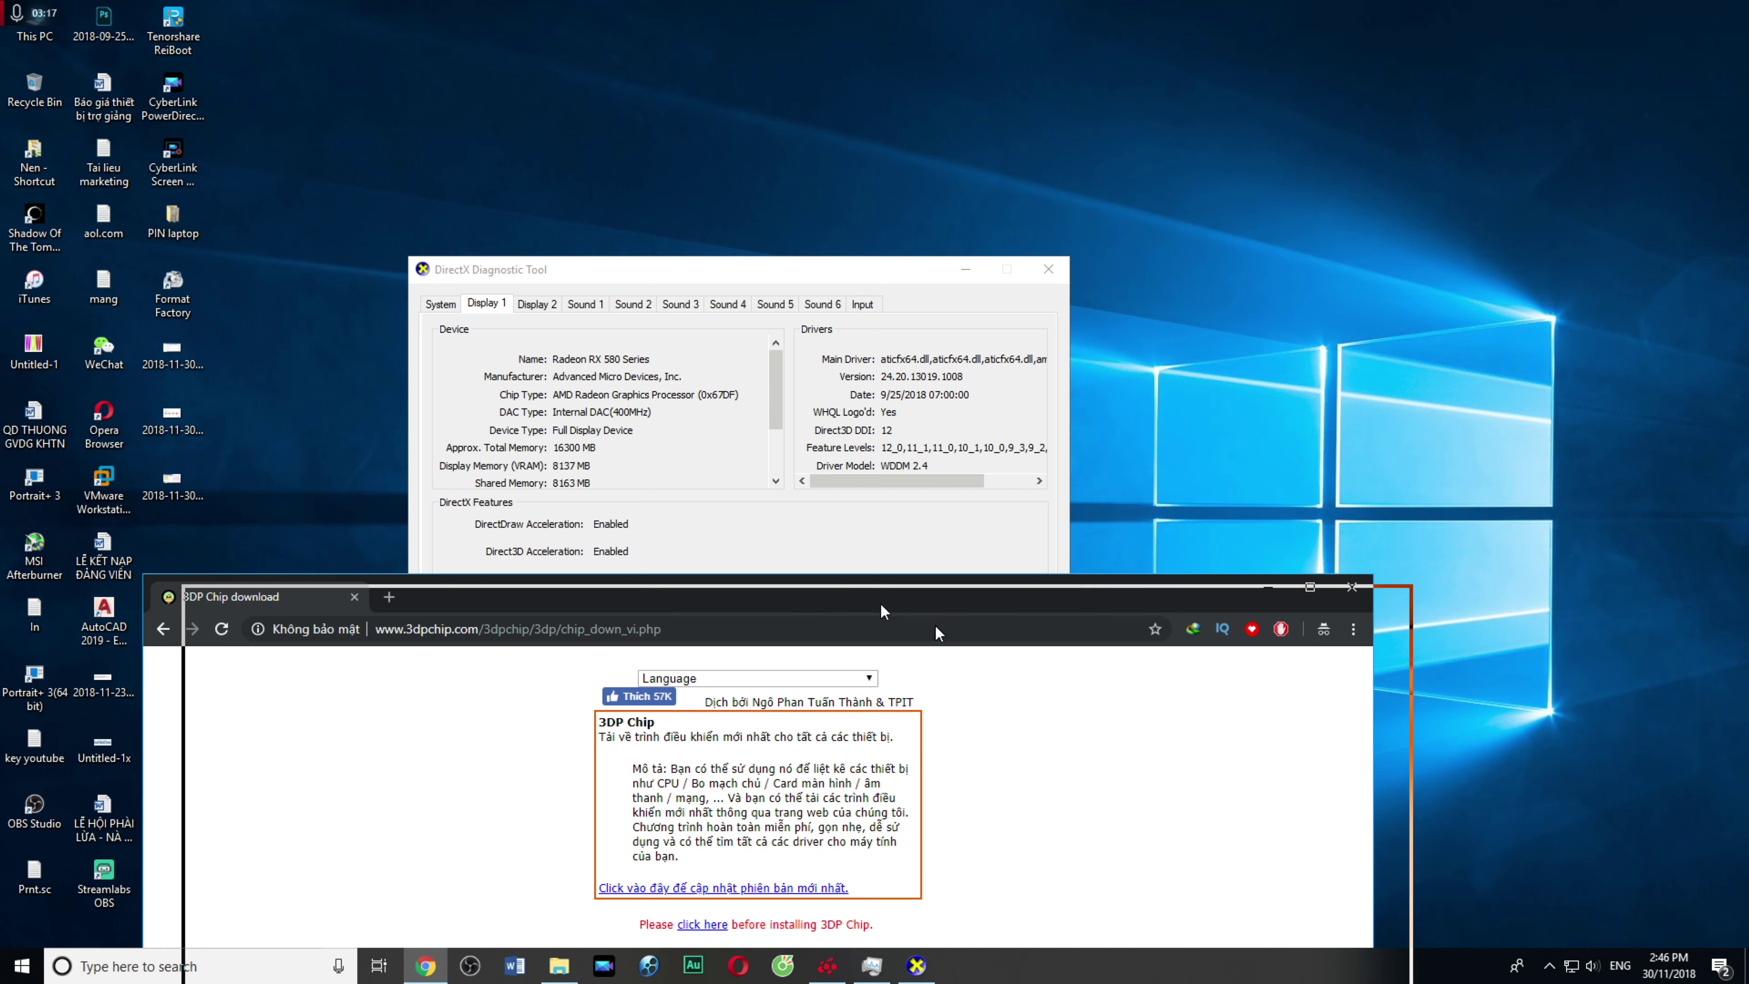
left_click(973, 630)
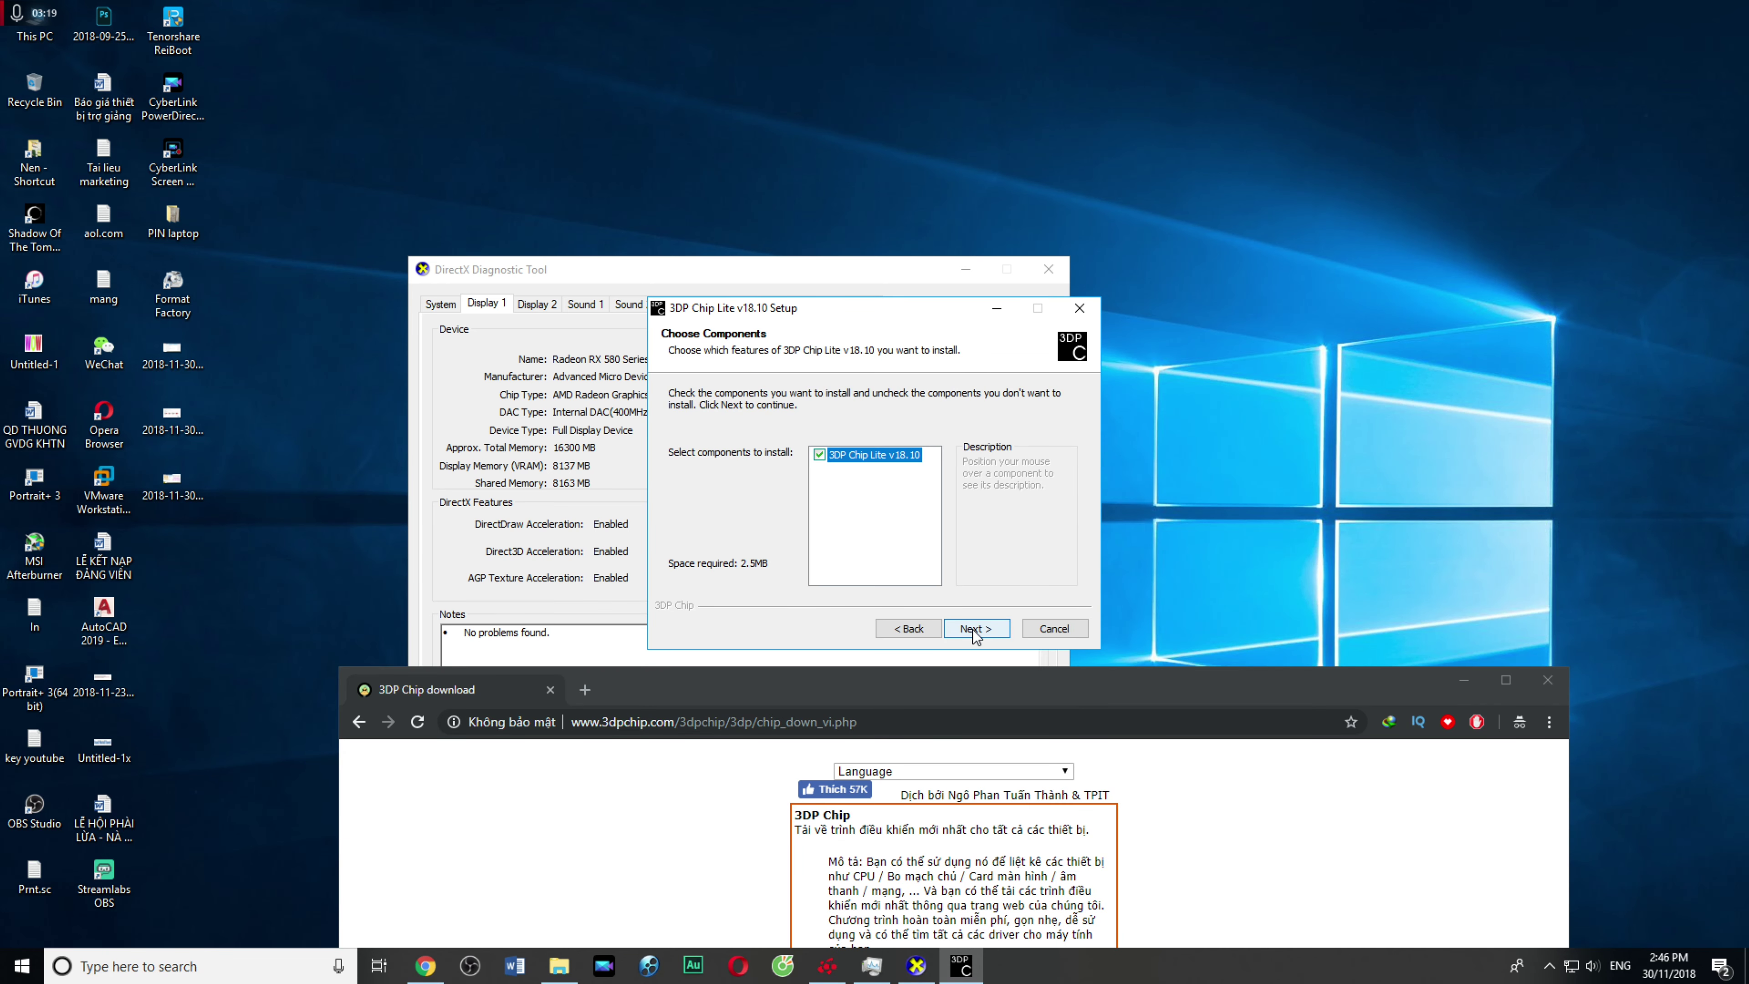
left_click(985, 627)
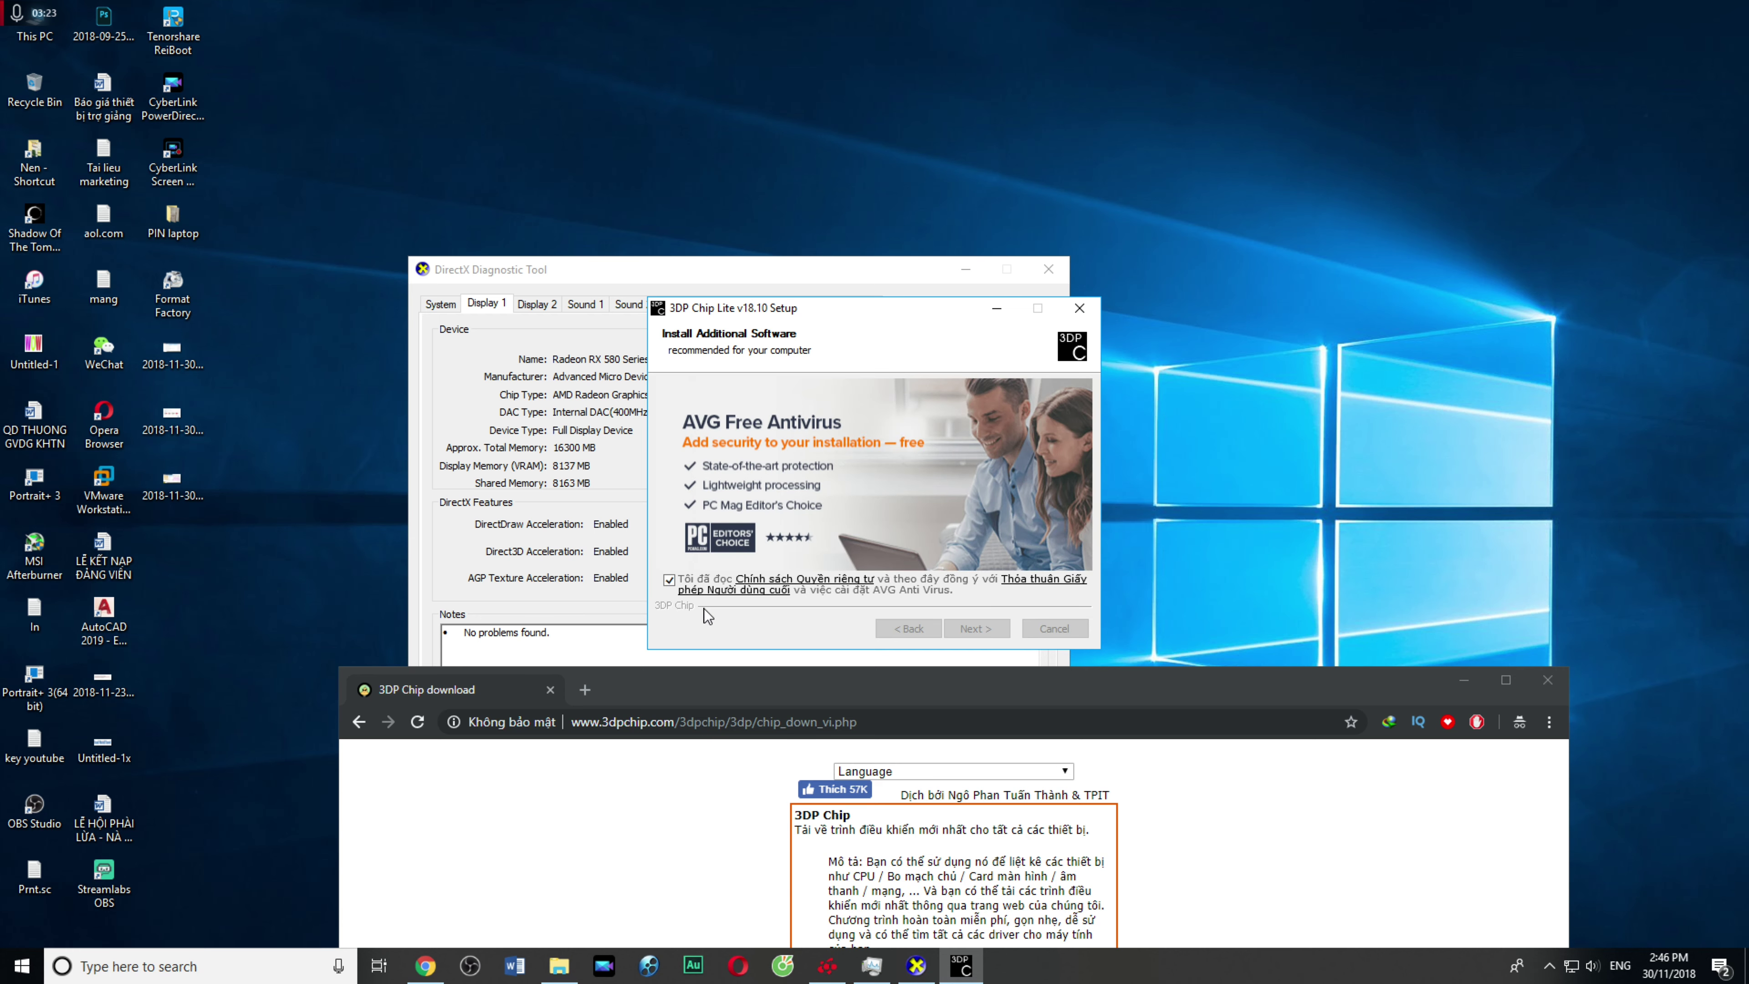
left_click(1111, 589)
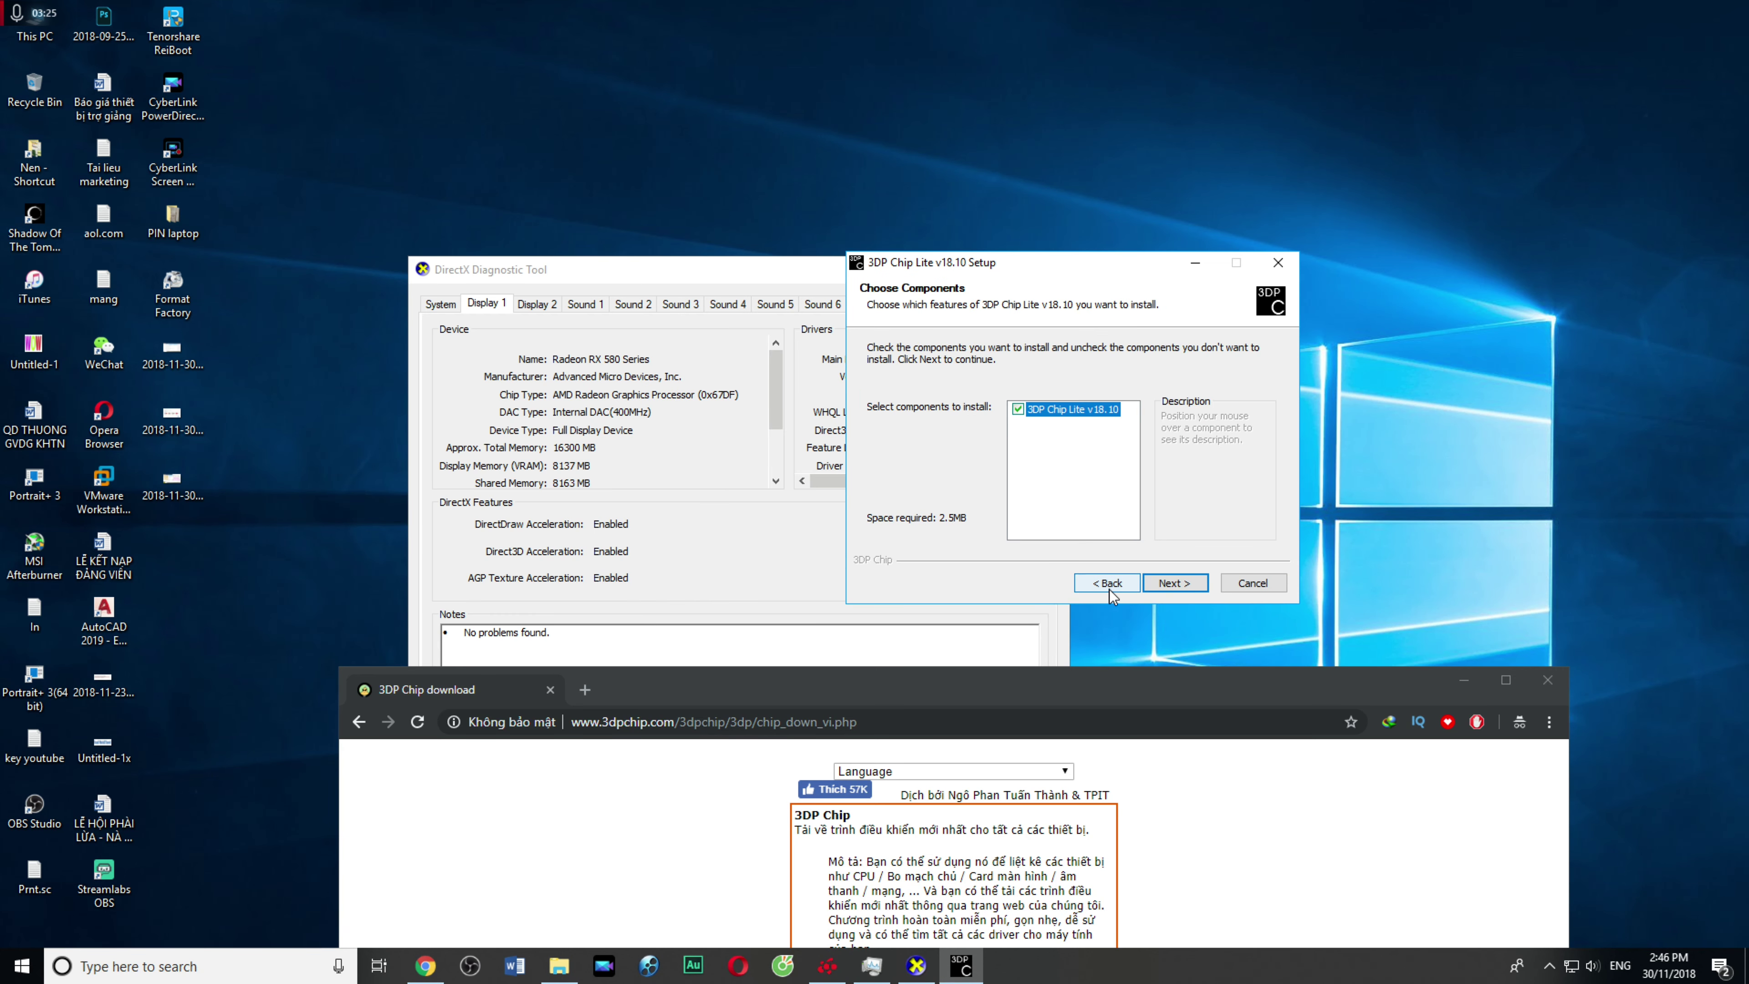
left_click(1102, 588)
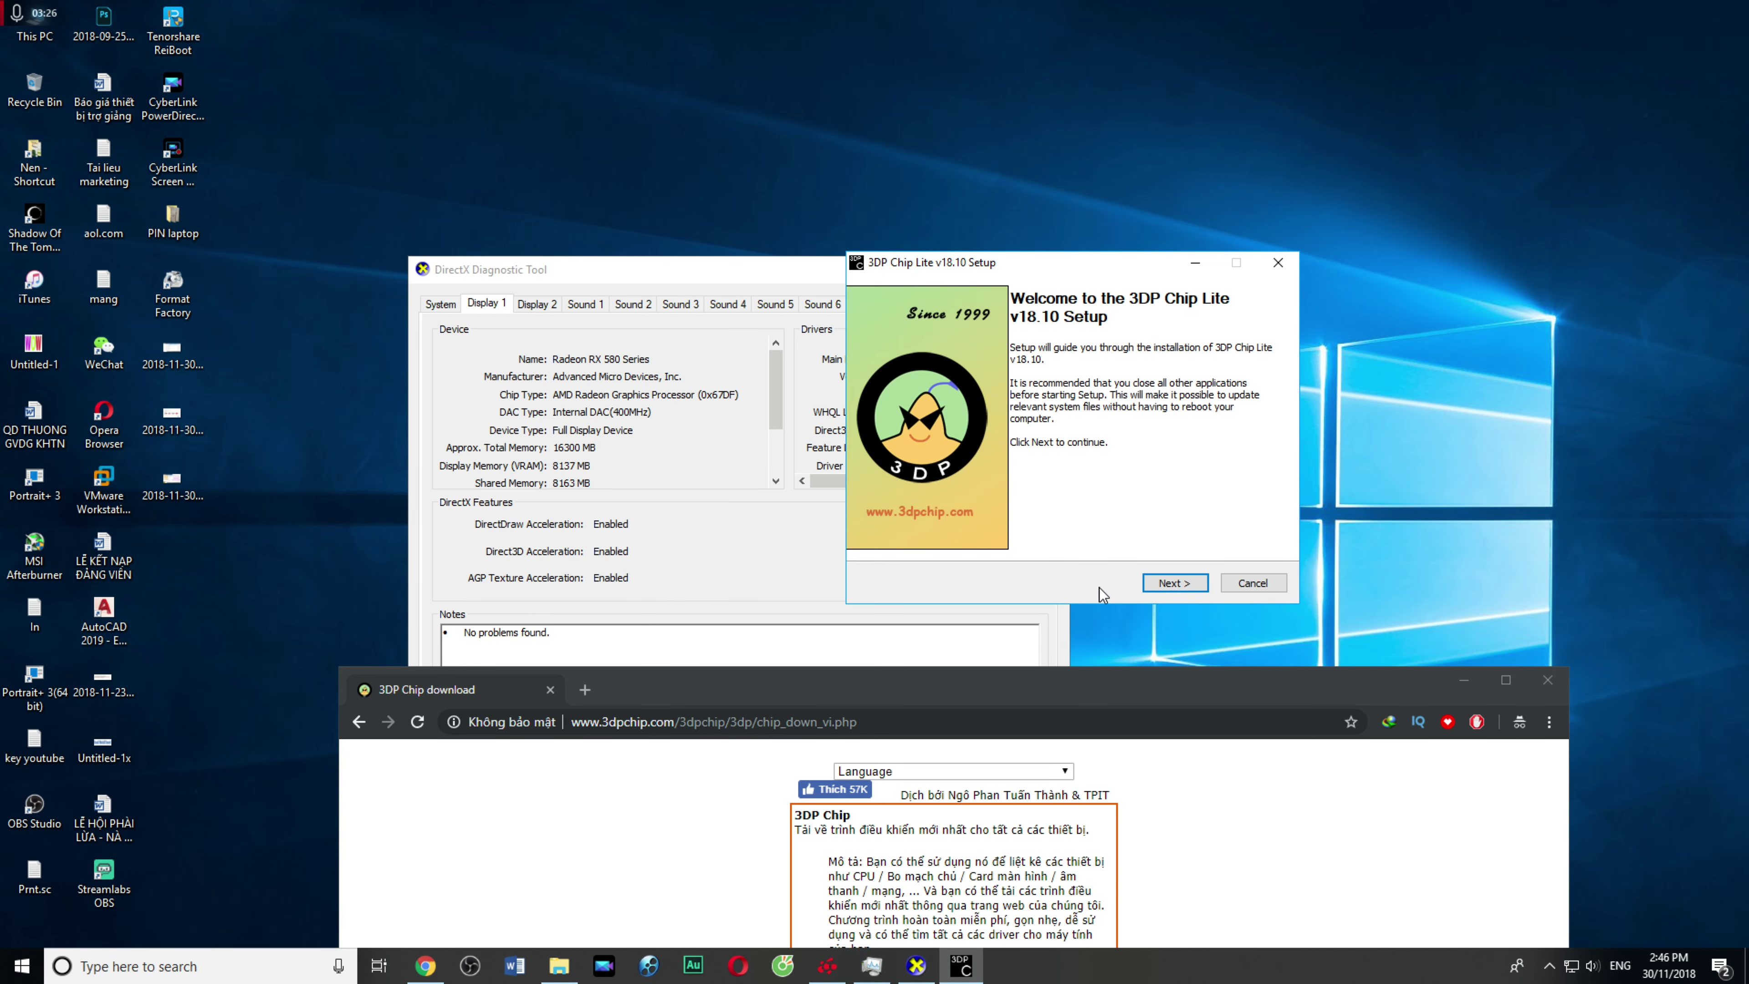
left_click(1169, 584)
left_click(1171, 583)
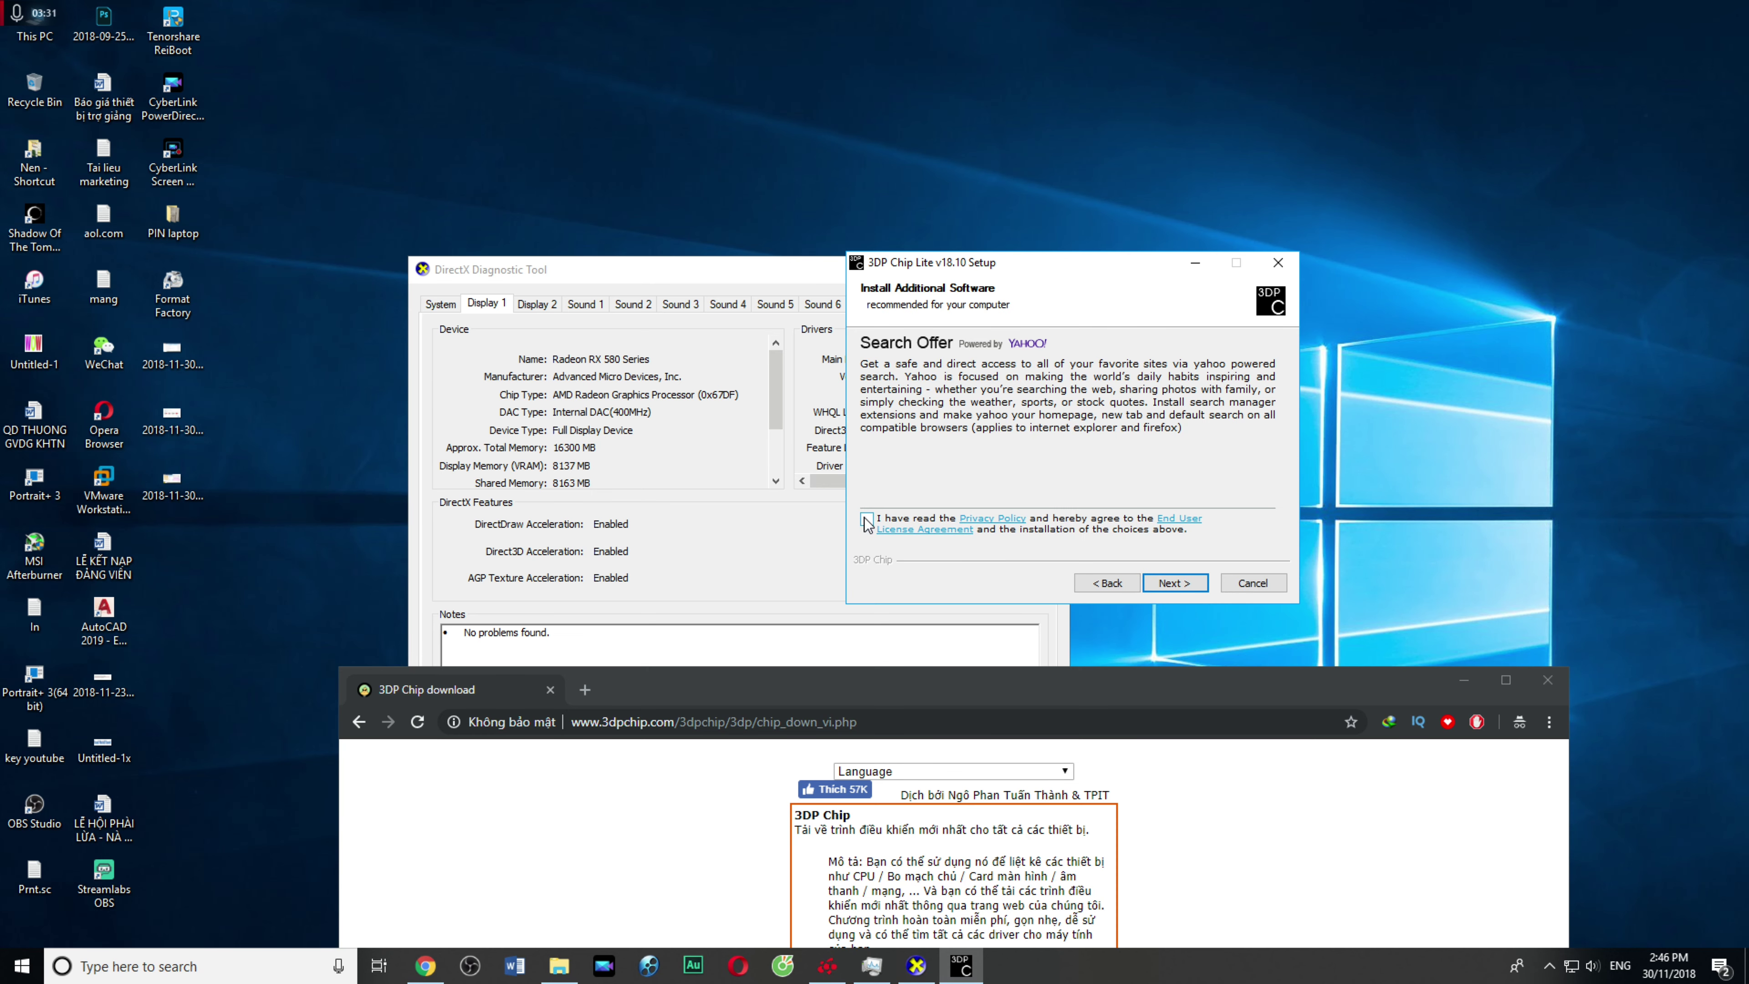
Step: Decline the Yahoo search offer and install 3DP Chip Lite with the Start Menu folder "3DP Chip Lite"
left_click(866, 520)
left_click(1182, 588)
left_click(1186, 594)
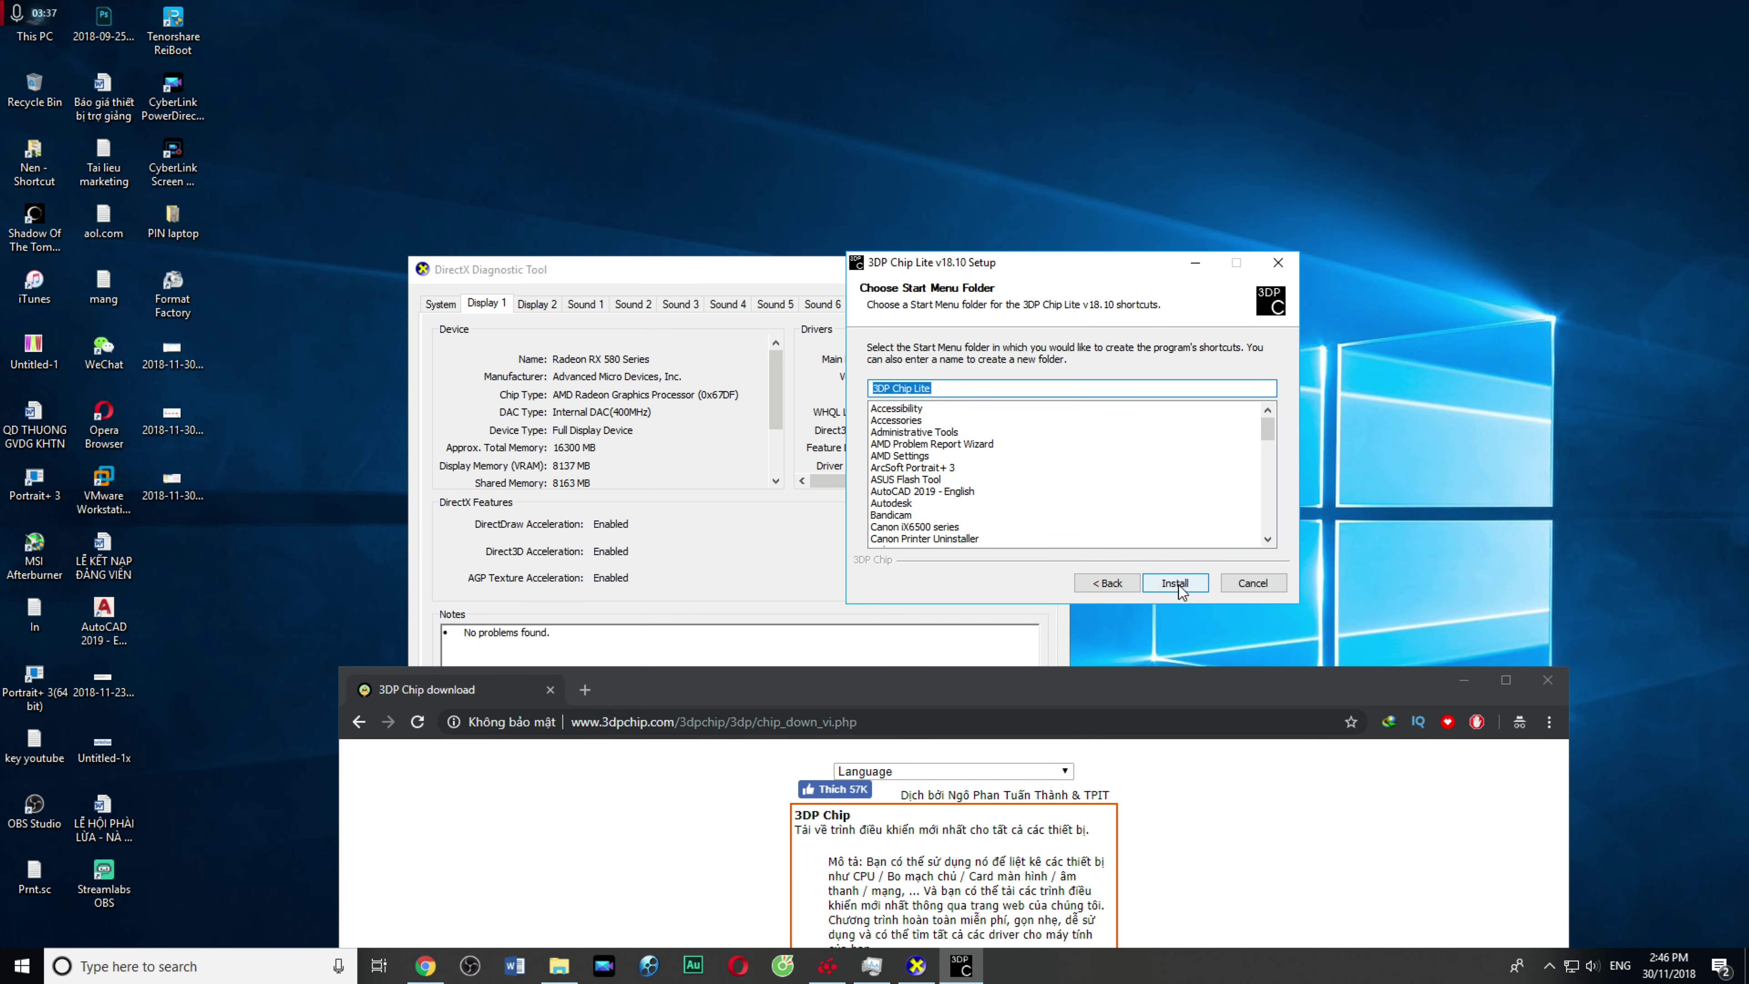
left_click(1179, 585)
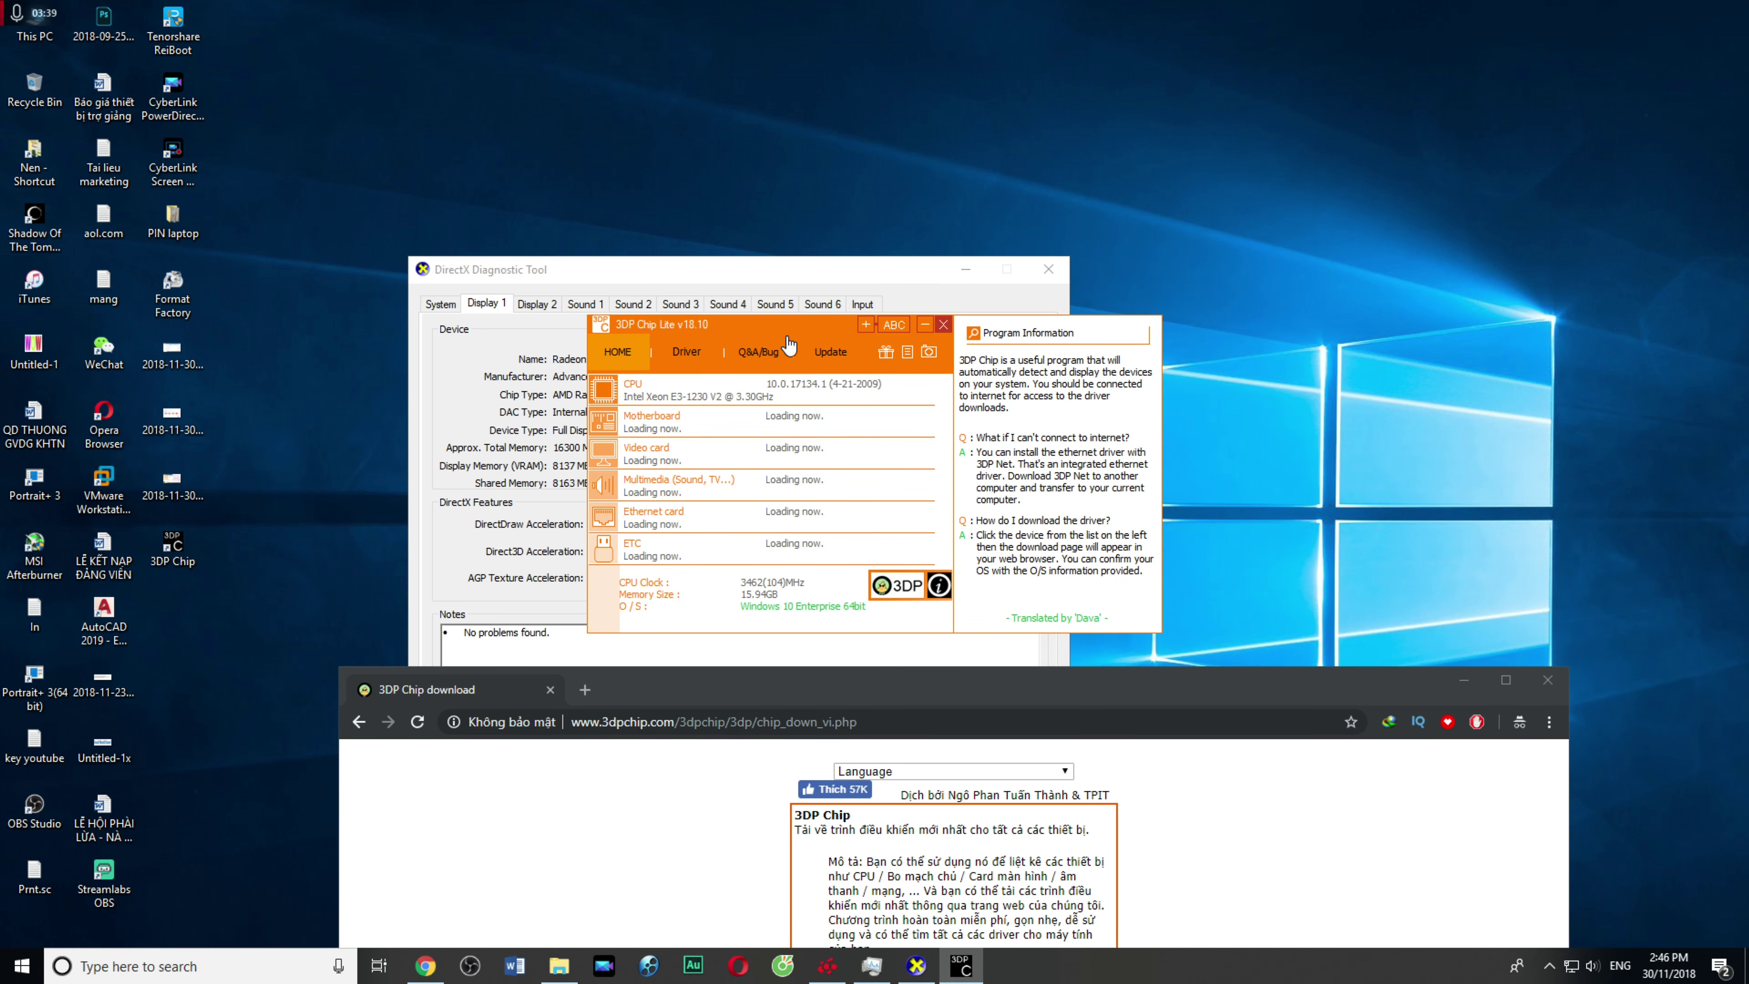
Step: Arrange the 3DP Chip Lite and DirectX Diagnostic Tool windows side by side to compare the detected hardware
left_click_drag(757, 324, 1270, 248)
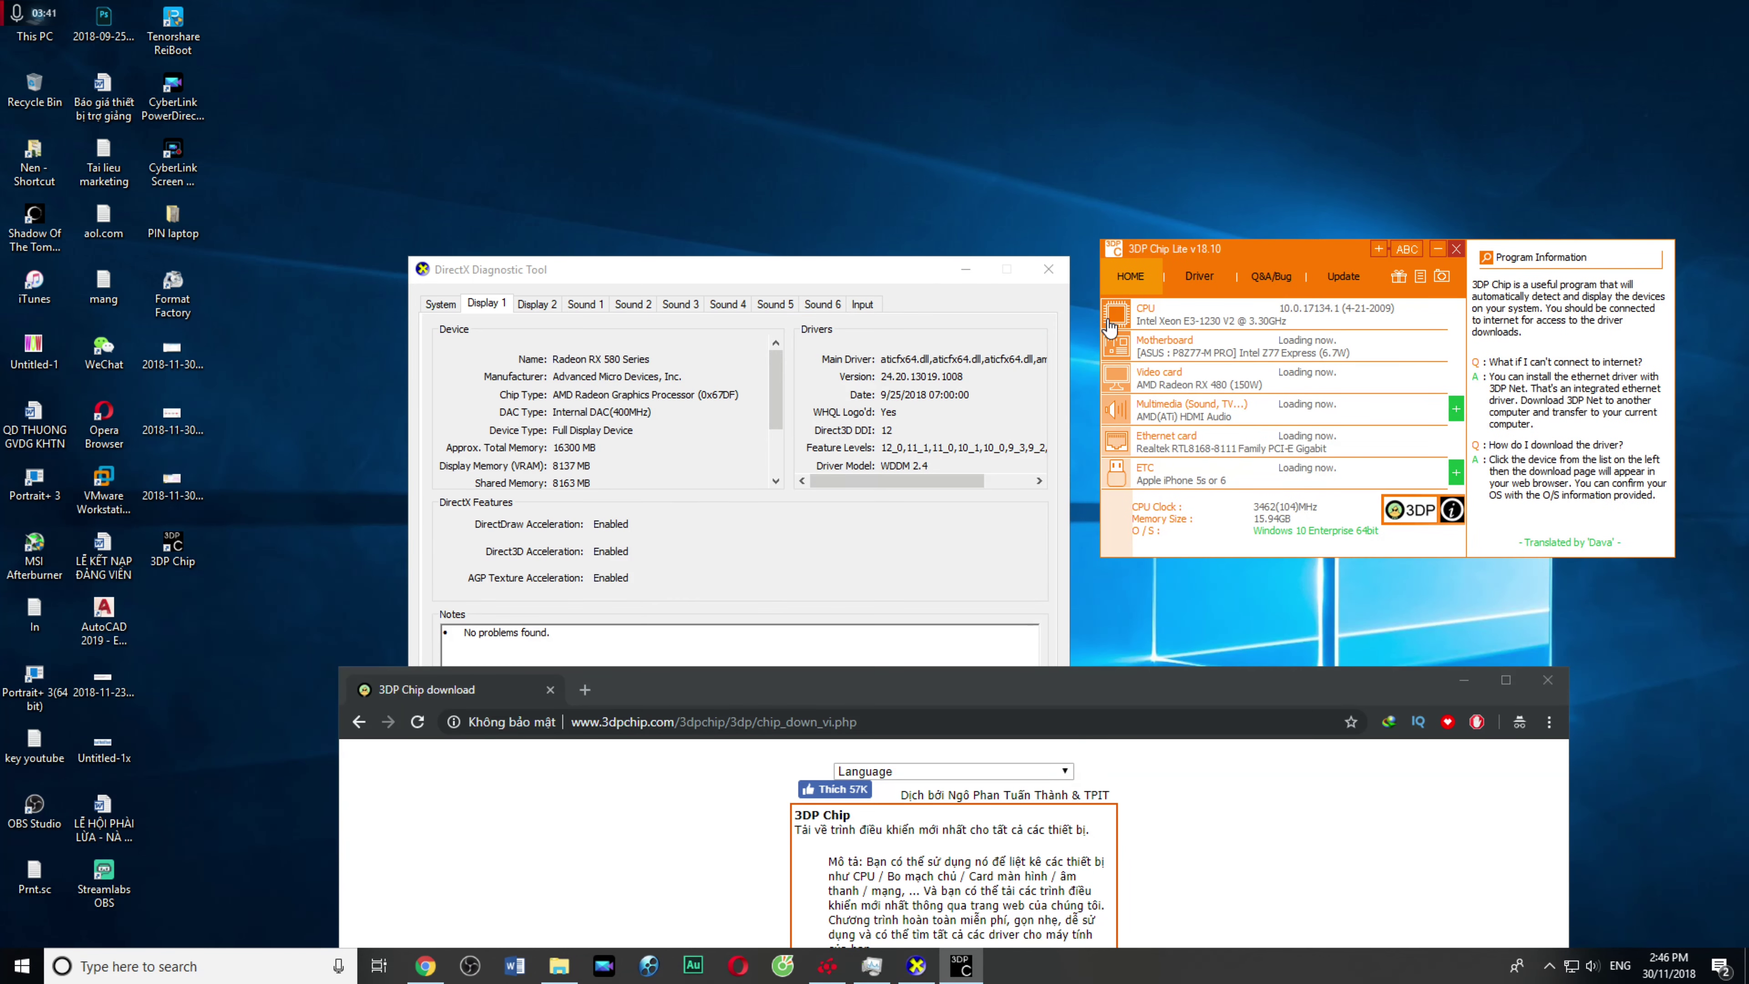
left_click_drag(891, 272, 750, 224)
left_click_drag(1301, 258, 1196, 258)
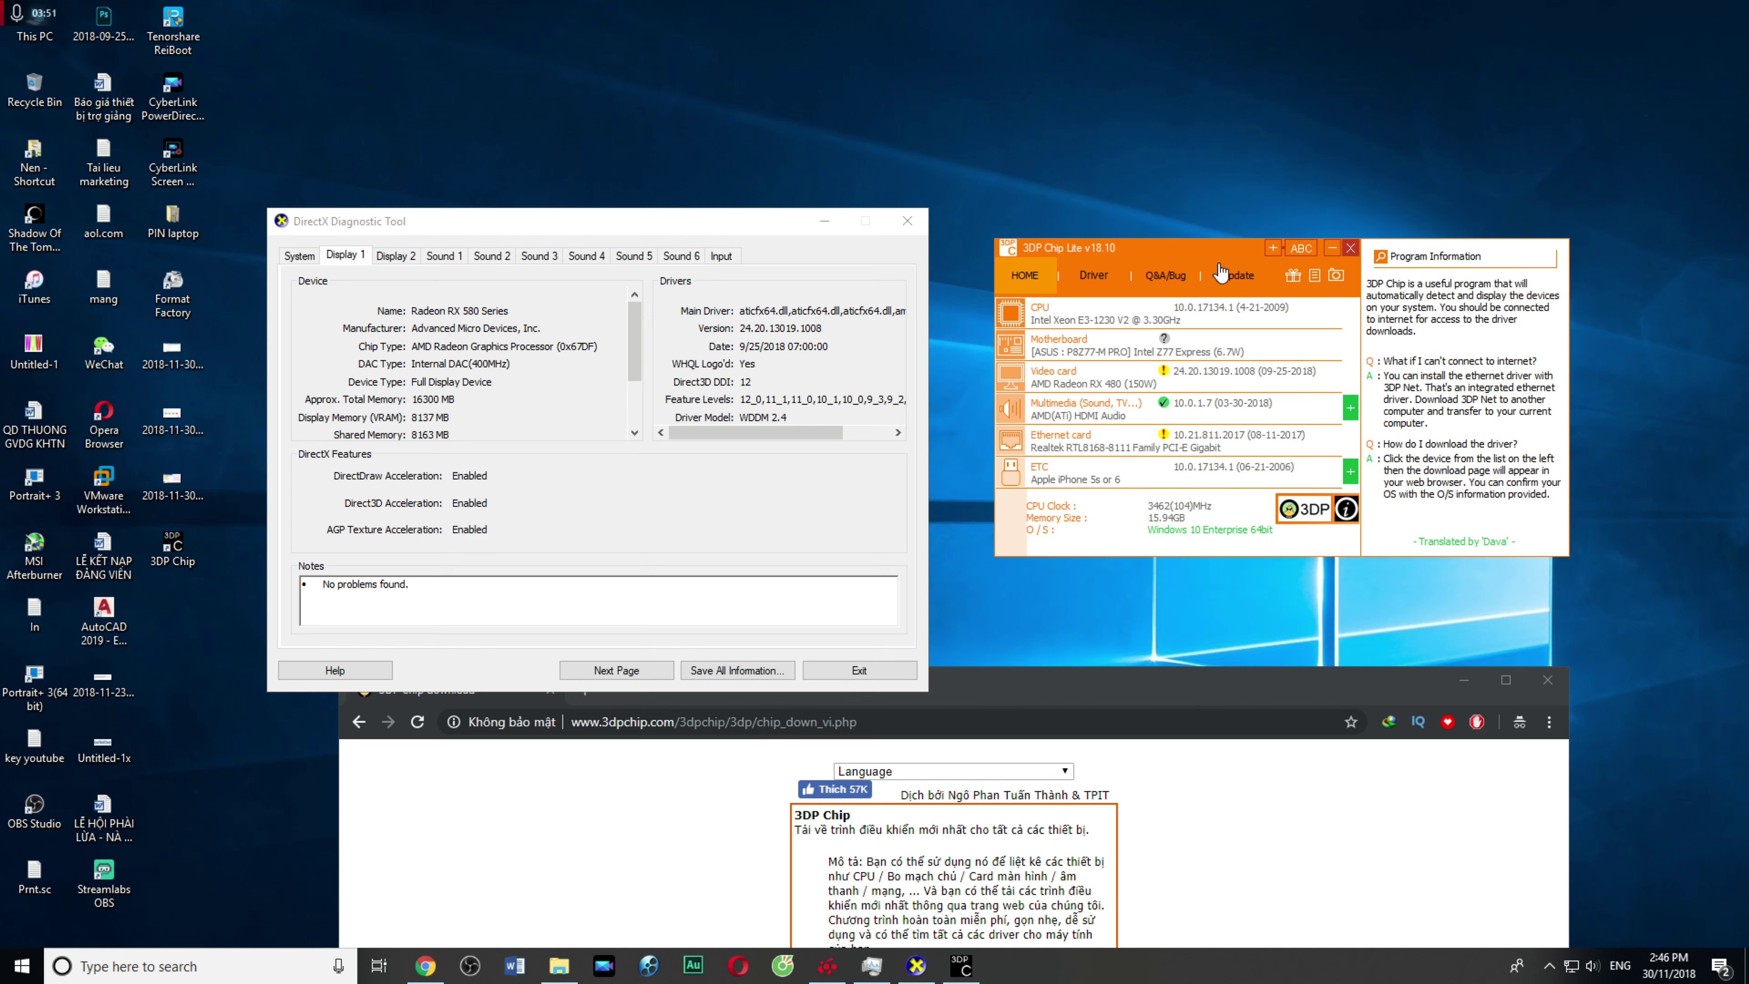
left_click_drag(1165, 246, 1155, 246)
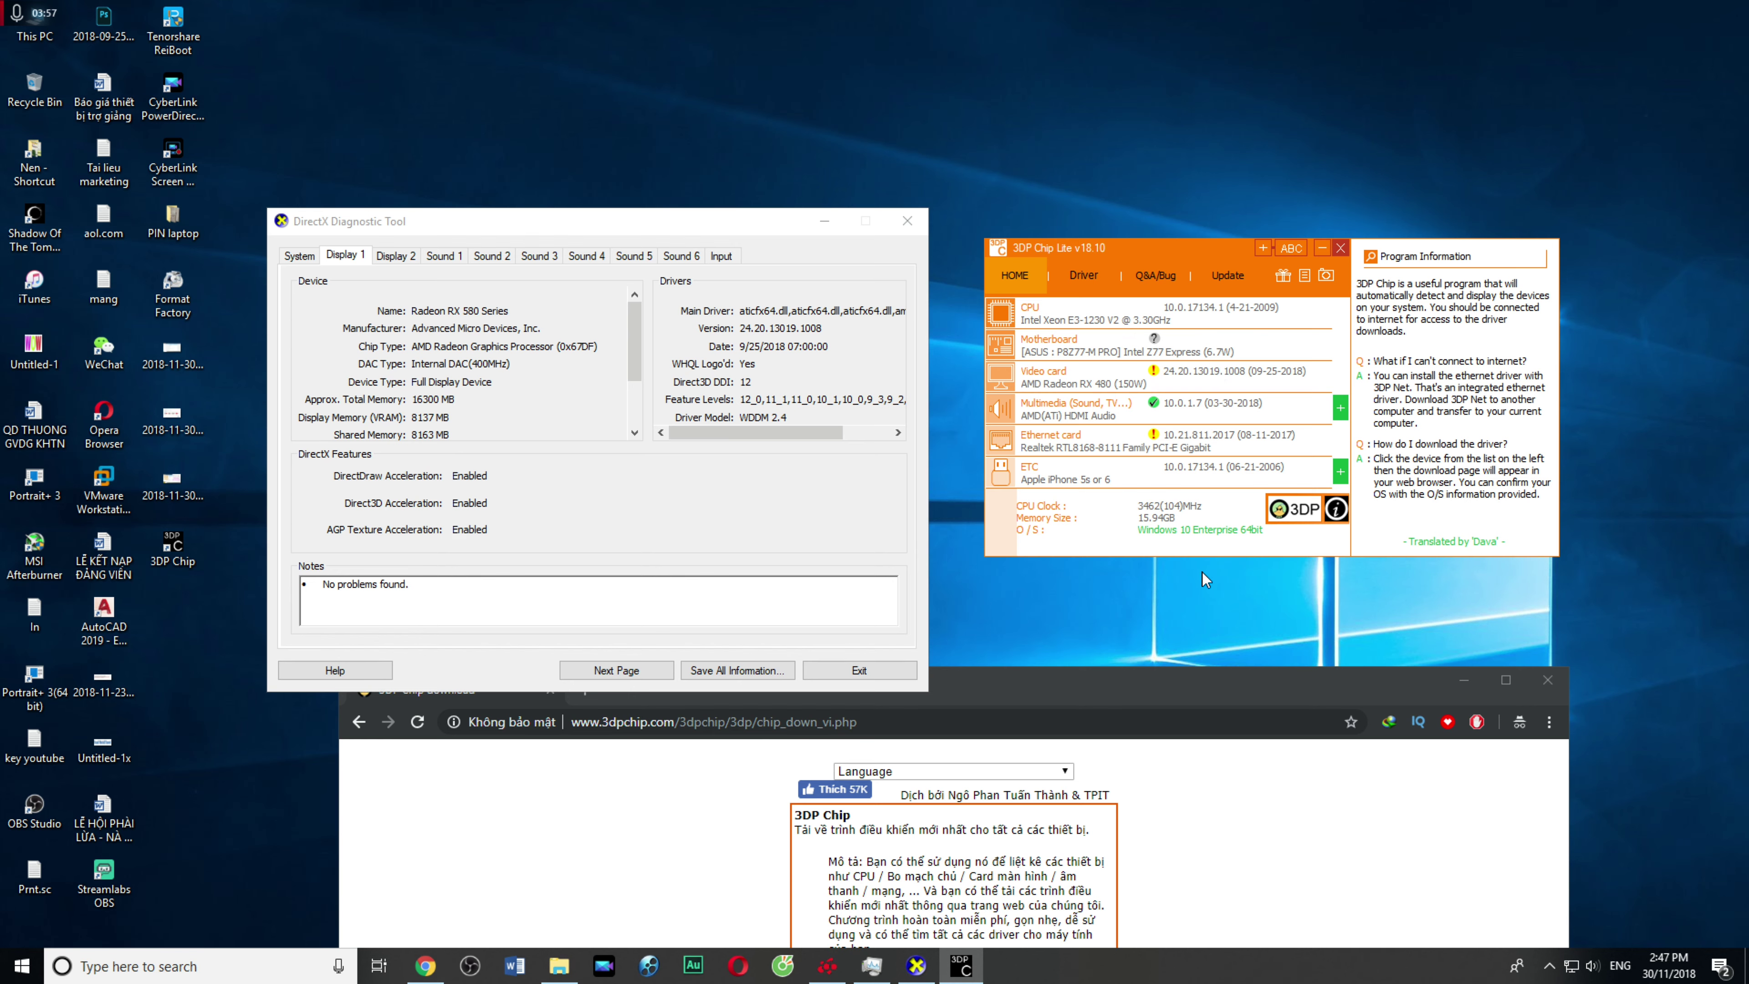
Step: Open the driver download page for the detected video card from 3DP Chip Lite
left_click(1091, 381)
left_click_drag(997, 704, 804, 263)
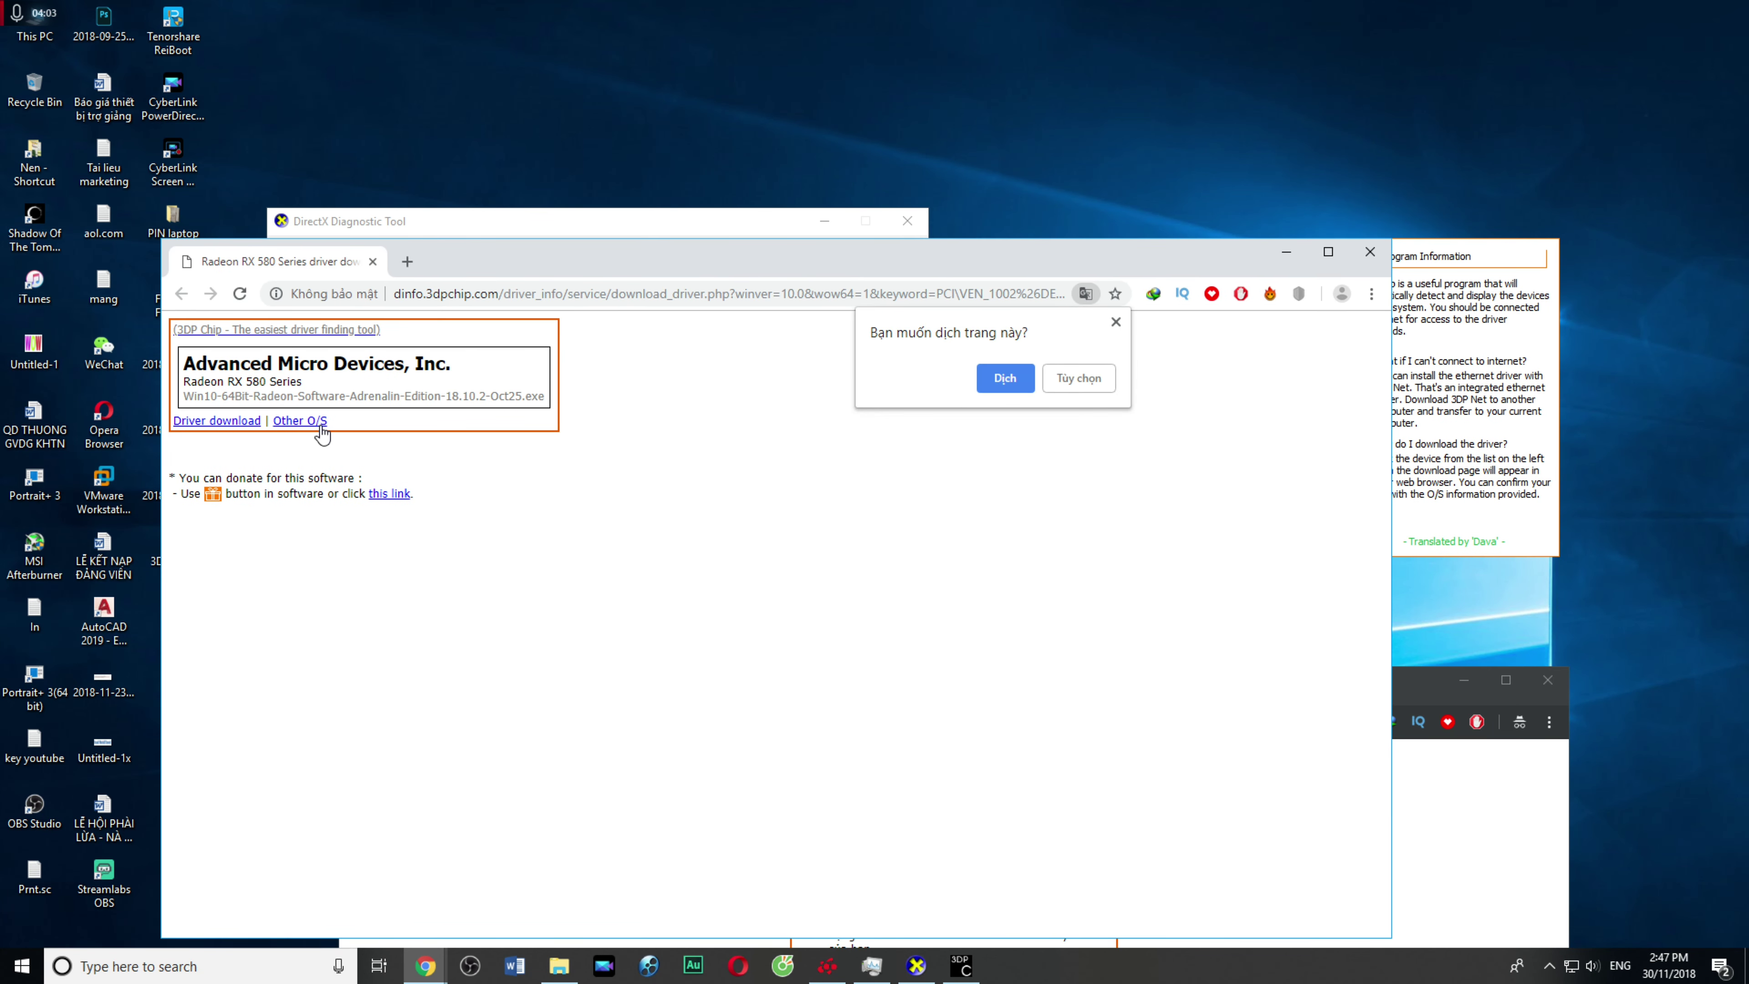
Step: Arrange the driver download page, DirectX Diagnostic Tool and 3DP Chip Lite windows so the card details can be compared
left_click_drag(451, 270, 361, 266)
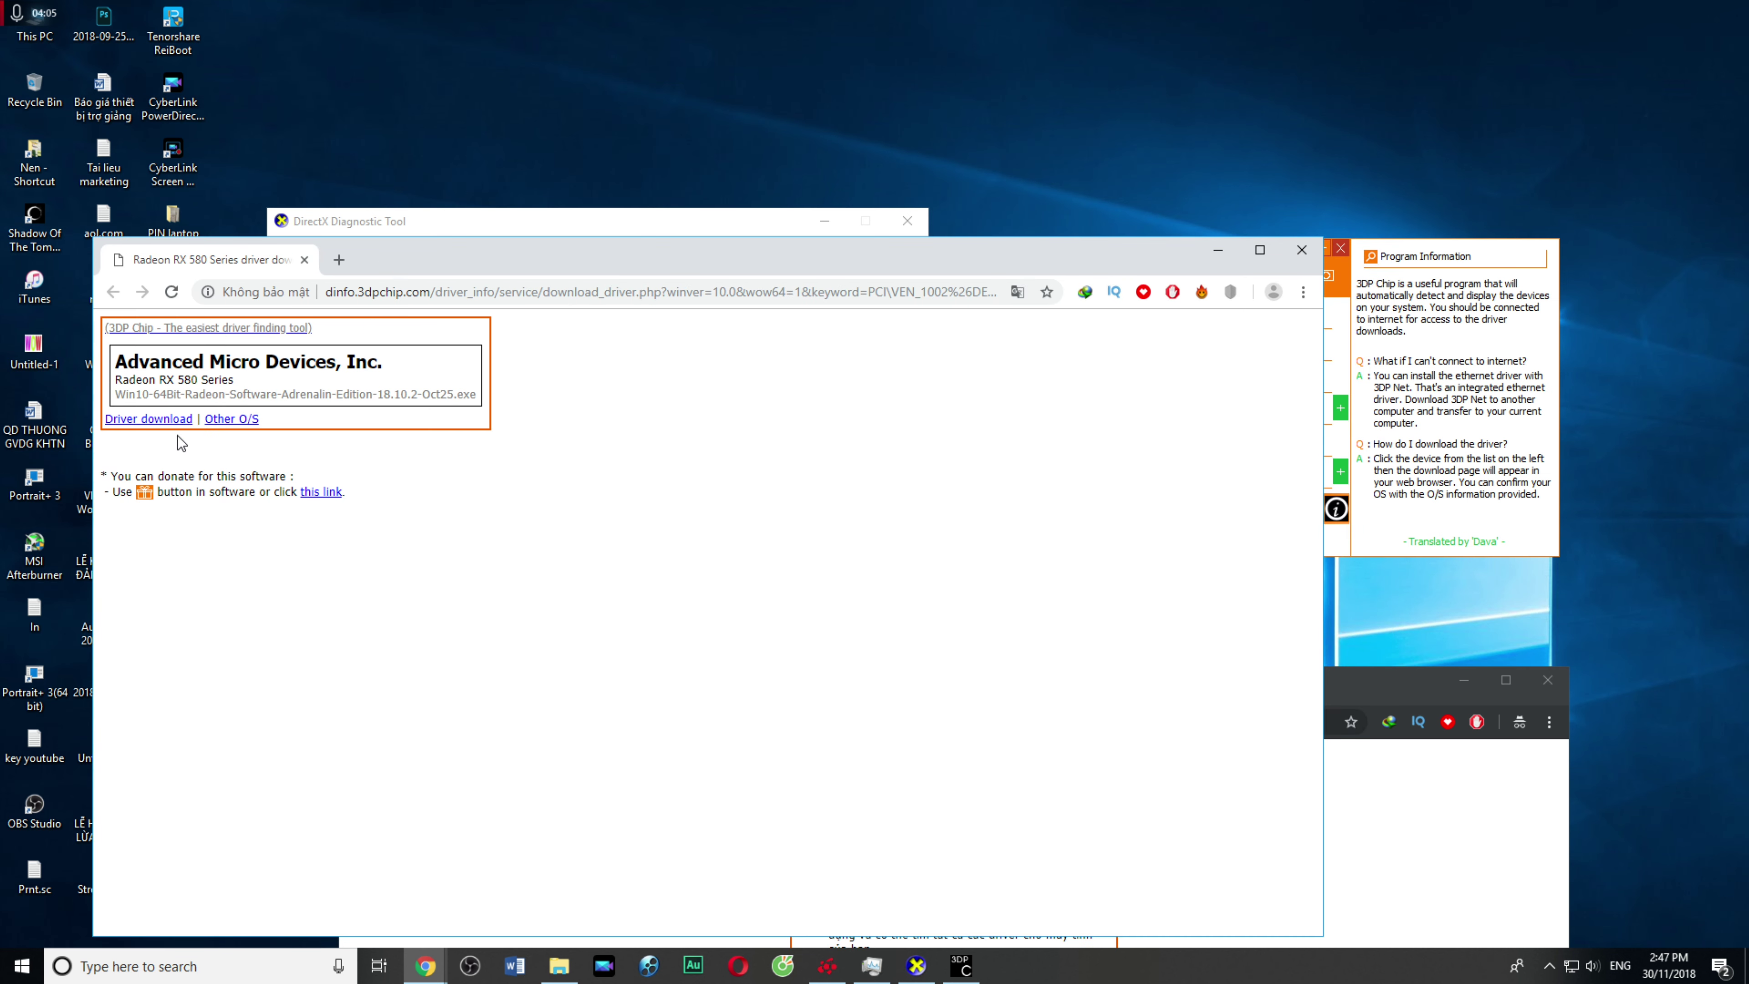
left_click(544, 227)
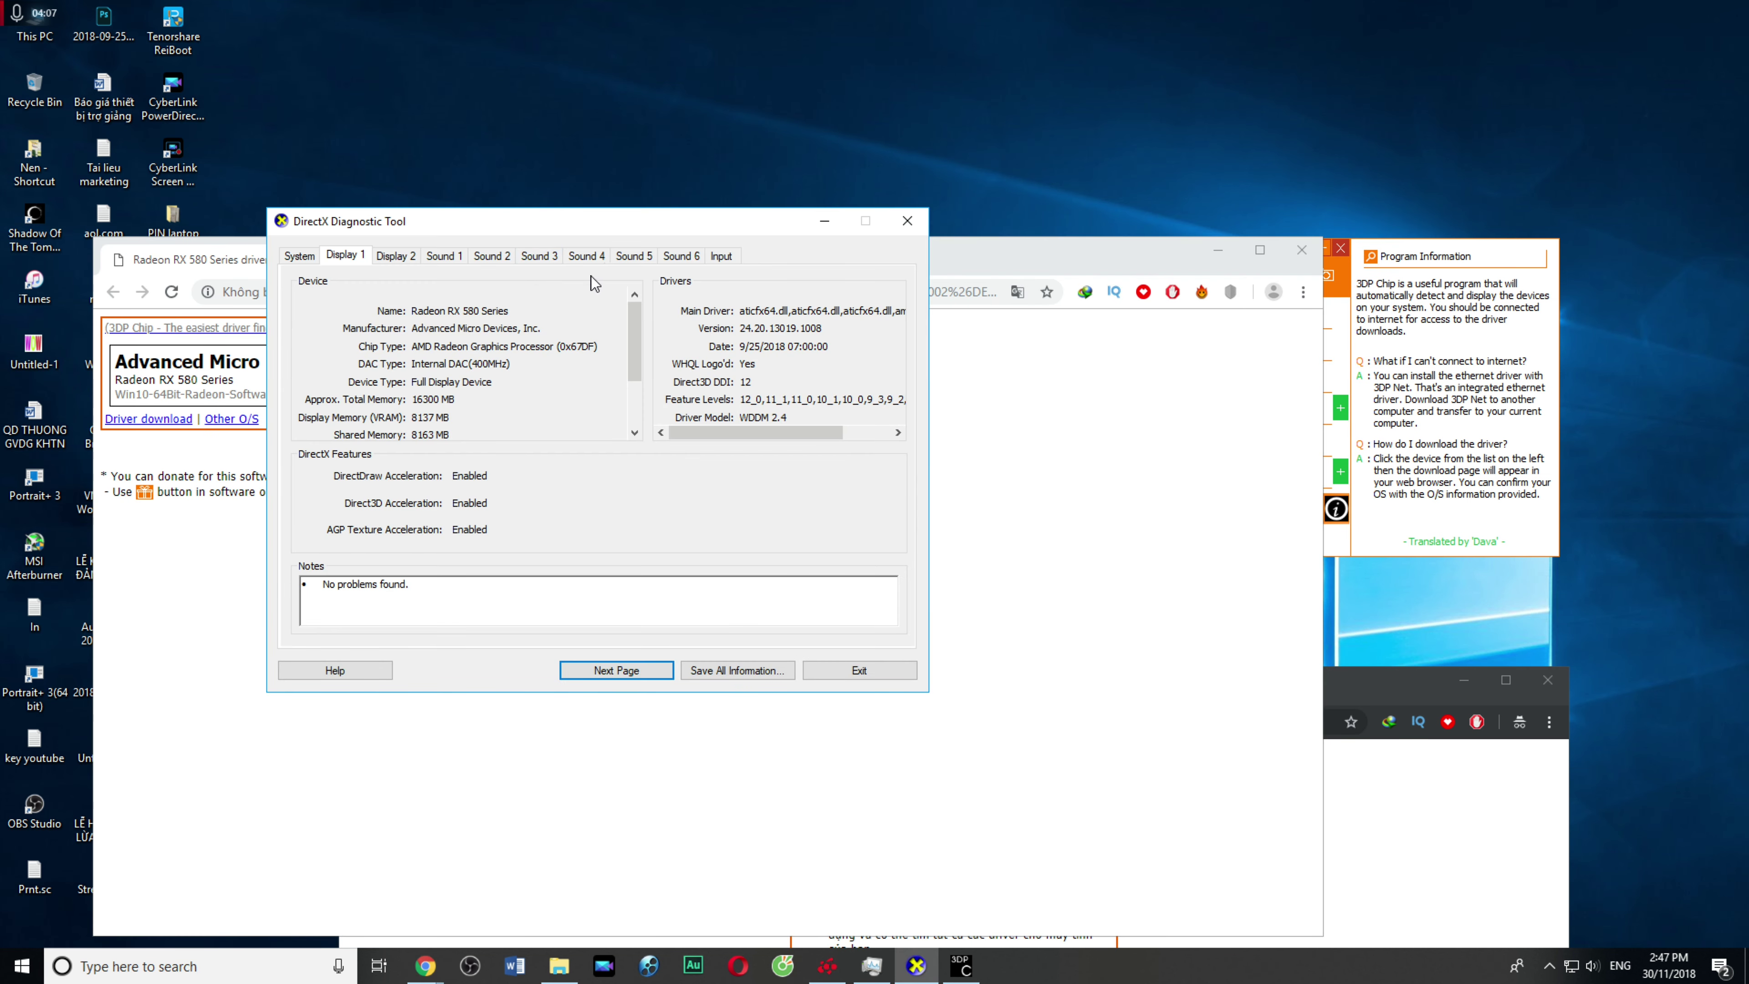
left_click_drag(1008, 276, 963, 576)
left_click_drag(1150, 251, 1249, 221)
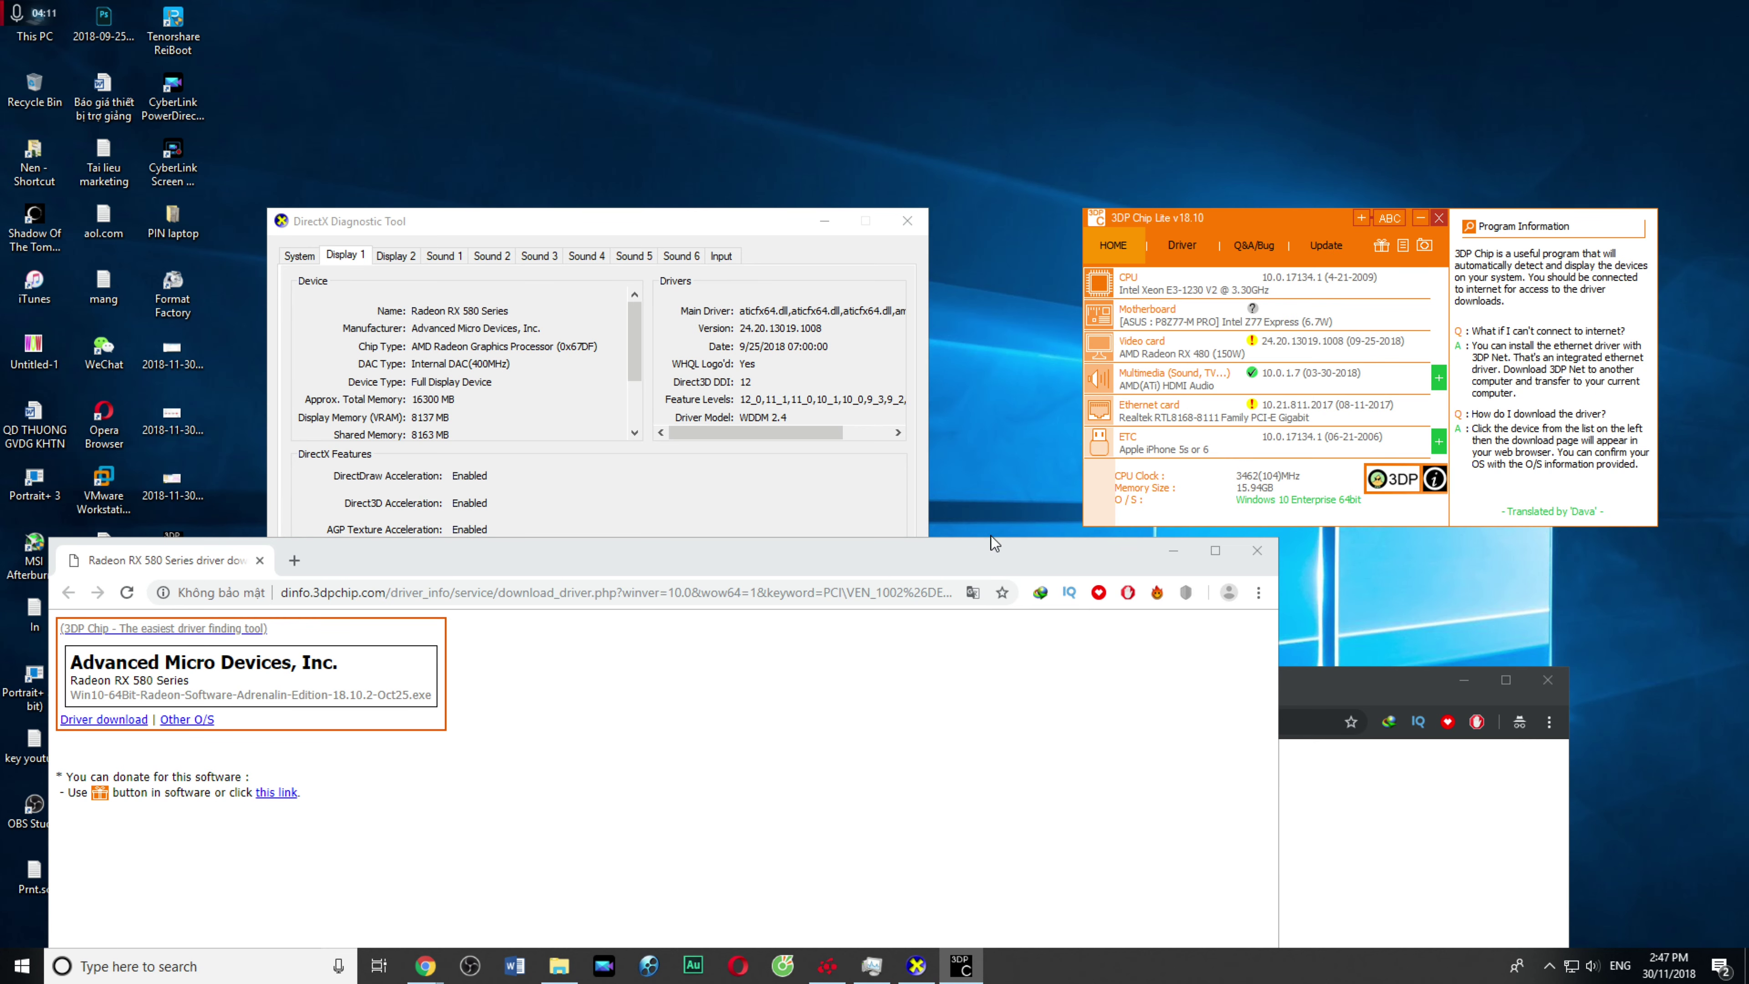
Step: Start downloading driver v25.20.14007.1000 for the Radeon RX 580 Series from the 3DP driver page
left_click_drag(842, 581, 881, 247)
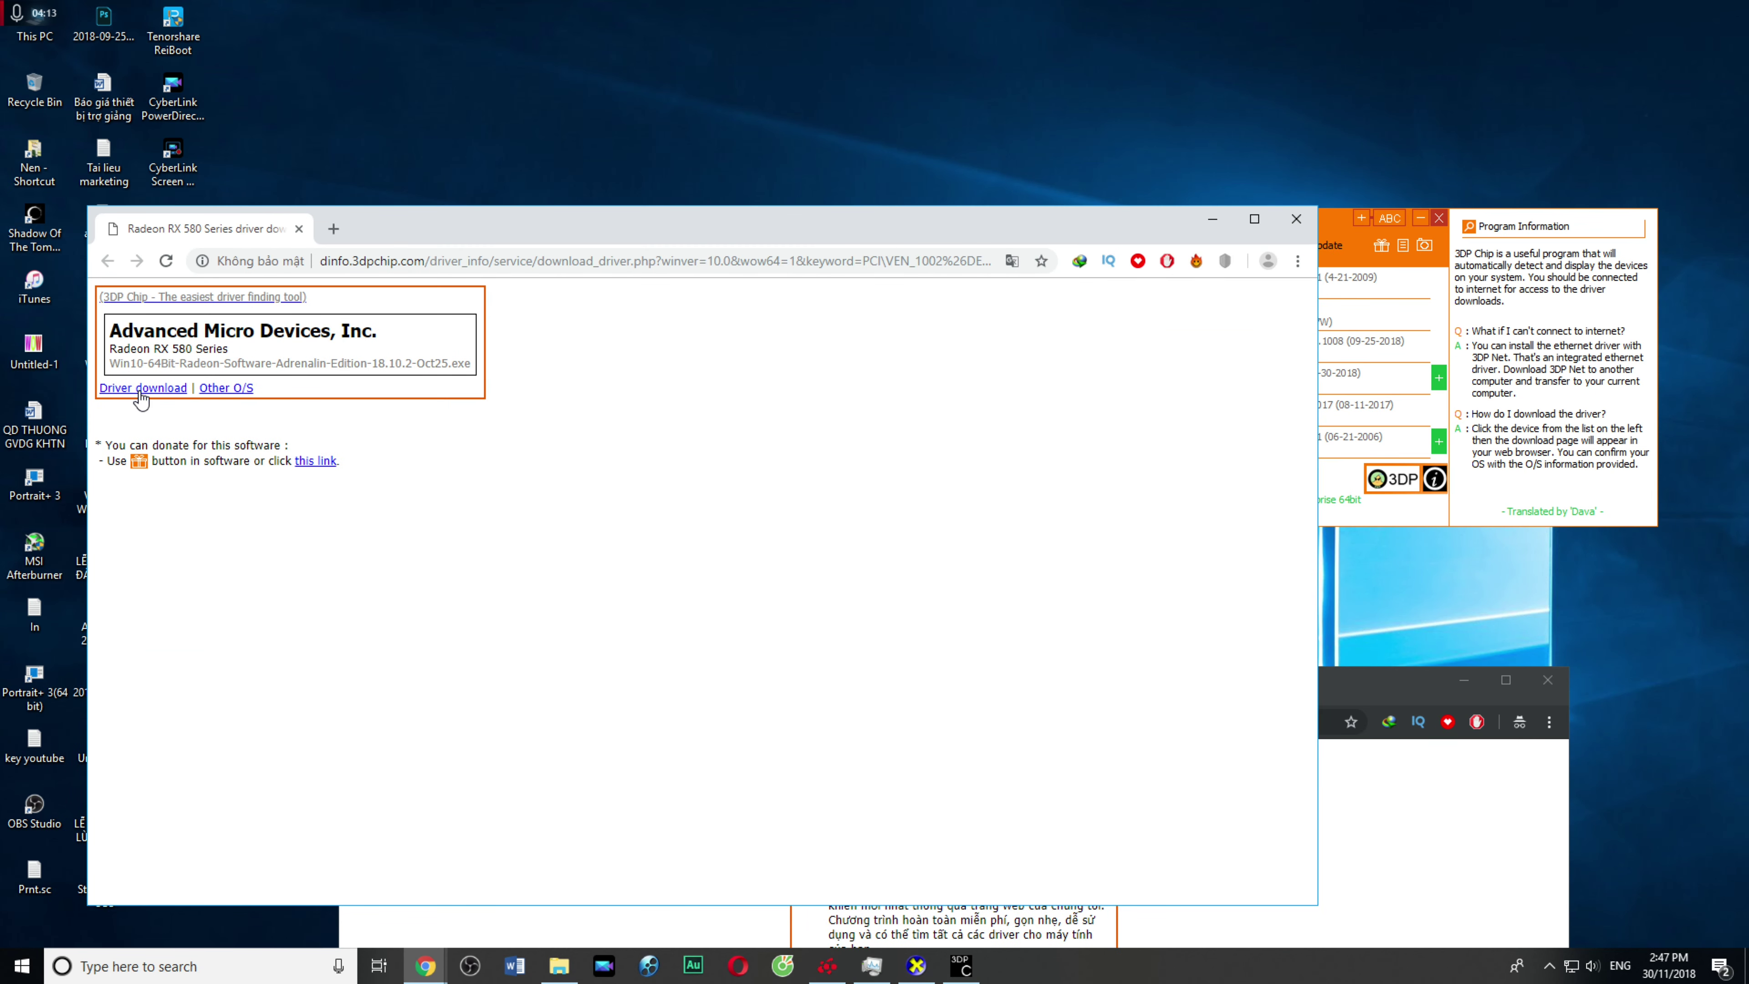
left_click(142, 388)
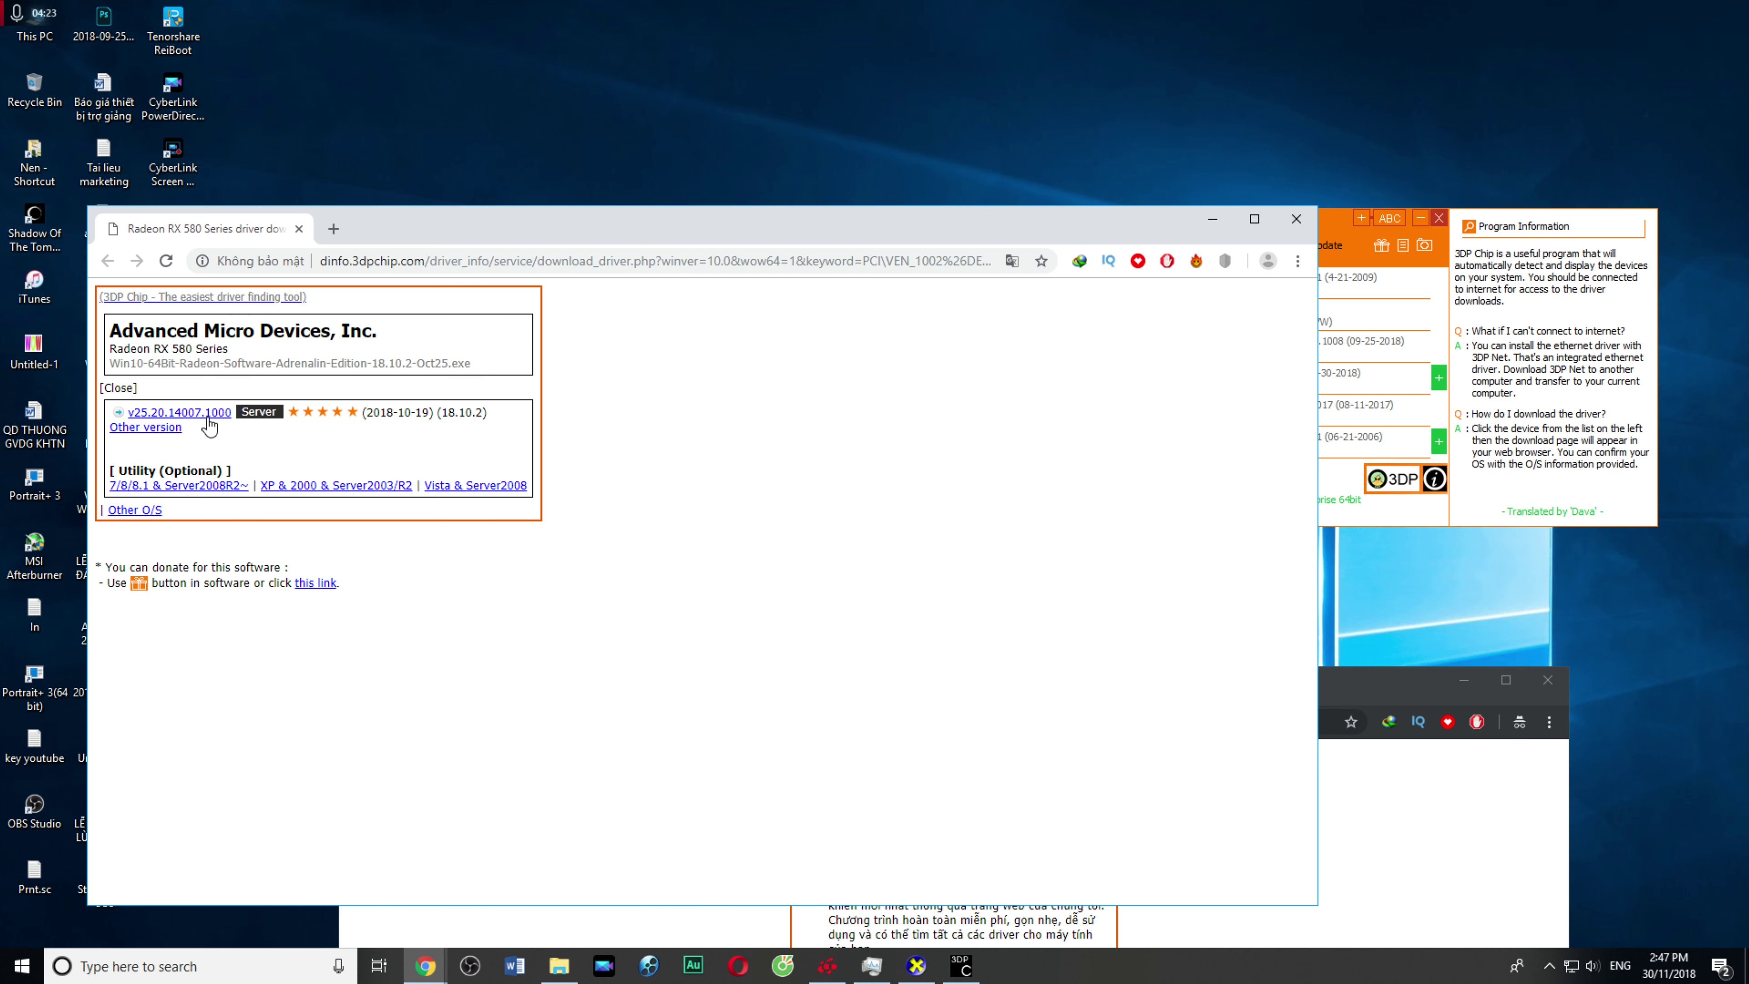
left_click(205, 414)
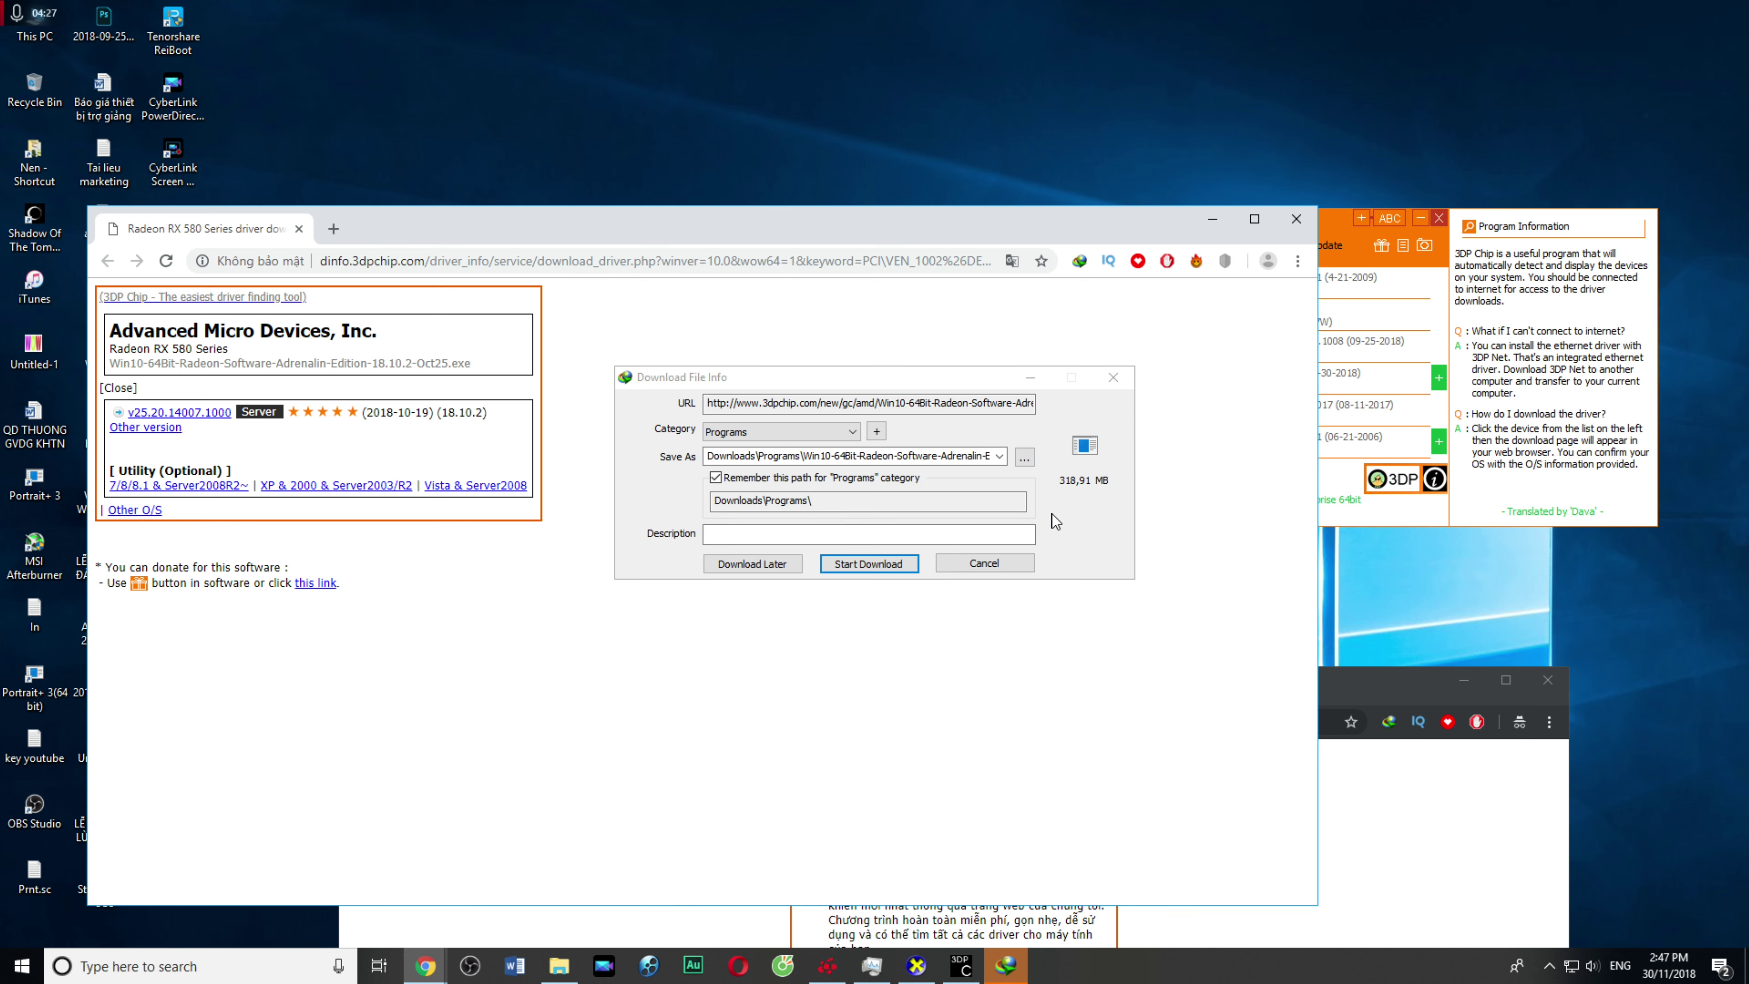
left_click(918, 562)
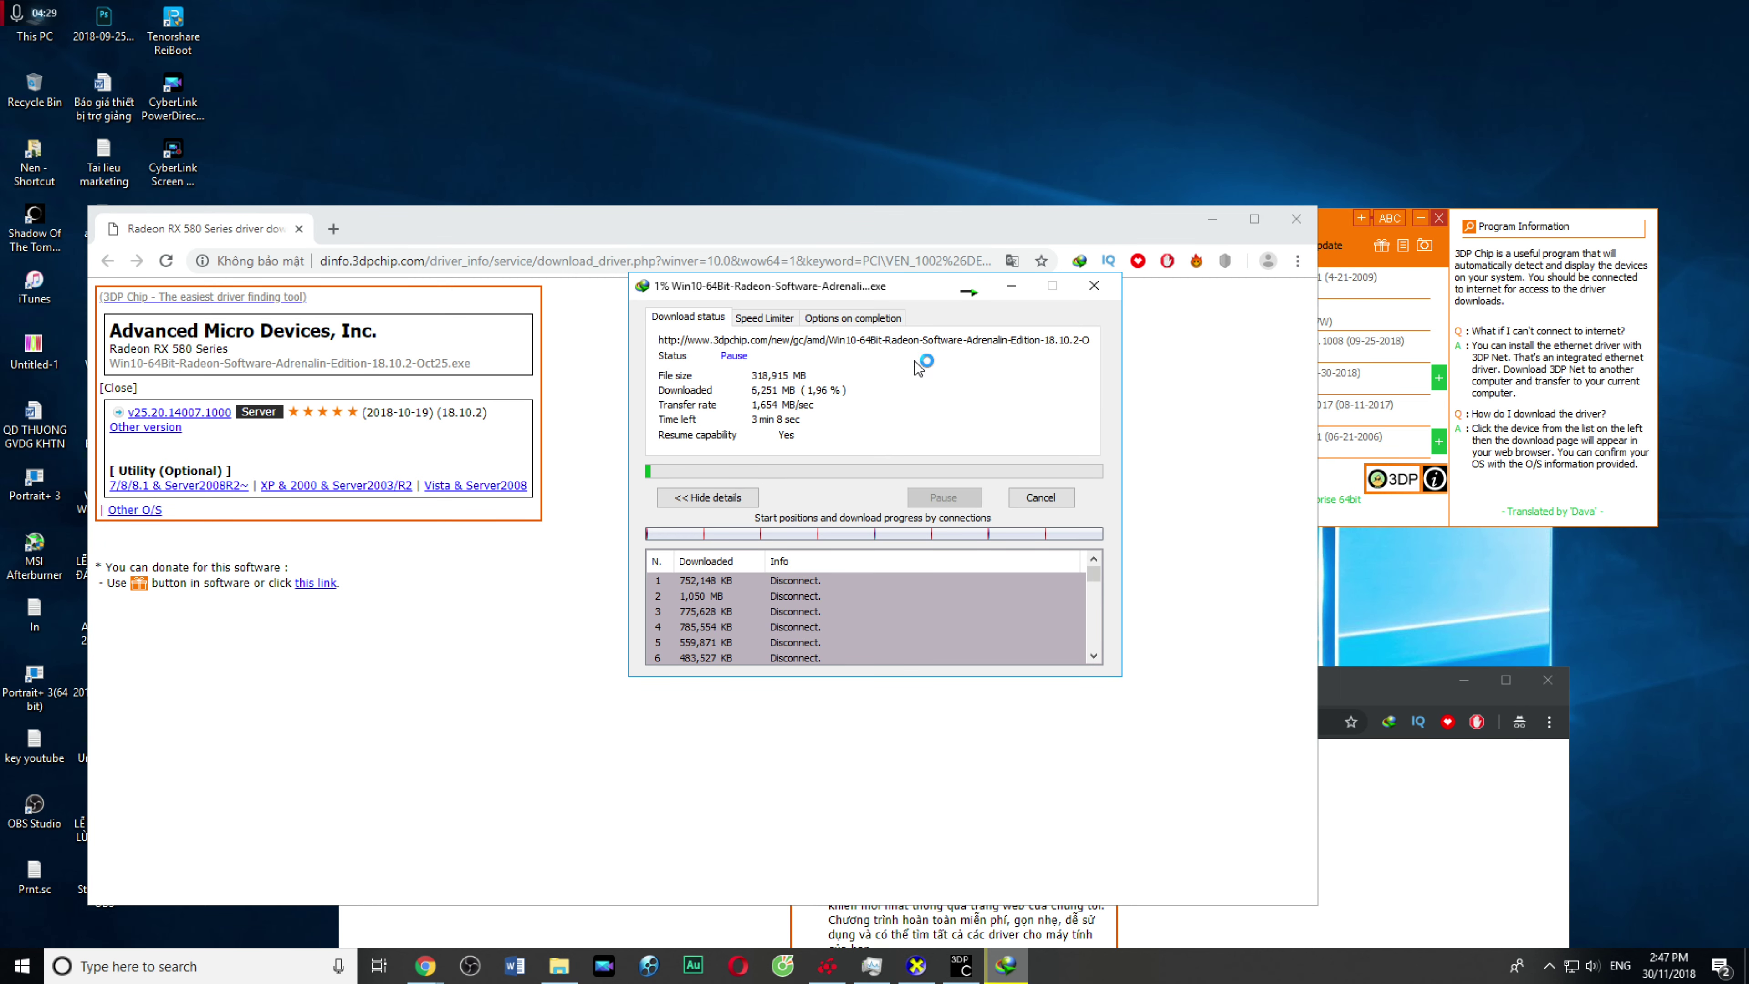
Step: Spread out the download progress, driver page and 3DP Chip Lite windows so the hardware list is unobstructed
left_click_drag(790, 289, 1490, 637)
left_click_drag(1025, 234, 815, 491)
left_click_drag(1467, 635, 1411, 594)
left_click_drag(1256, 217, 1308, 147)
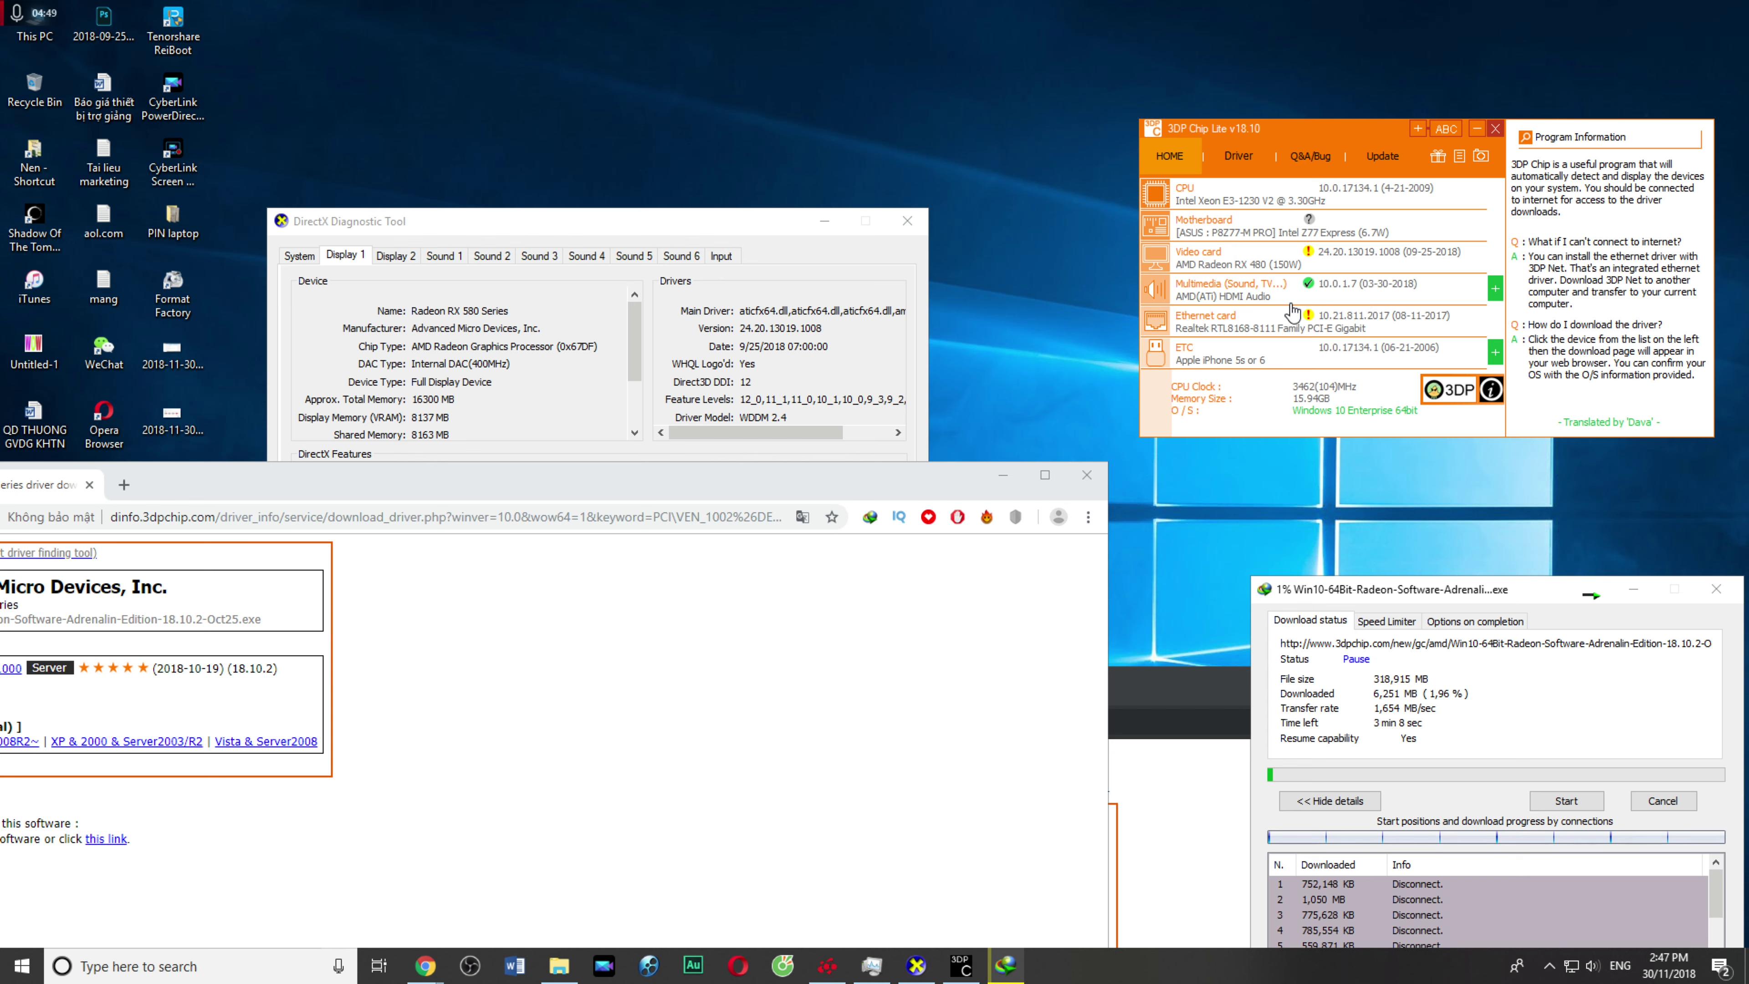
Step: View the motherboard's driver page from 3DP Chip Lite, close that page and return to the hardware list
left_click(1285, 231)
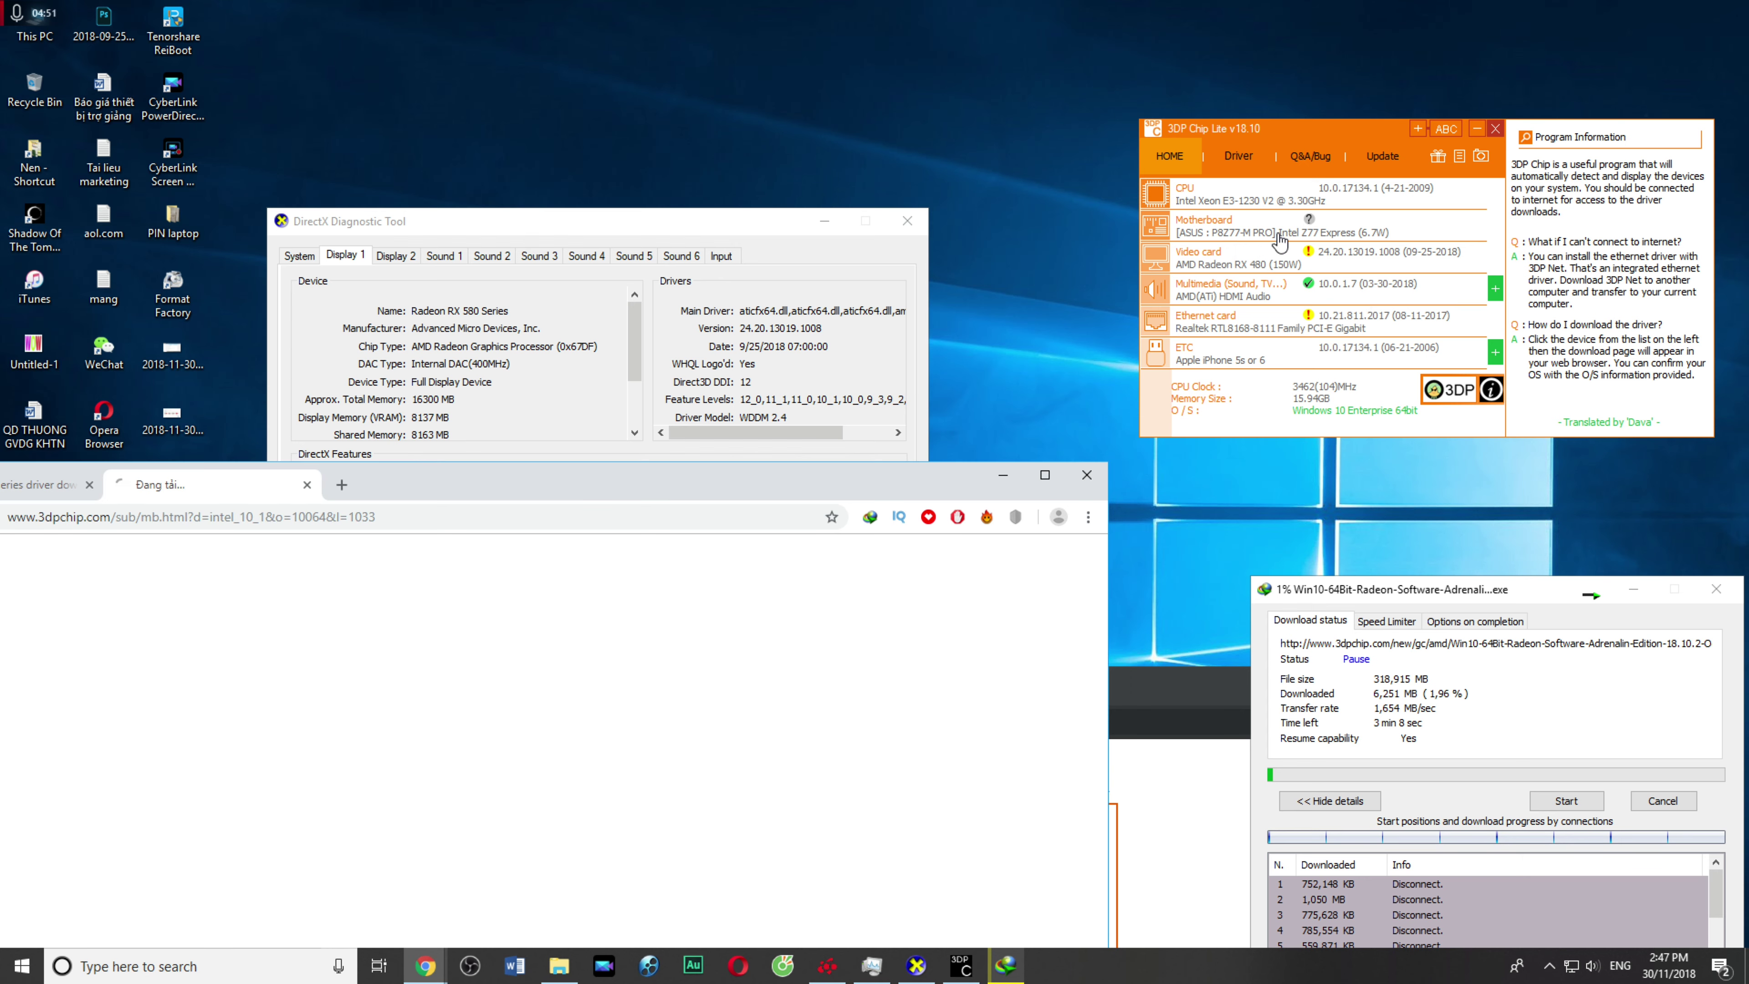
left_click(307, 484)
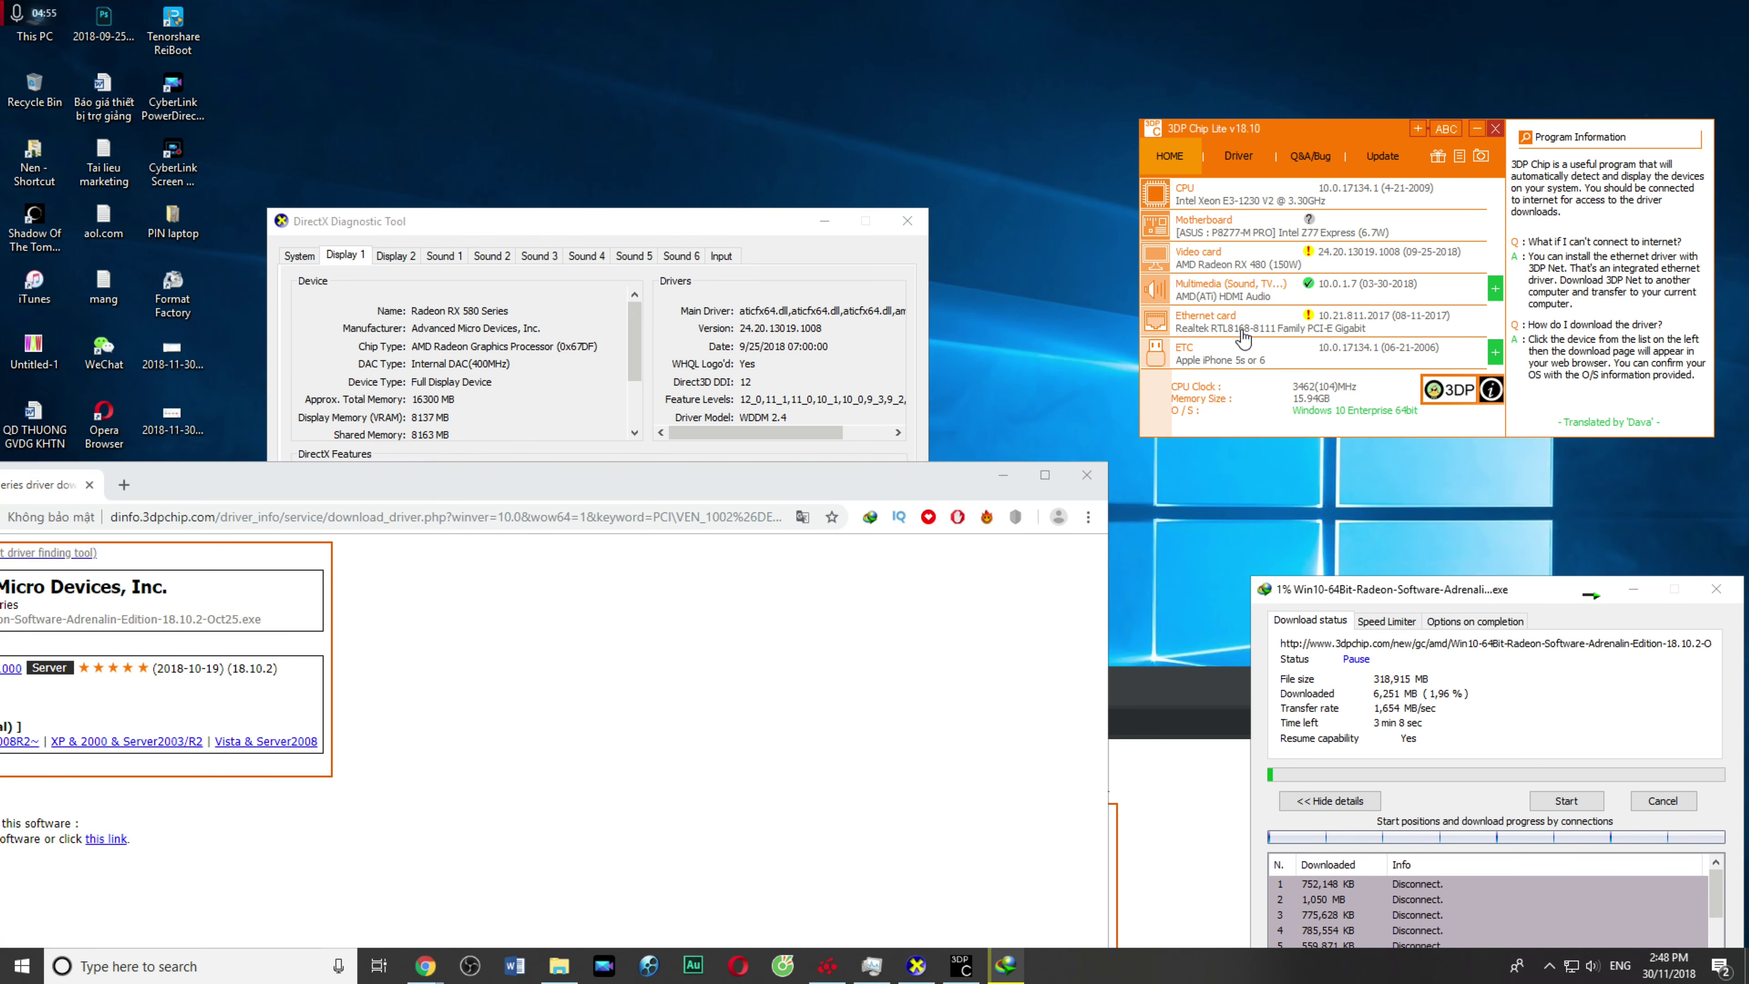
left_click(1217, 162)
left_click(1184, 164)
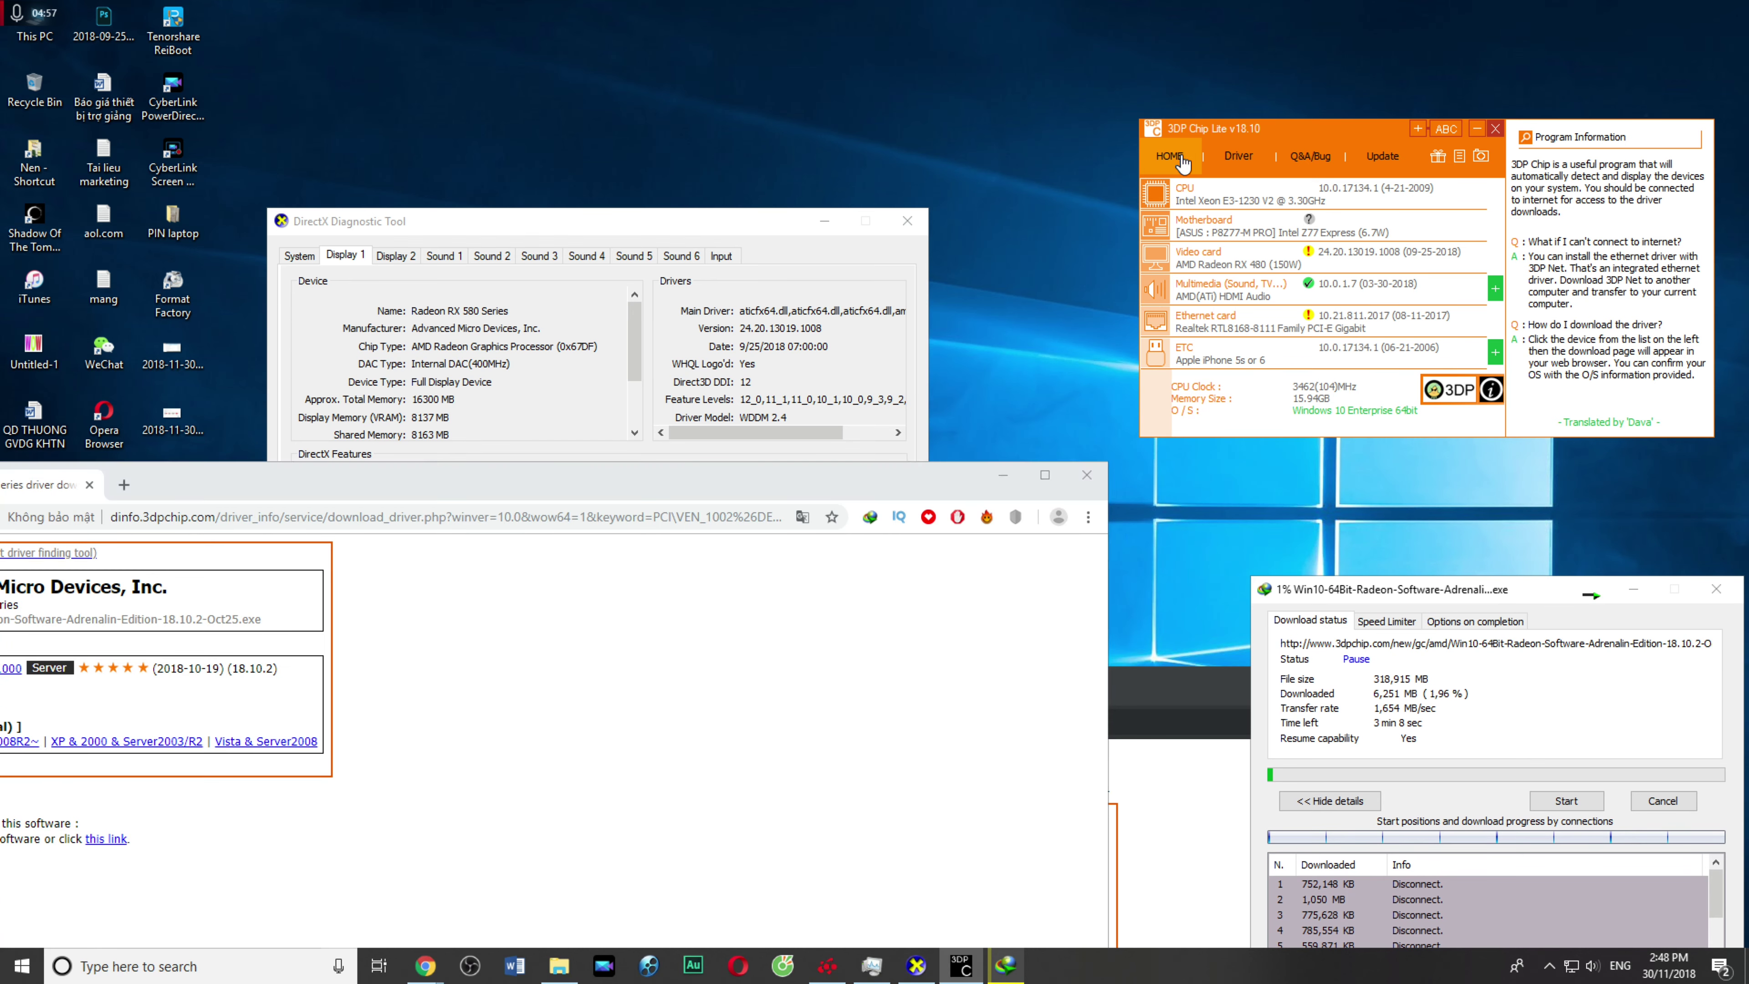
left_click_drag(919, 491, 974, 458)
left_click(1008, 411)
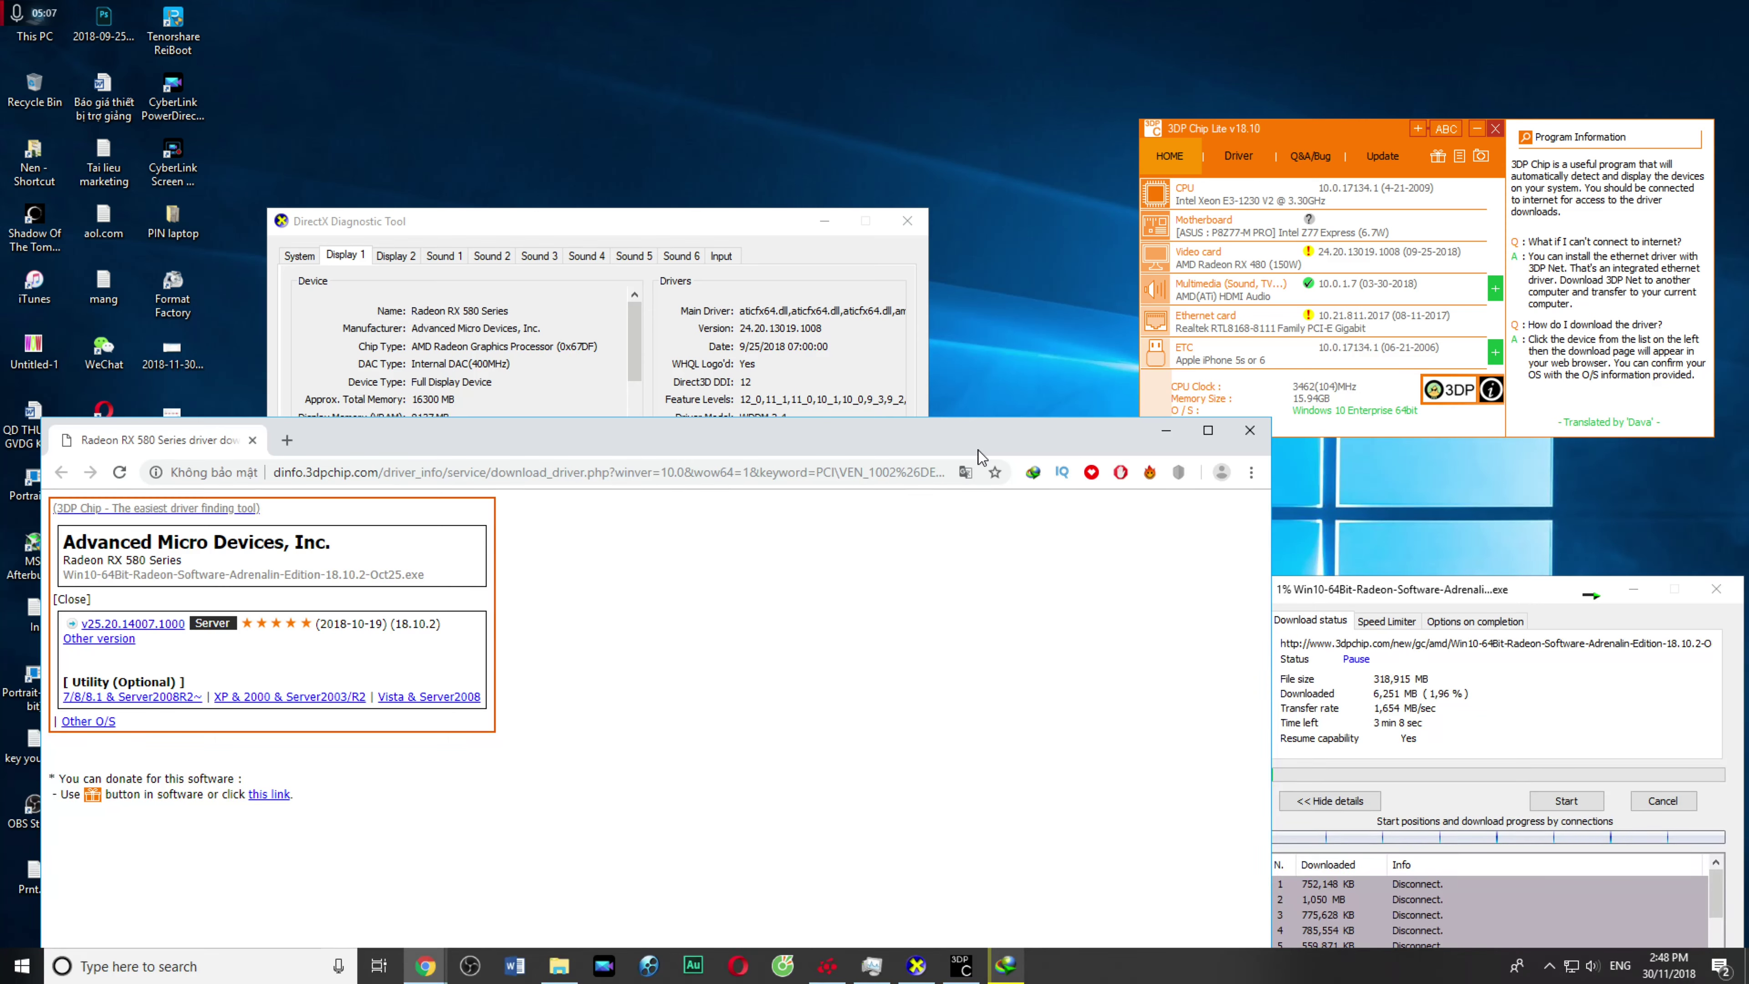
left_click_drag(980, 457, 926, 478)
Step: Search Google for "nvidia" in the browser window that shows the Radeon driver page
left_click_drag(1018, 512, 1087, 215)
left_click(445, 254)
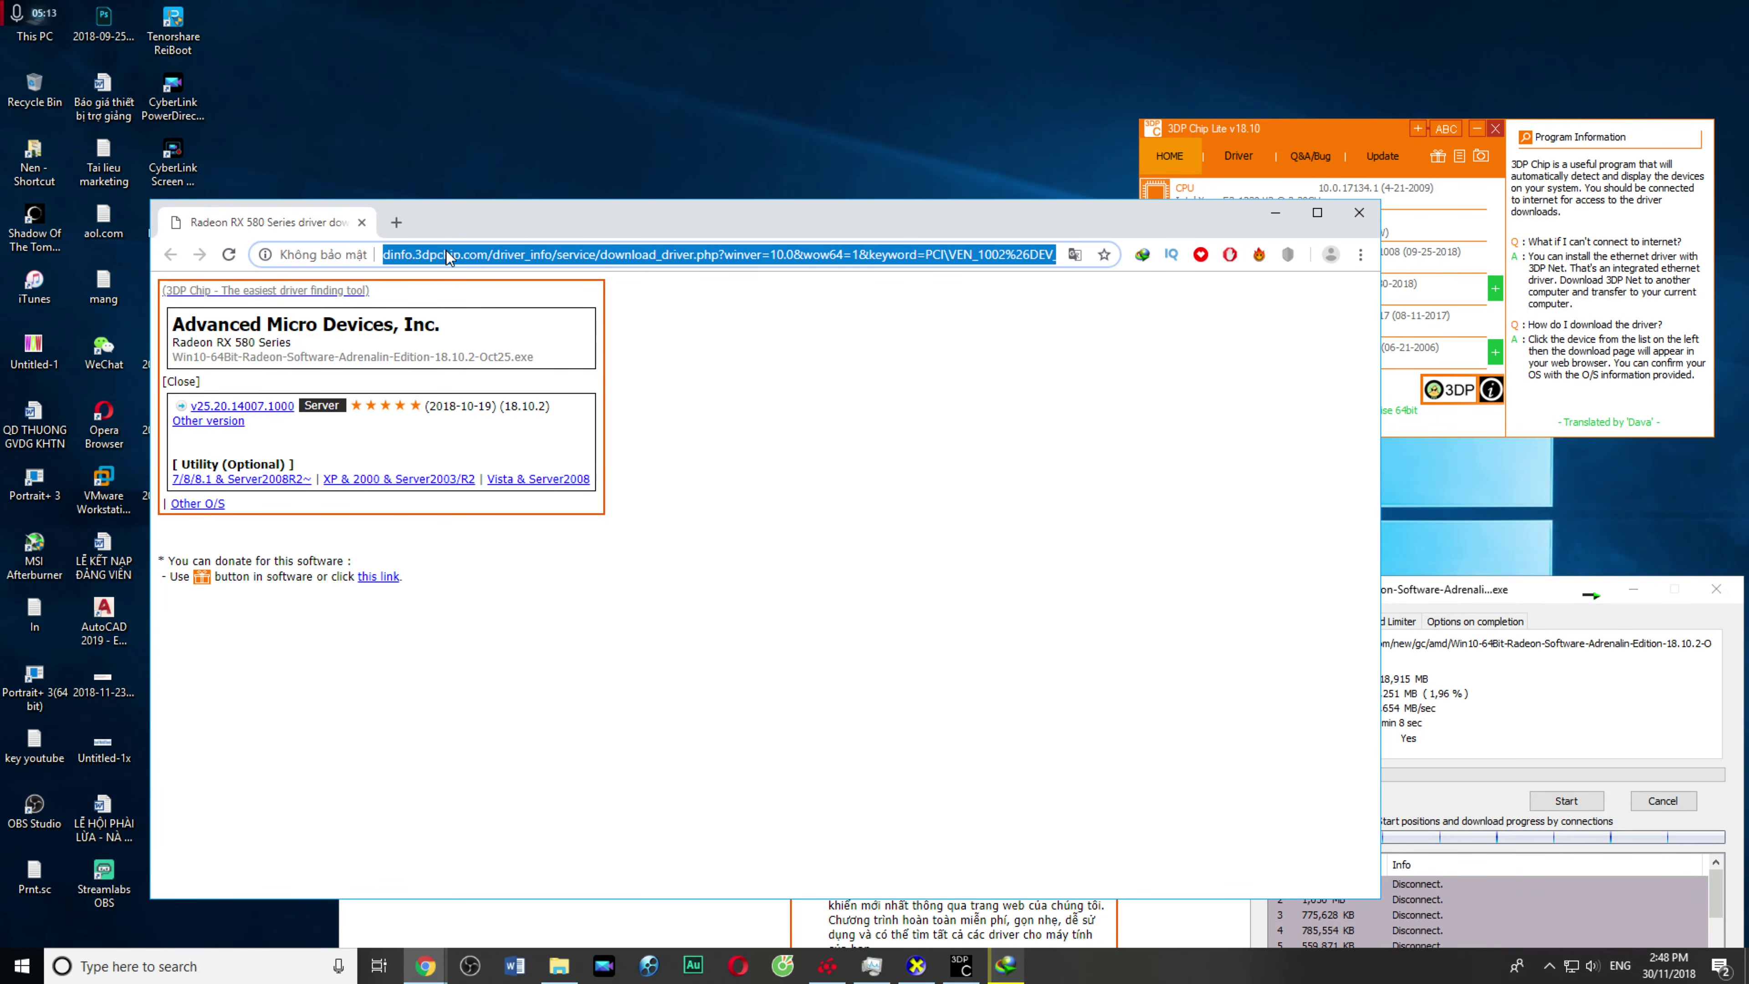
type("n")
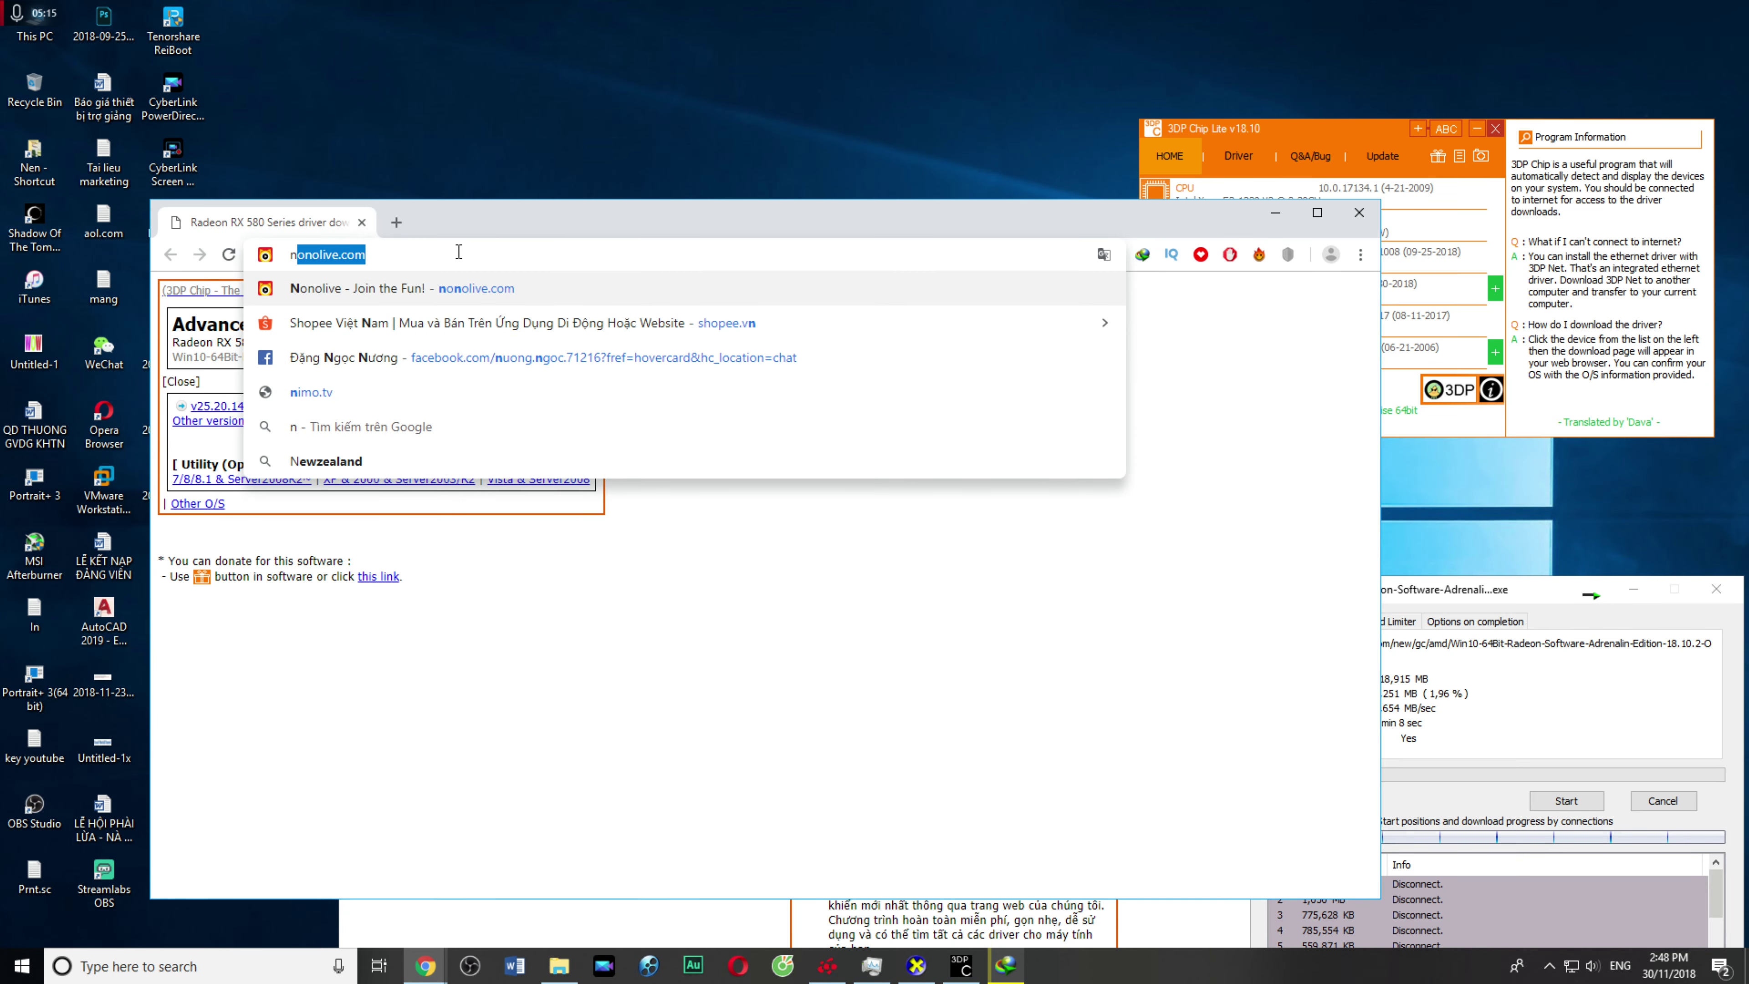
left_click_drag(717, 225, 795, 166)
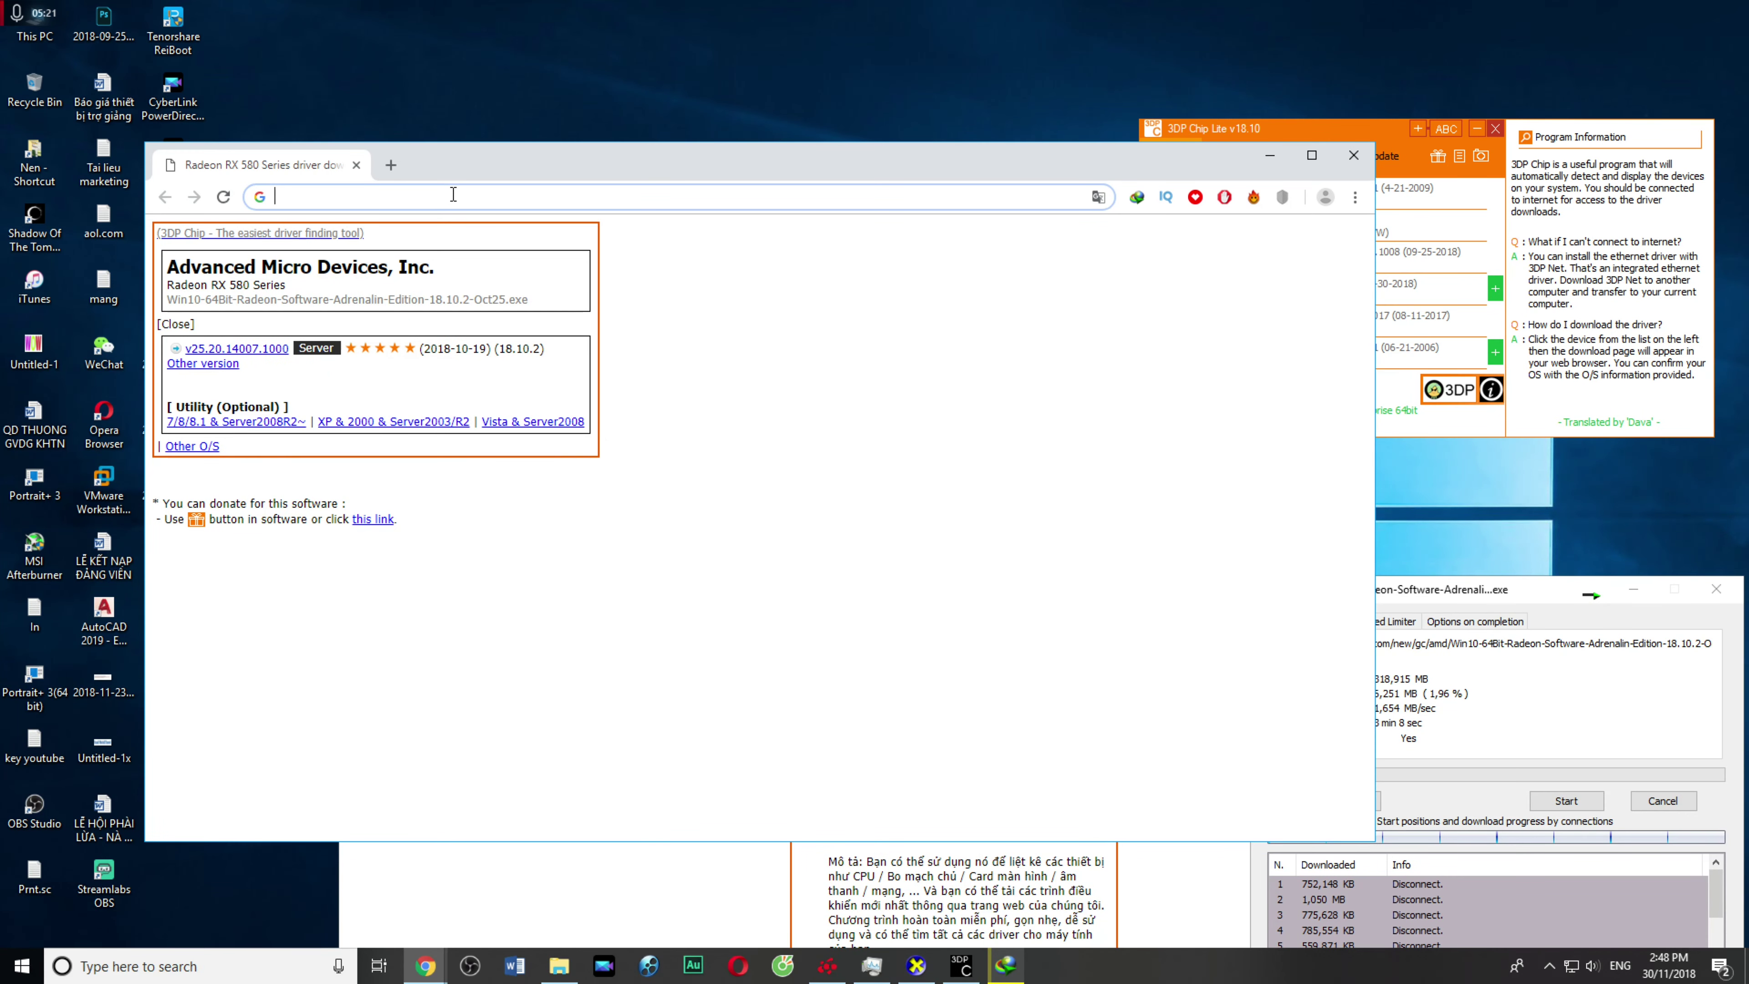
type("id")
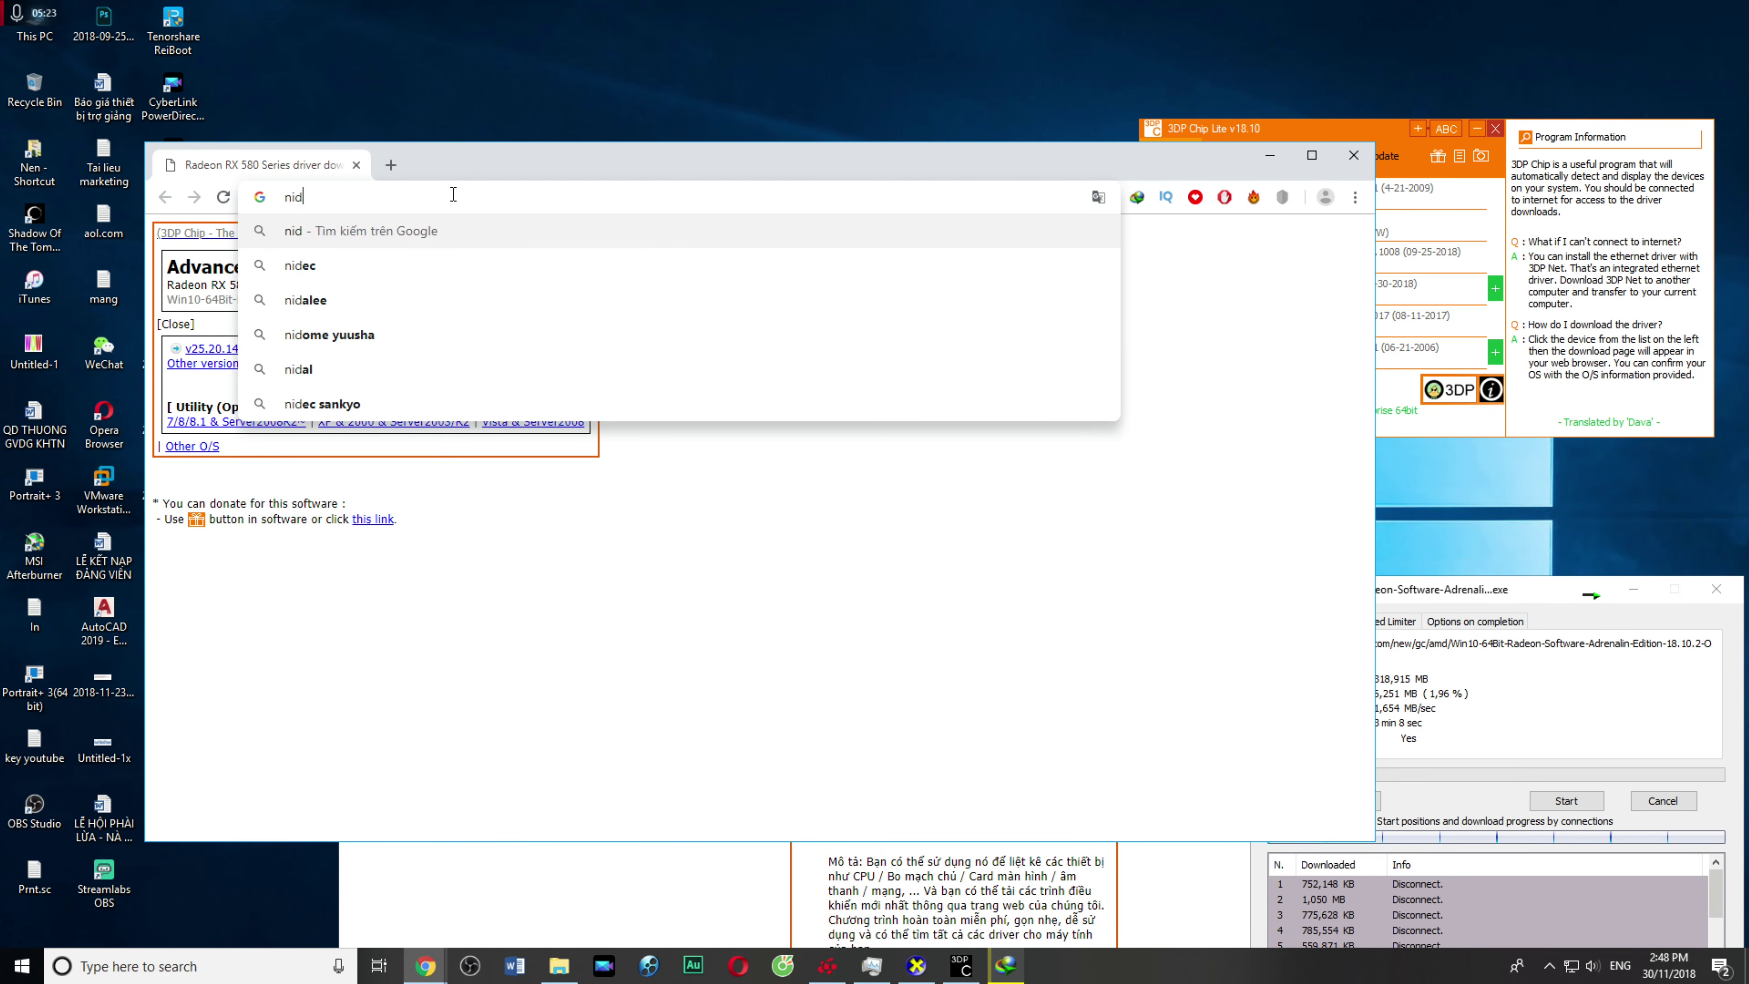
type("ia")
key("Return")
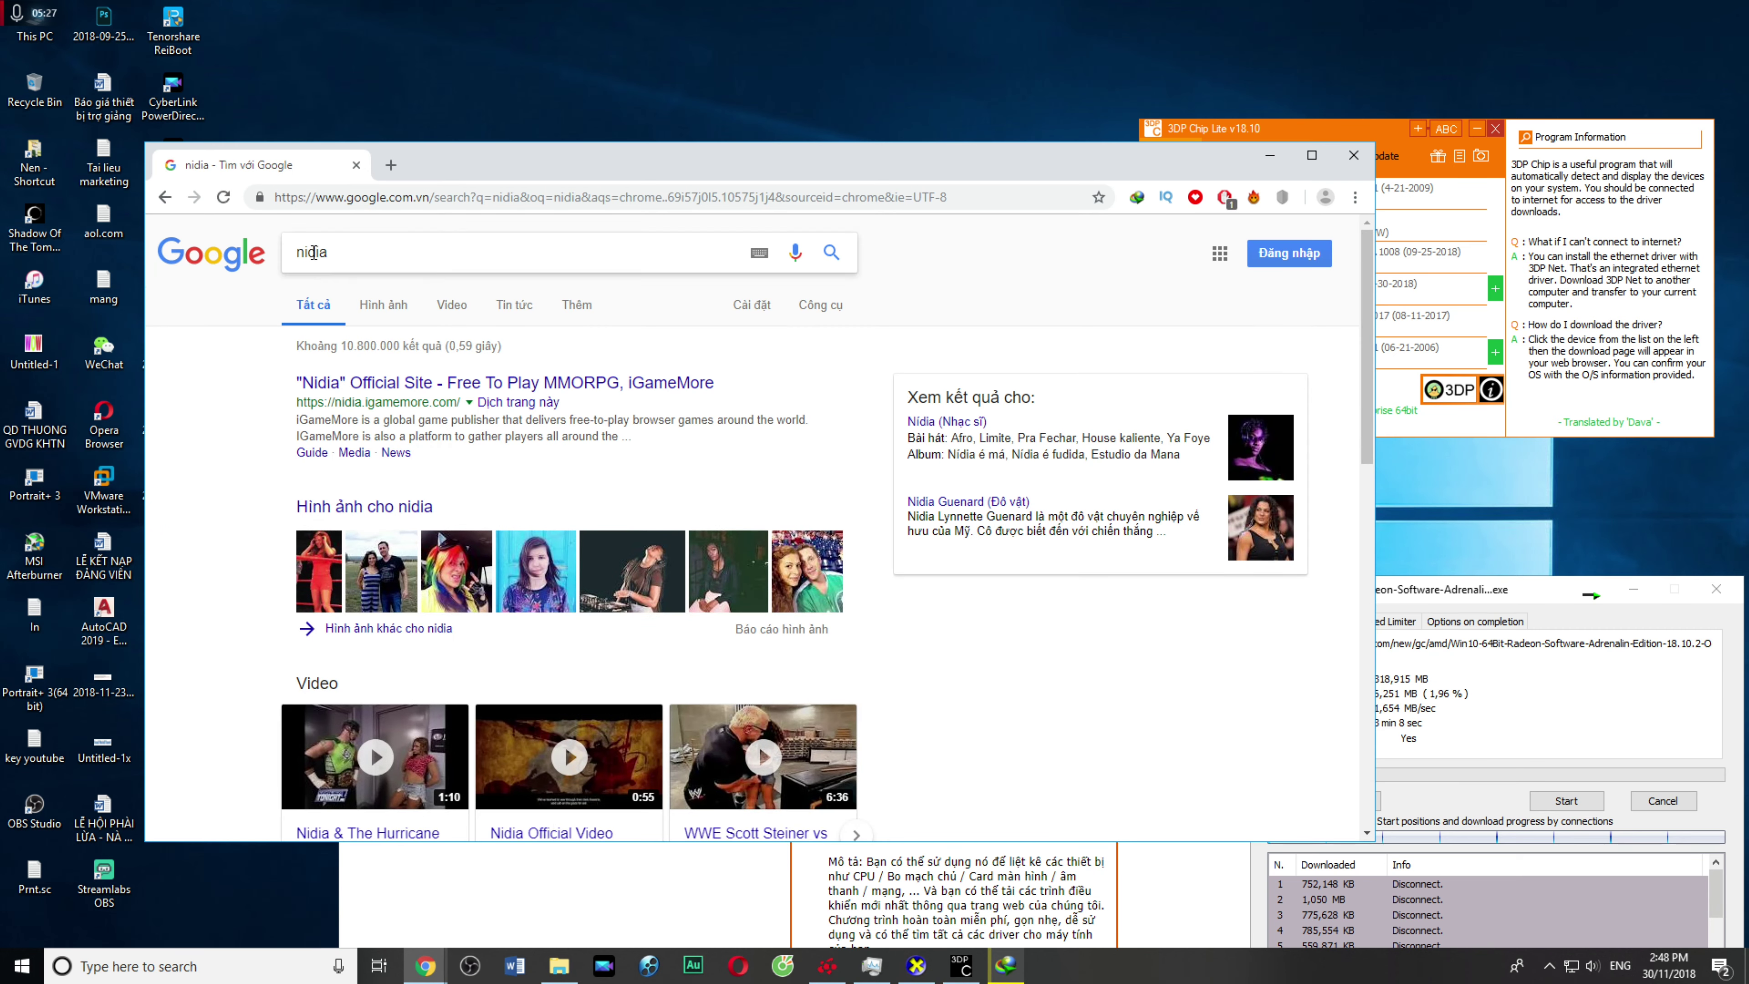
left_click(314, 253)
type("v")
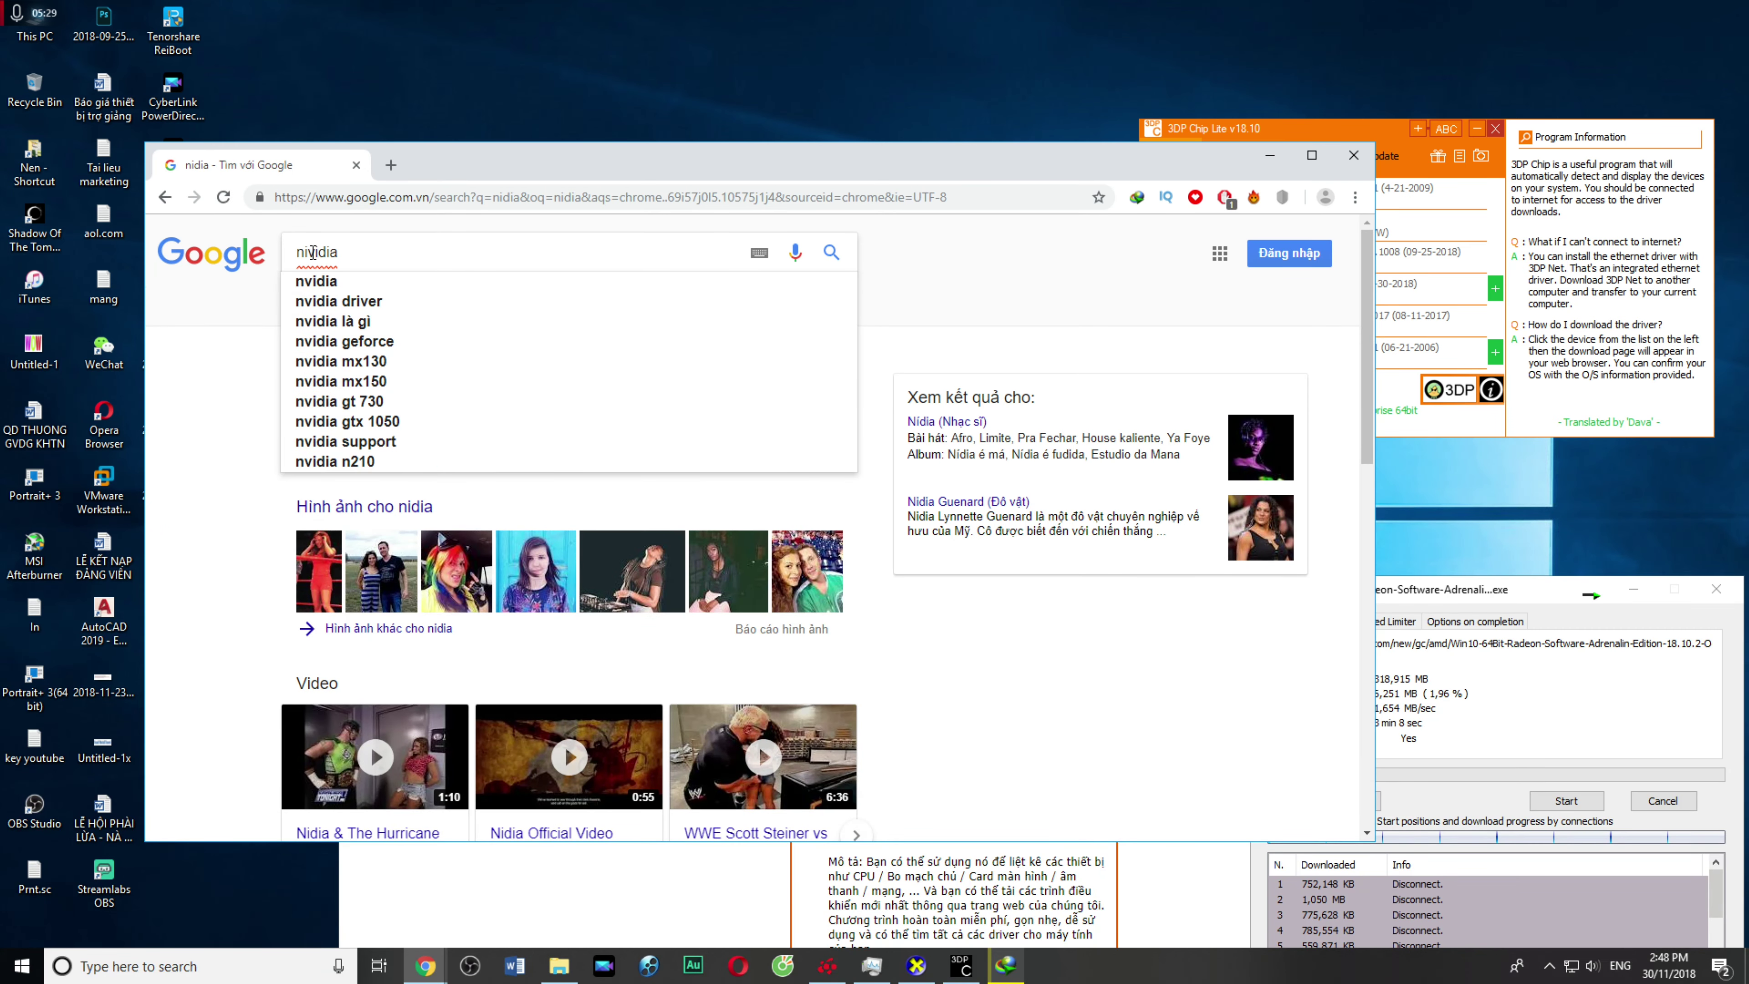
key("Down")
key("Return")
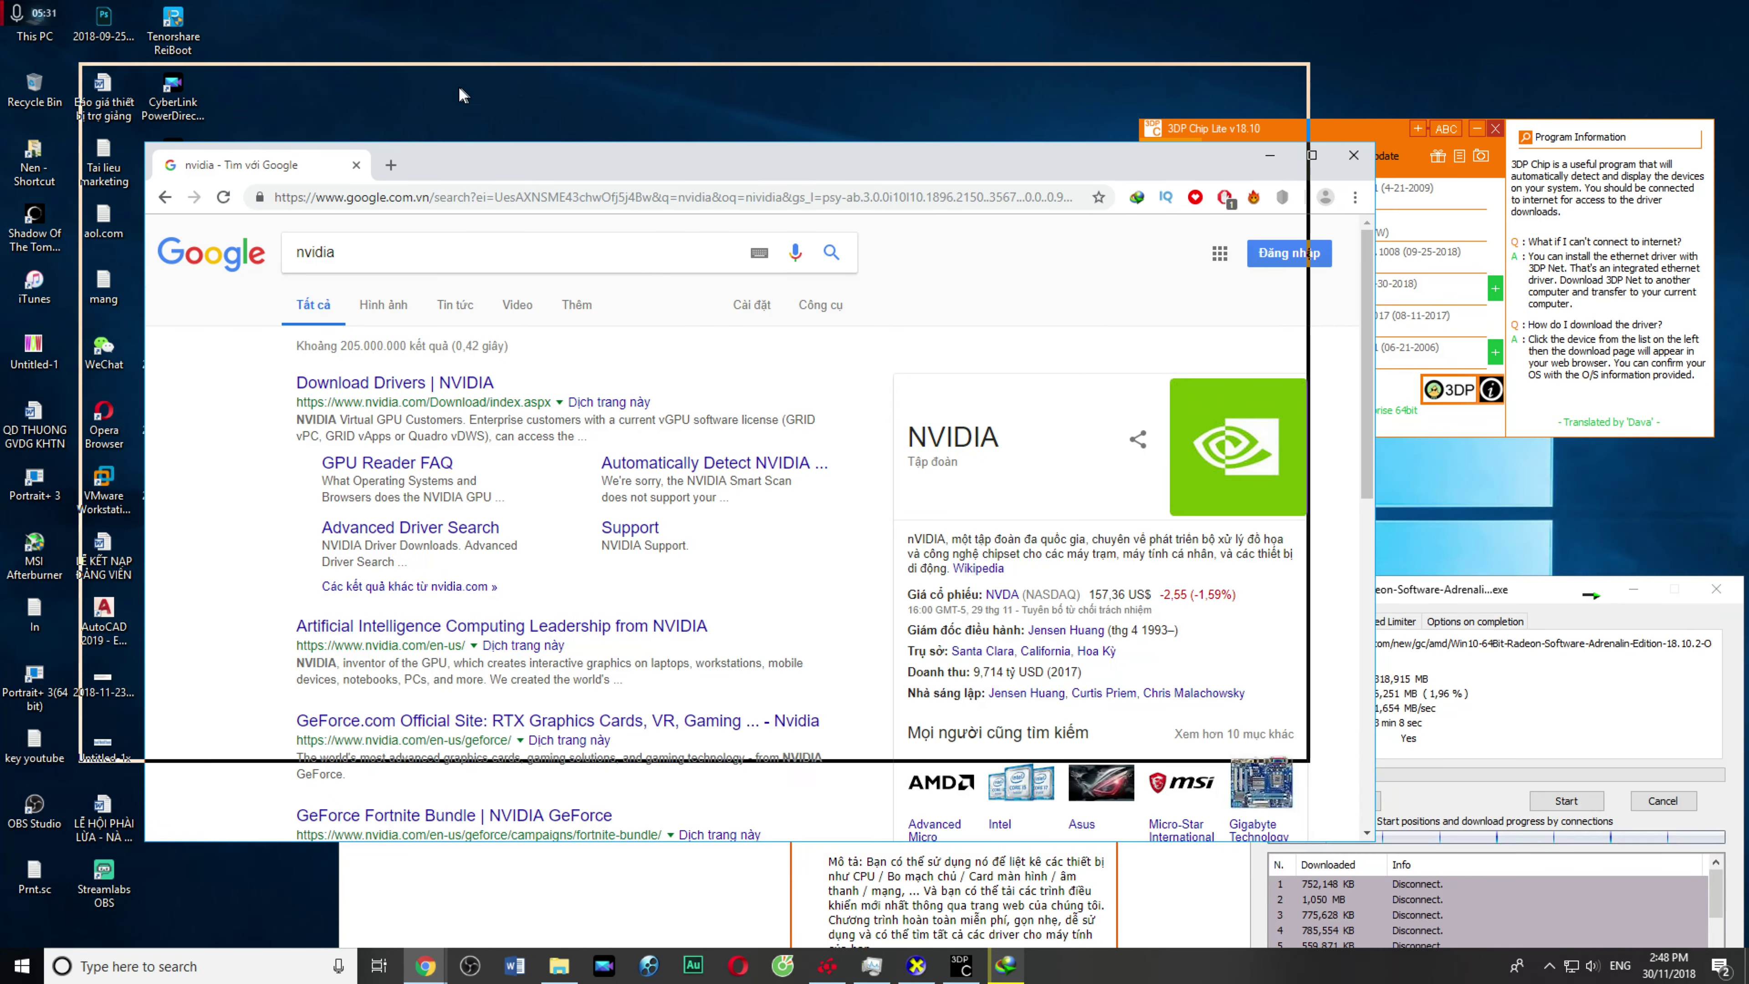
Step: Open the Google home page in a new browser tab and reposition the browser window
left_click_drag(472, 94, 471, 93)
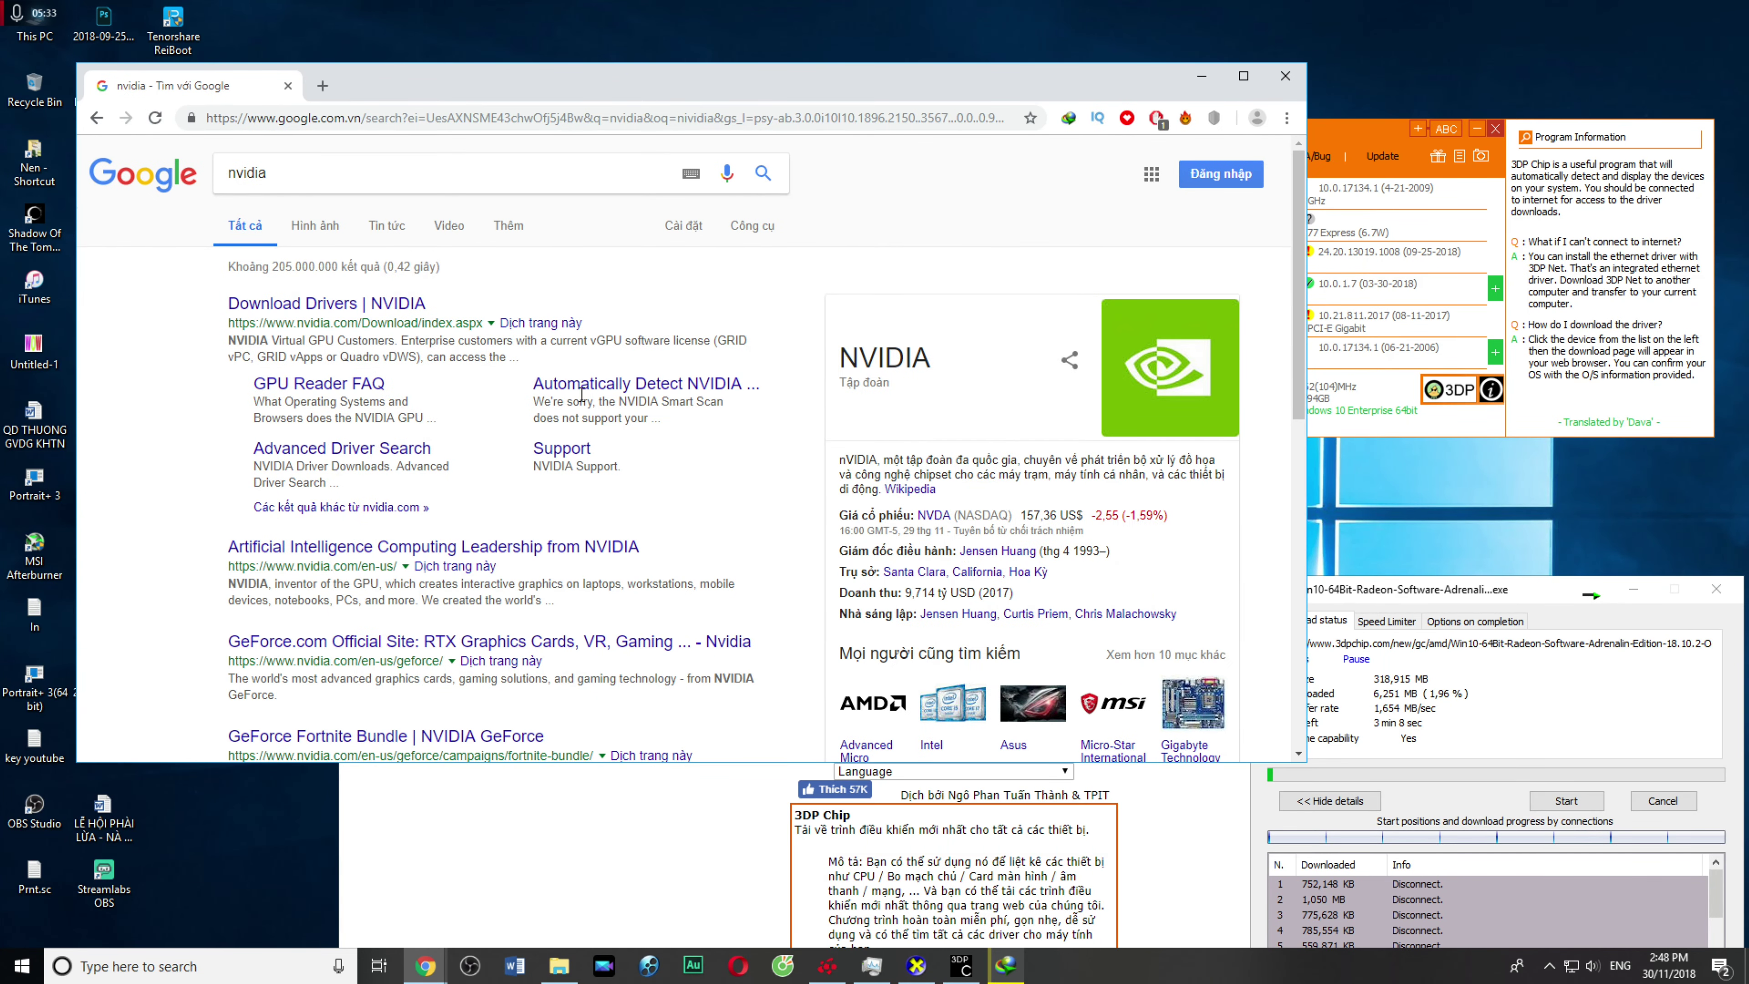
right_click(138, 180)
left_click(200, 195)
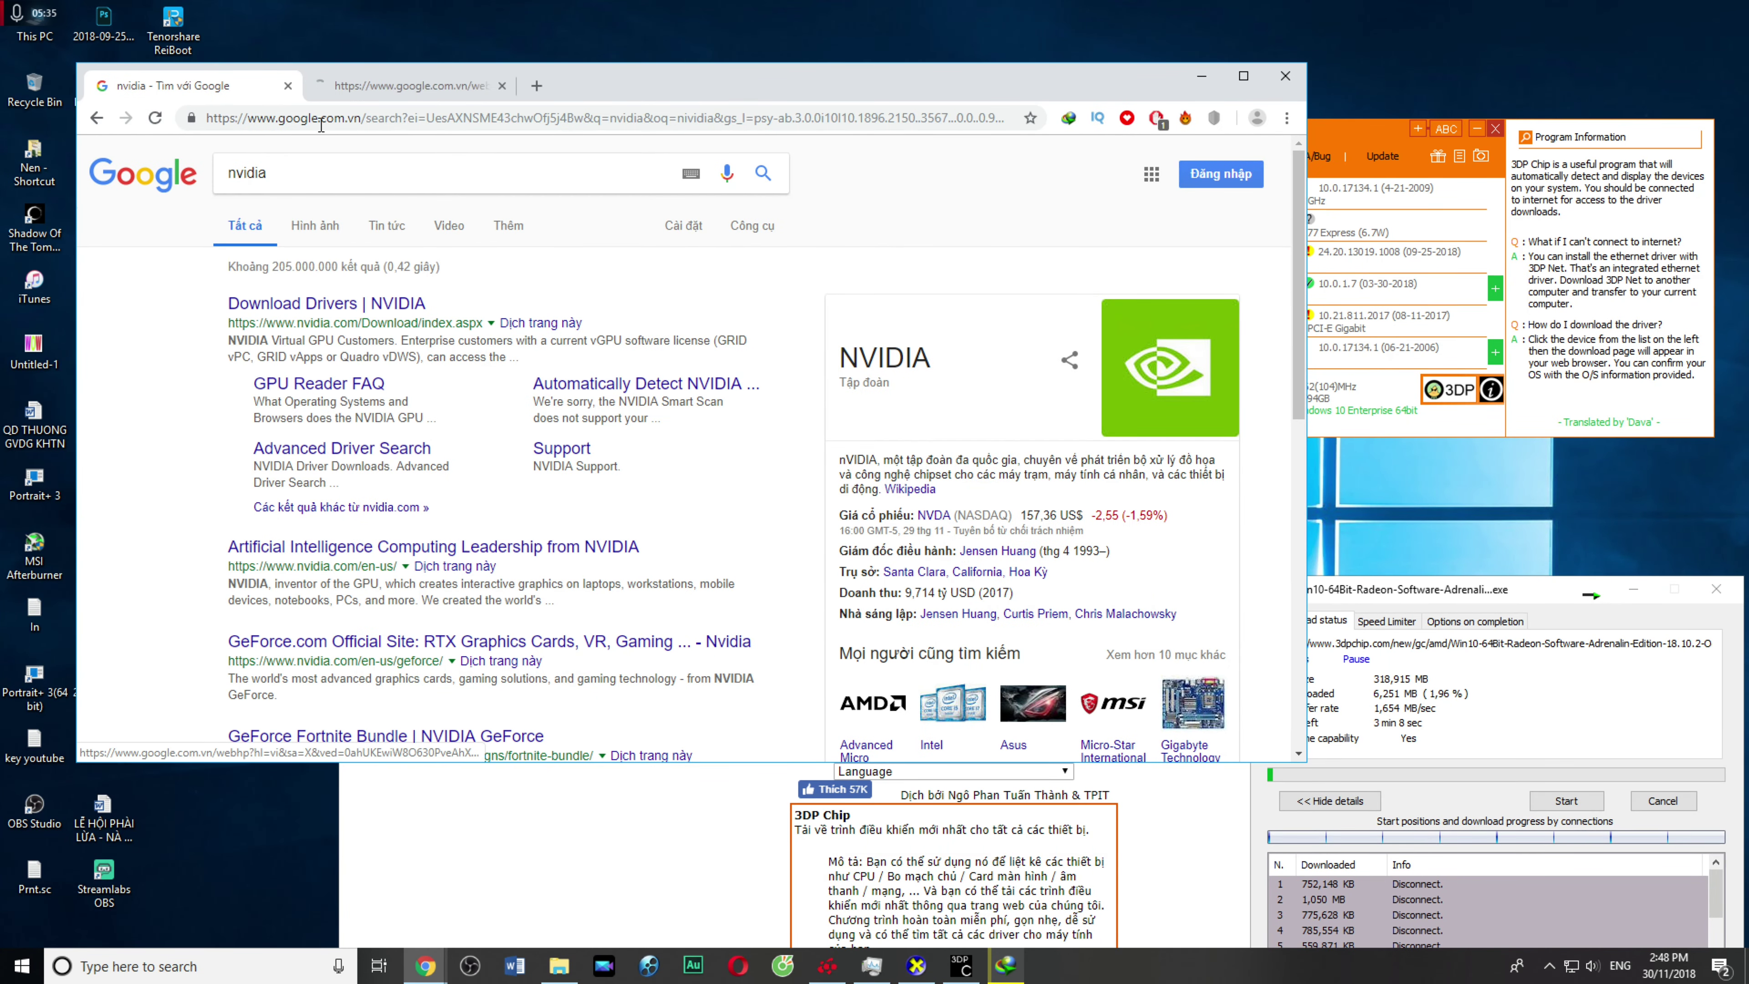
left_click(351, 93)
left_click_drag(634, 94, 636, 244)
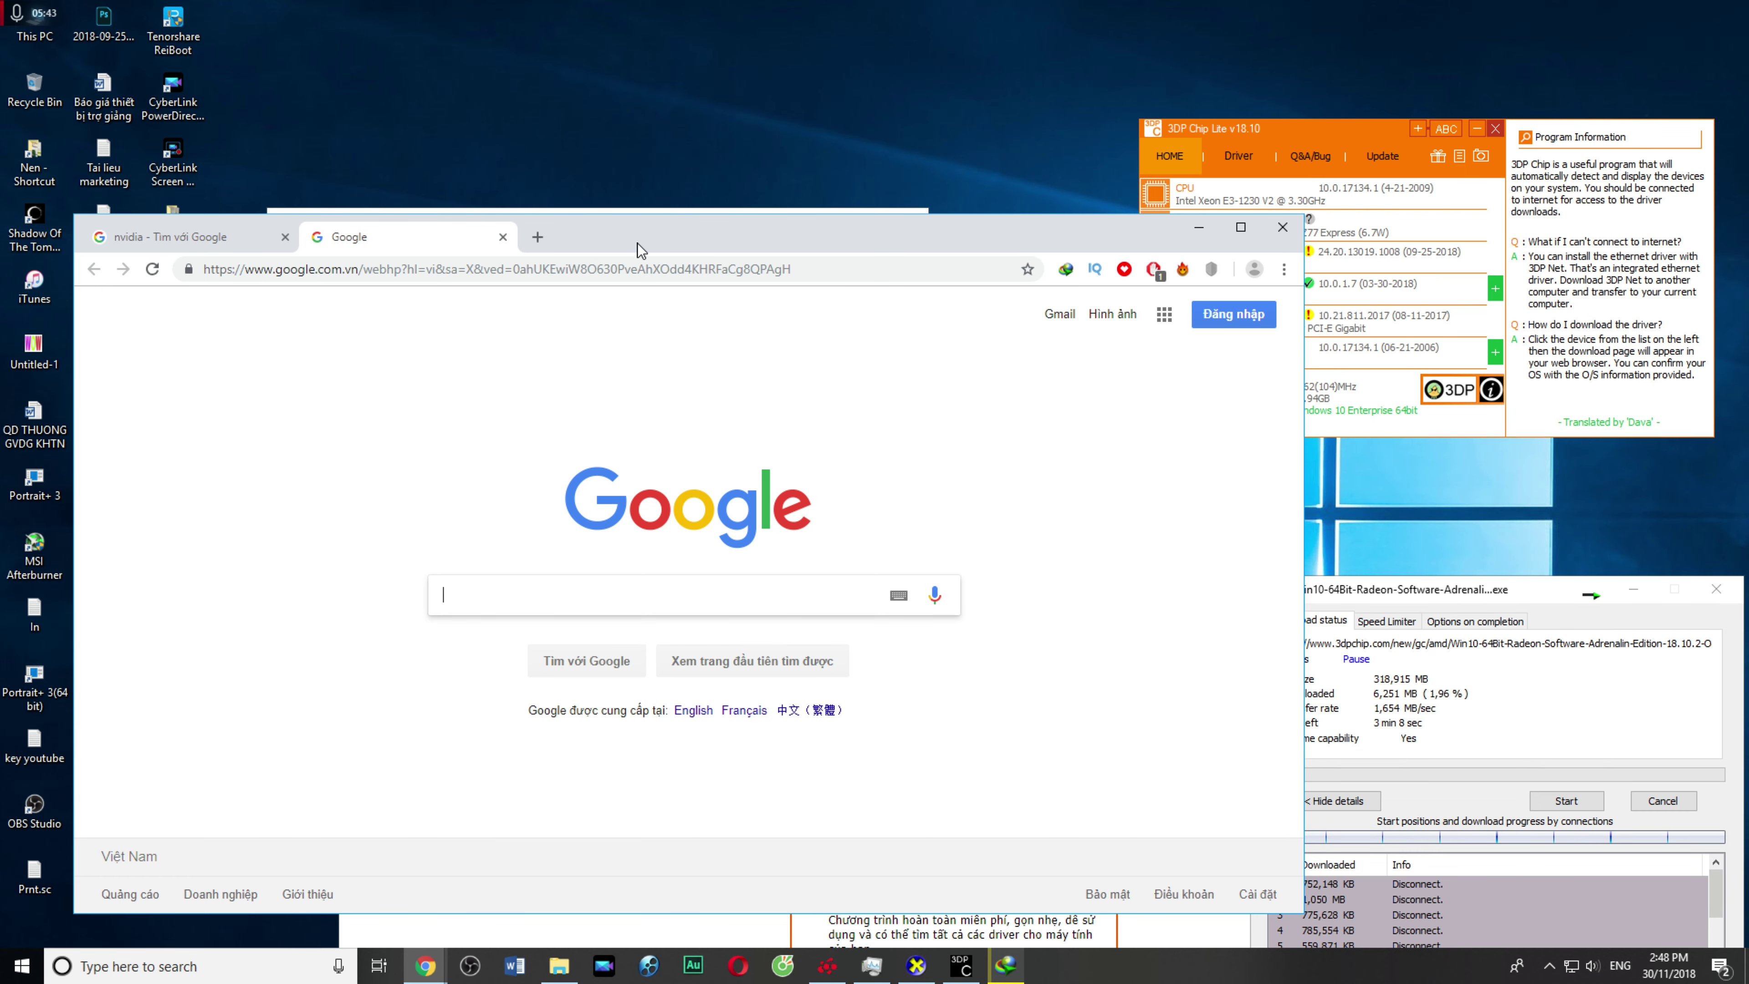
left_click_drag(640, 250, 539, 537)
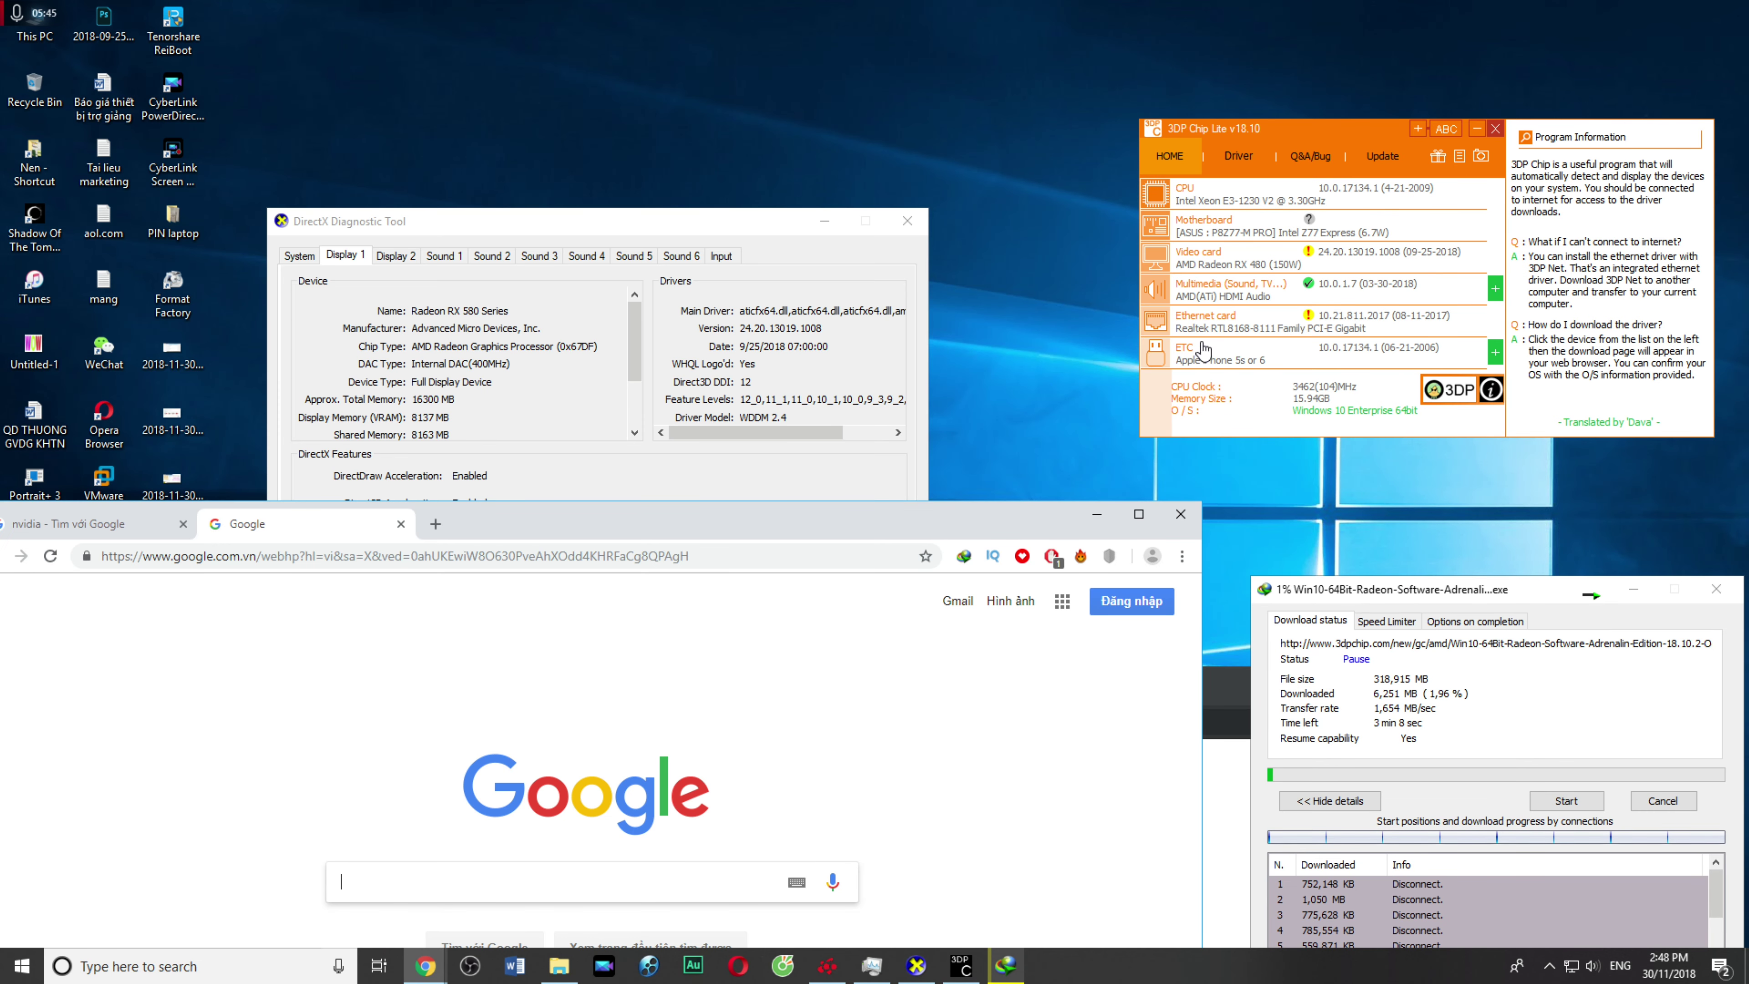
left_click_drag(789, 518, 1010, 162)
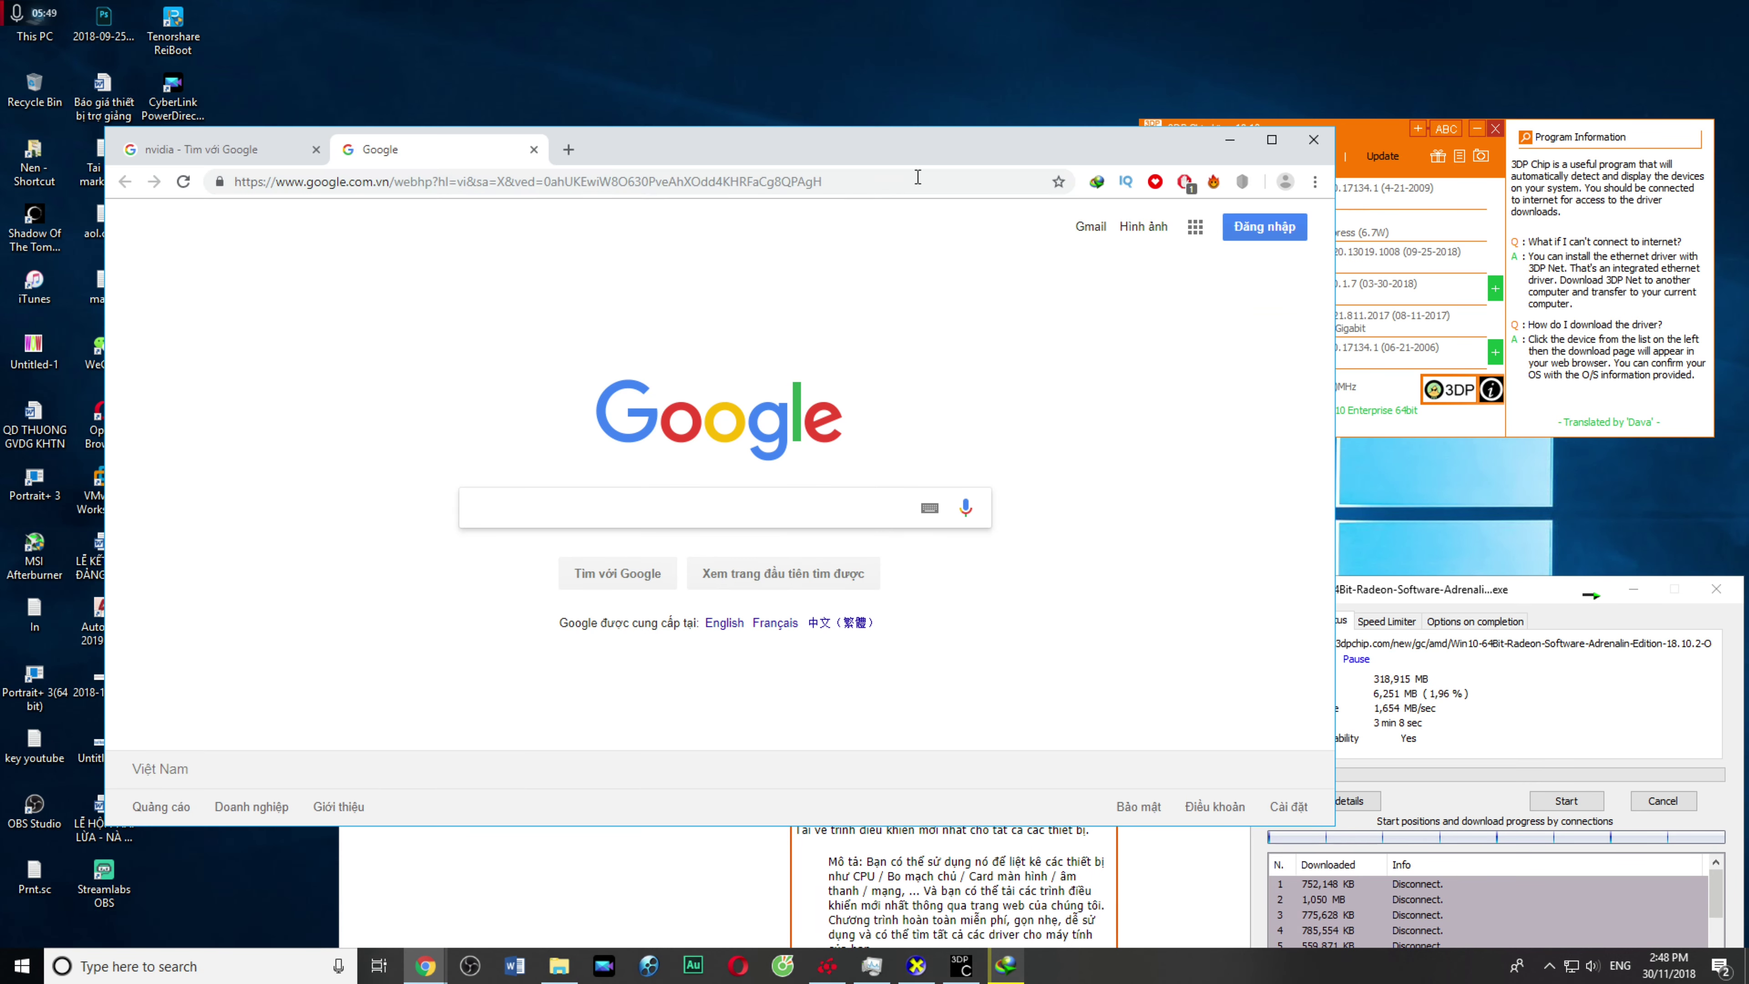
Step: Open an incognito browser window and close the previous browser window
left_click(1314, 181)
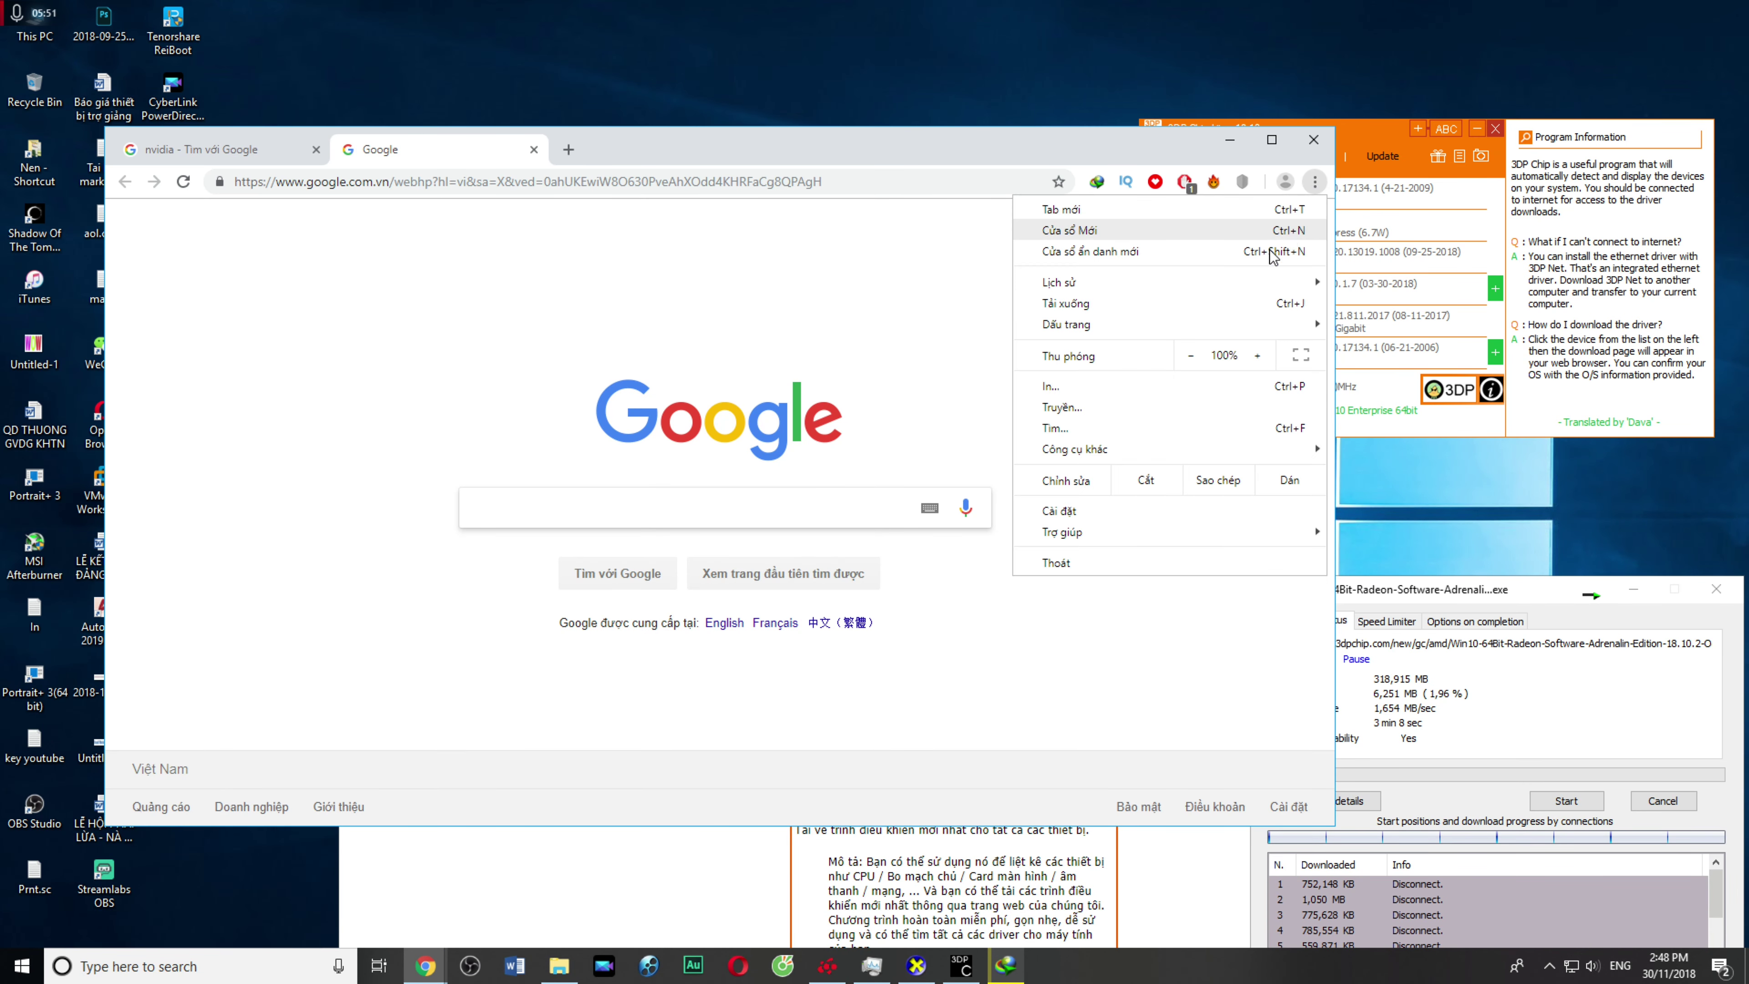
left_click(1250, 253)
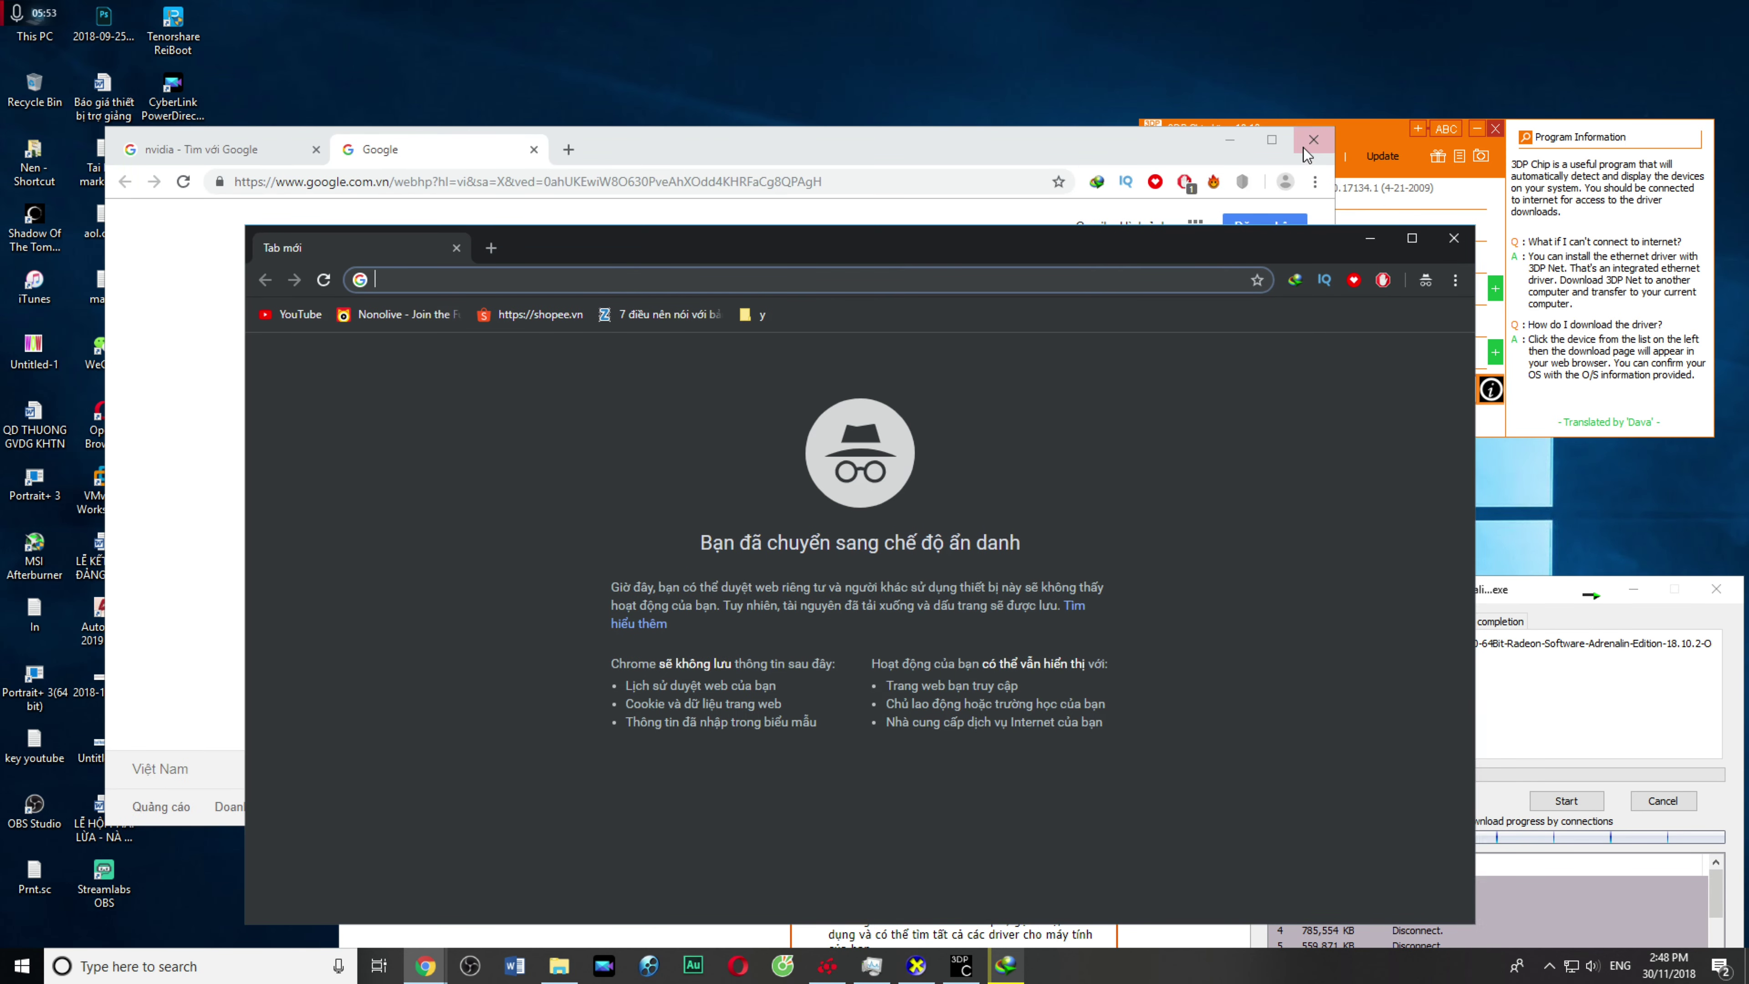
left_click(1305, 147)
left_click_drag(1105, 256, 1008, 205)
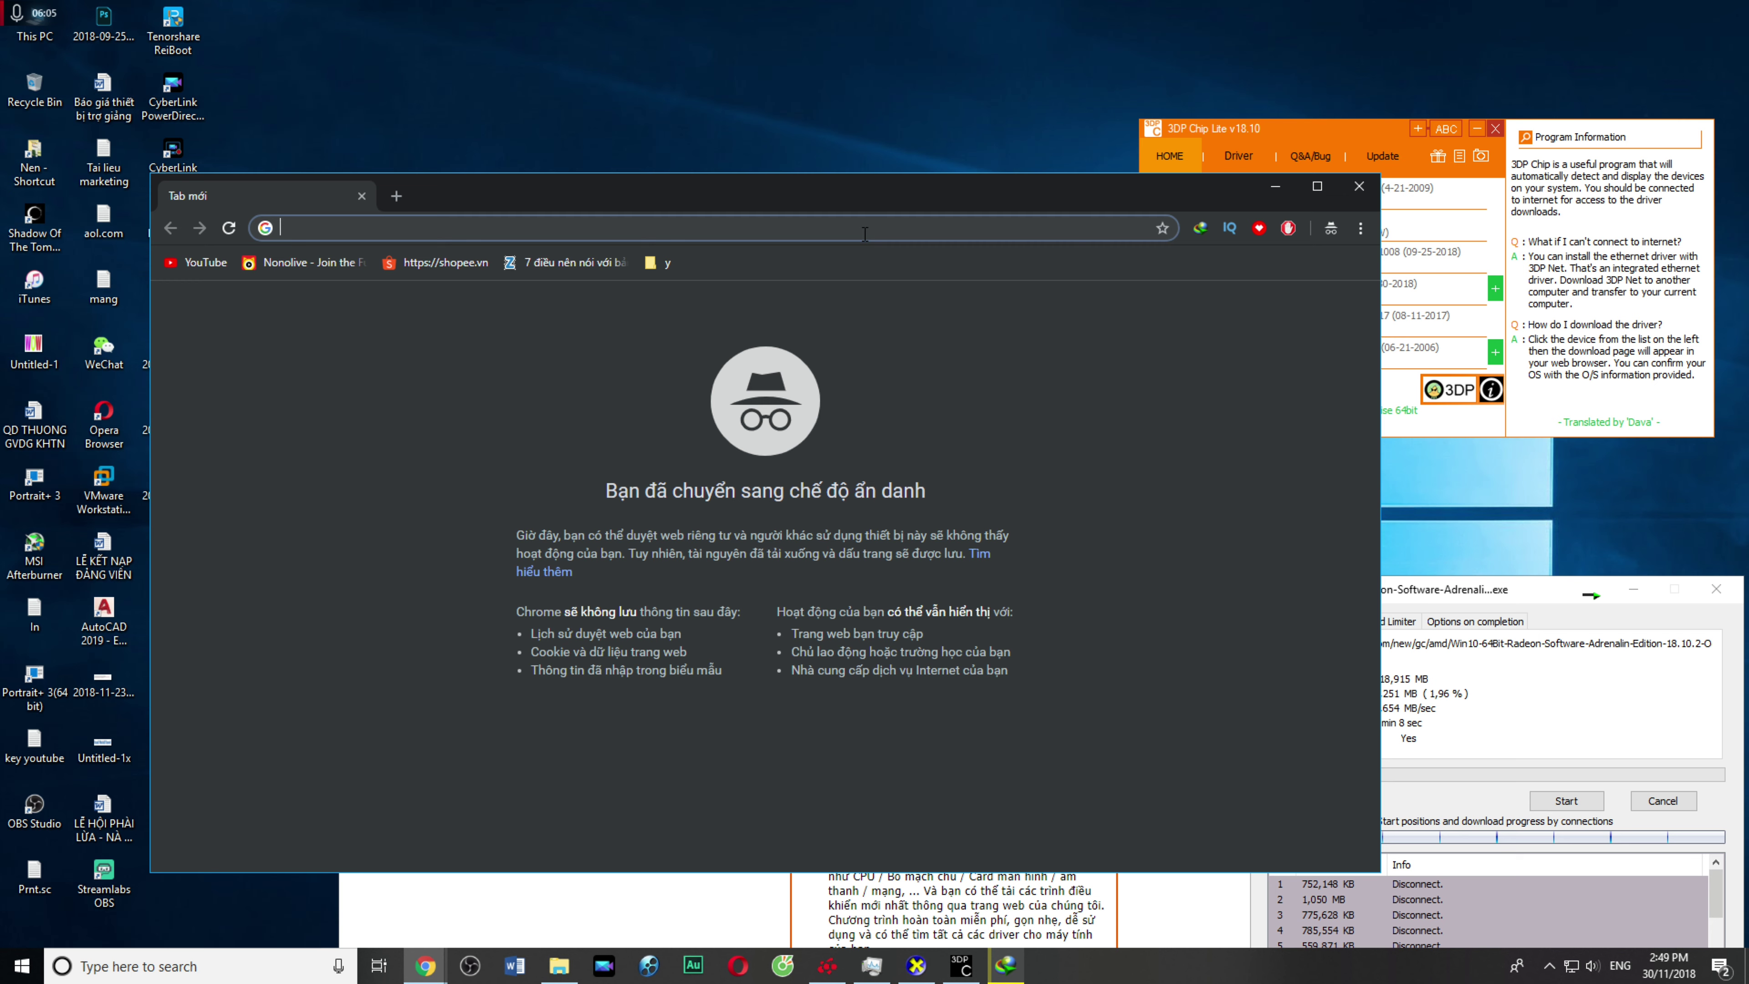
Step: Search Google for "GTx 1080" and refine the query to "GTx 1080 asus"
type("GTx 1080")
key("Return")
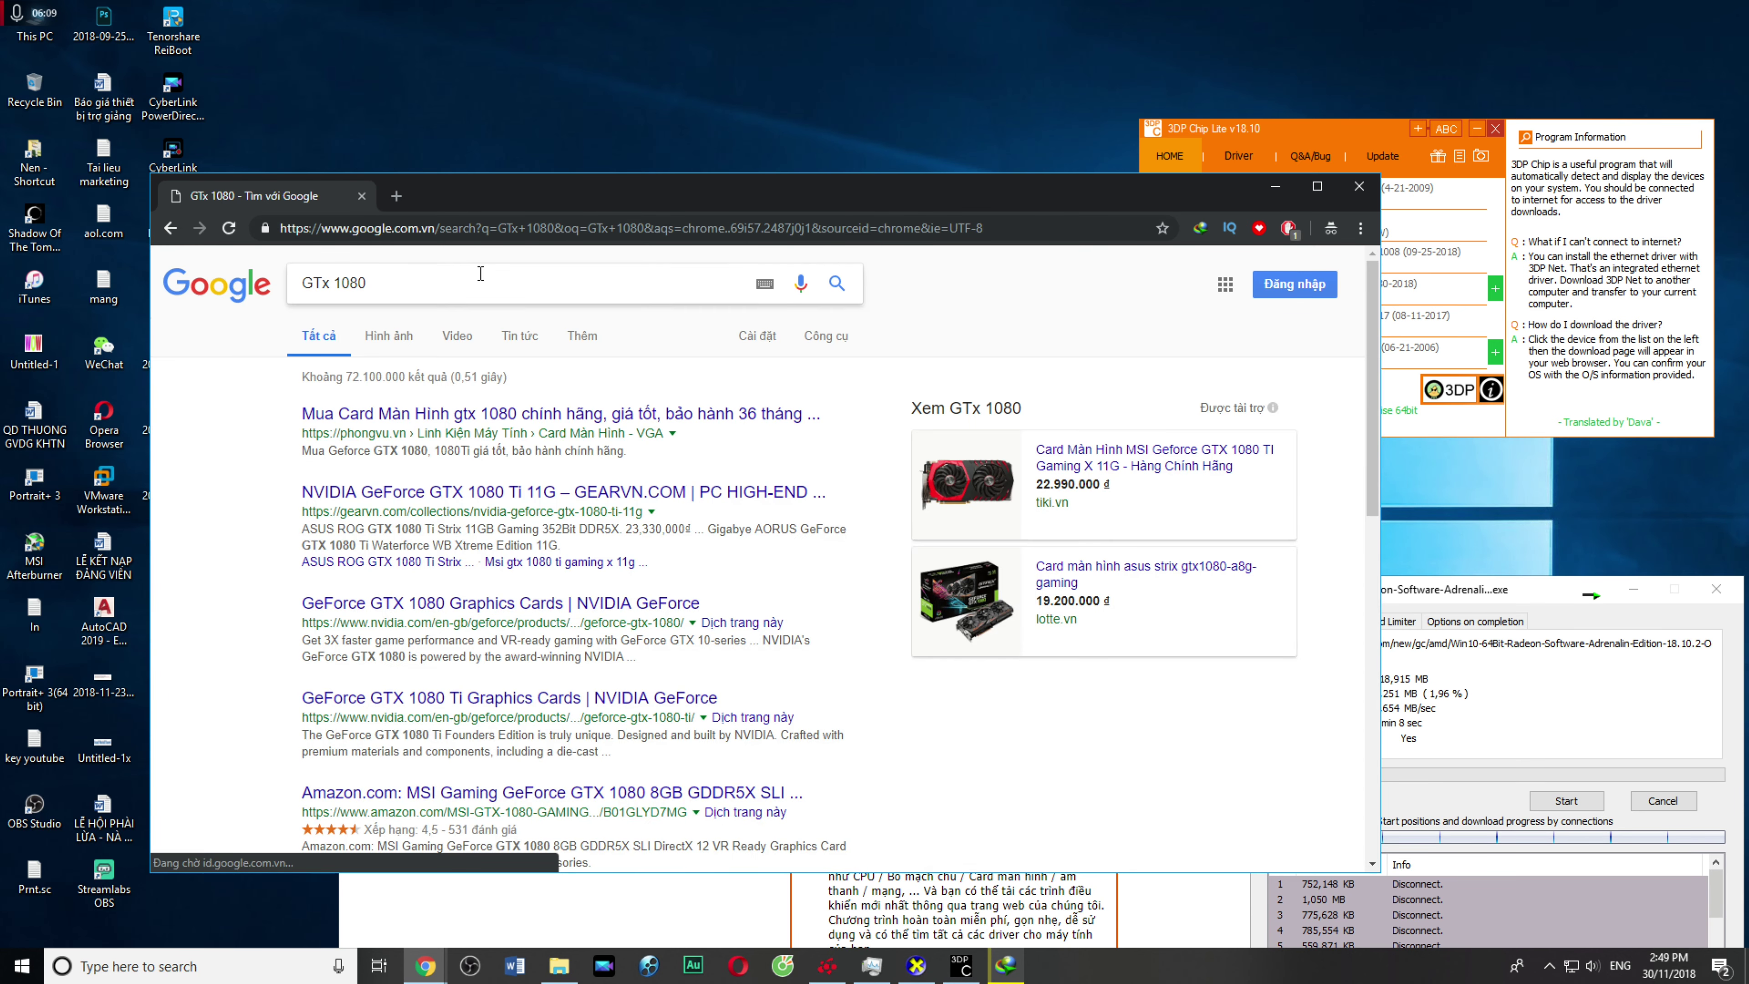
left_click(479, 277)
type("ásus")
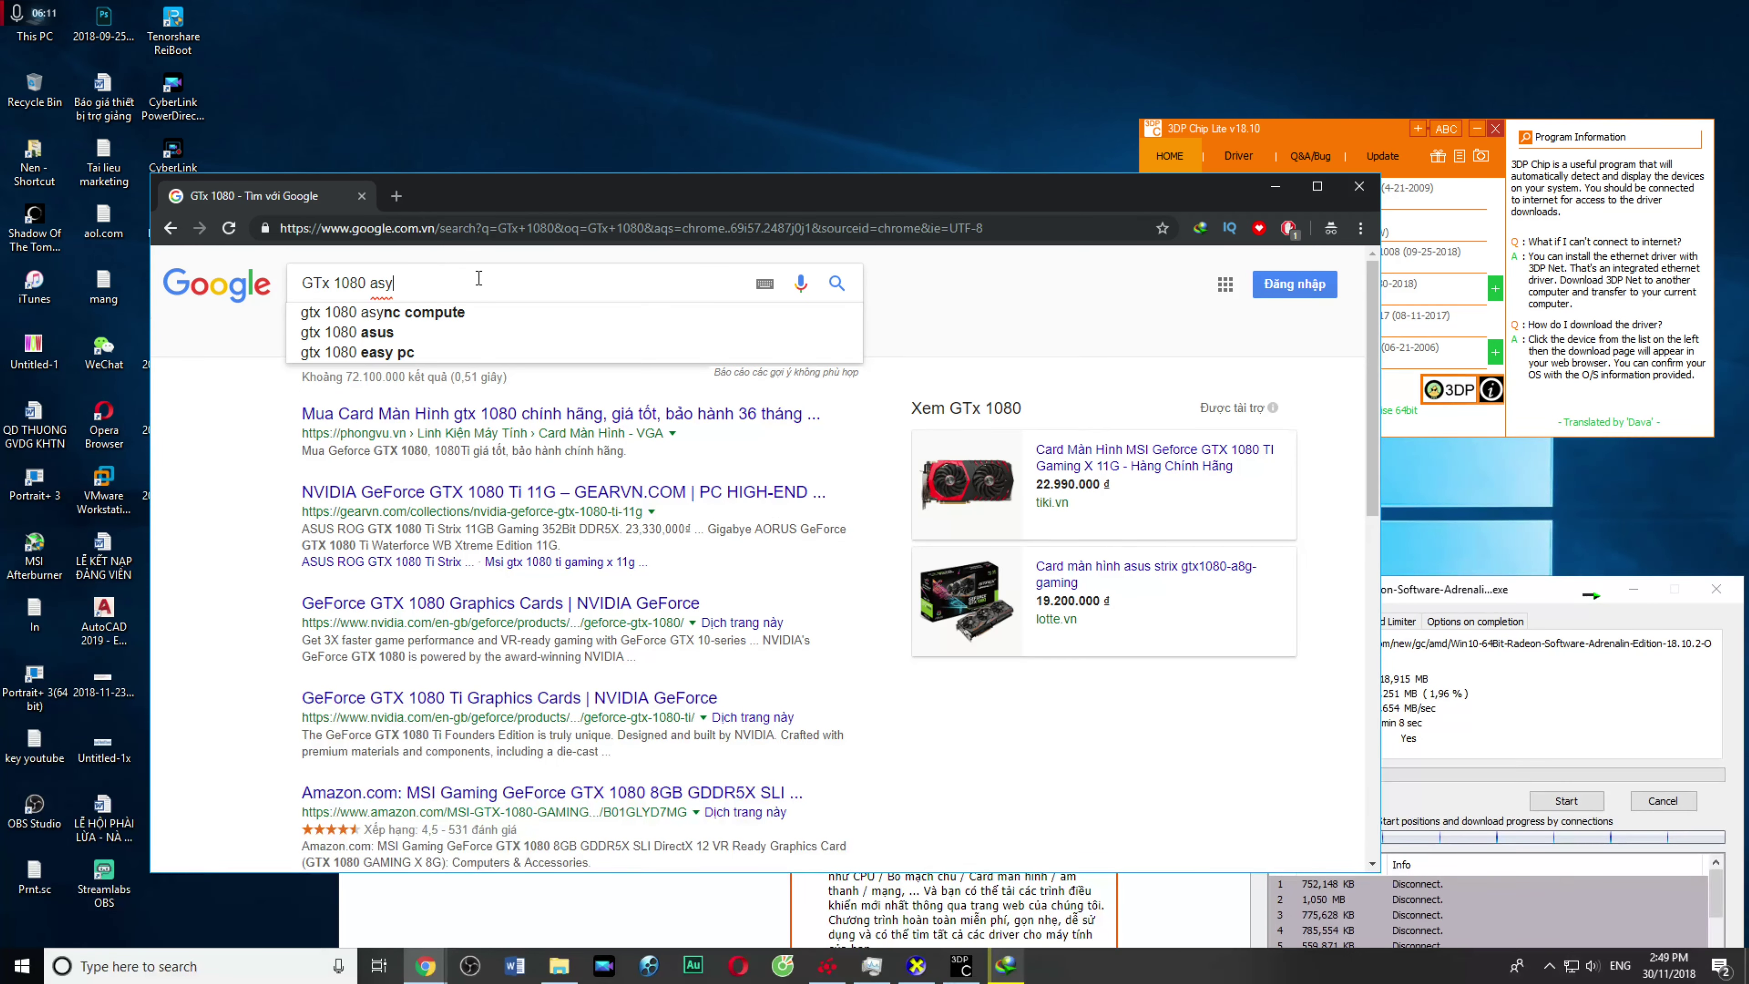
key("Return")
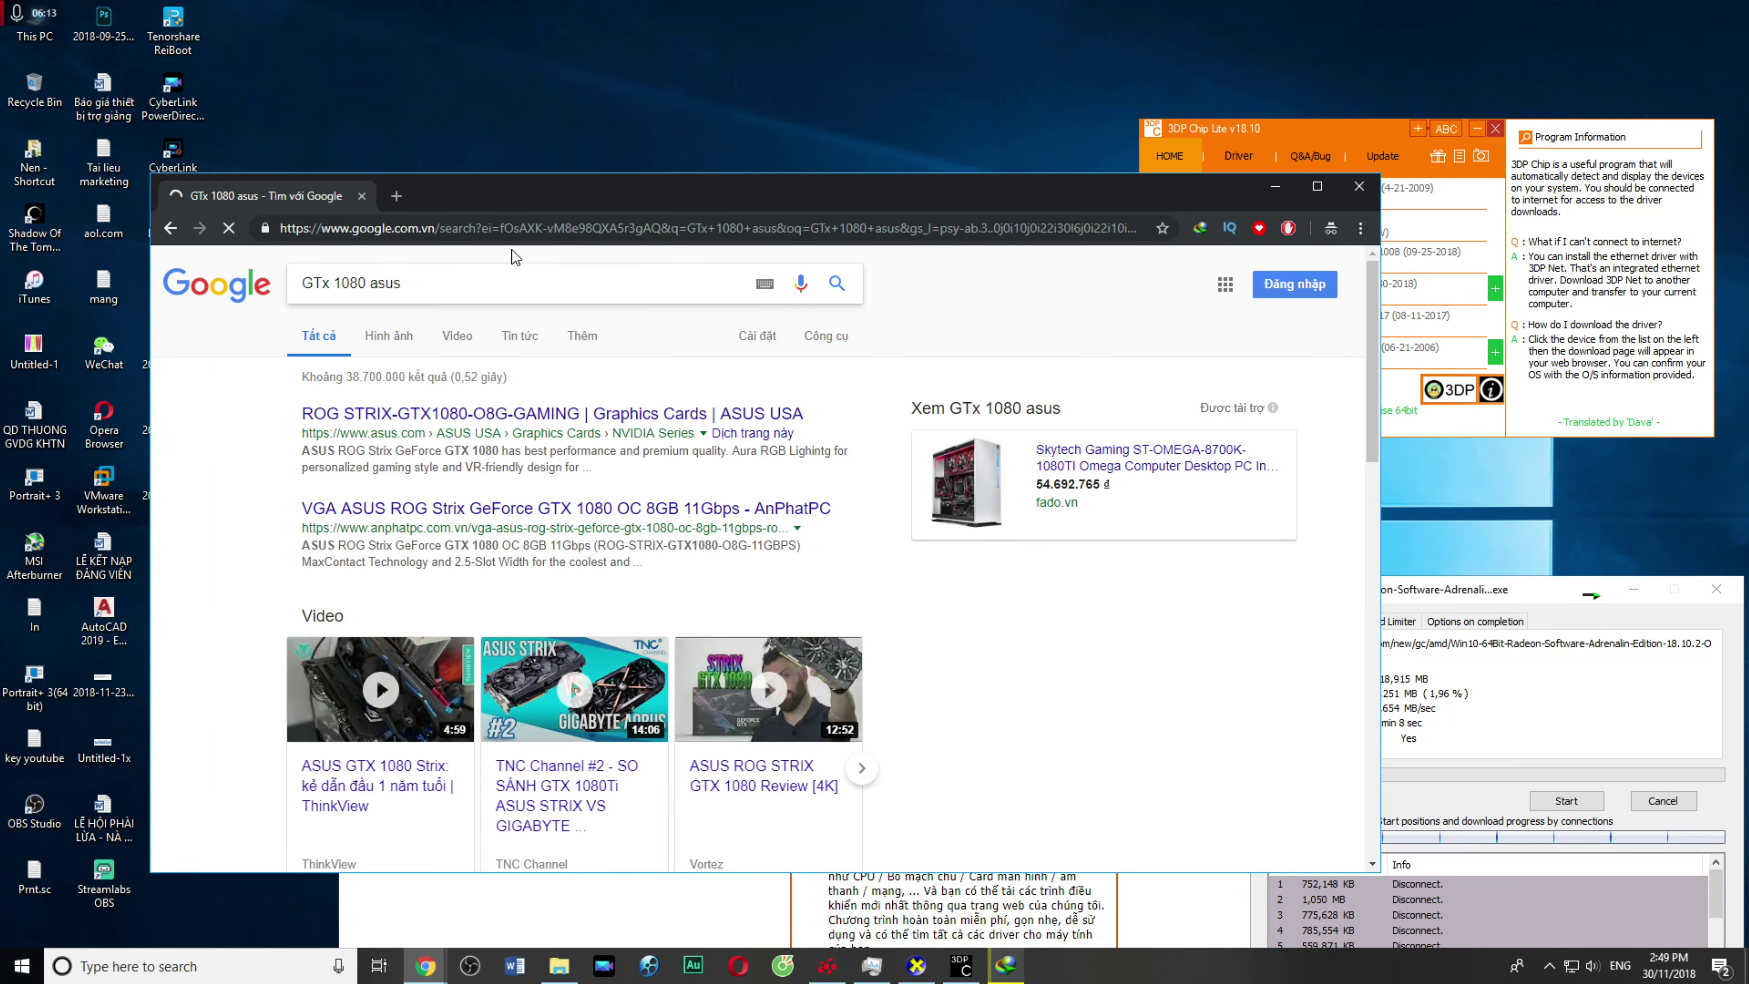
Step: Open the ASUS ROG STRIX-GTX1080-O8G-GAMING product page from the search results and maximize the browser window
left_click_drag(517, 190, 456, 121)
left_click(450, 362)
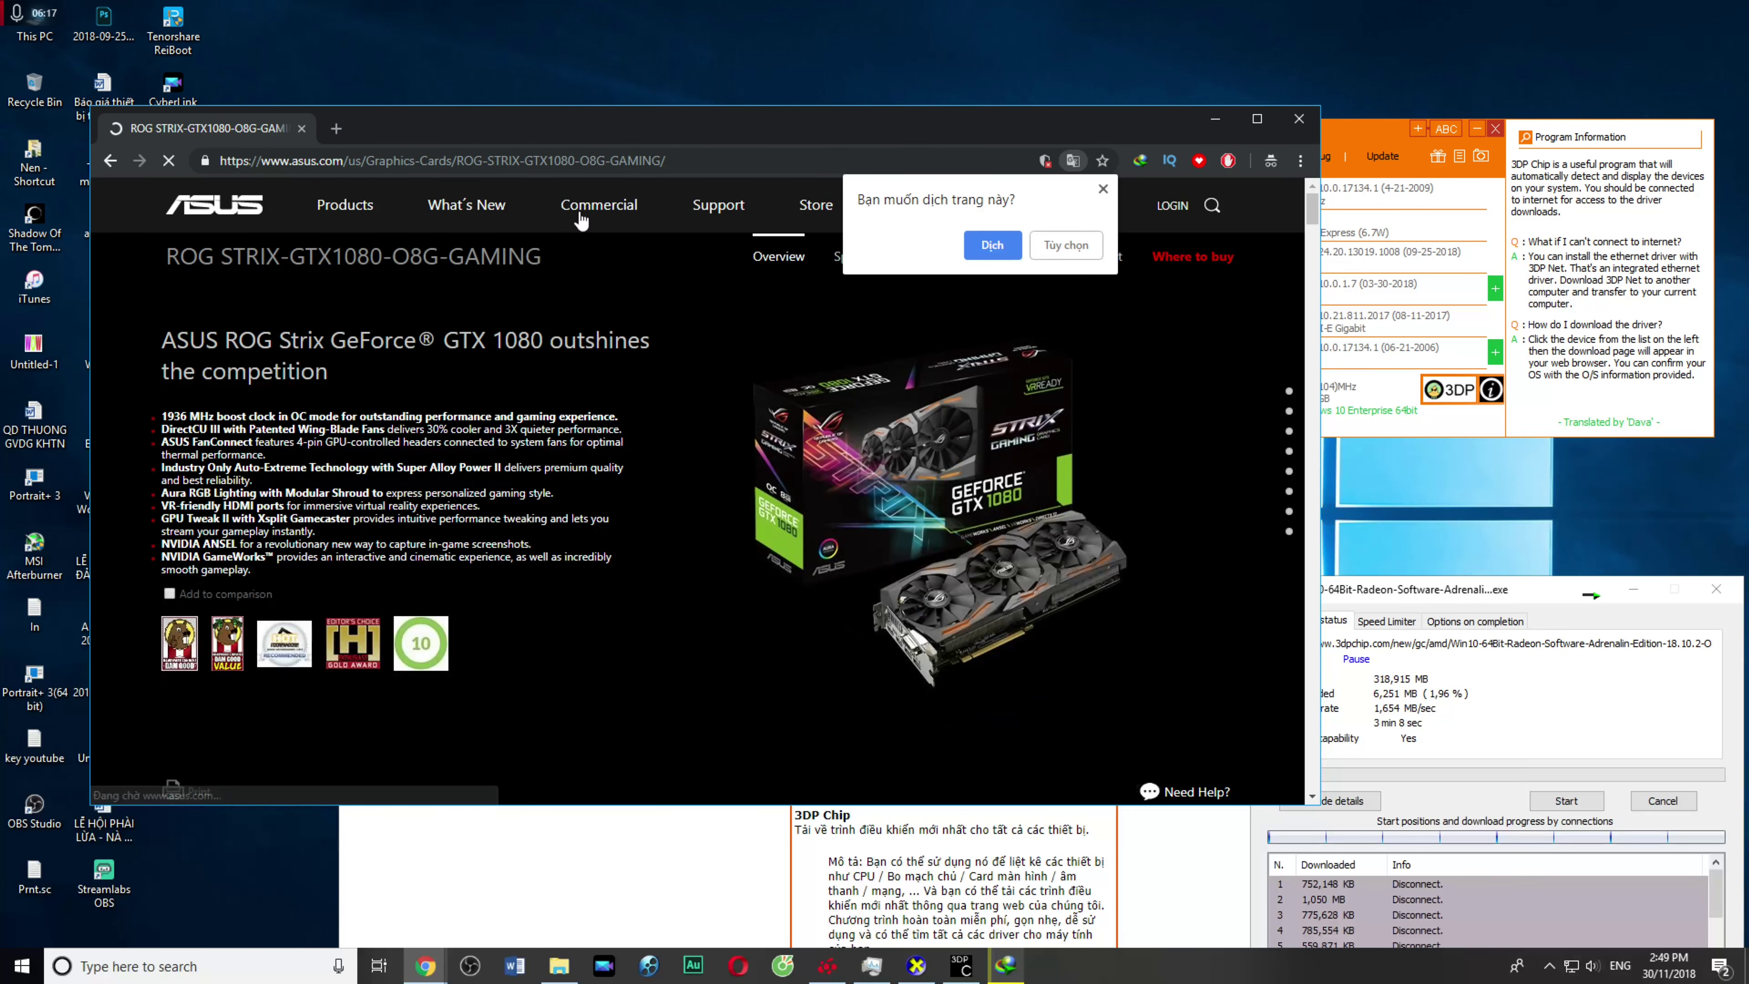
left_click_drag(639, 7, 639, 3)
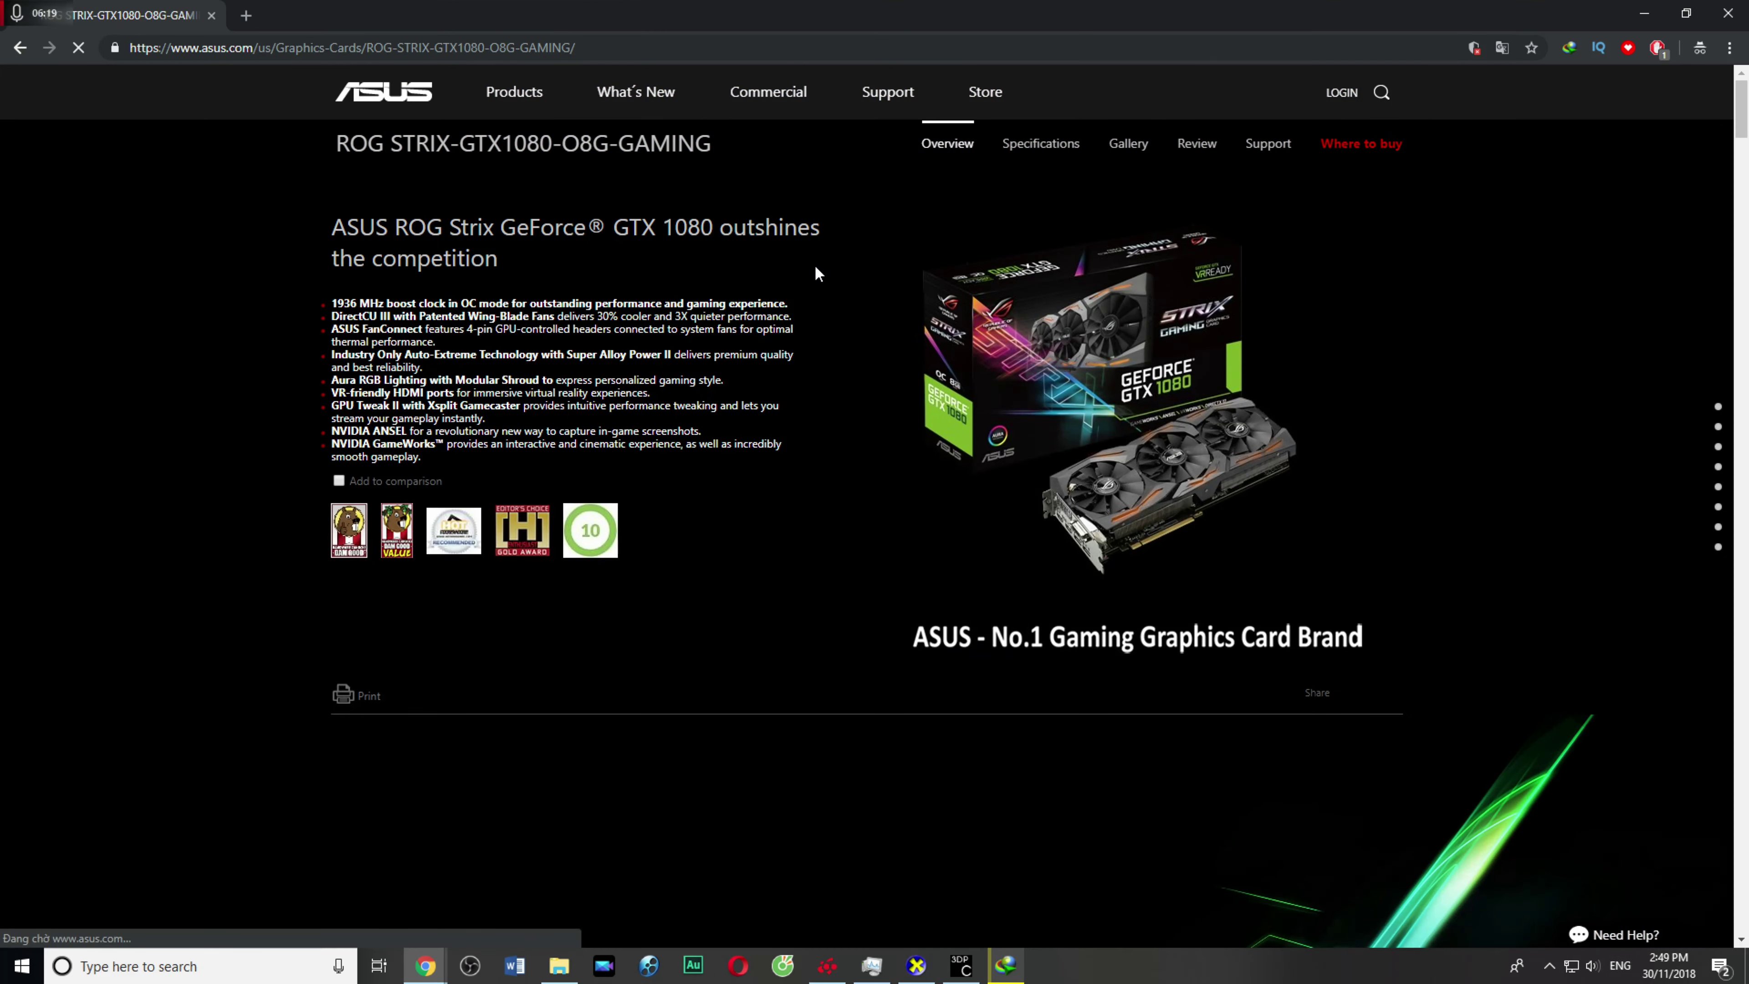
Step: Go to the Driver & Tools section of the ROG STRIX-GTX1080-O8G-GAMING support page
left_click(1251, 156)
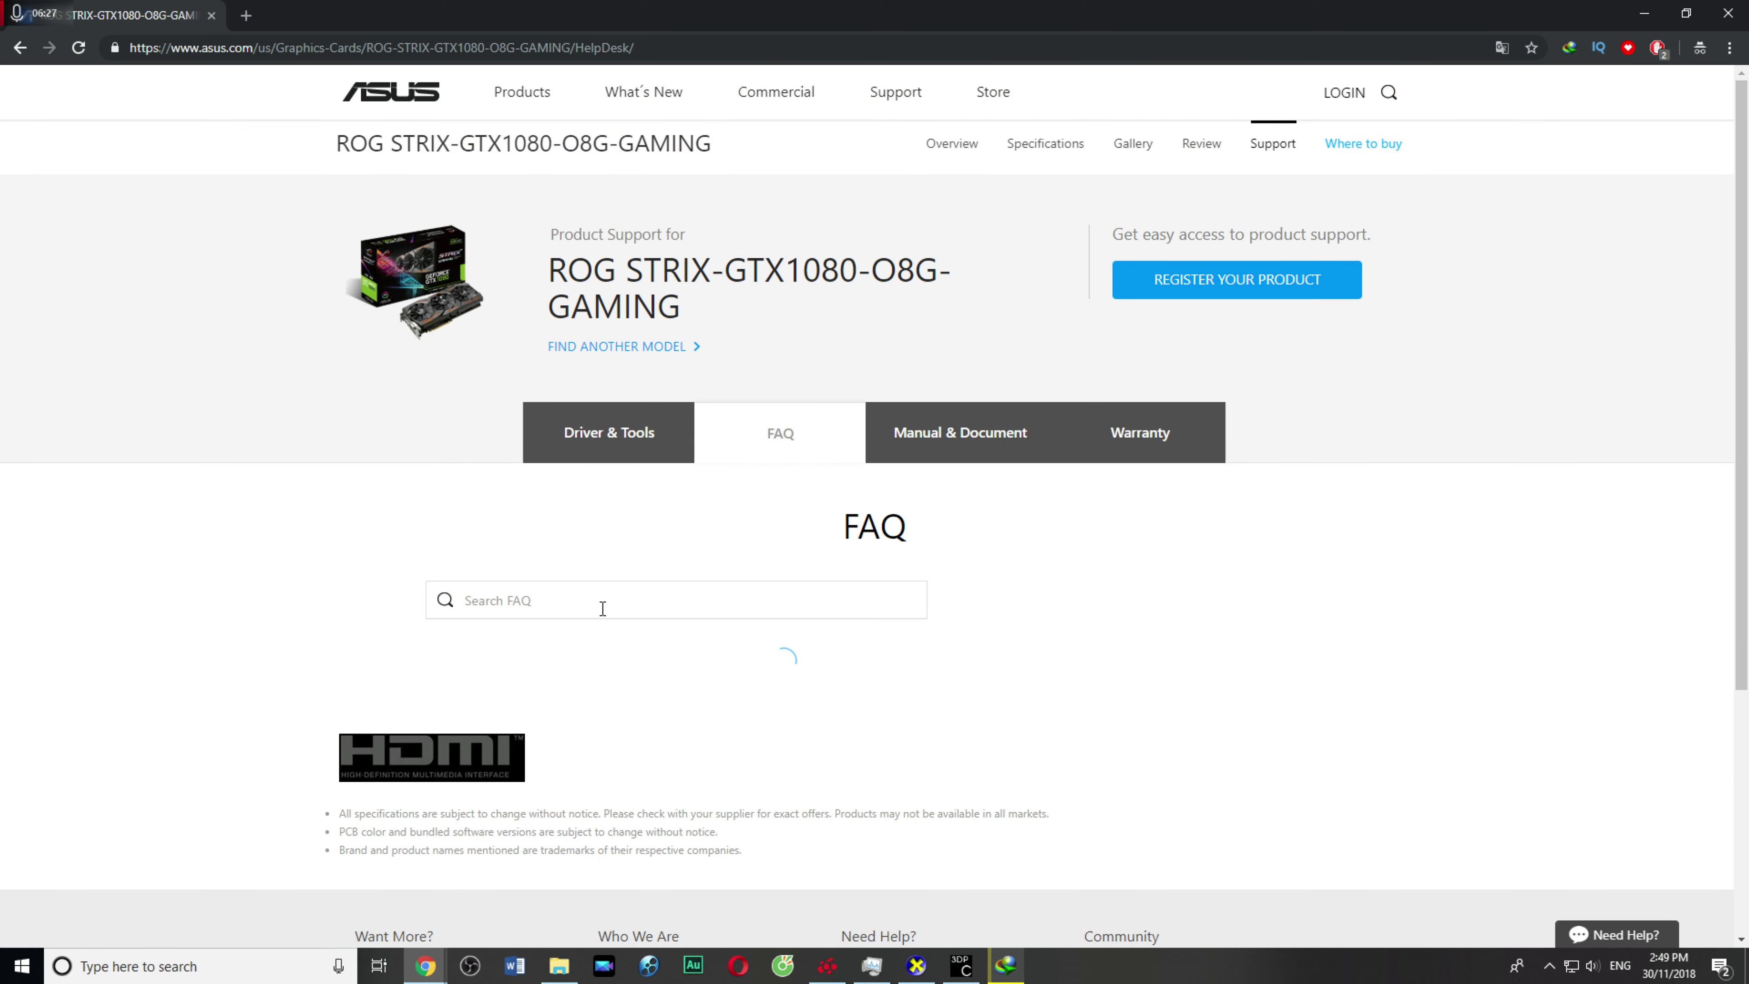
scroll(596, 607, "down", 2)
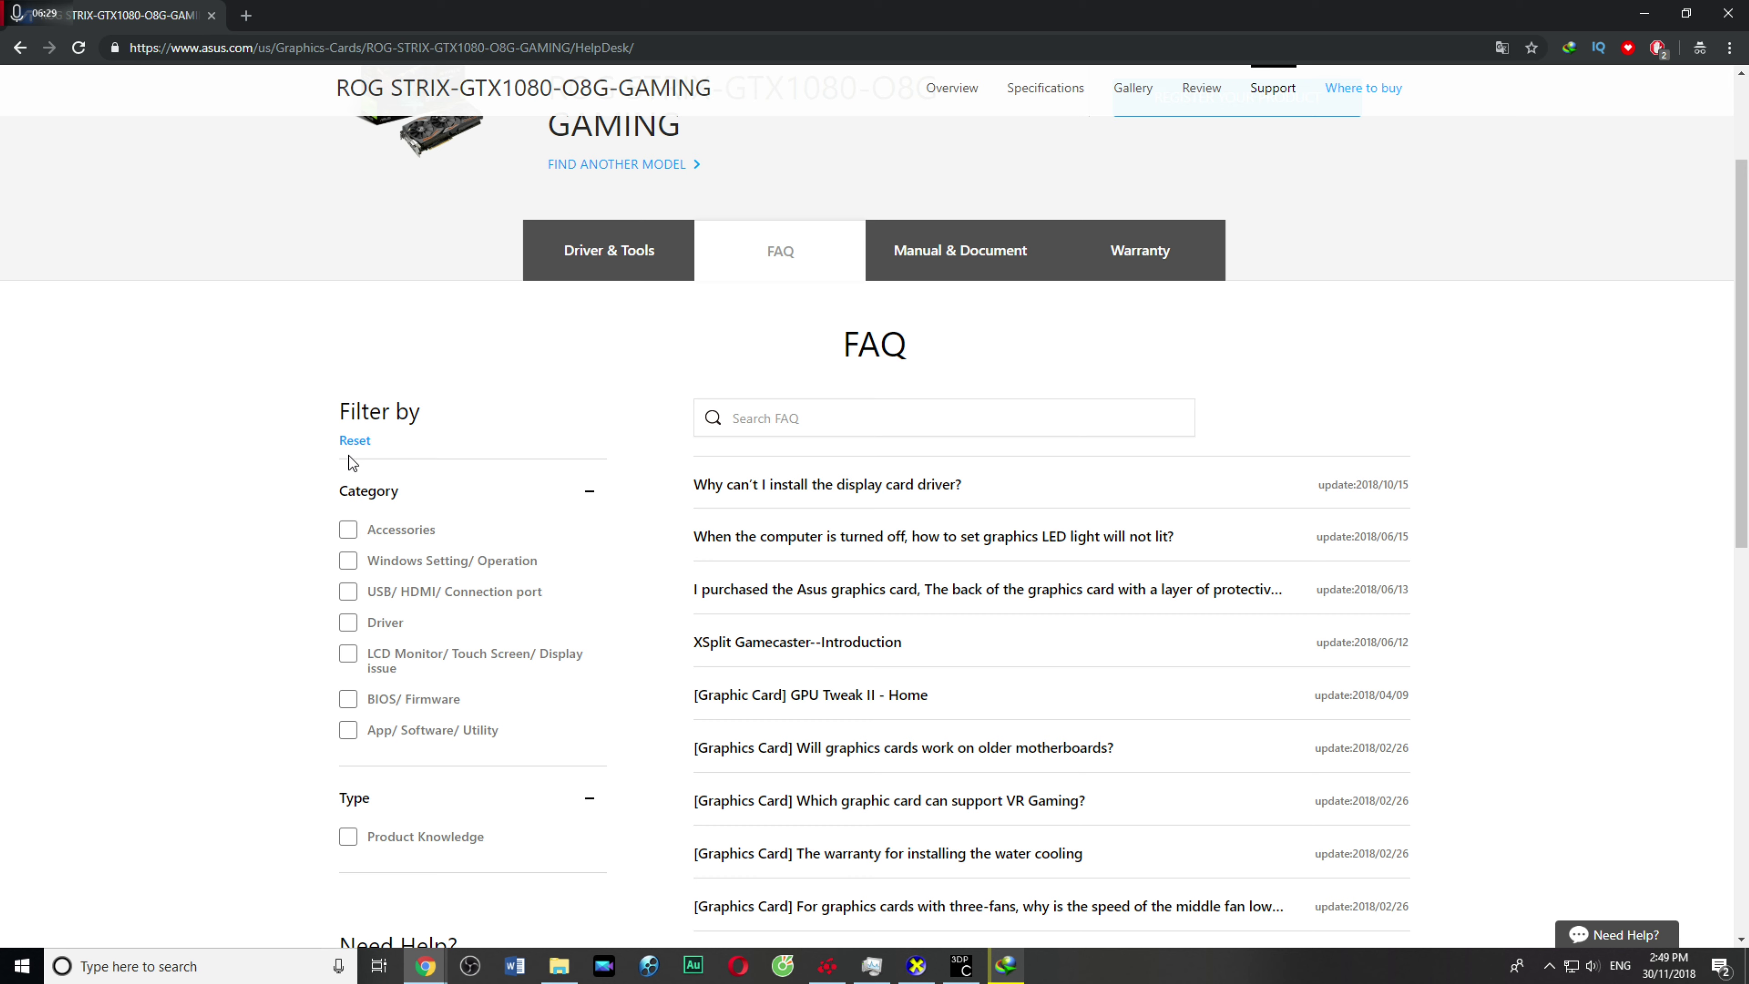
scroll(348, 455, "up", 2)
left_click(618, 432)
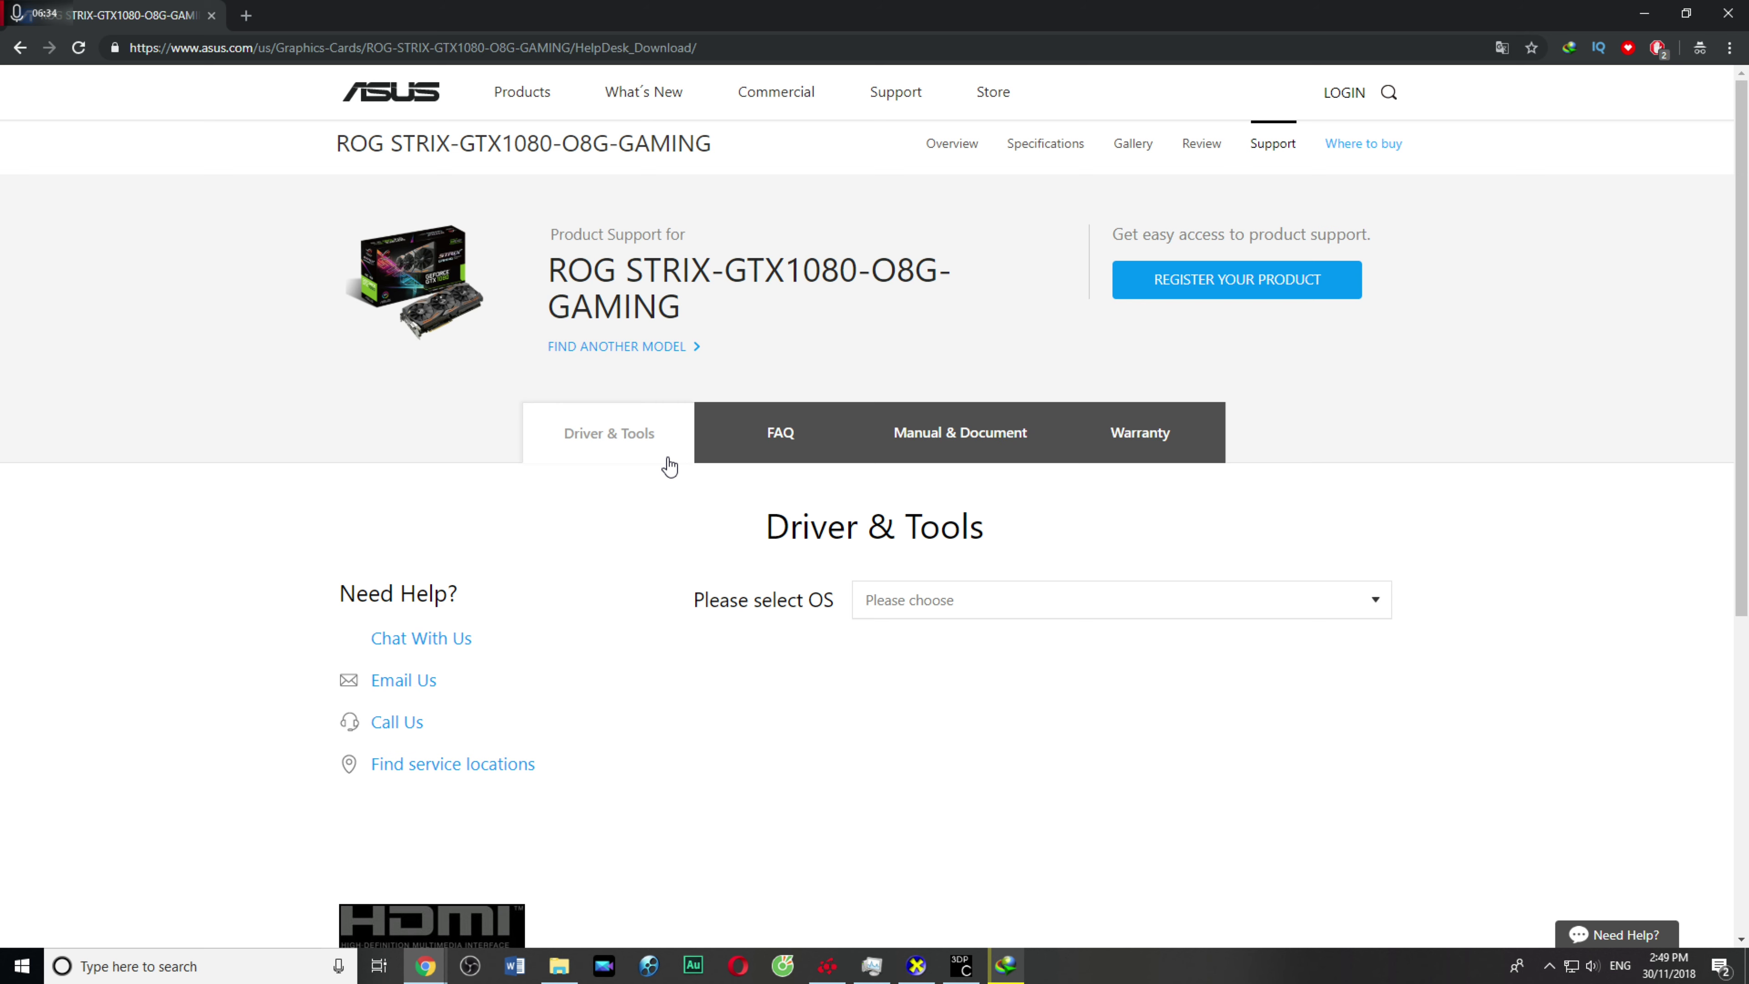
Step: Set the operating system to Windows 10 64-bit and check the release date of the listed VGA driver
scroll(669, 468, "down", 4)
left_click(1062, 324)
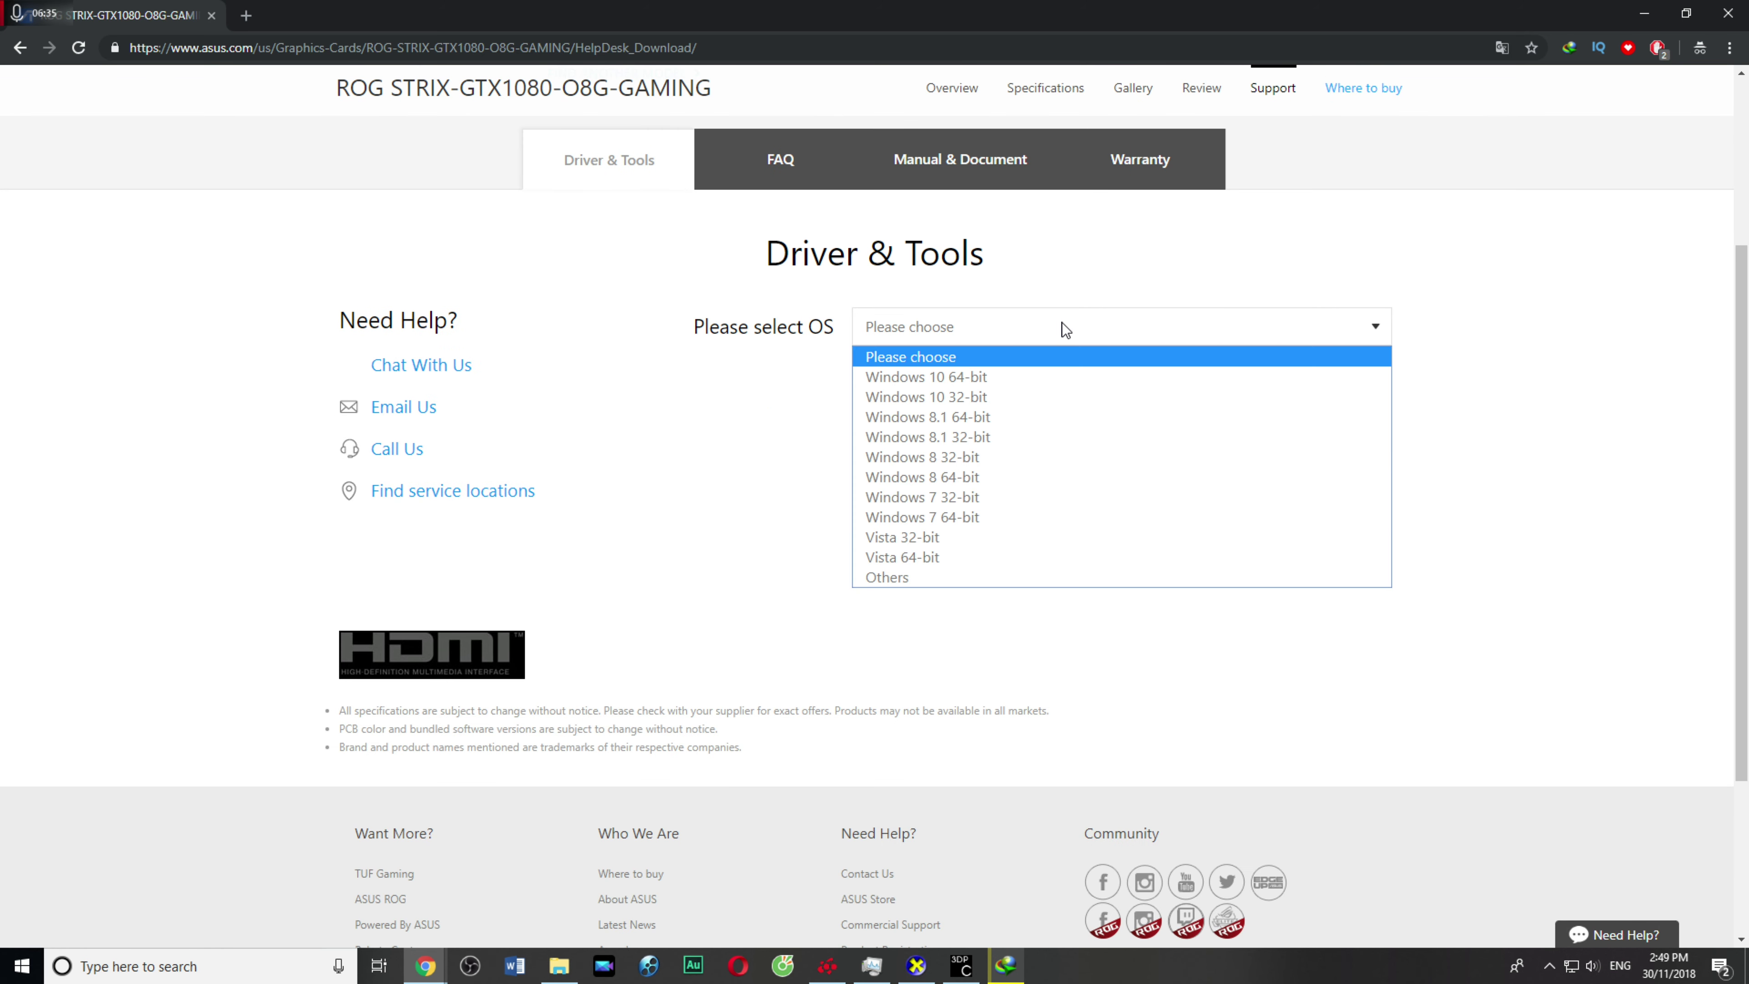
left_click(991, 376)
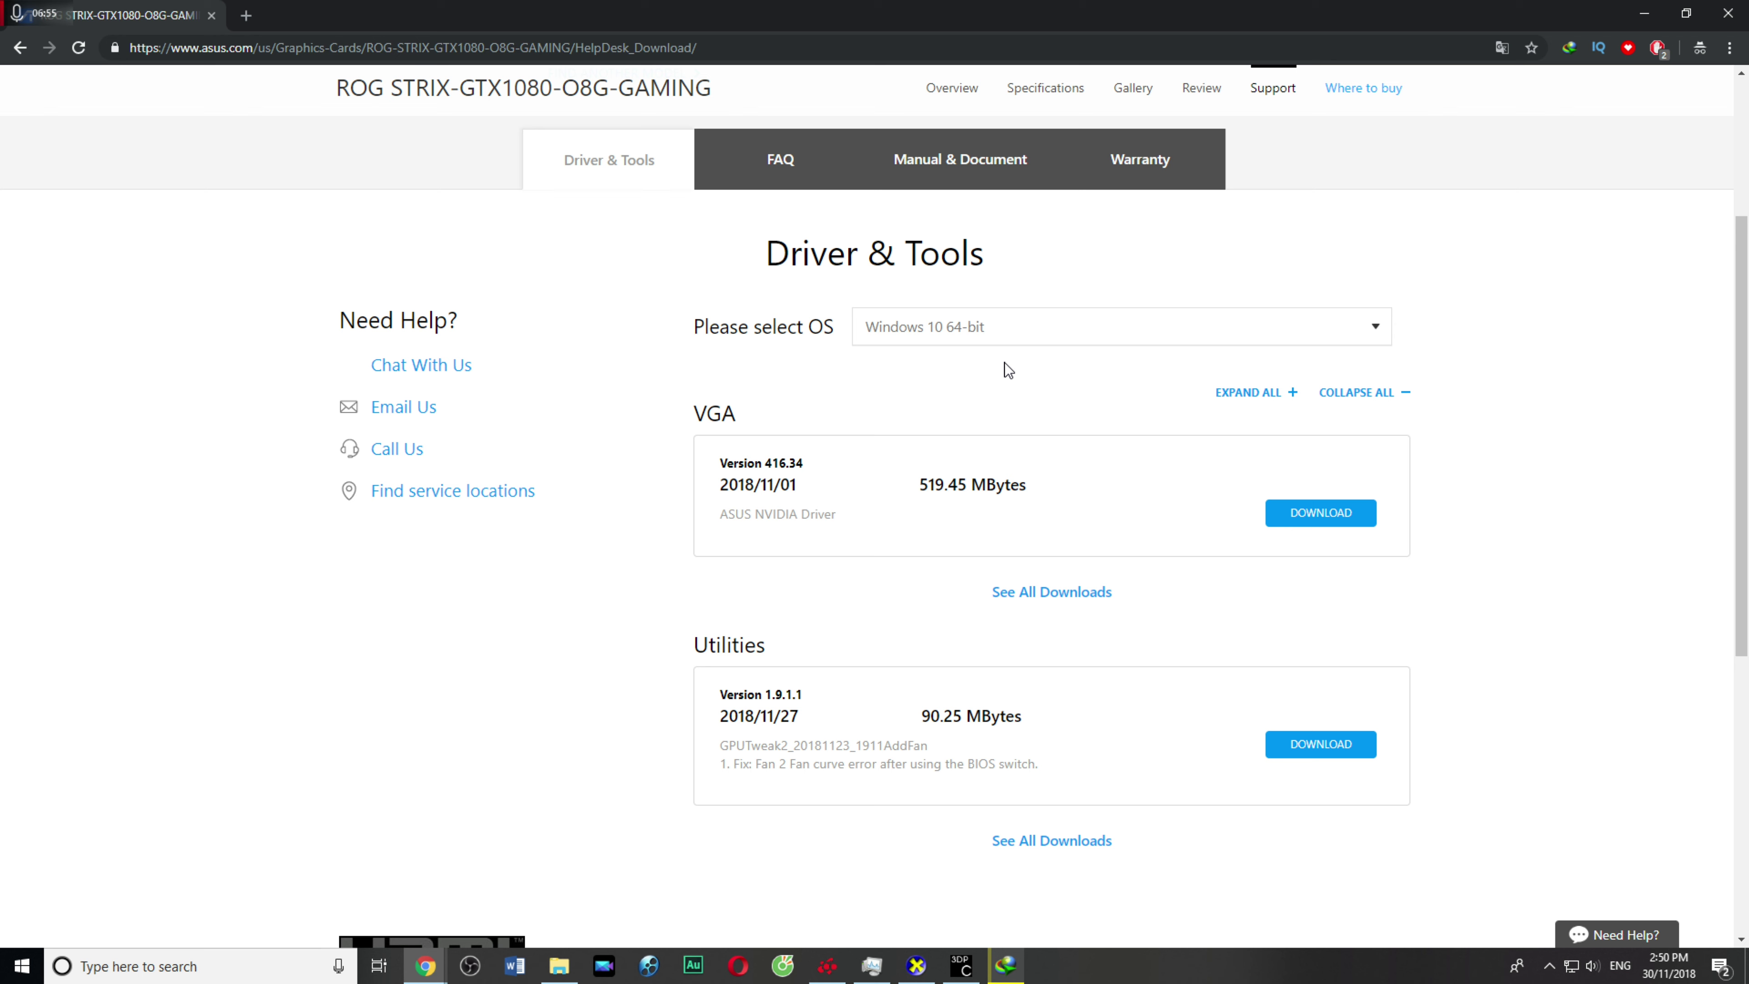
left_click_drag(805, 485, 732, 483)
left_click(828, 407)
Step: Open the previous page in a second browser tab and go back through its history to the blank start page
middle_click(30, 52)
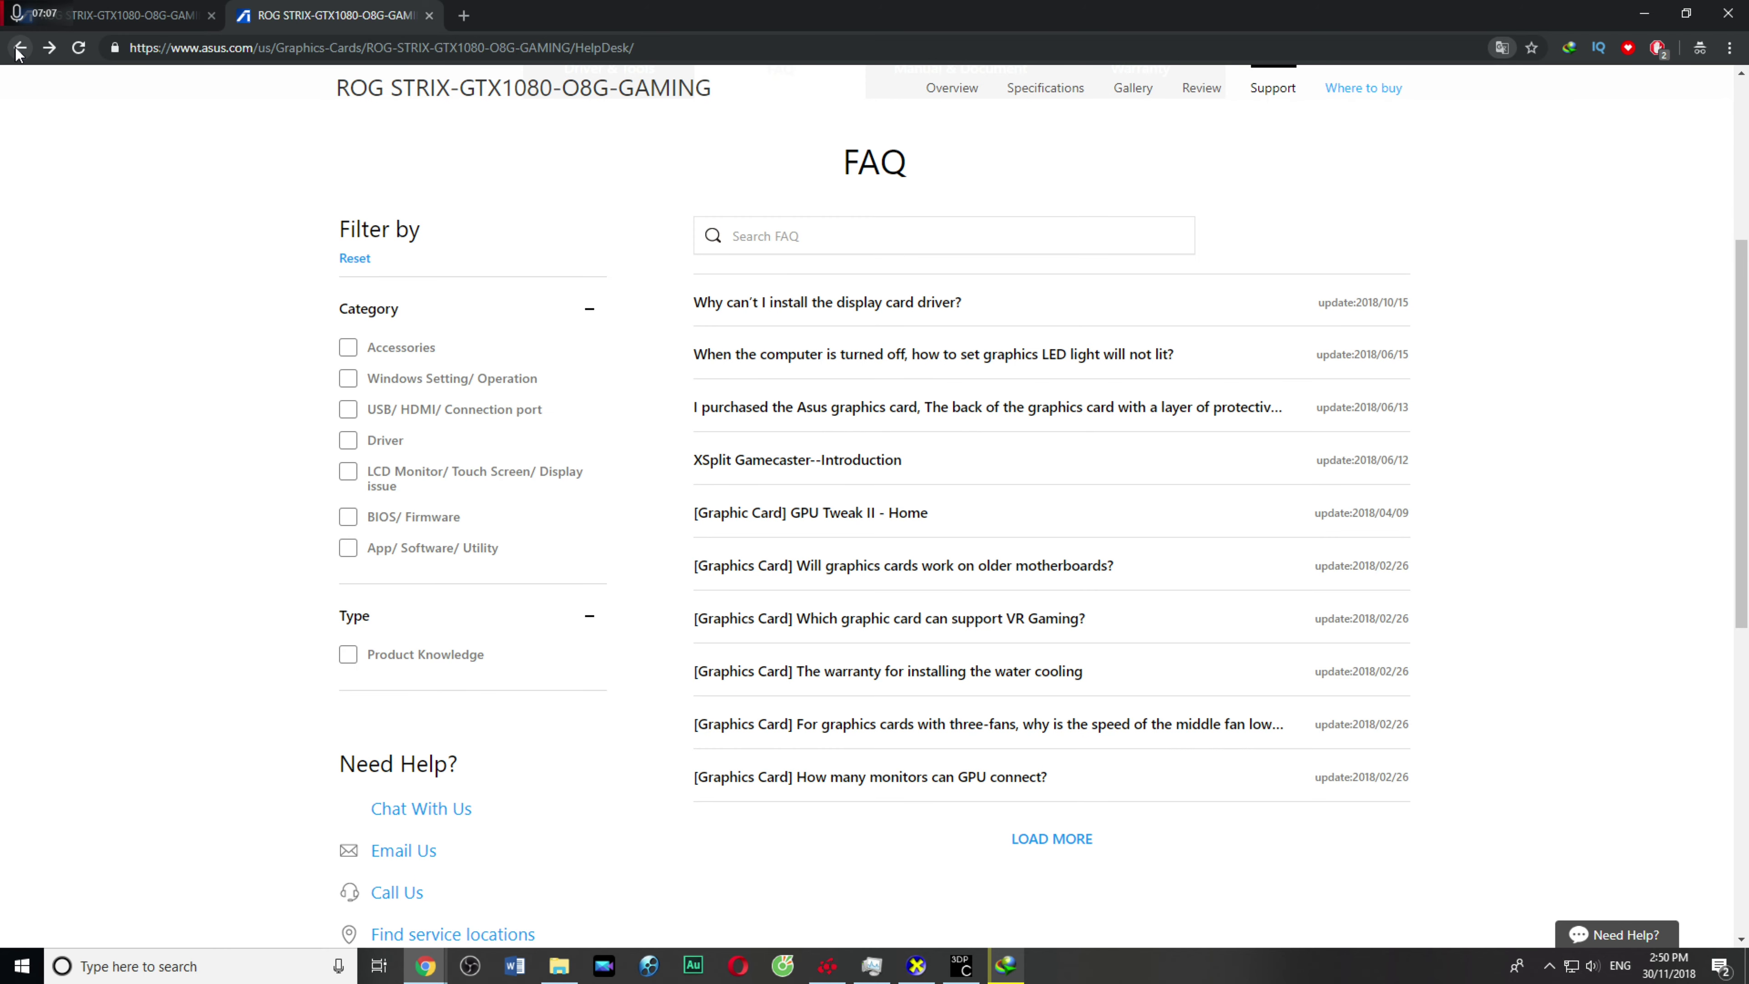
left_click(20, 52)
left_click(20, 52)
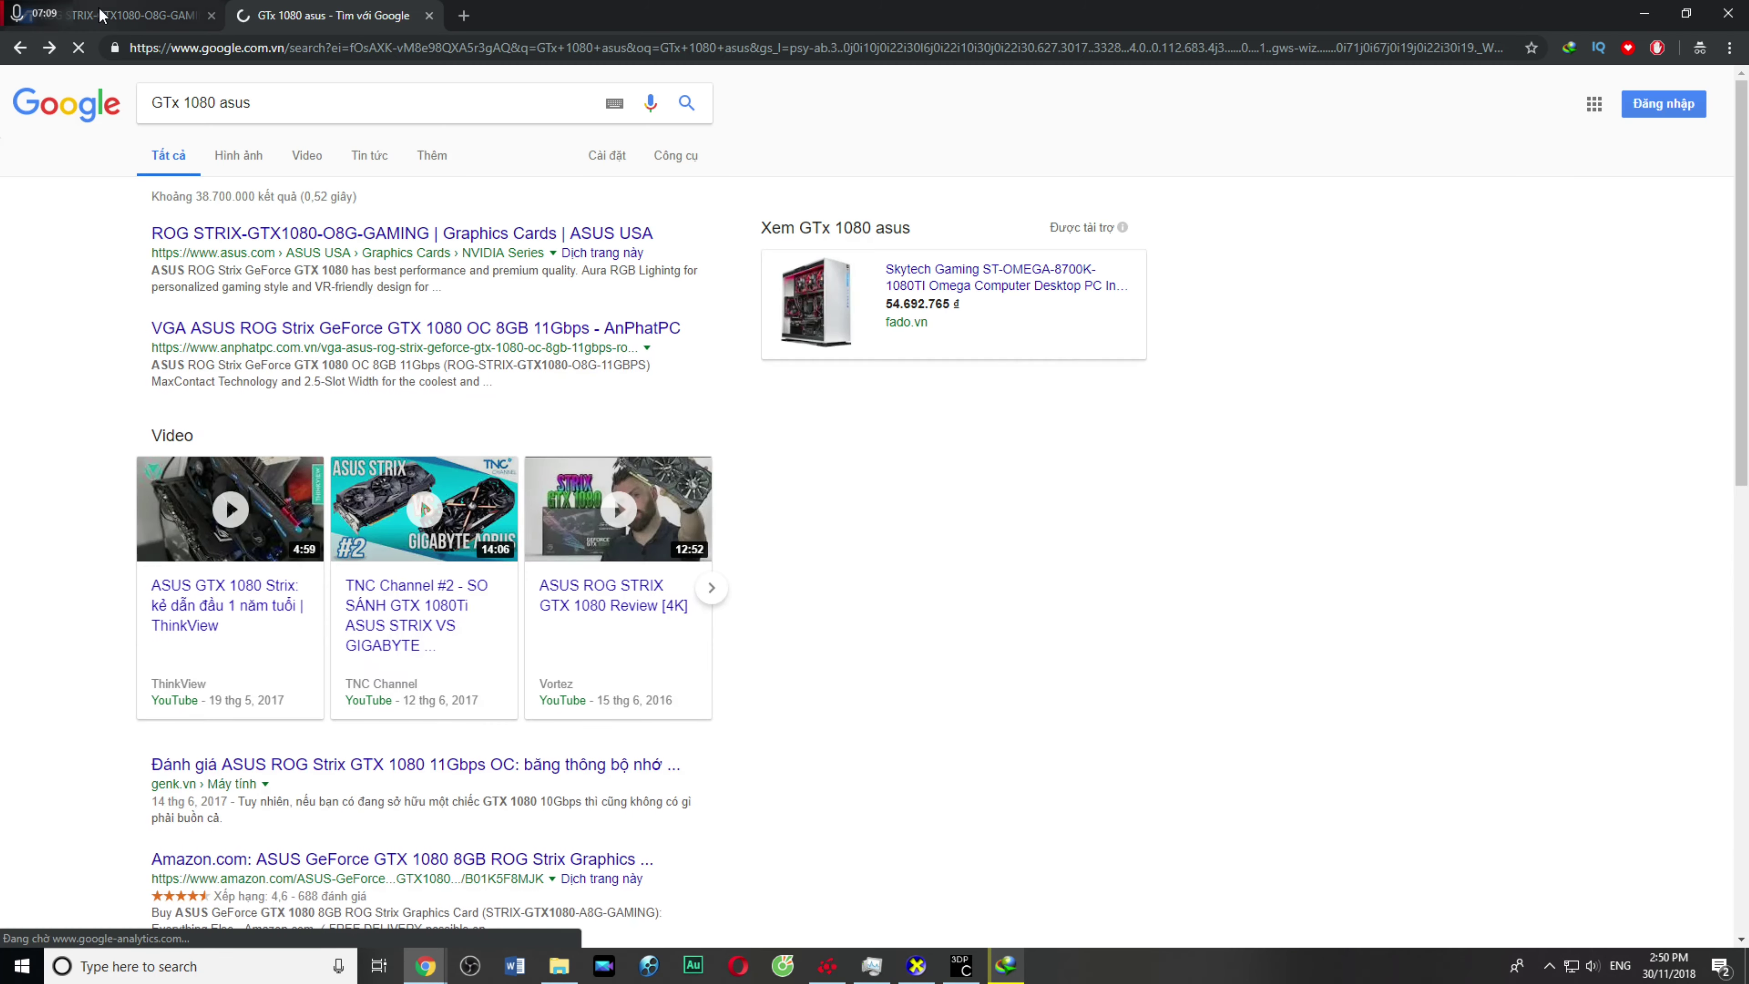
left_click(21, 49)
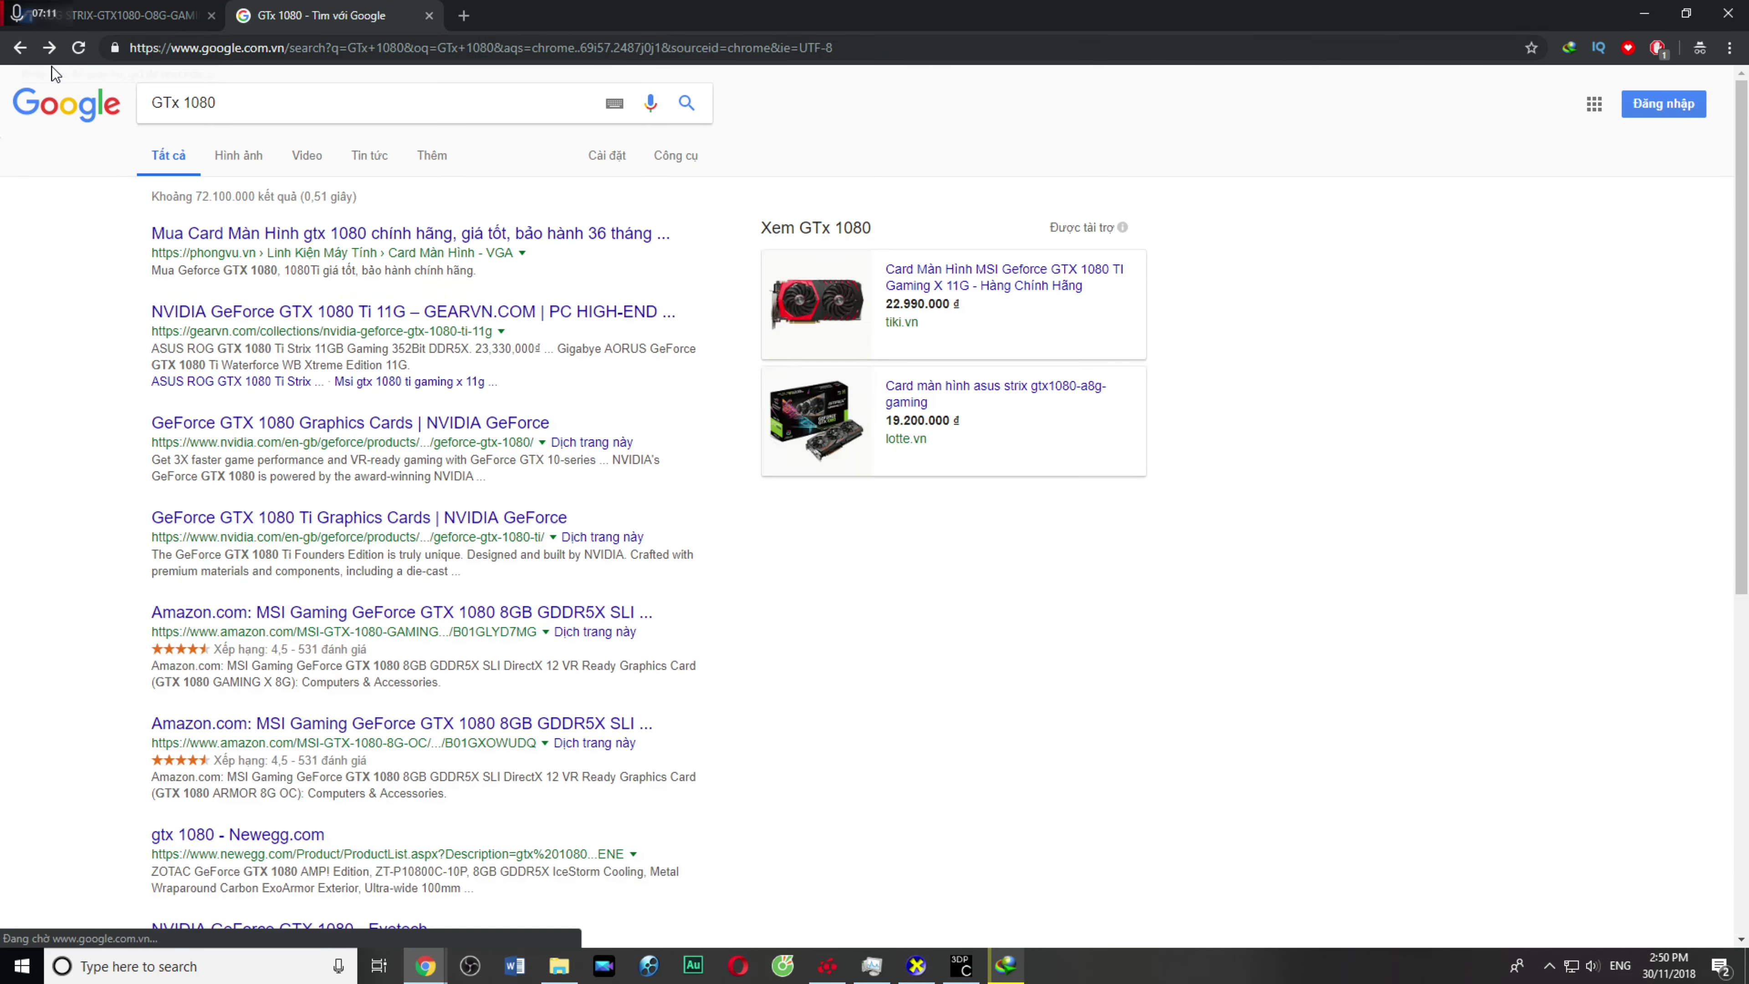
left_click(19, 48)
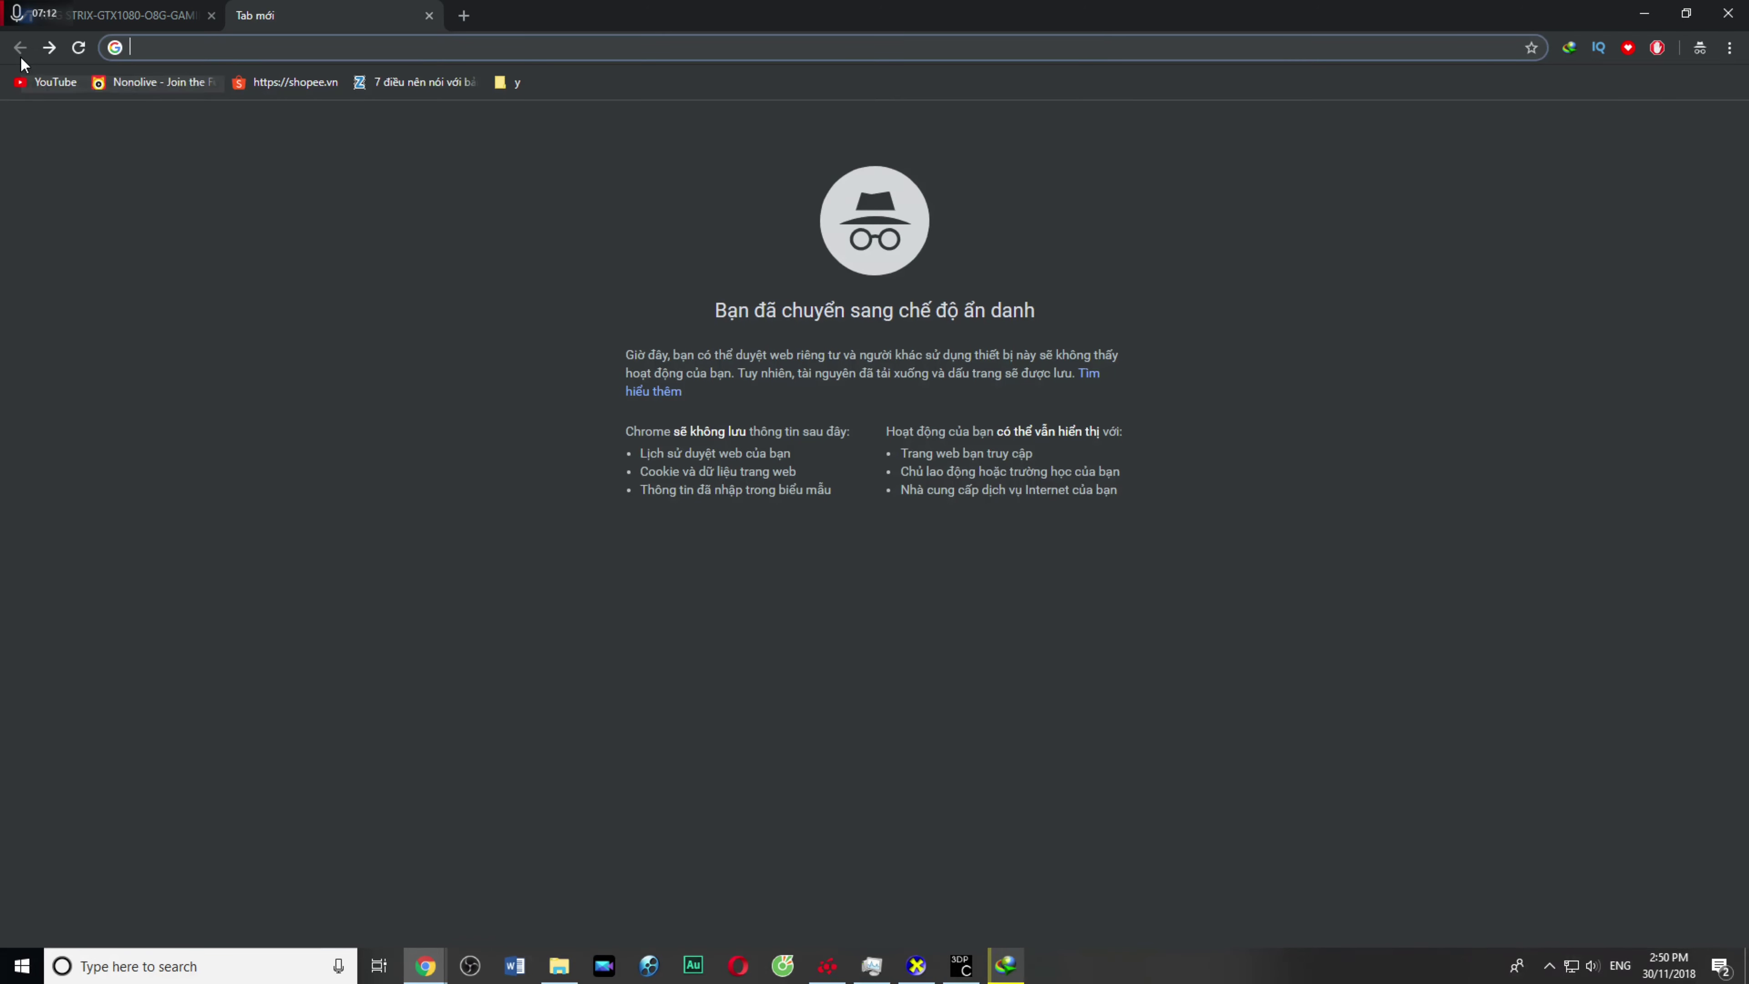
Step: Search Google for "nvidia" in the second tab and open the NVIDIA Download Drivers page from the results
left_click(114, 8)
scroll(725, 388, "up", 3)
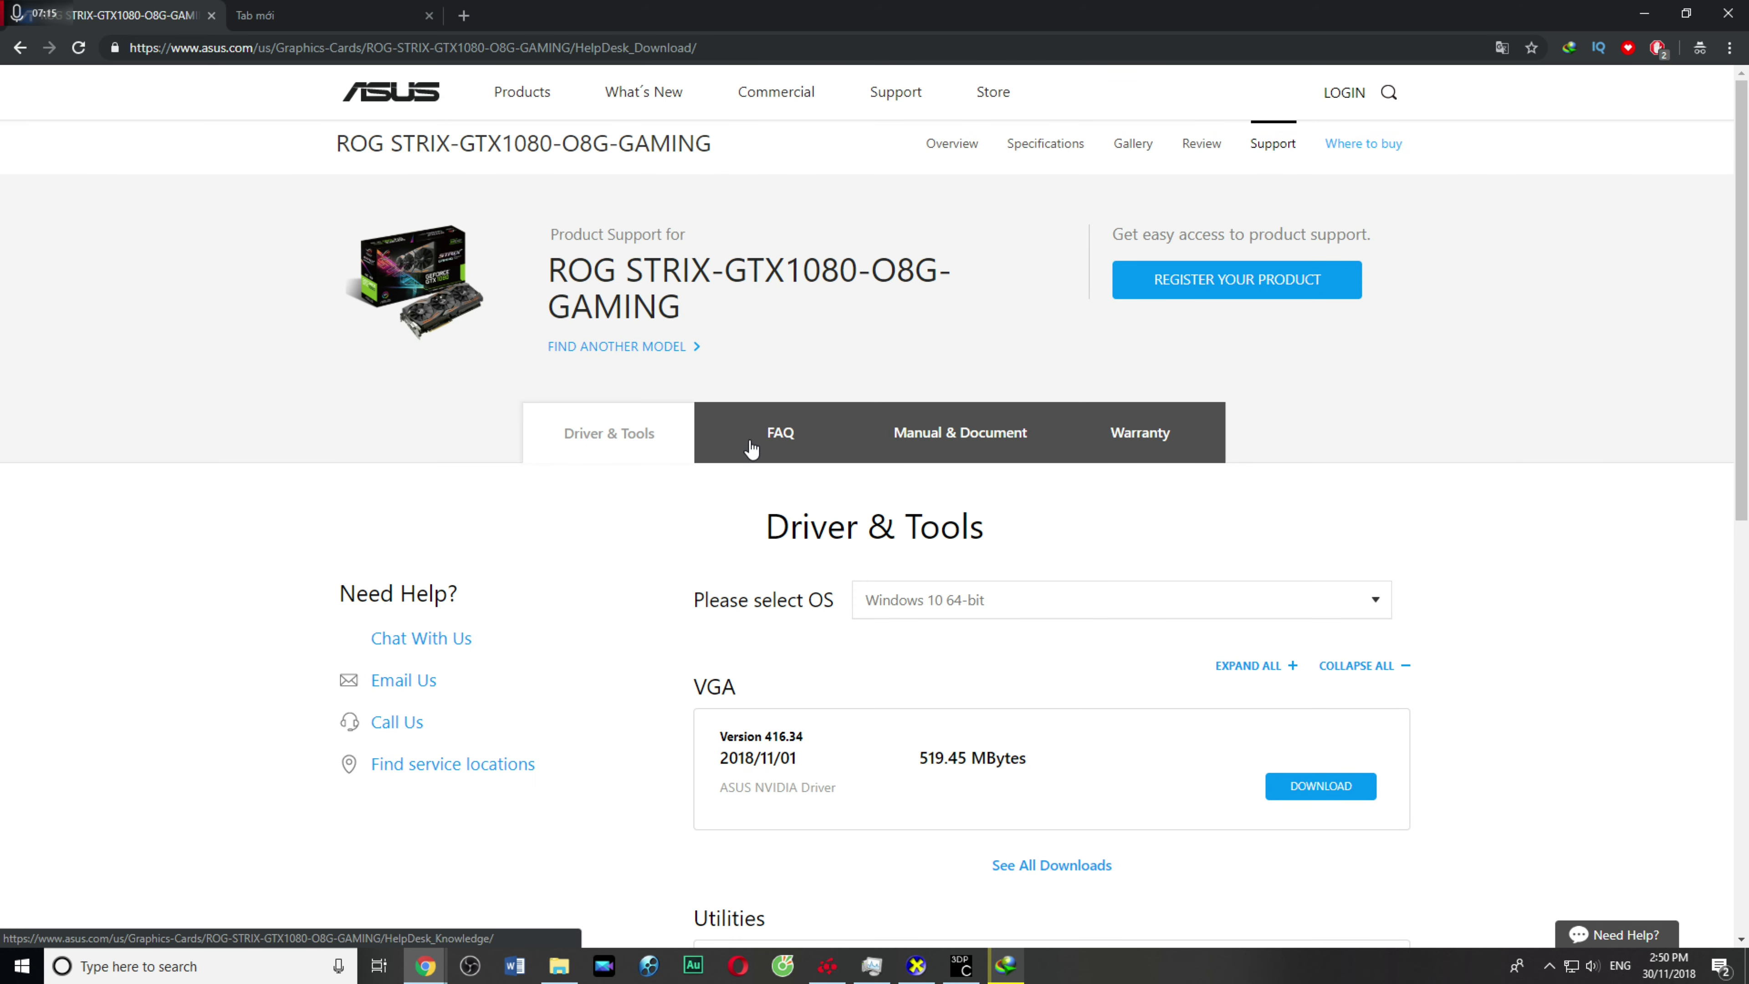
left_click(277, 9)
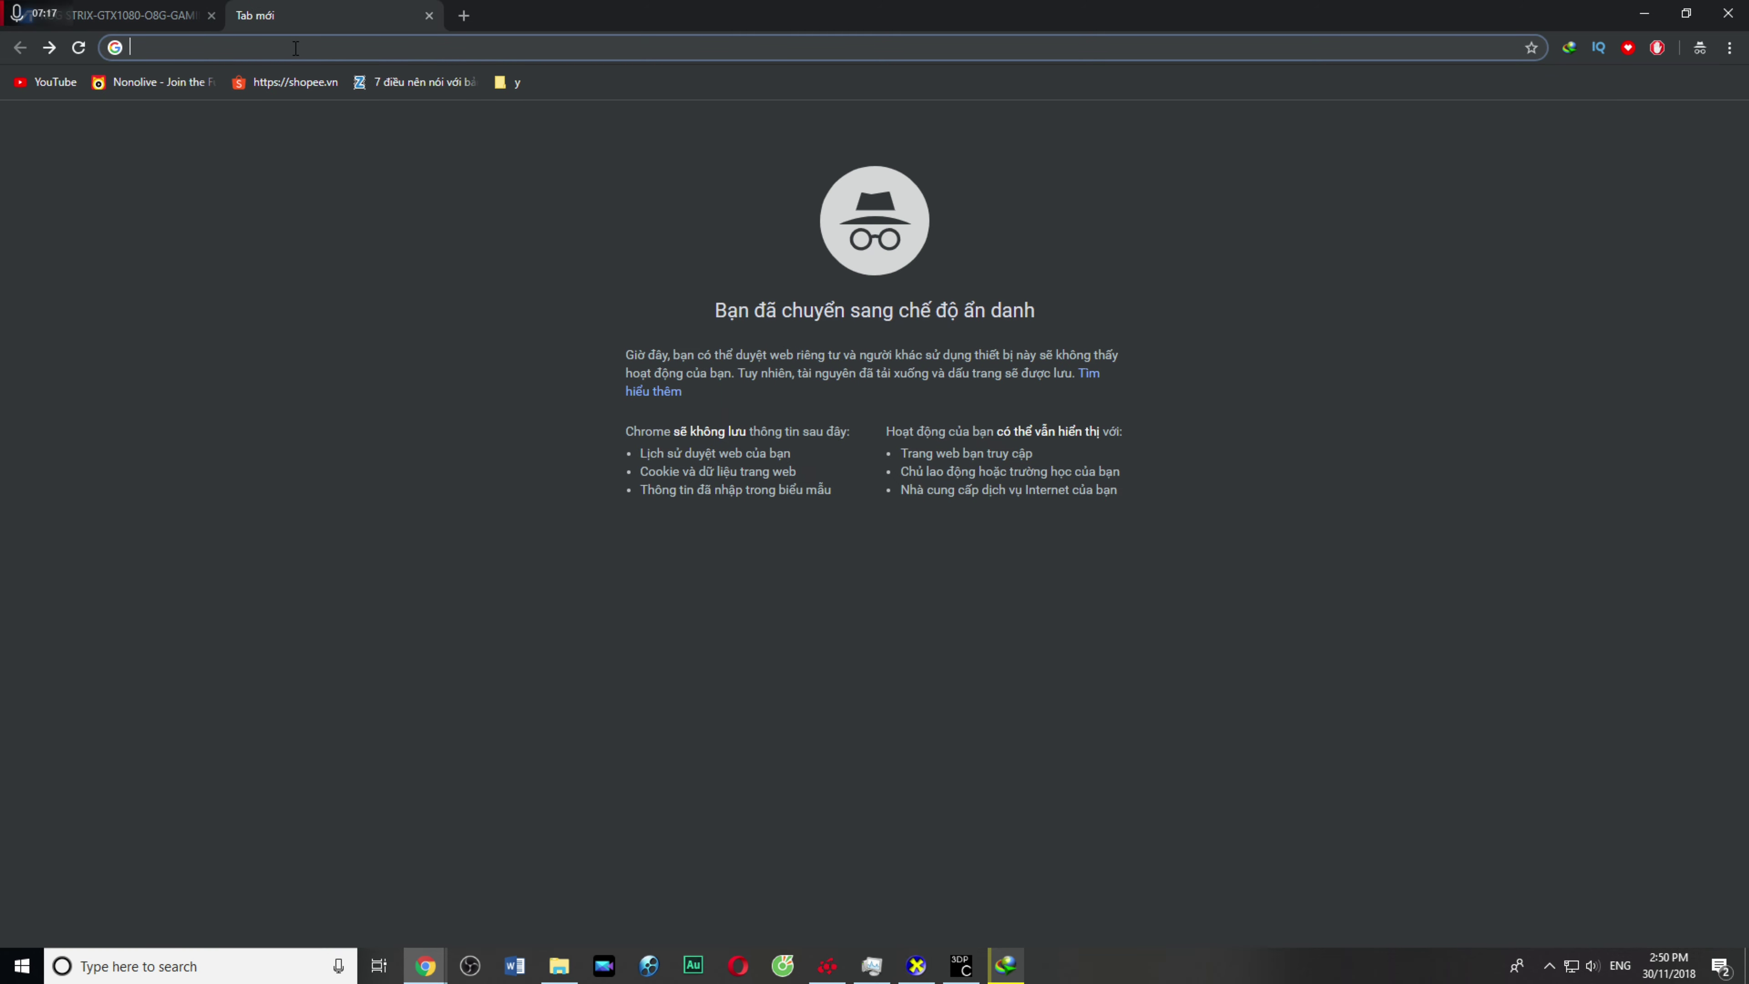
type("Nn")
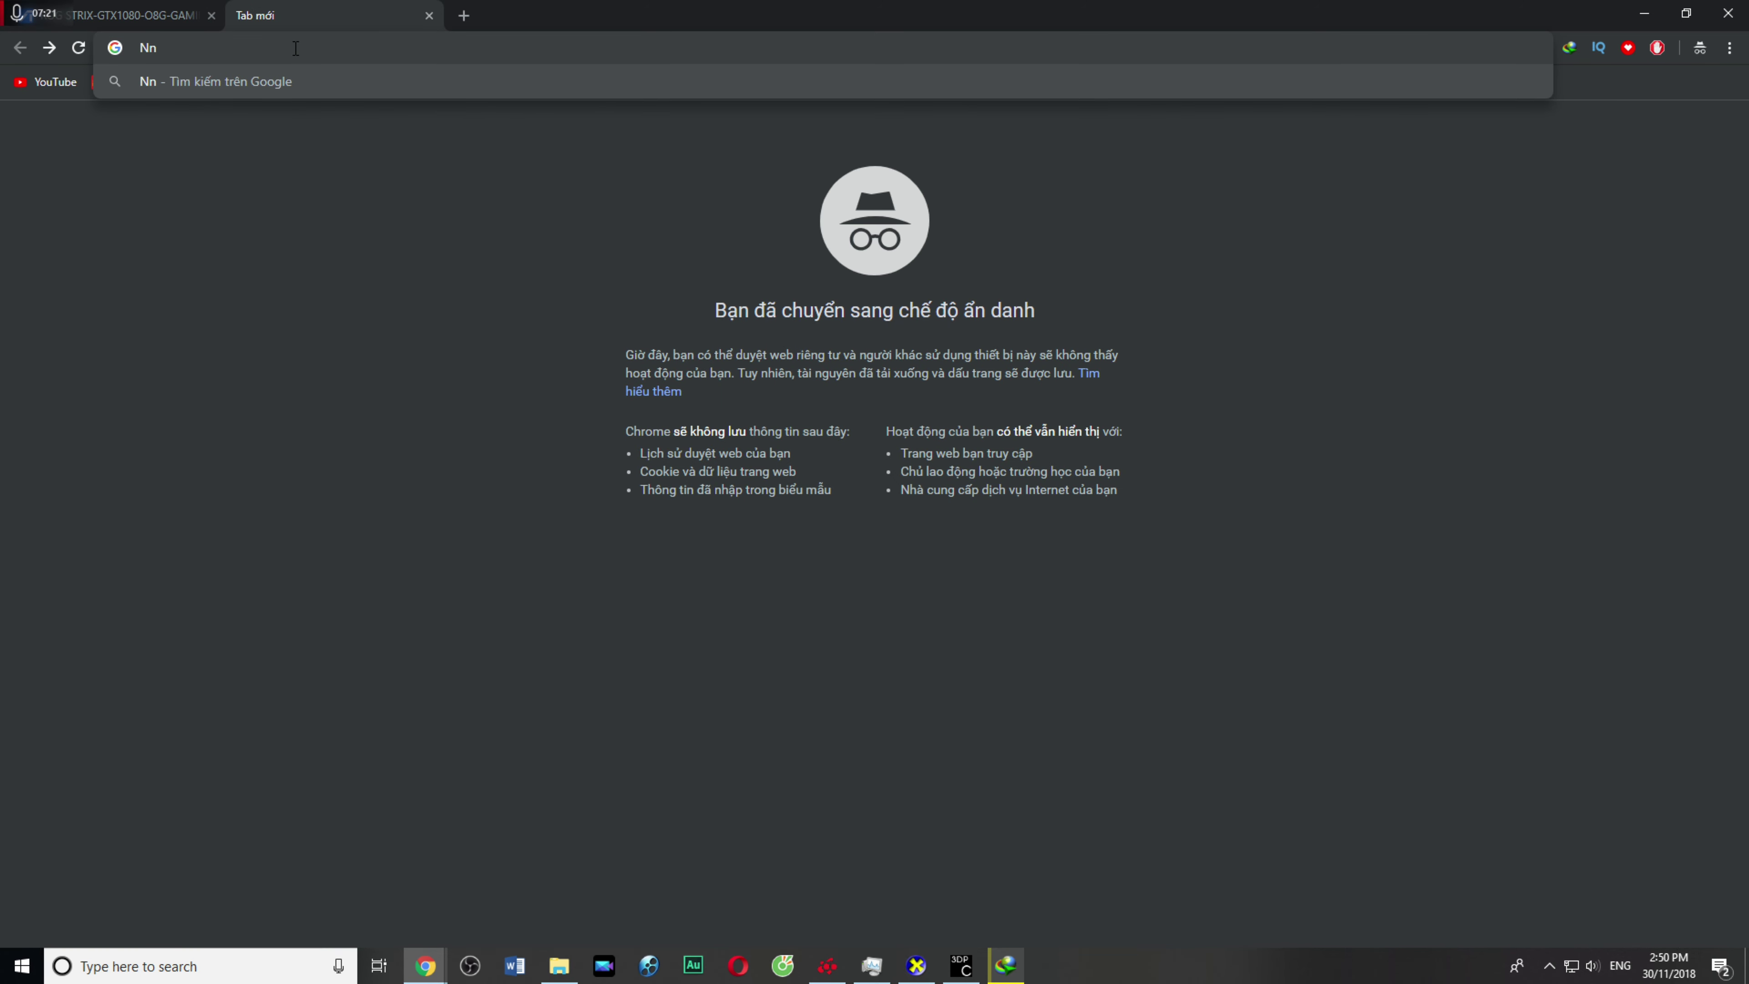
key("BackSpace")
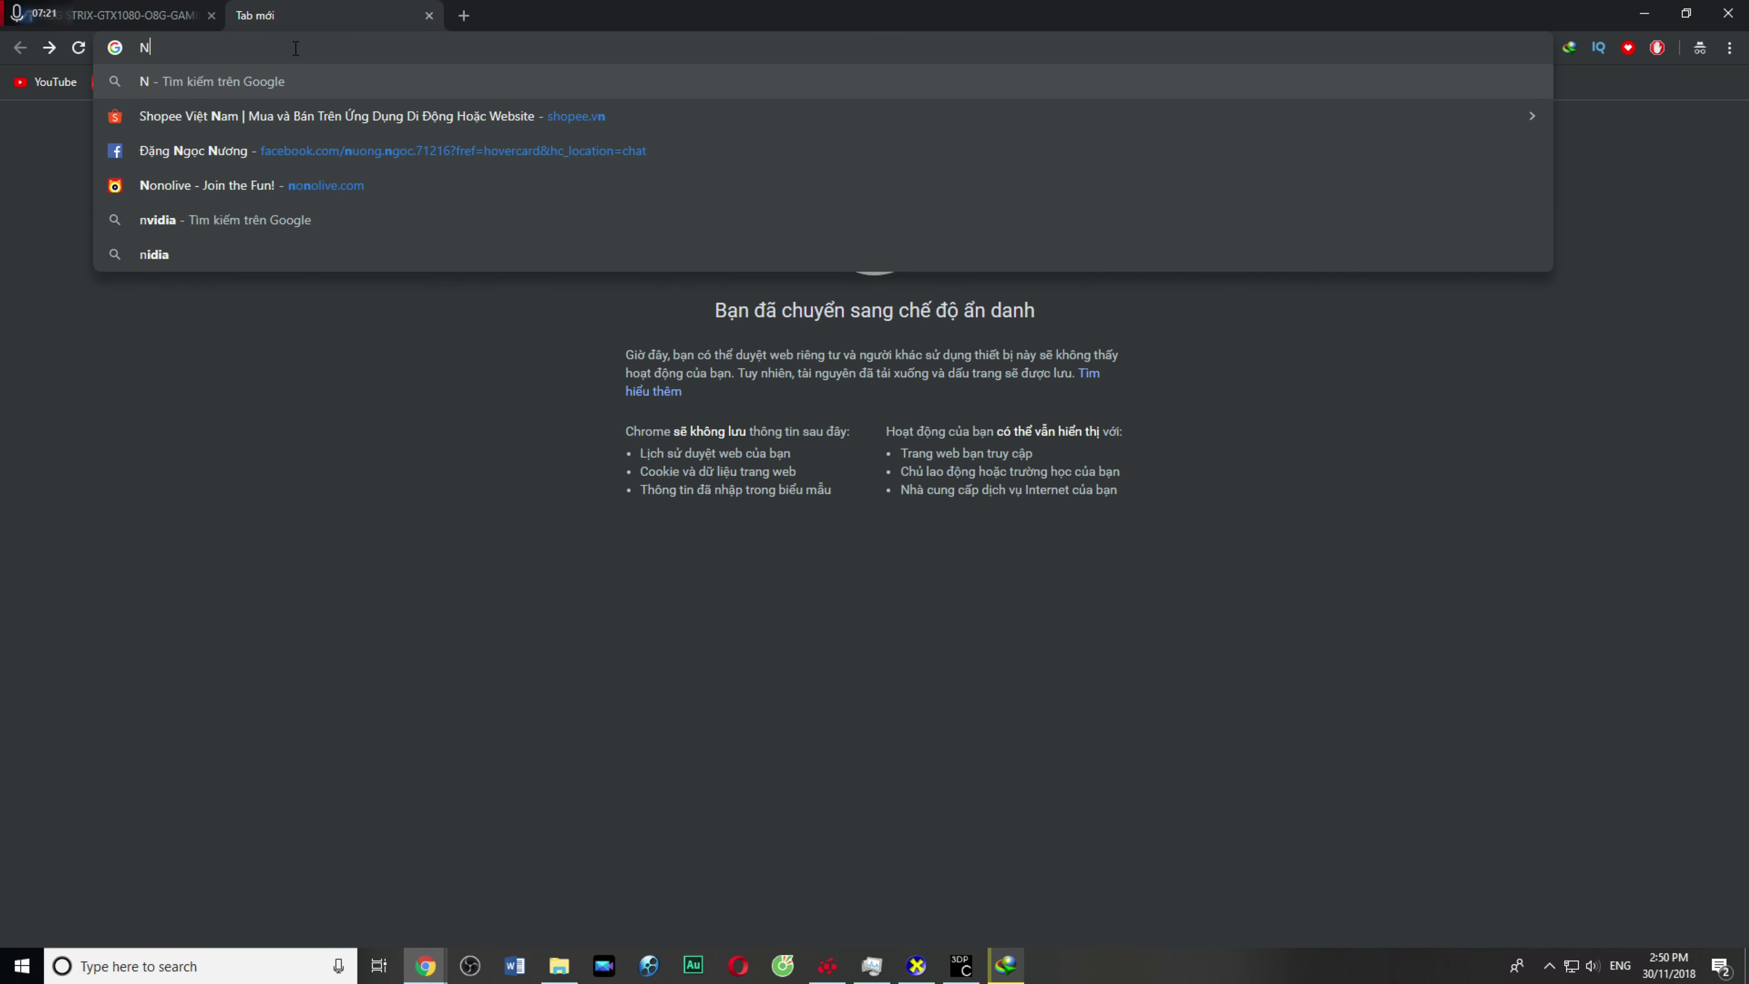
type("vidia")
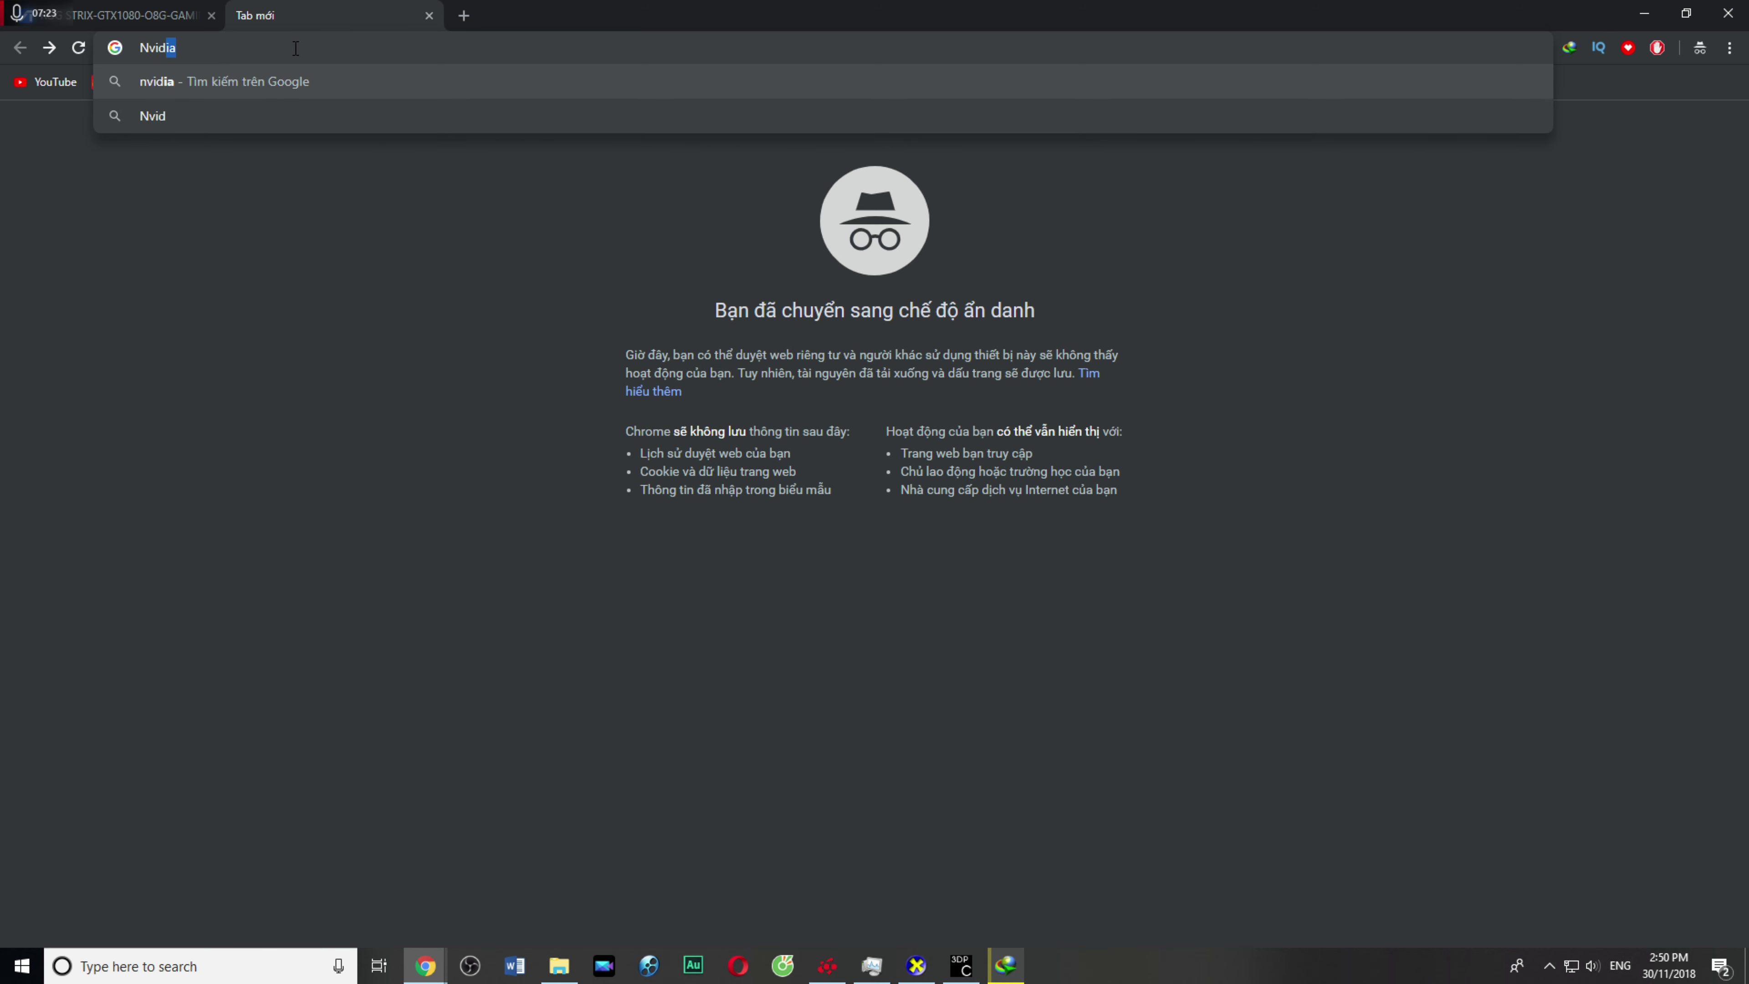
key("Return")
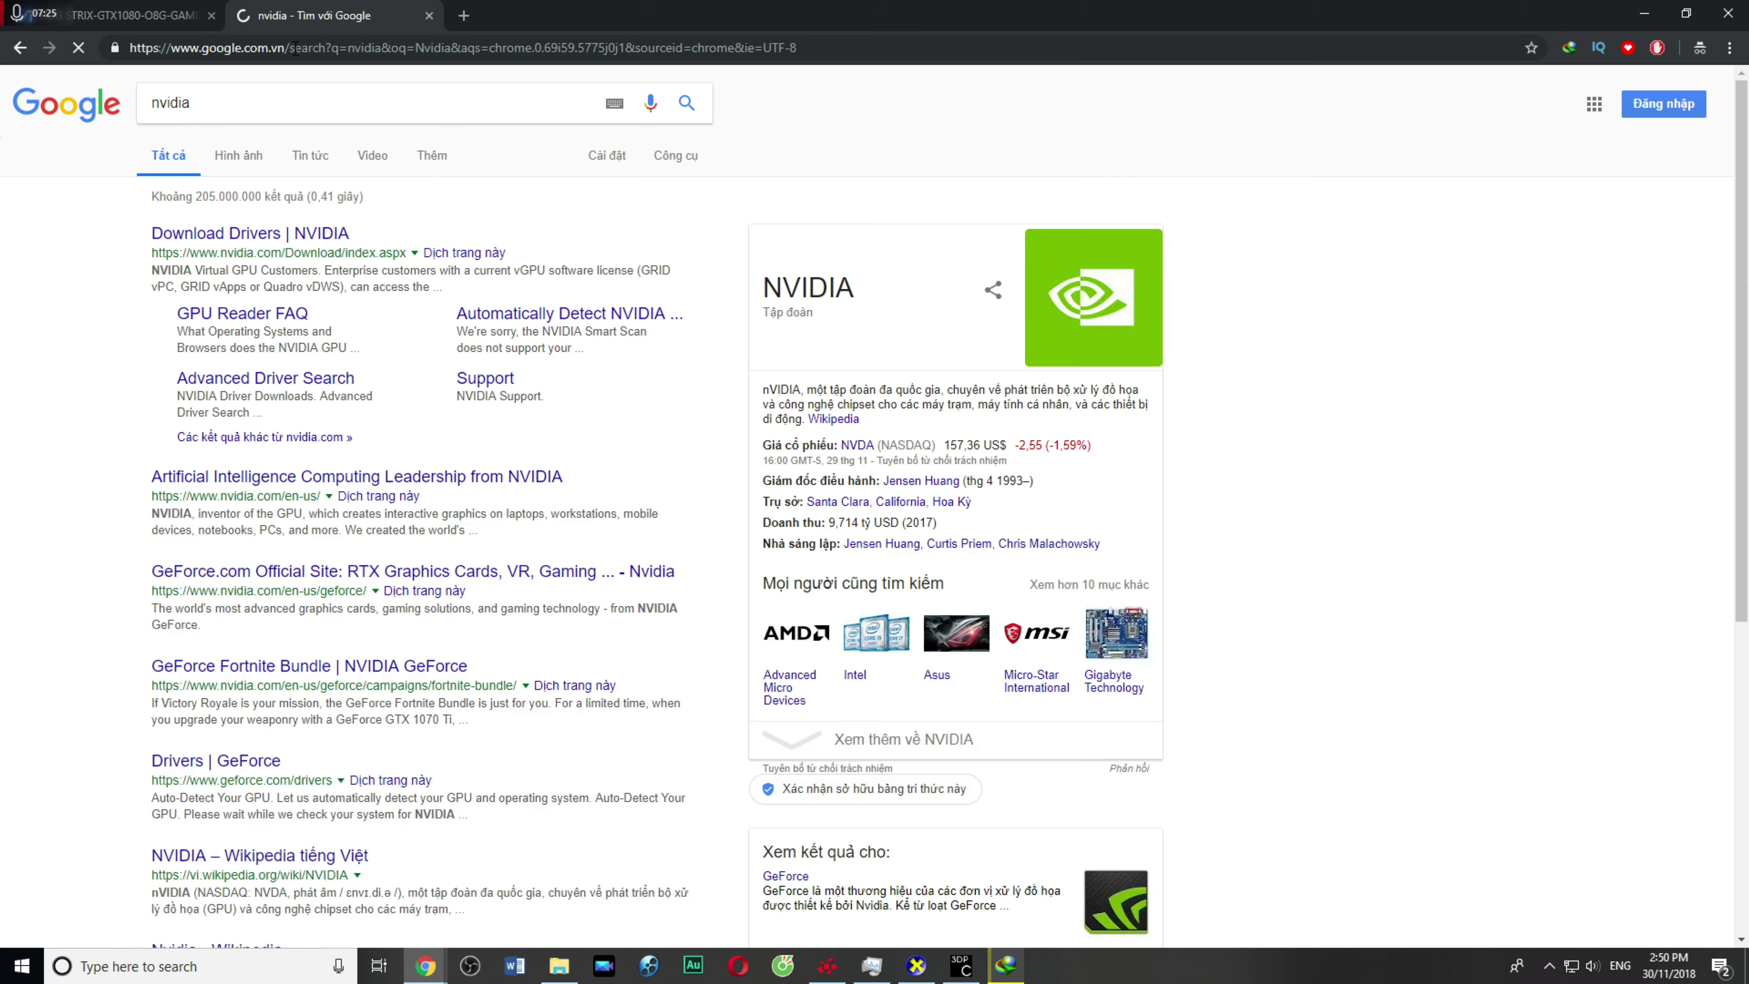
left_click(281, 237)
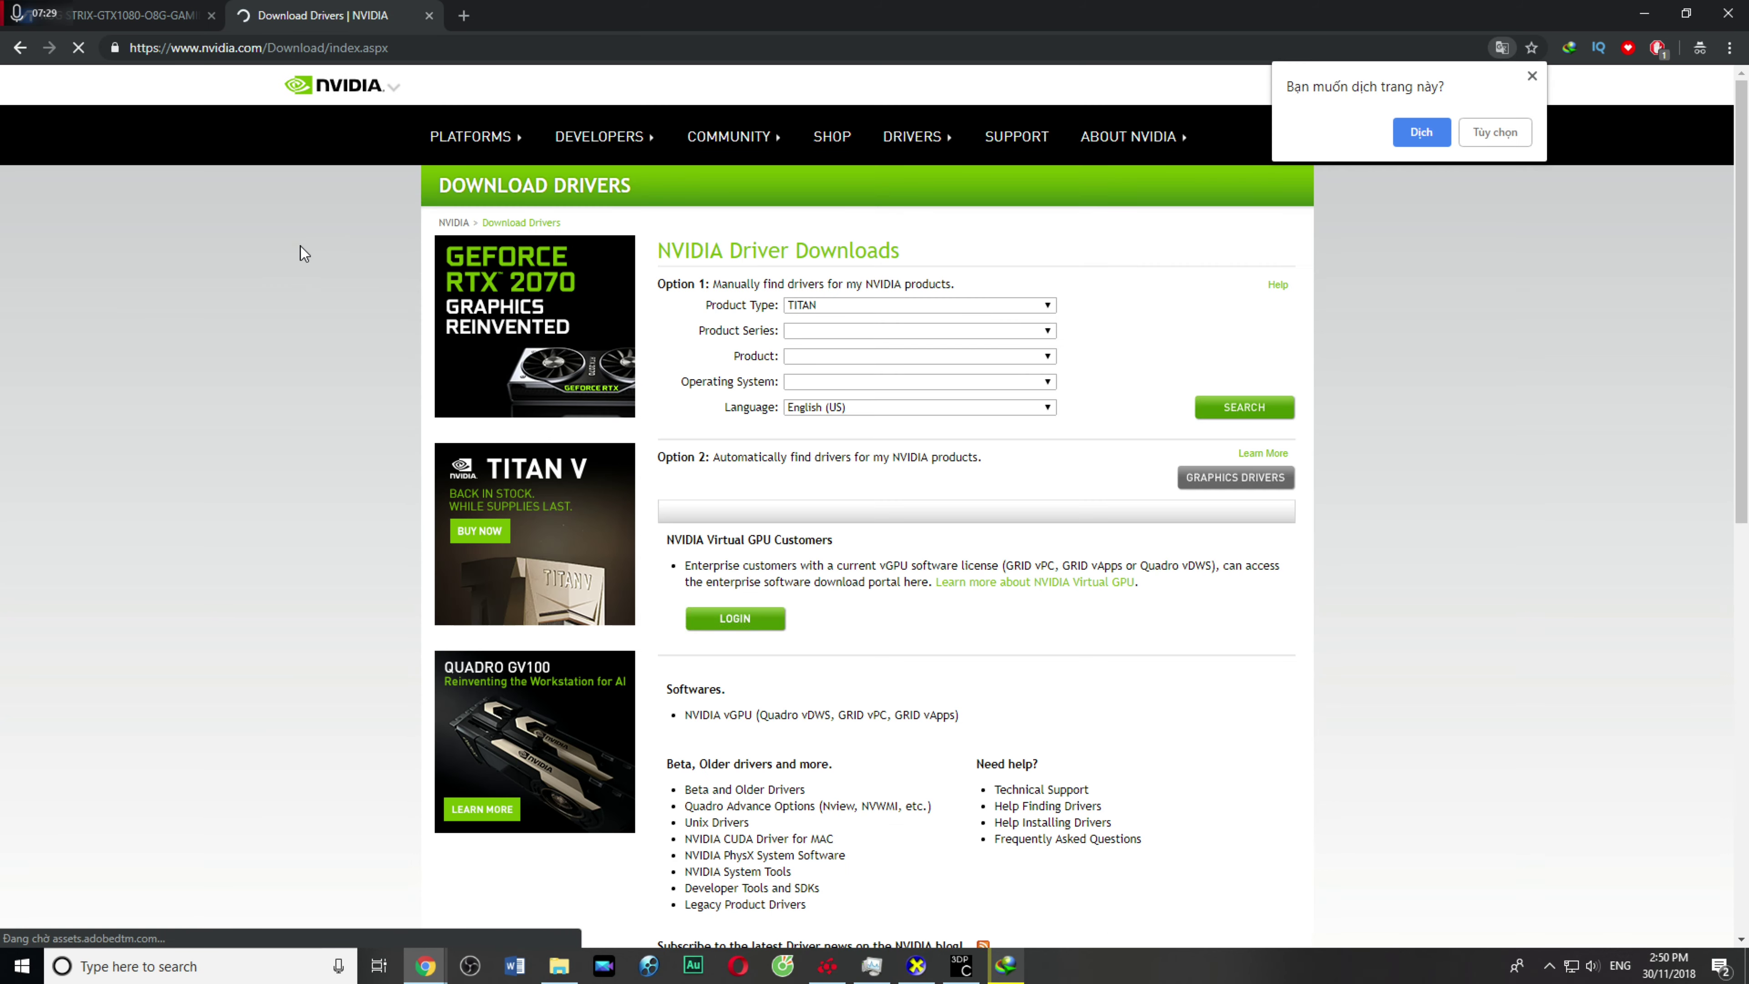
scroll(862, 565, "down", 2)
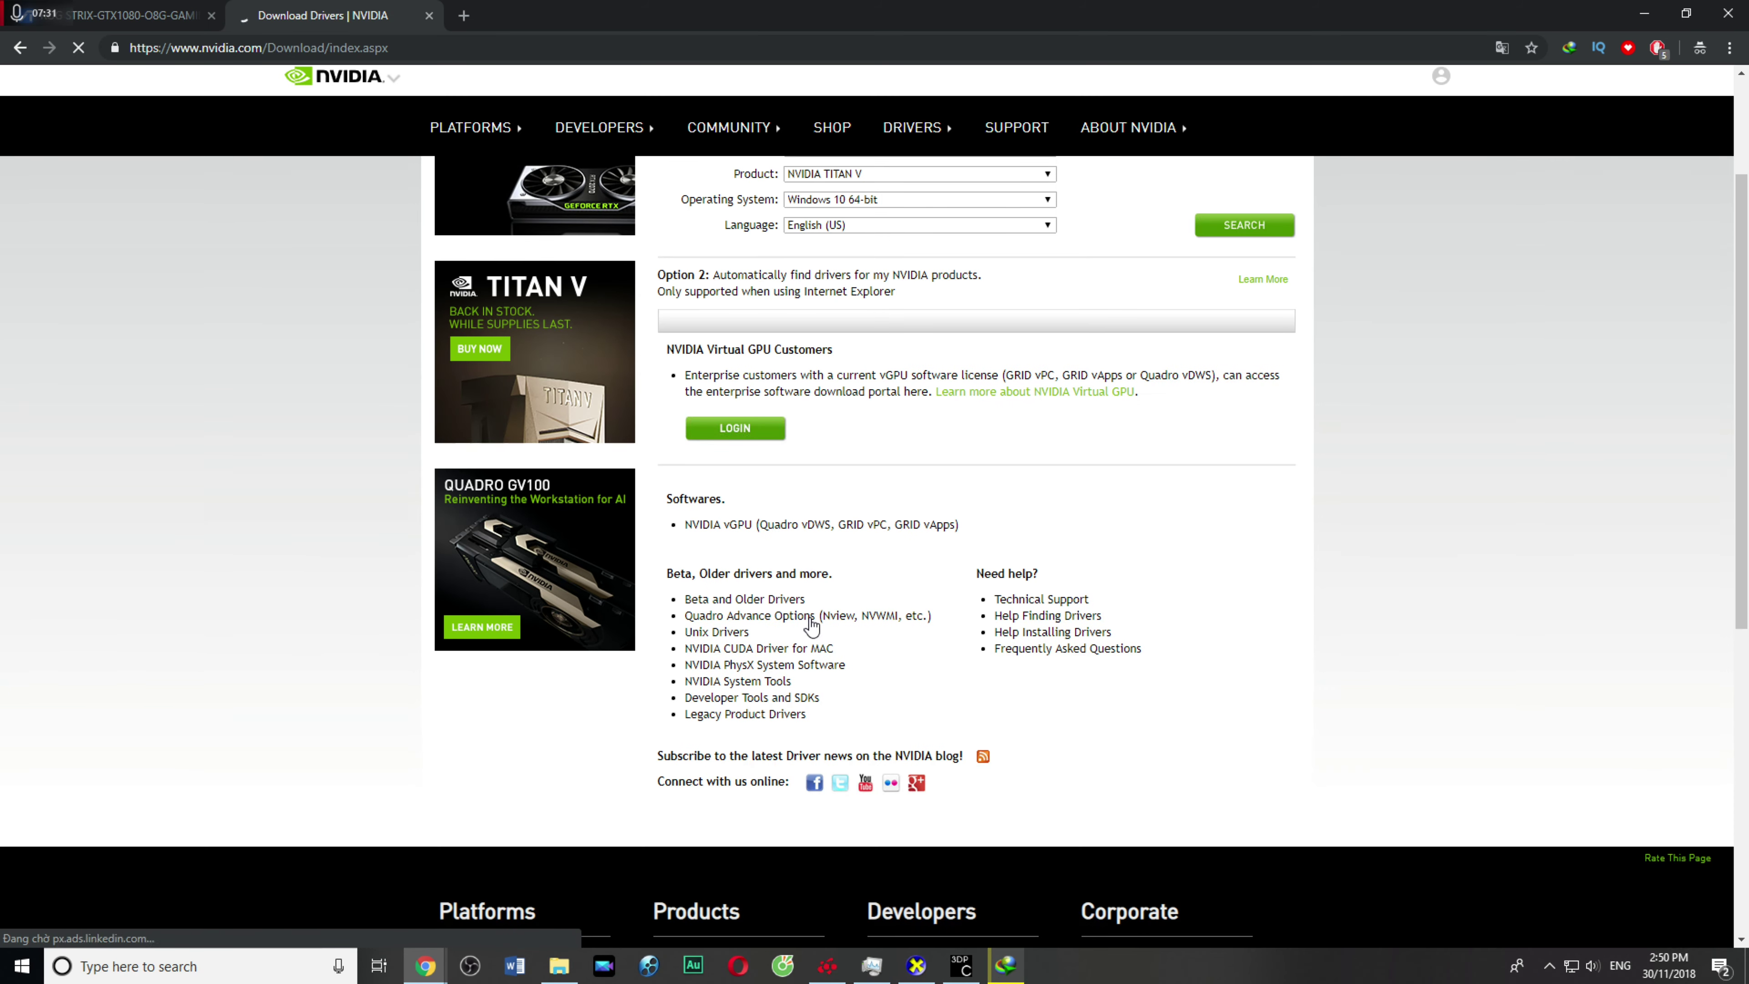
scroll(836, 610, "up", 2)
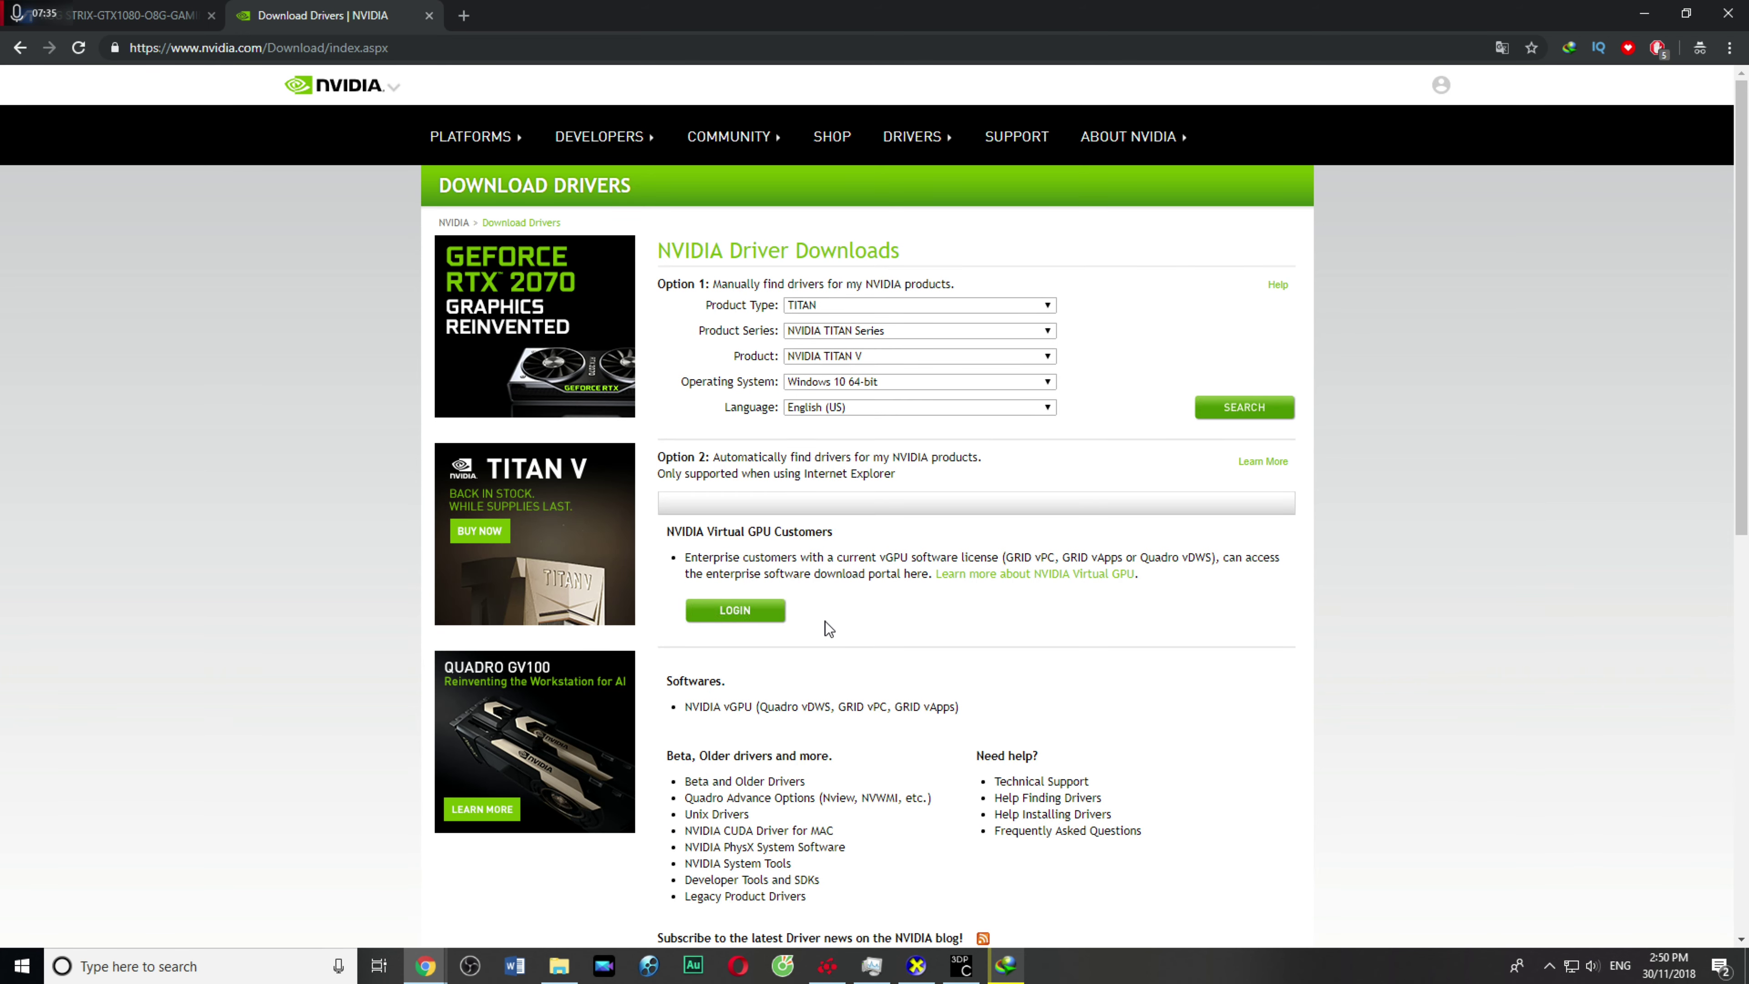
Step: Glance at the ASUS driver list, return to the NVIDIA download page and set the product type to GeForce
left_click(86, 11)
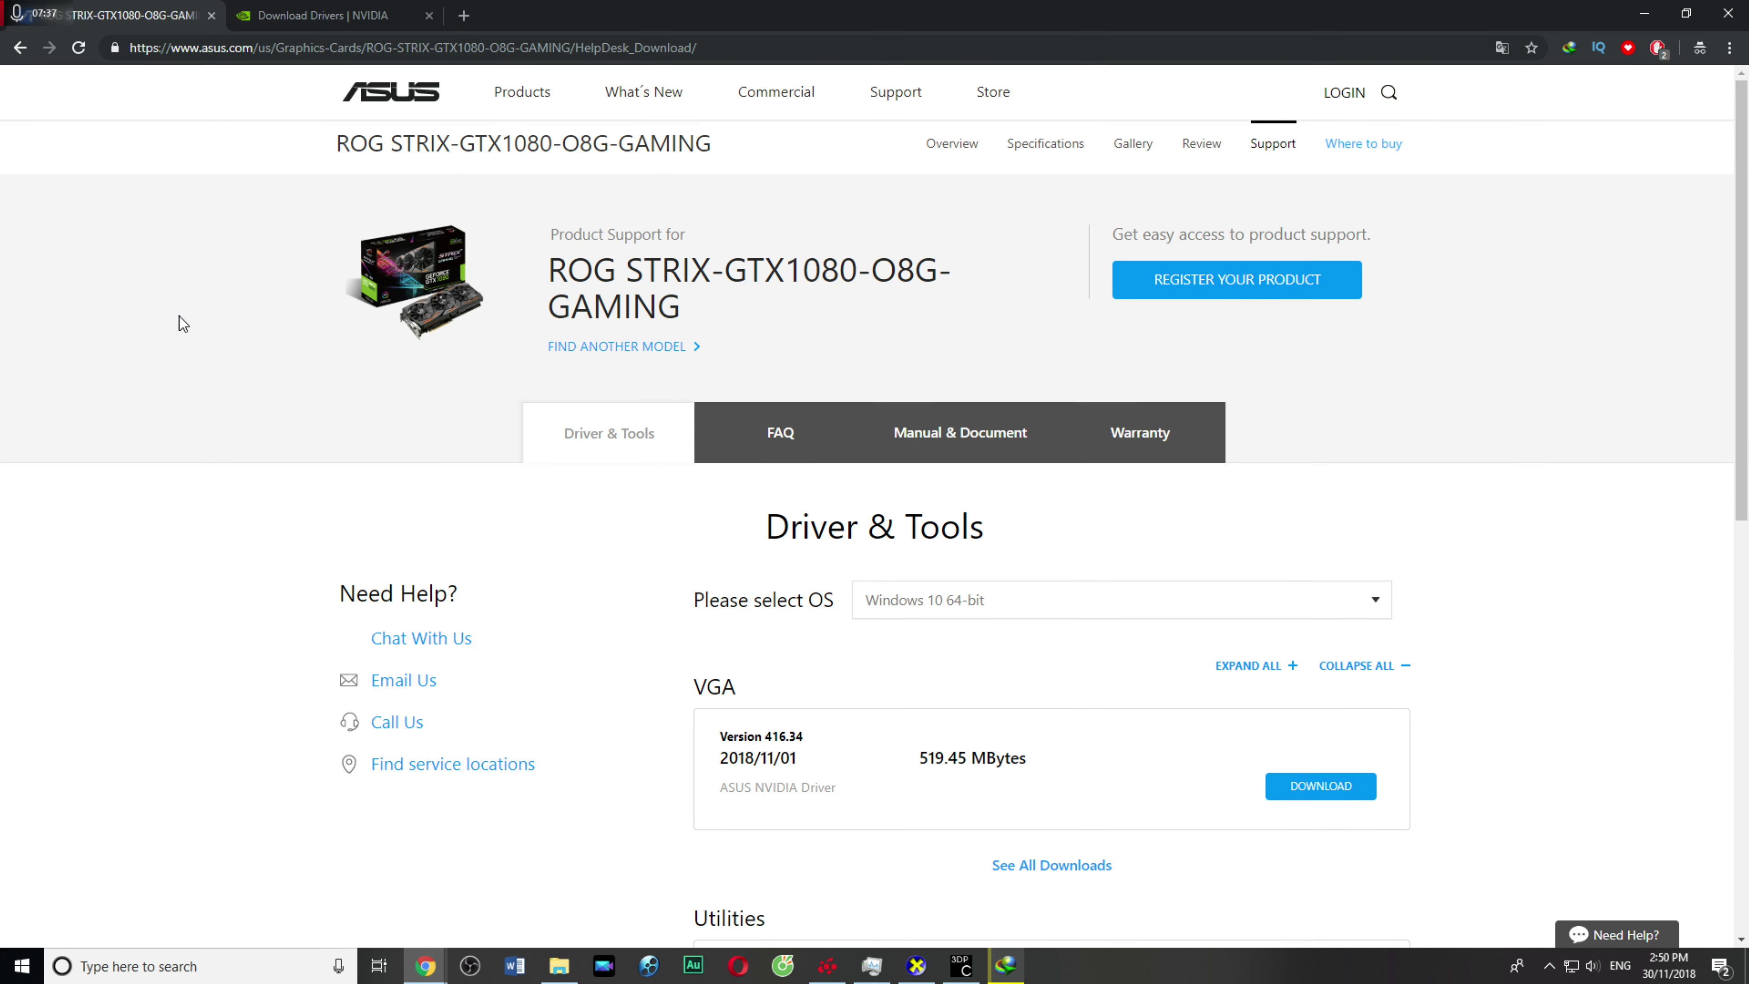
scroll(582, 613, "down", 2)
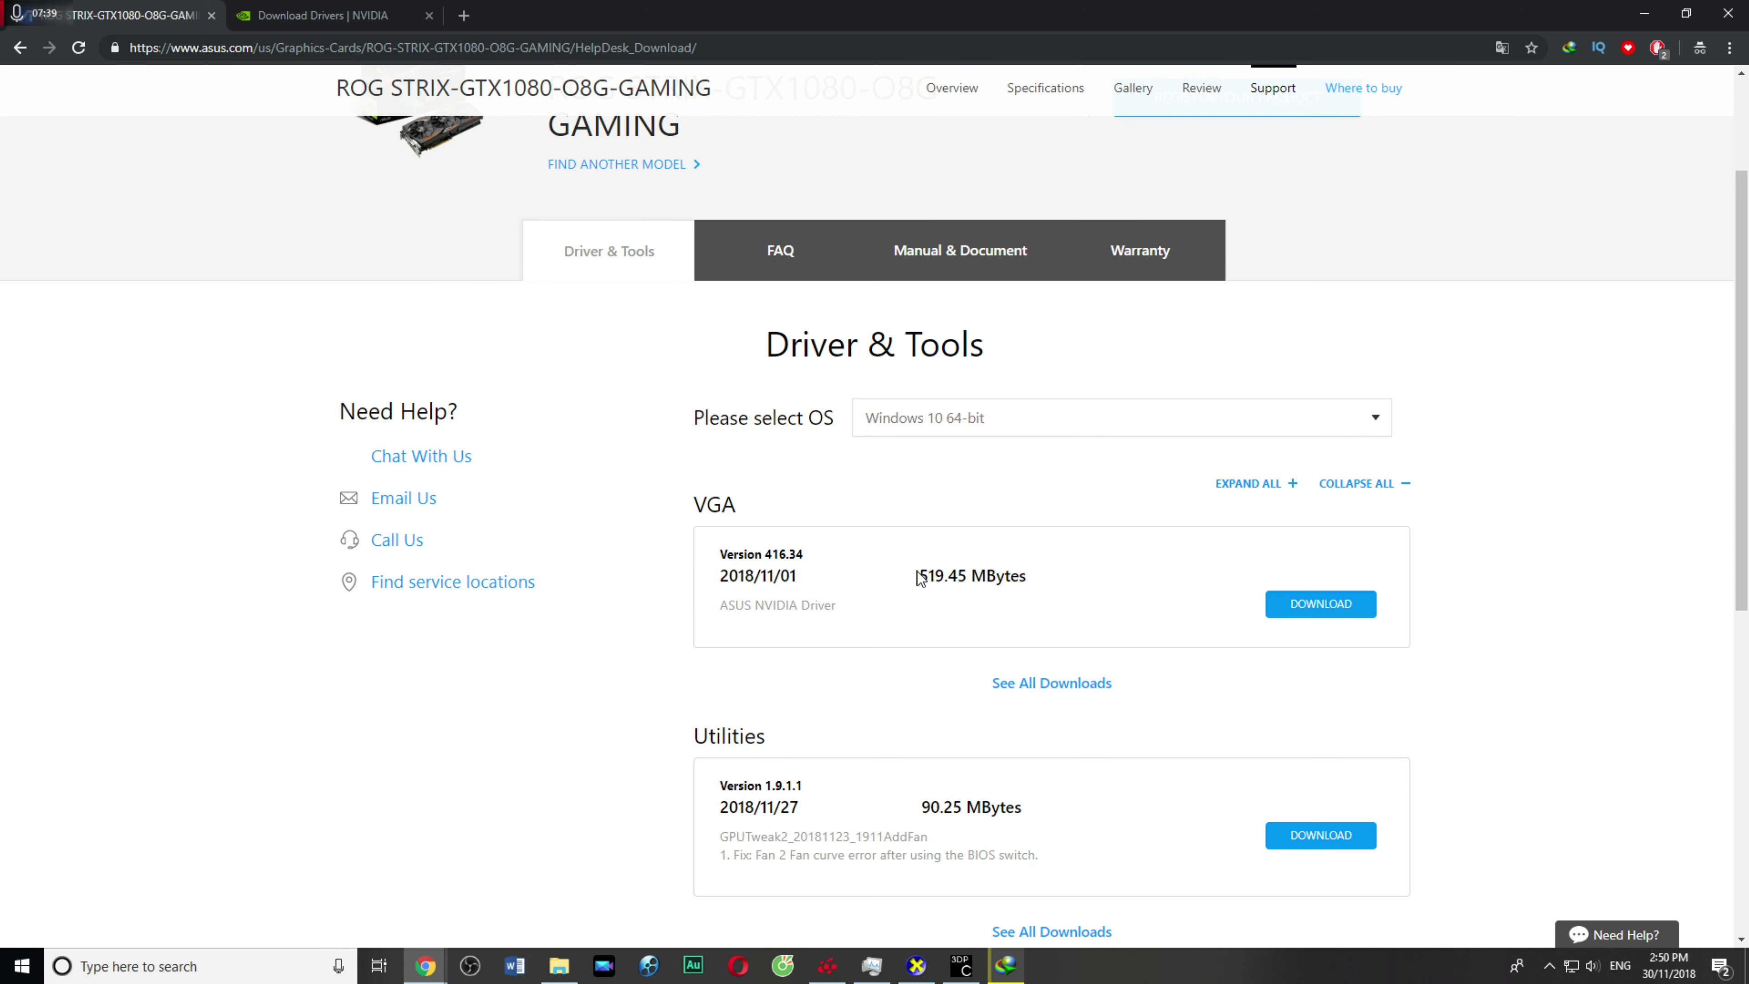
scroll(440, 655, "up", 3)
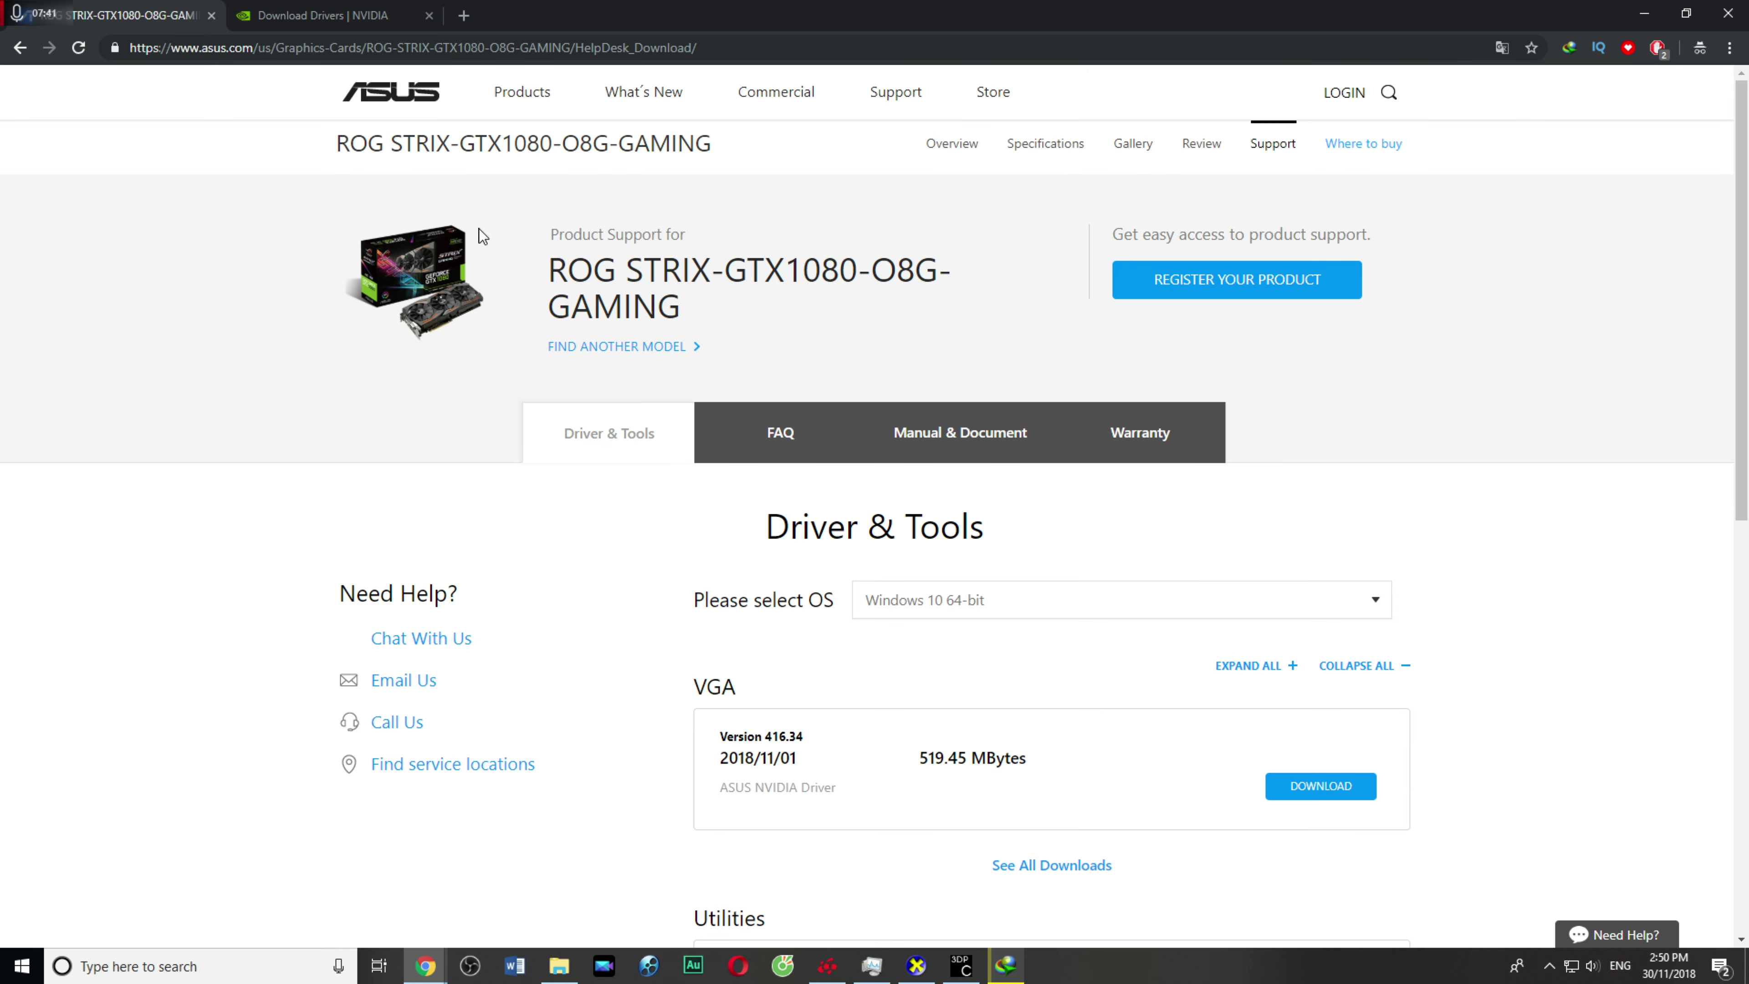
left_click(324, 11)
left_click(864, 305)
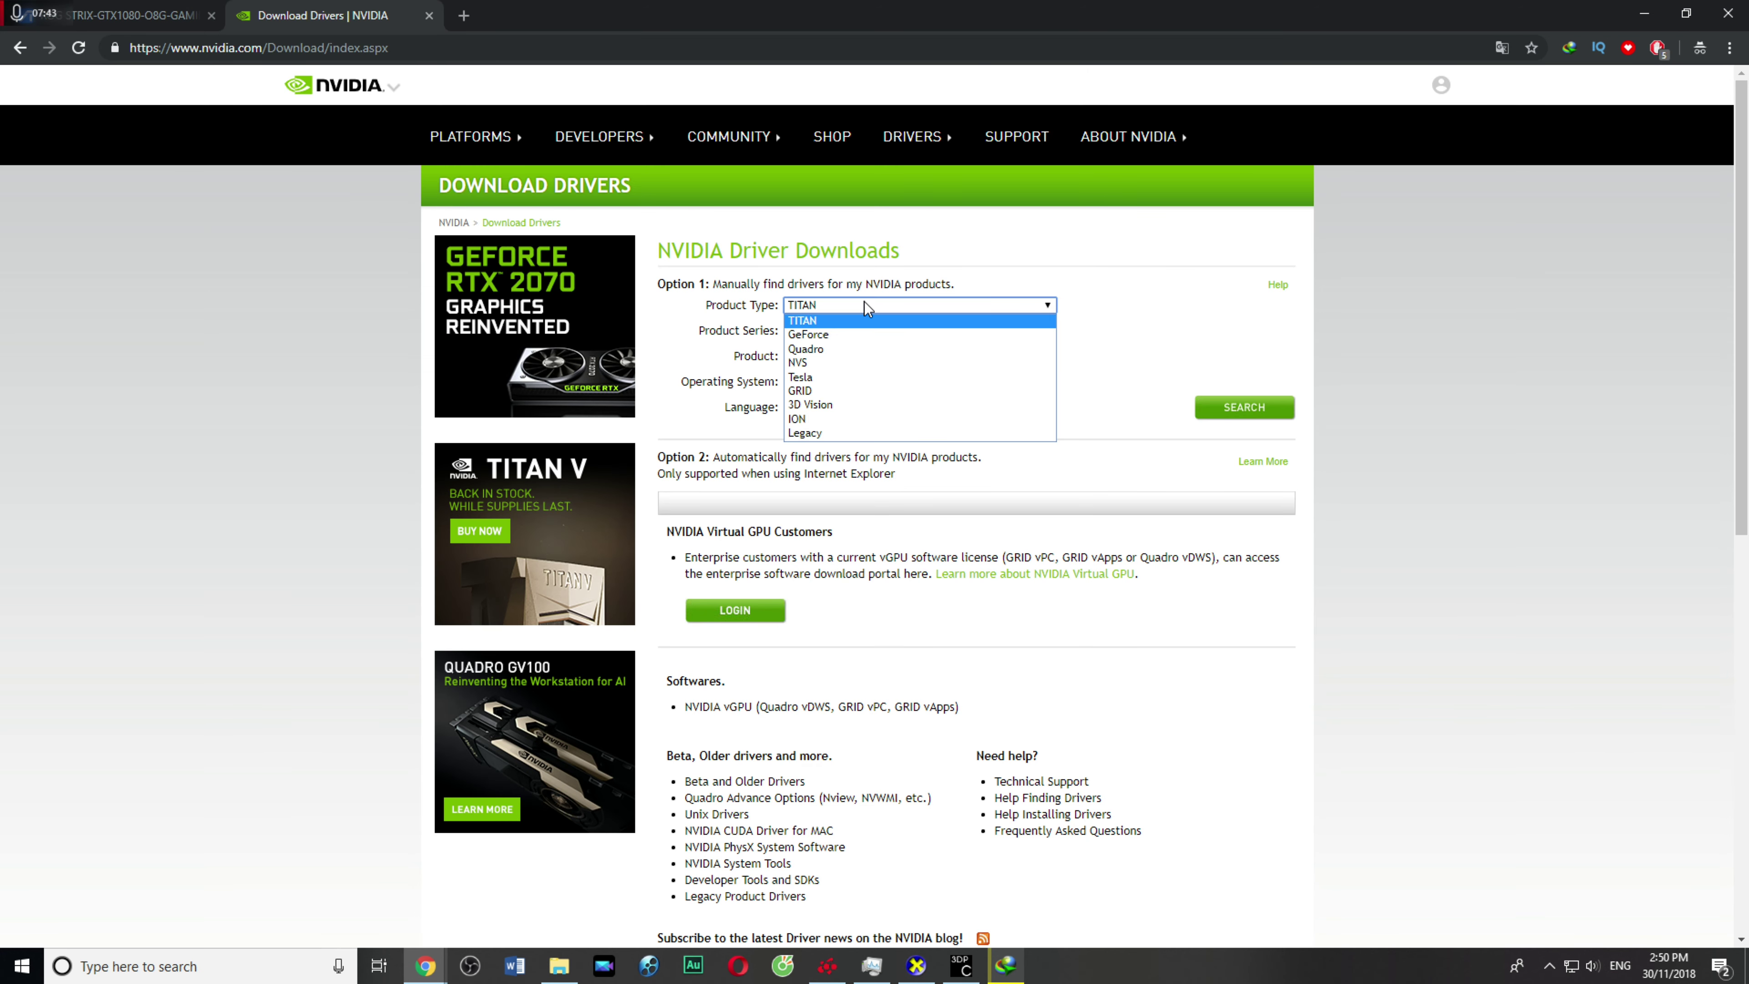
left_click(848, 336)
Step: Browse the products of the GeForce 10 Series and GeForce RTX 20 Series, and select GeForce RTX 2080
left_click(832, 331)
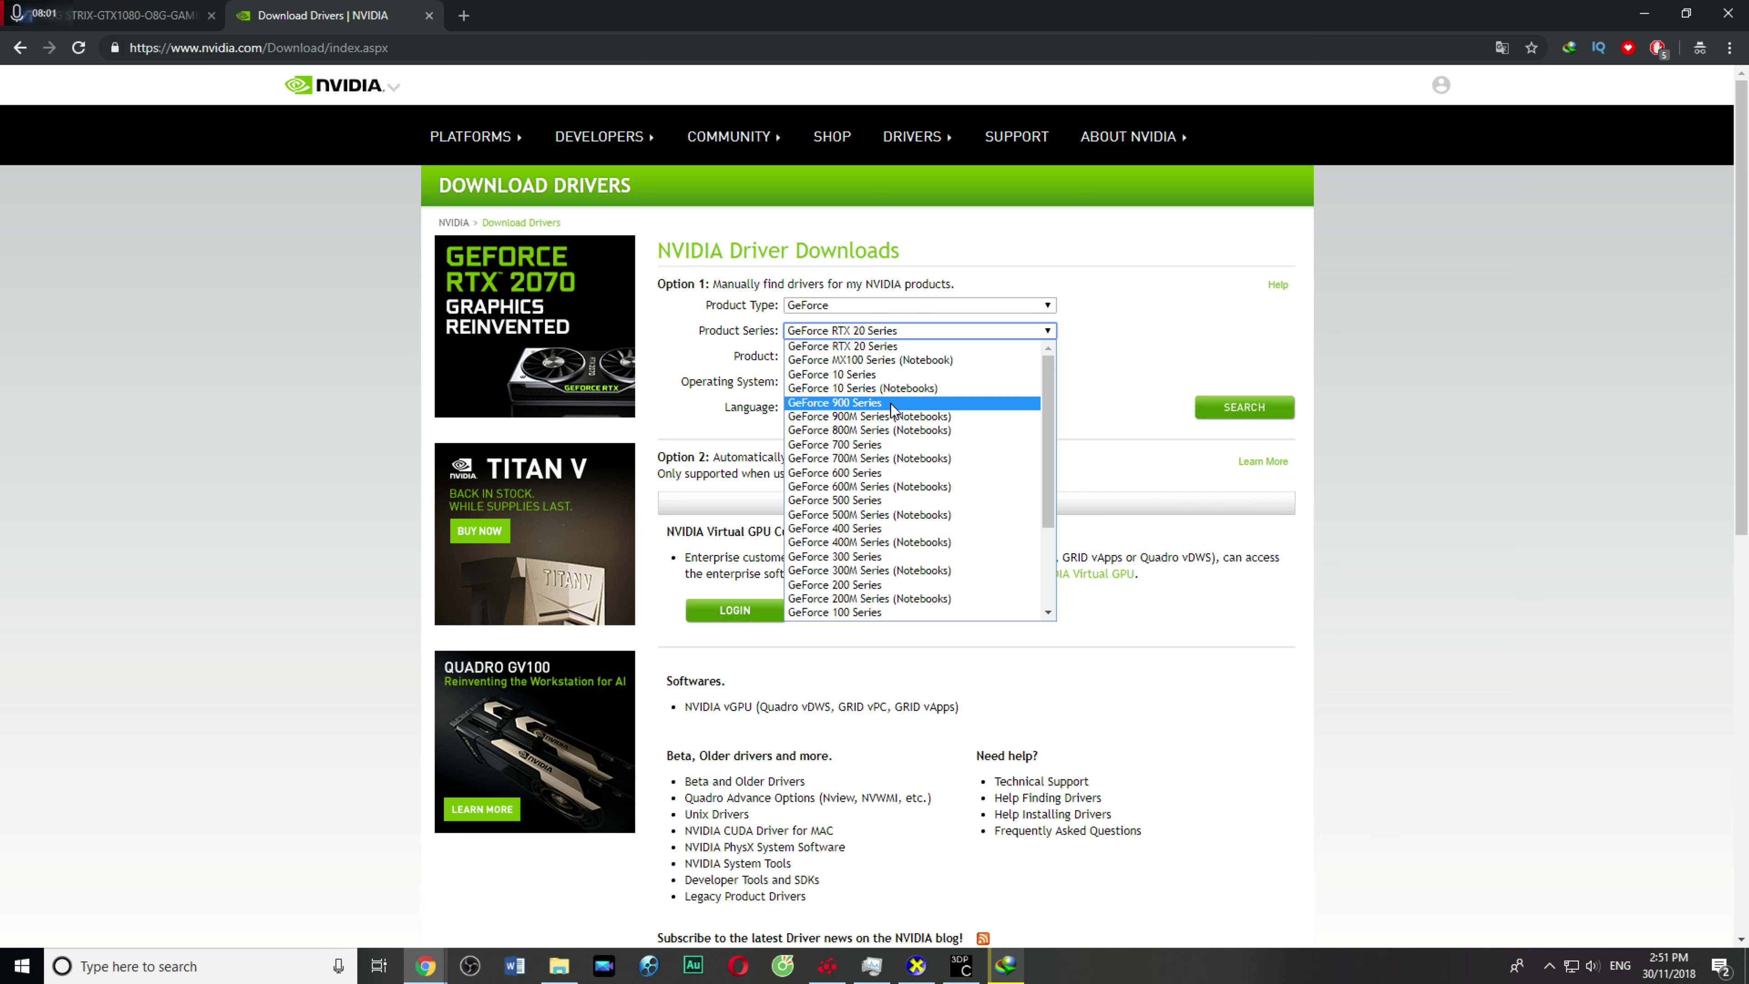
left_click(903, 376)
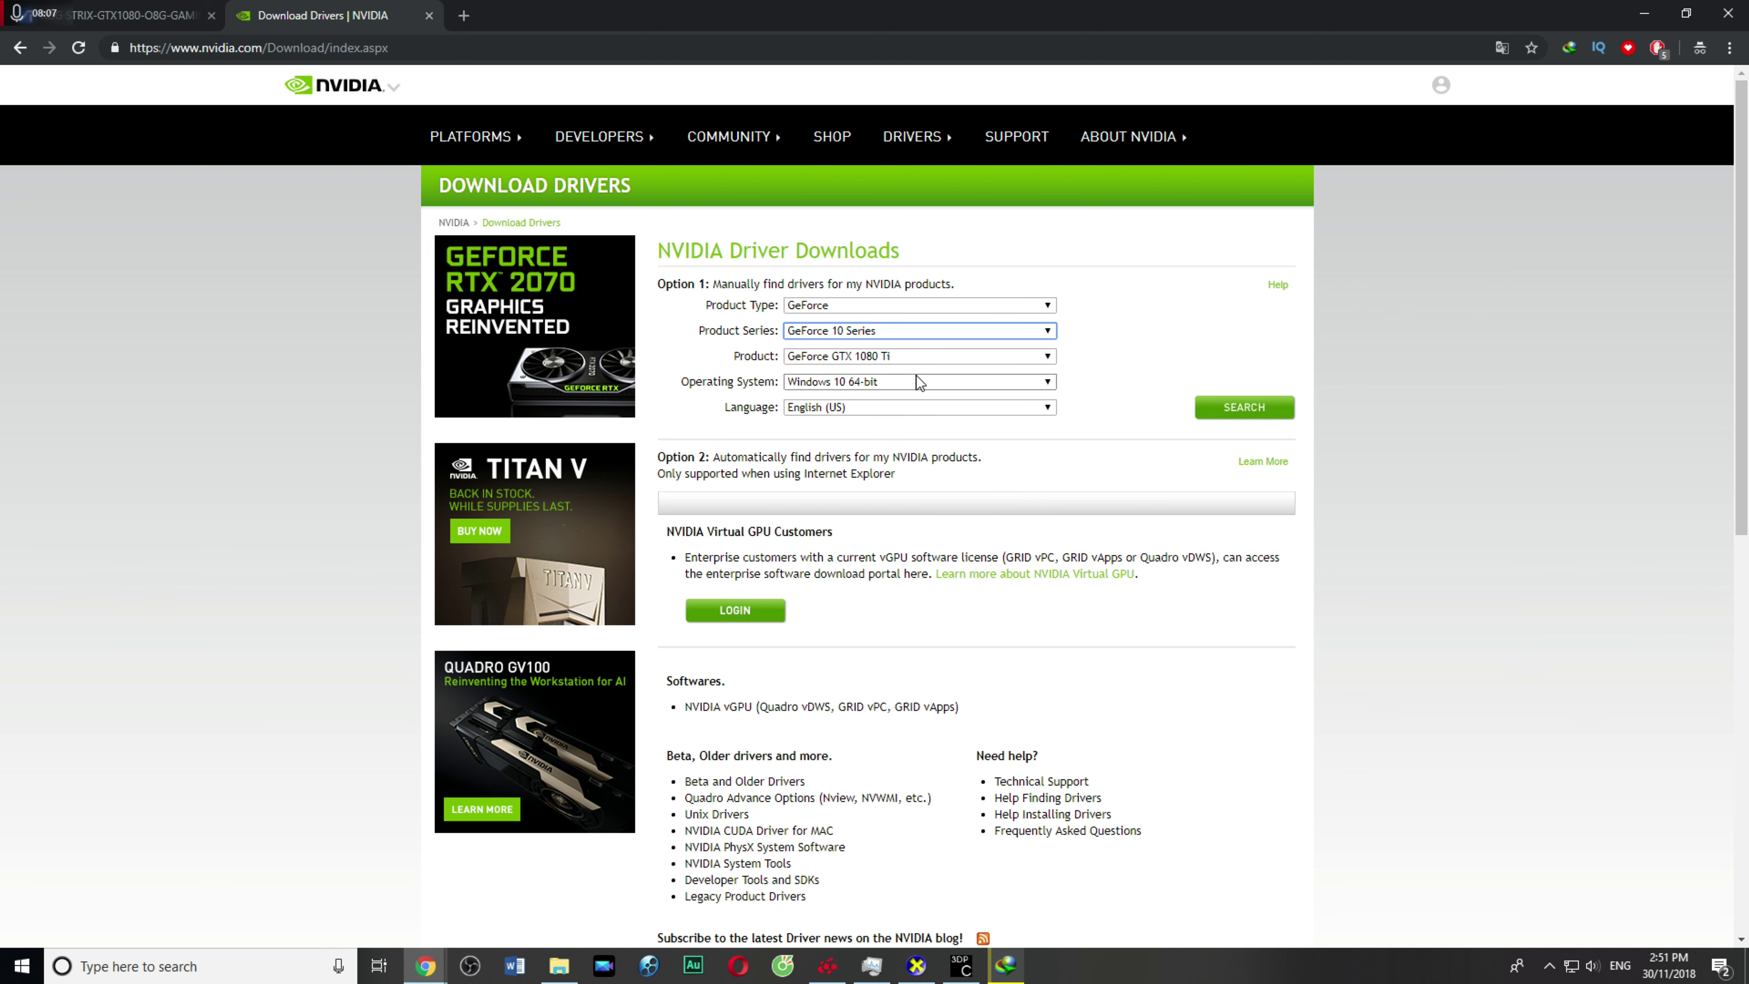
left_click(922, 356)
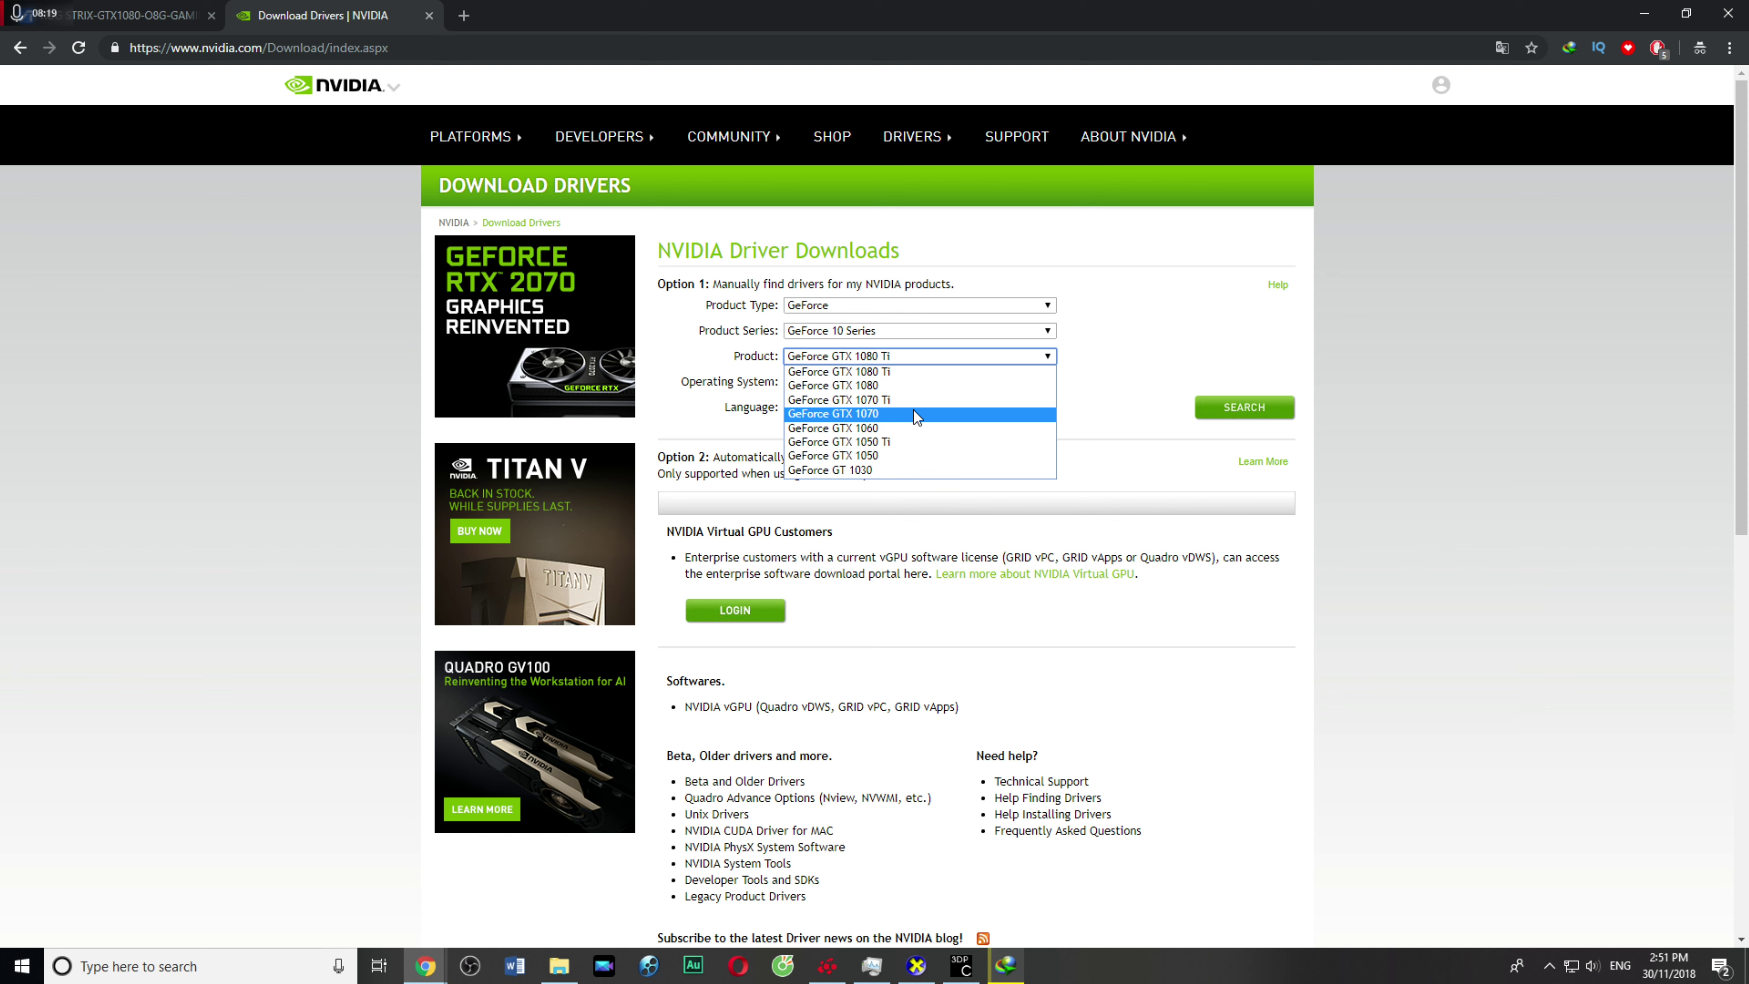
left_click(921, 336)
left_click(908, 347)
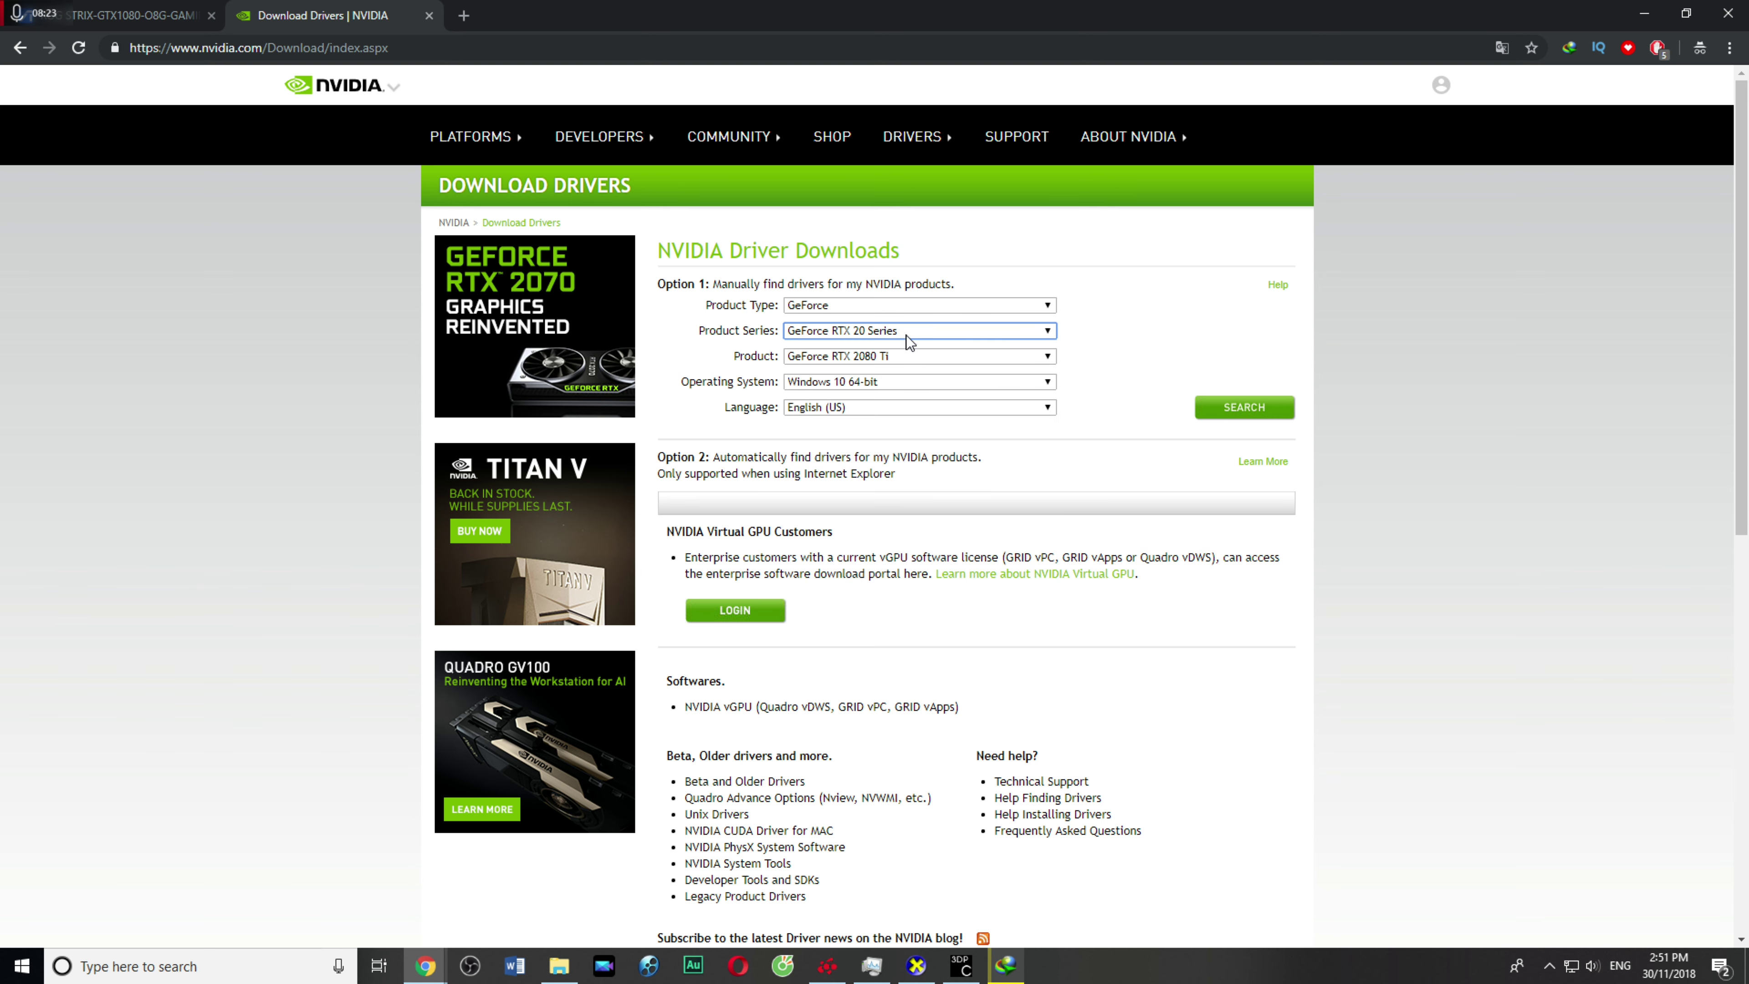
left_click(899, 353)
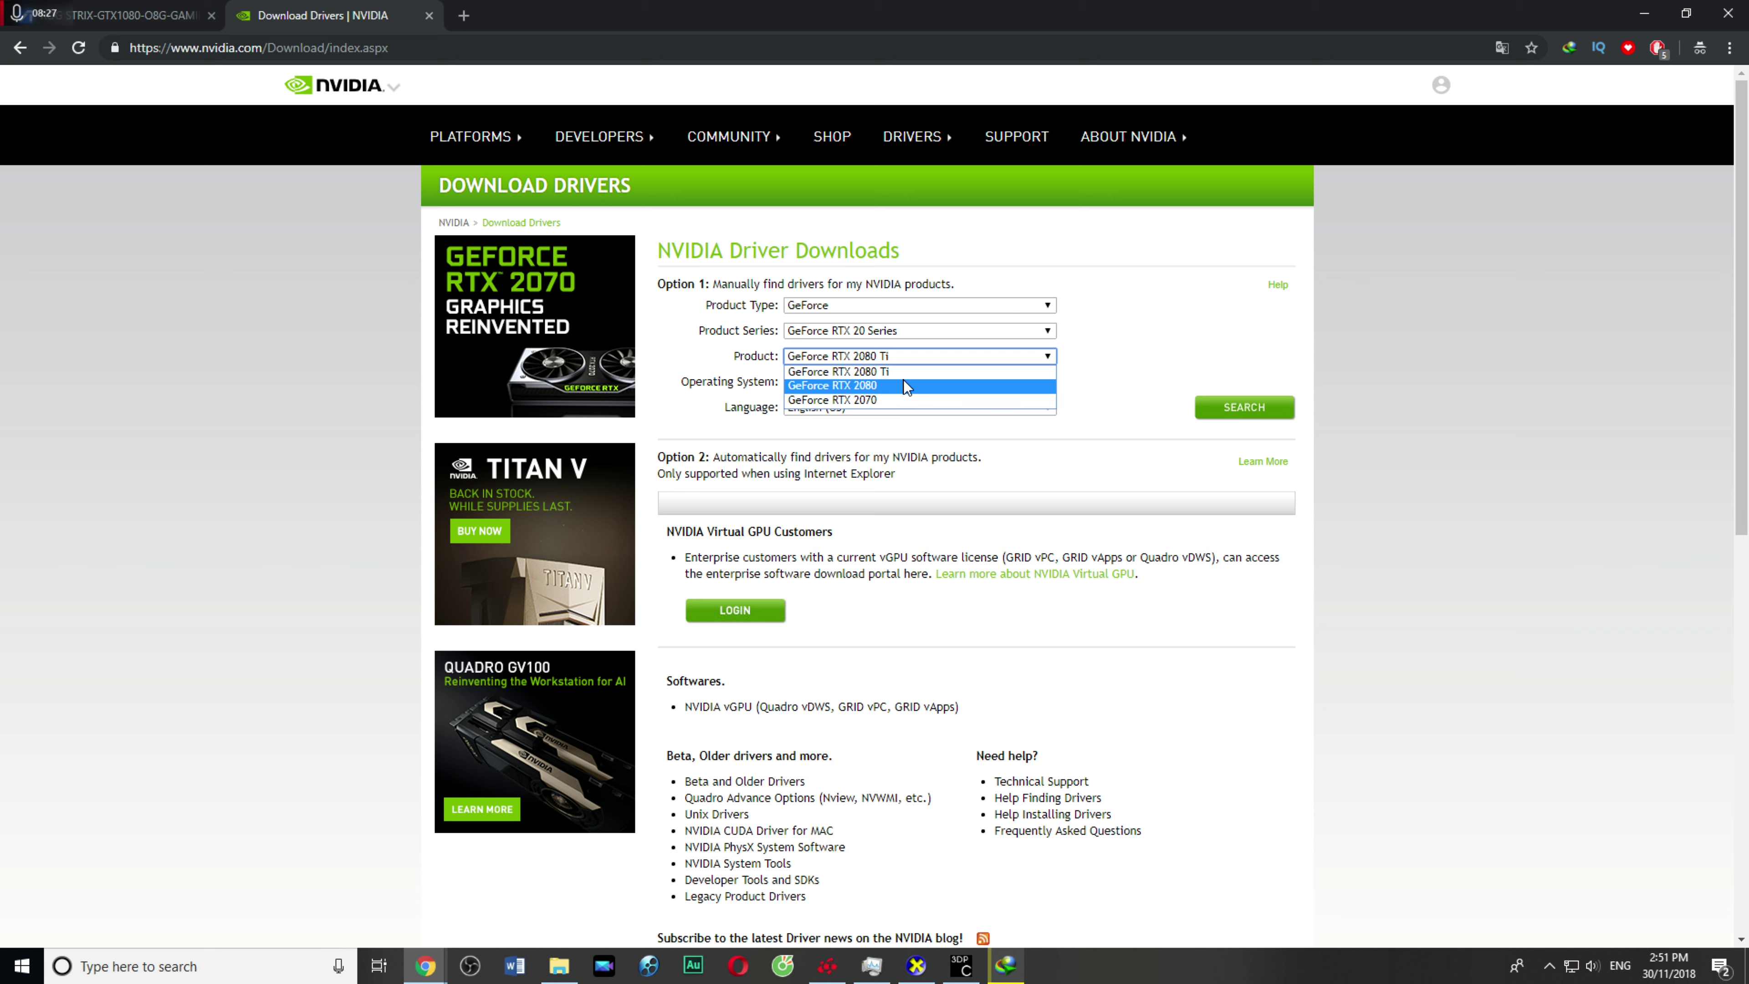
left_click(922, 335)
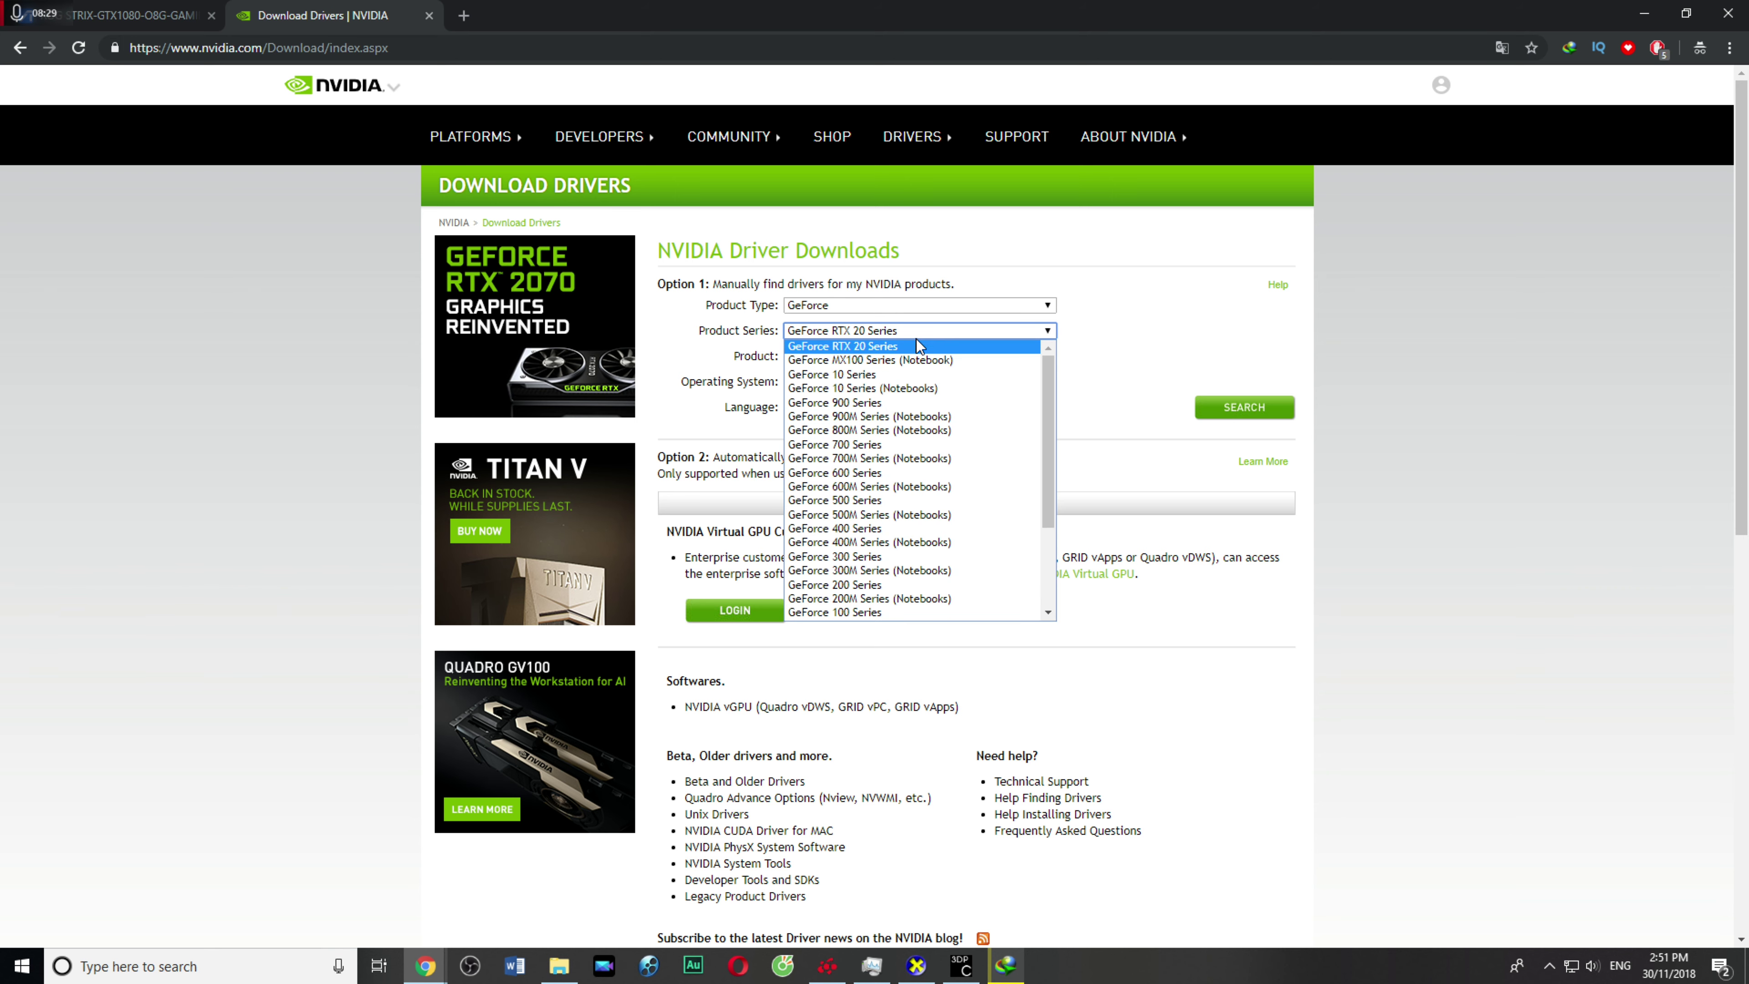
left_click(920, 345)
left_click(901, 356)
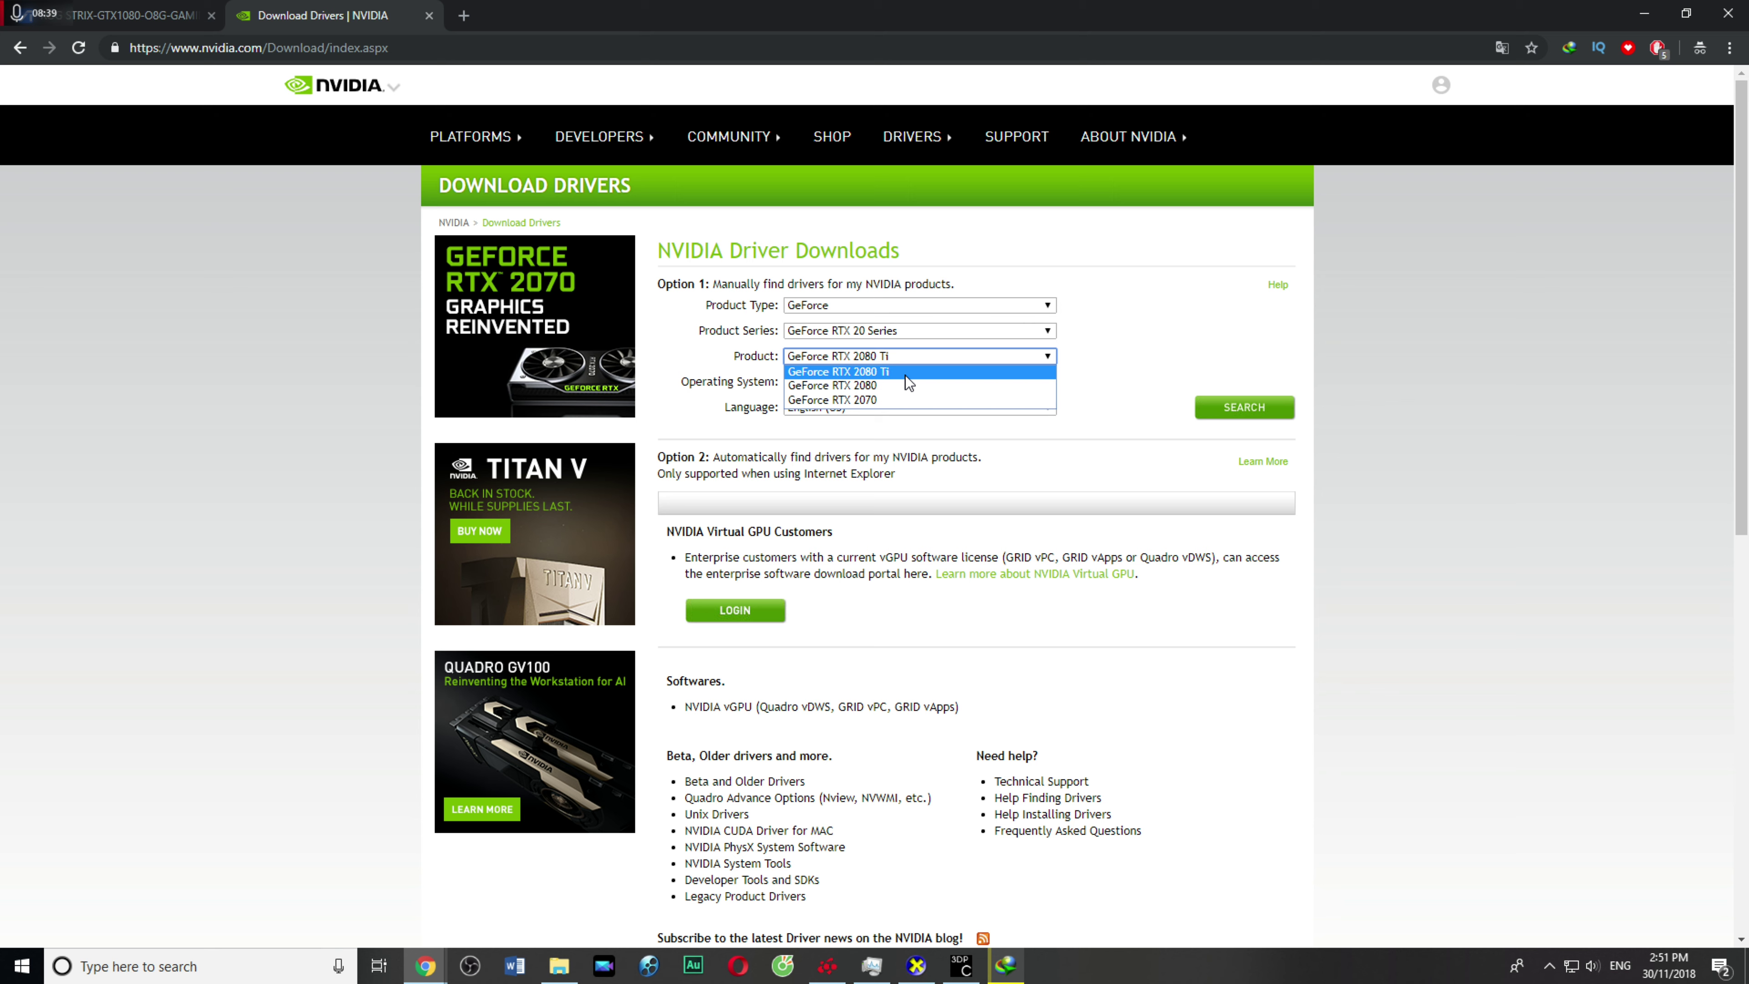
left_click(905, 385)
Step: Set the product series to GeForce 10 Series and the product to GeForce GTX 1080, and search for its driver
left_click(956, 331)
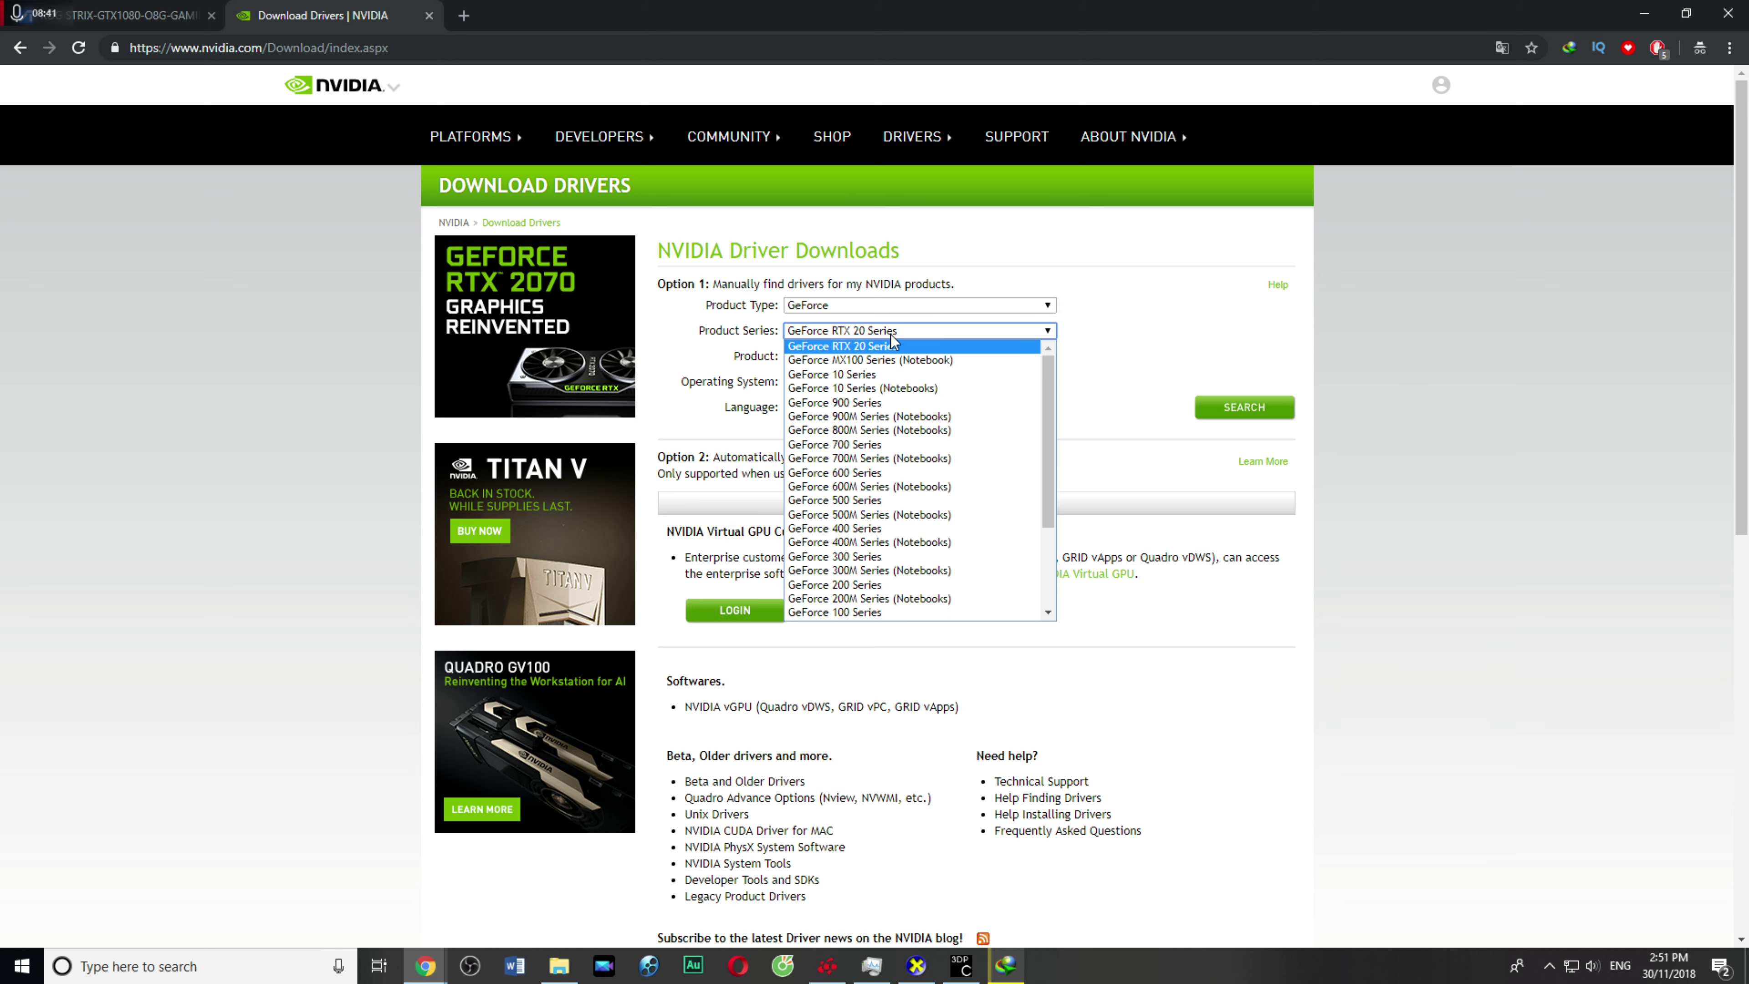
left_click(873, 376)
left_click(946, 356)
left_click(918, 384)
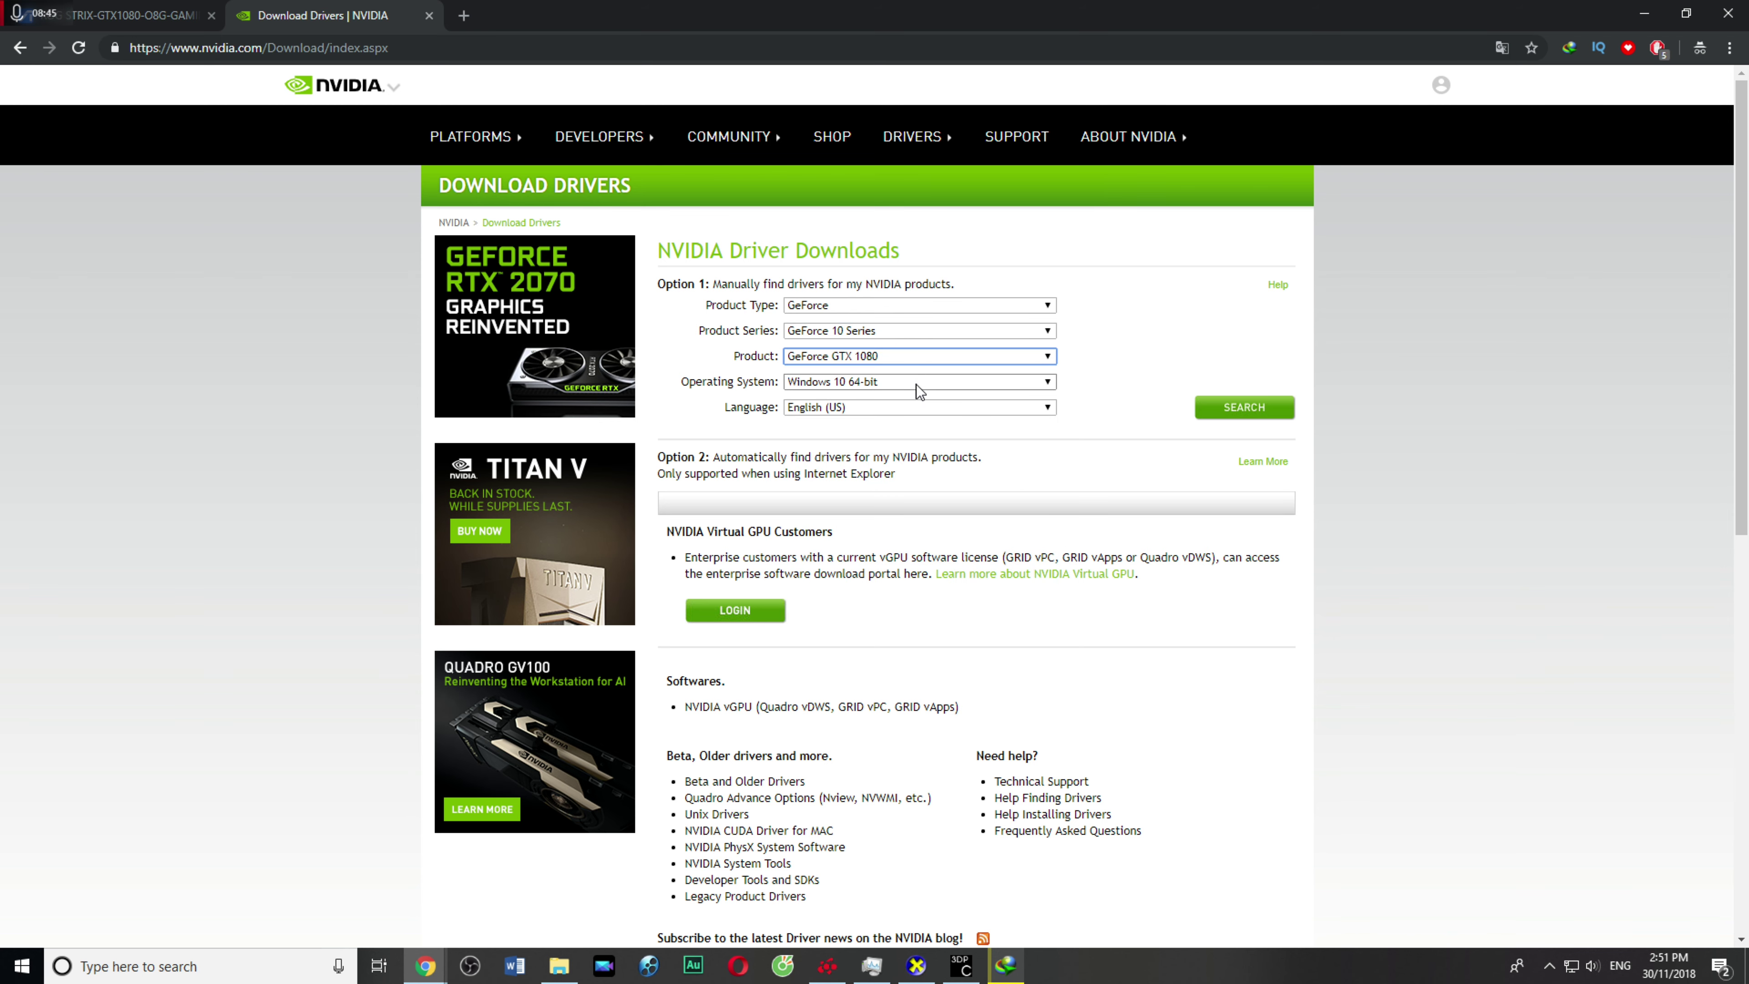
left_click(1223, 411)
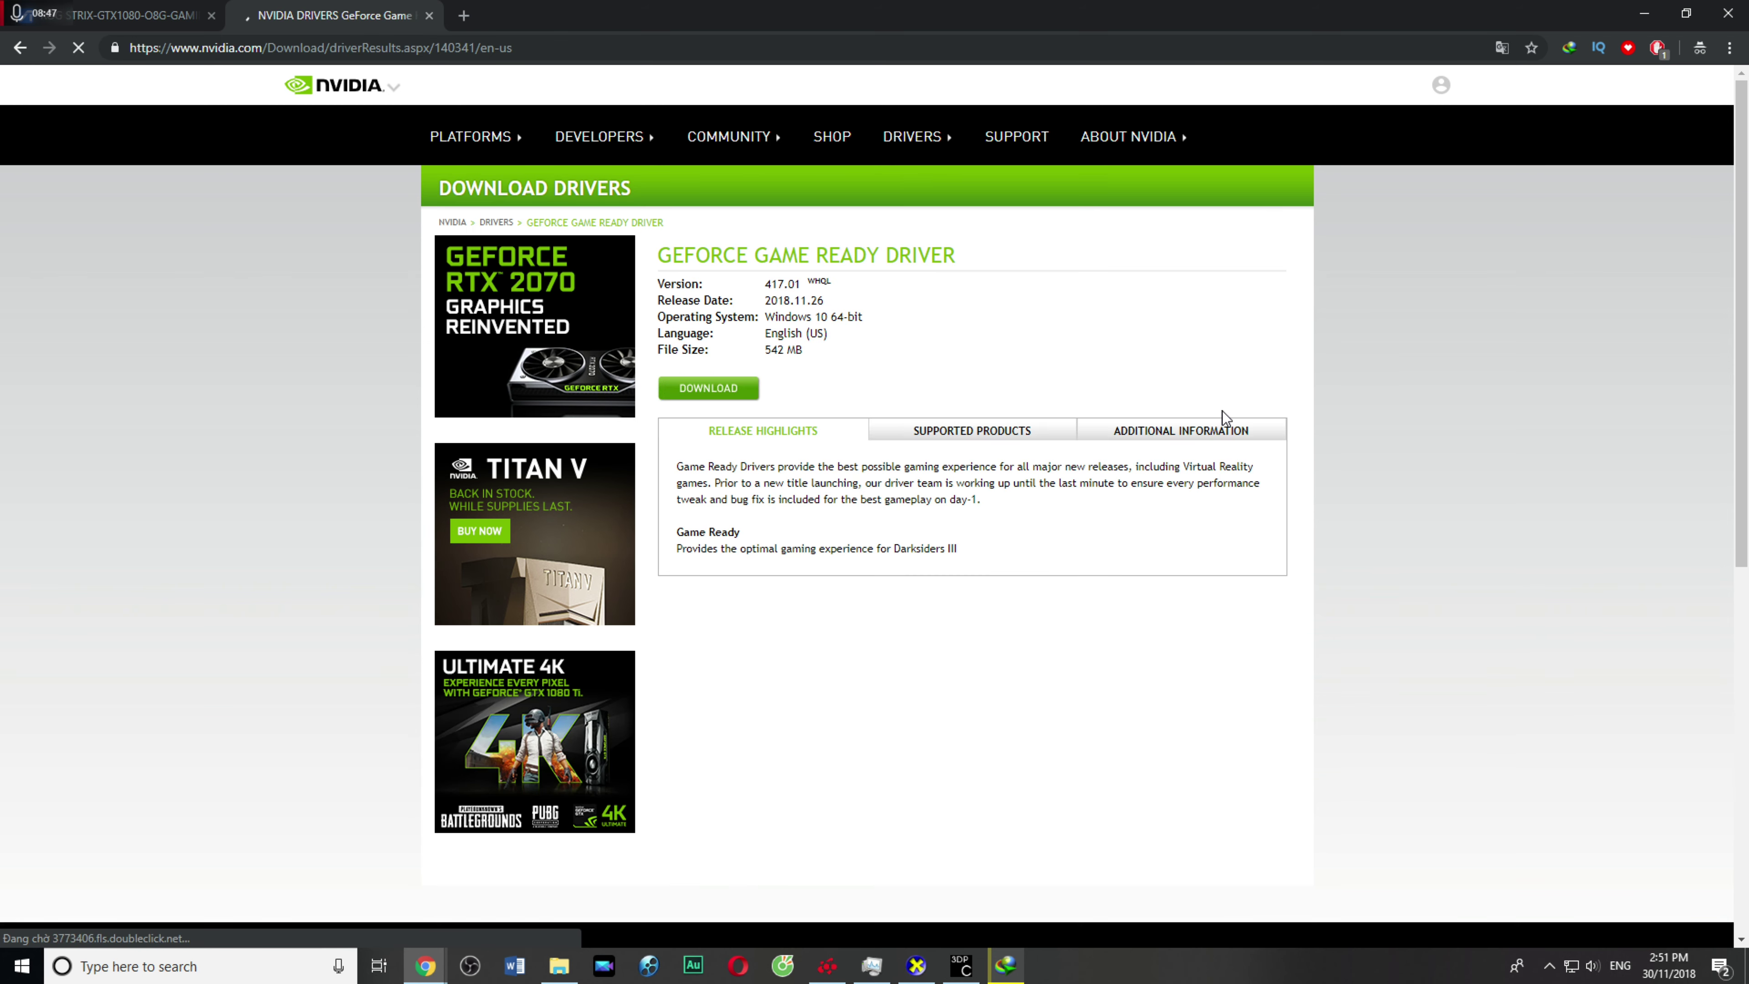
Step: Check the release date of the GeForce Game Ready Driver on the NVIDIA results page
left_click(716, 389)
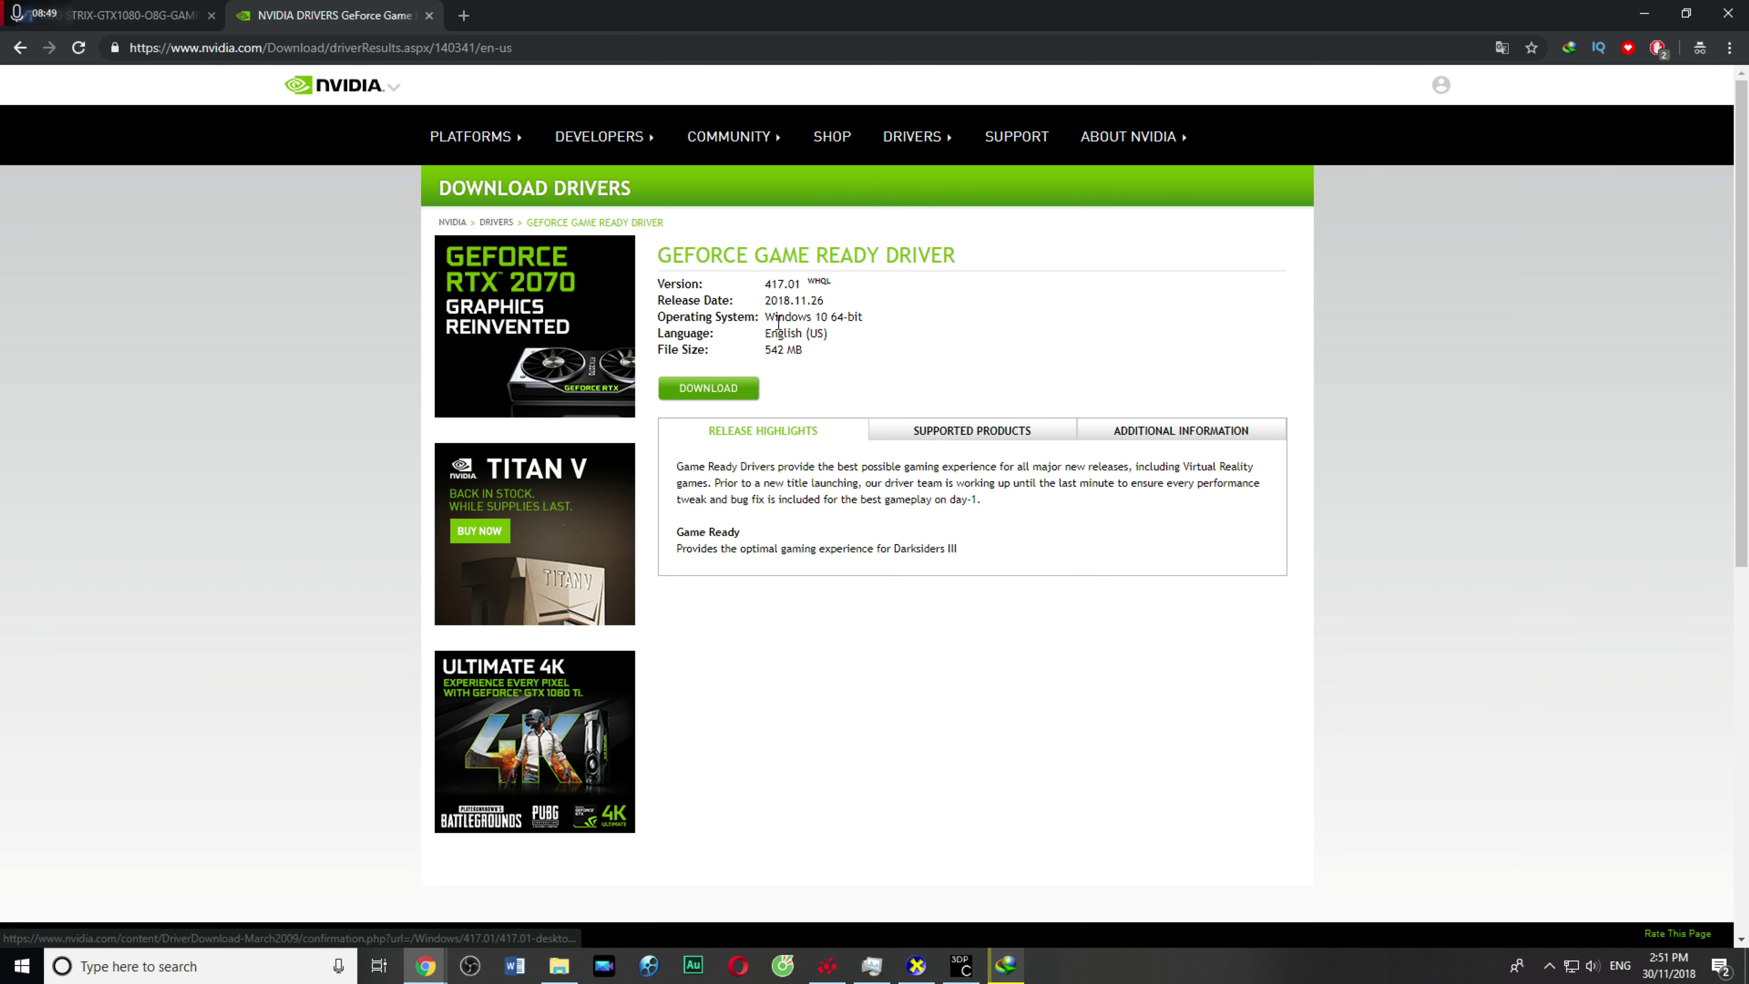
left_click_drag(829, 304, 770, 312)
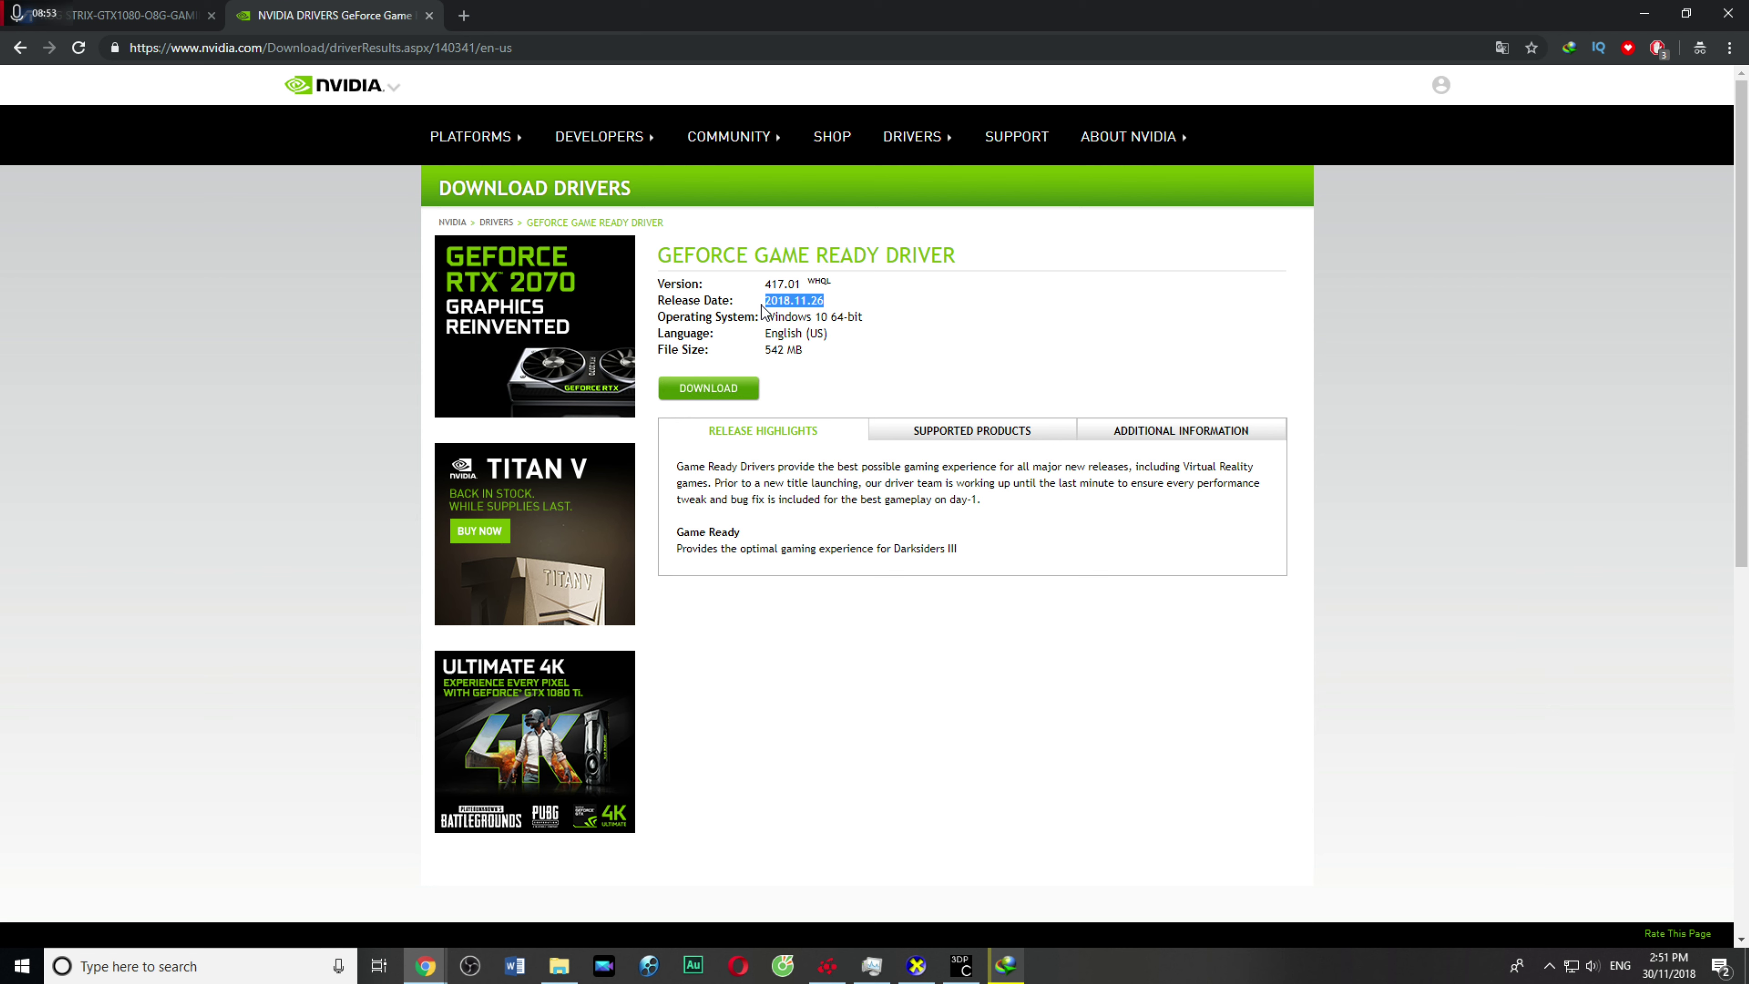
left_click(797, 301)
double_click(815, 299)
left_click(807, 301)
Step: Compare with the version and release date of the VGA driver on the ASUS support page
left_click(122, 9)
scroll(968, 632, "down", 4)
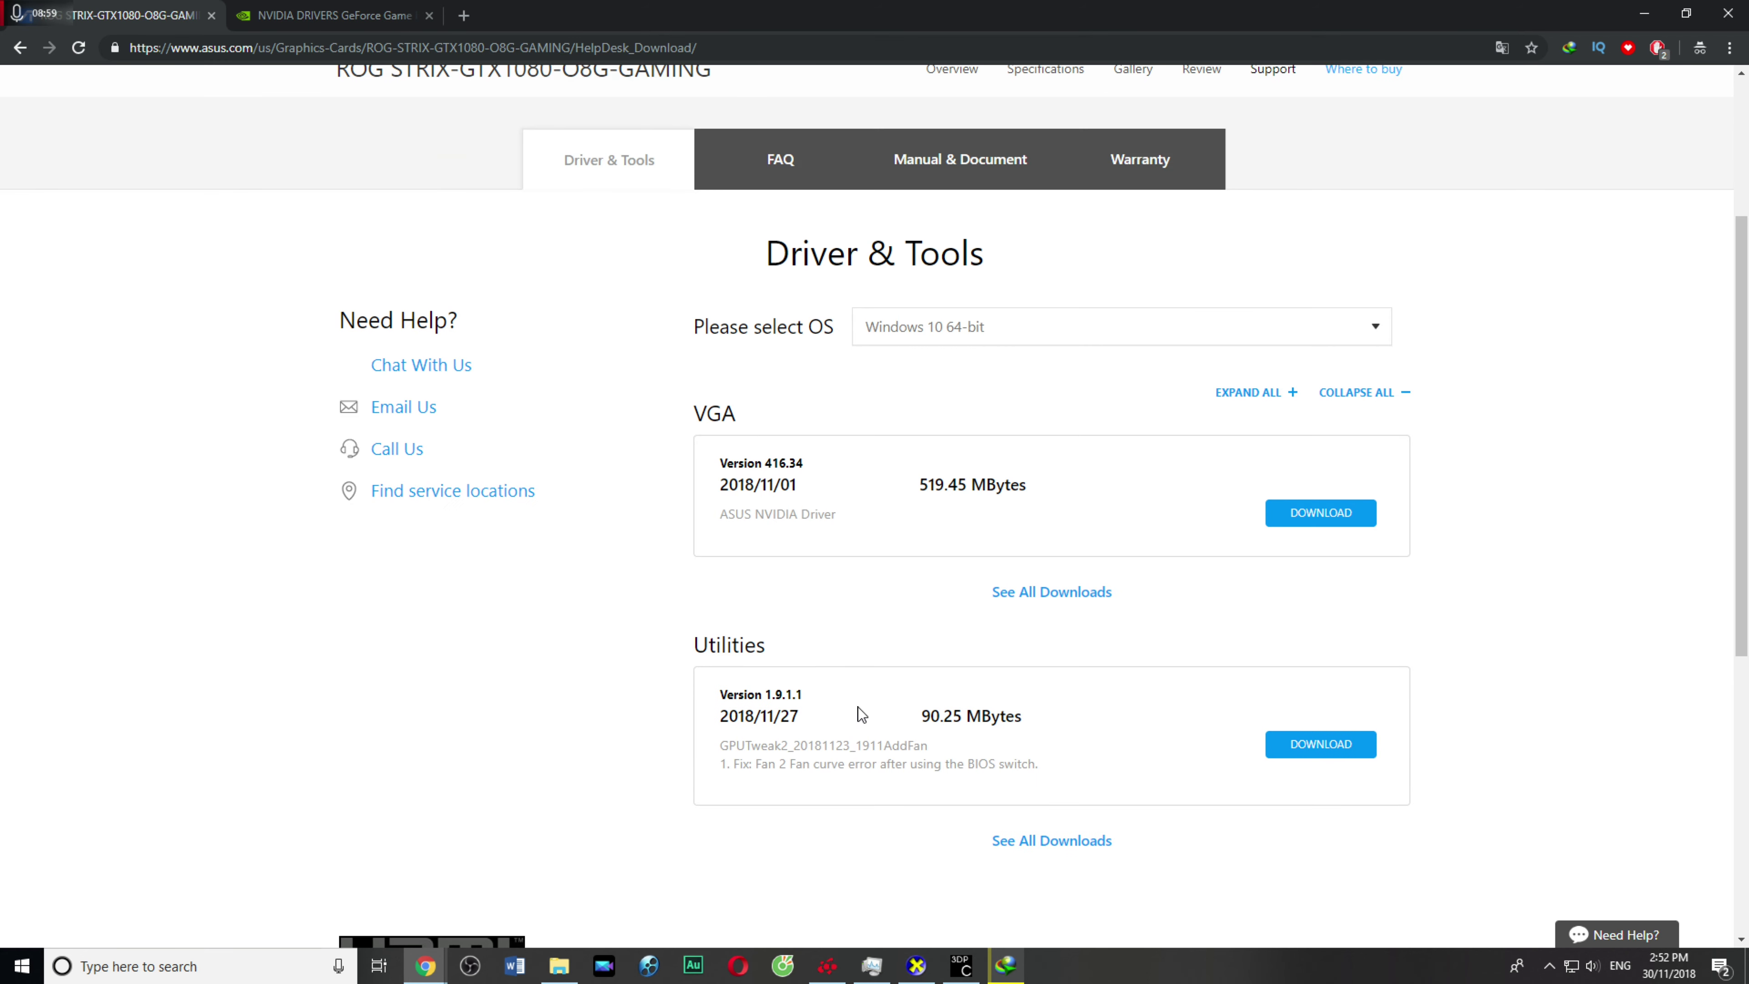
left_click_drag(798, 482, 720, 461)
left_click(613, 614)
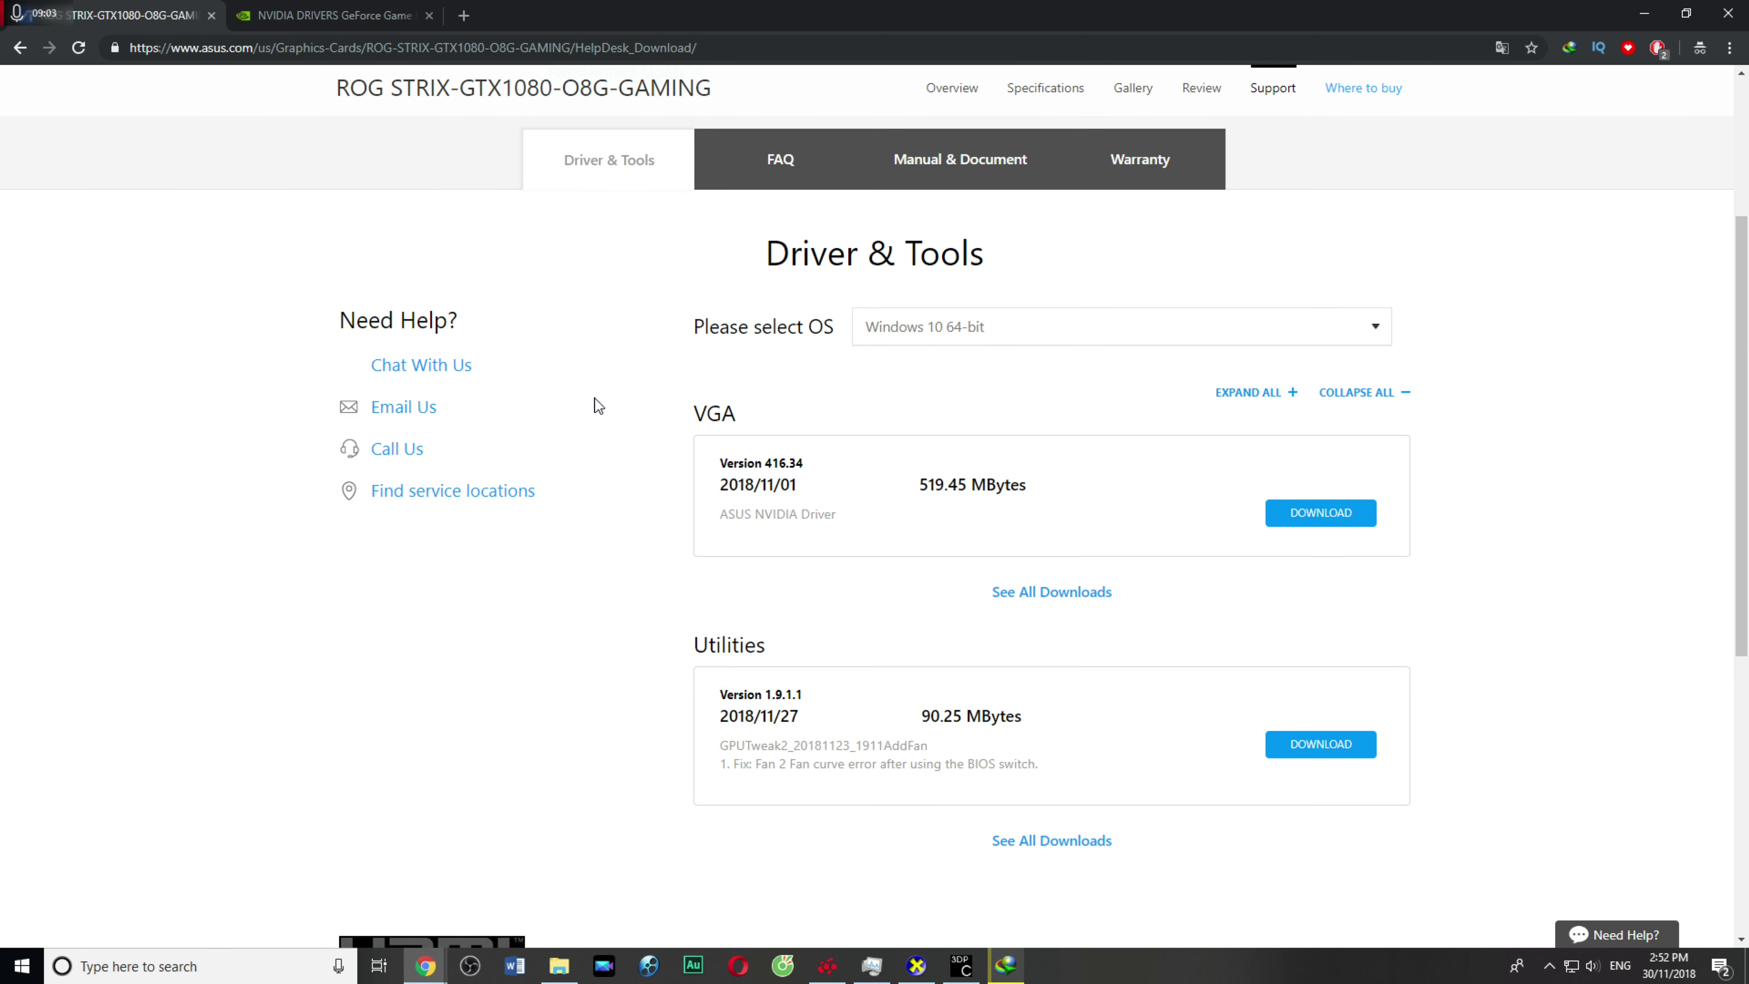
scroll(748, 625, "up", 4)
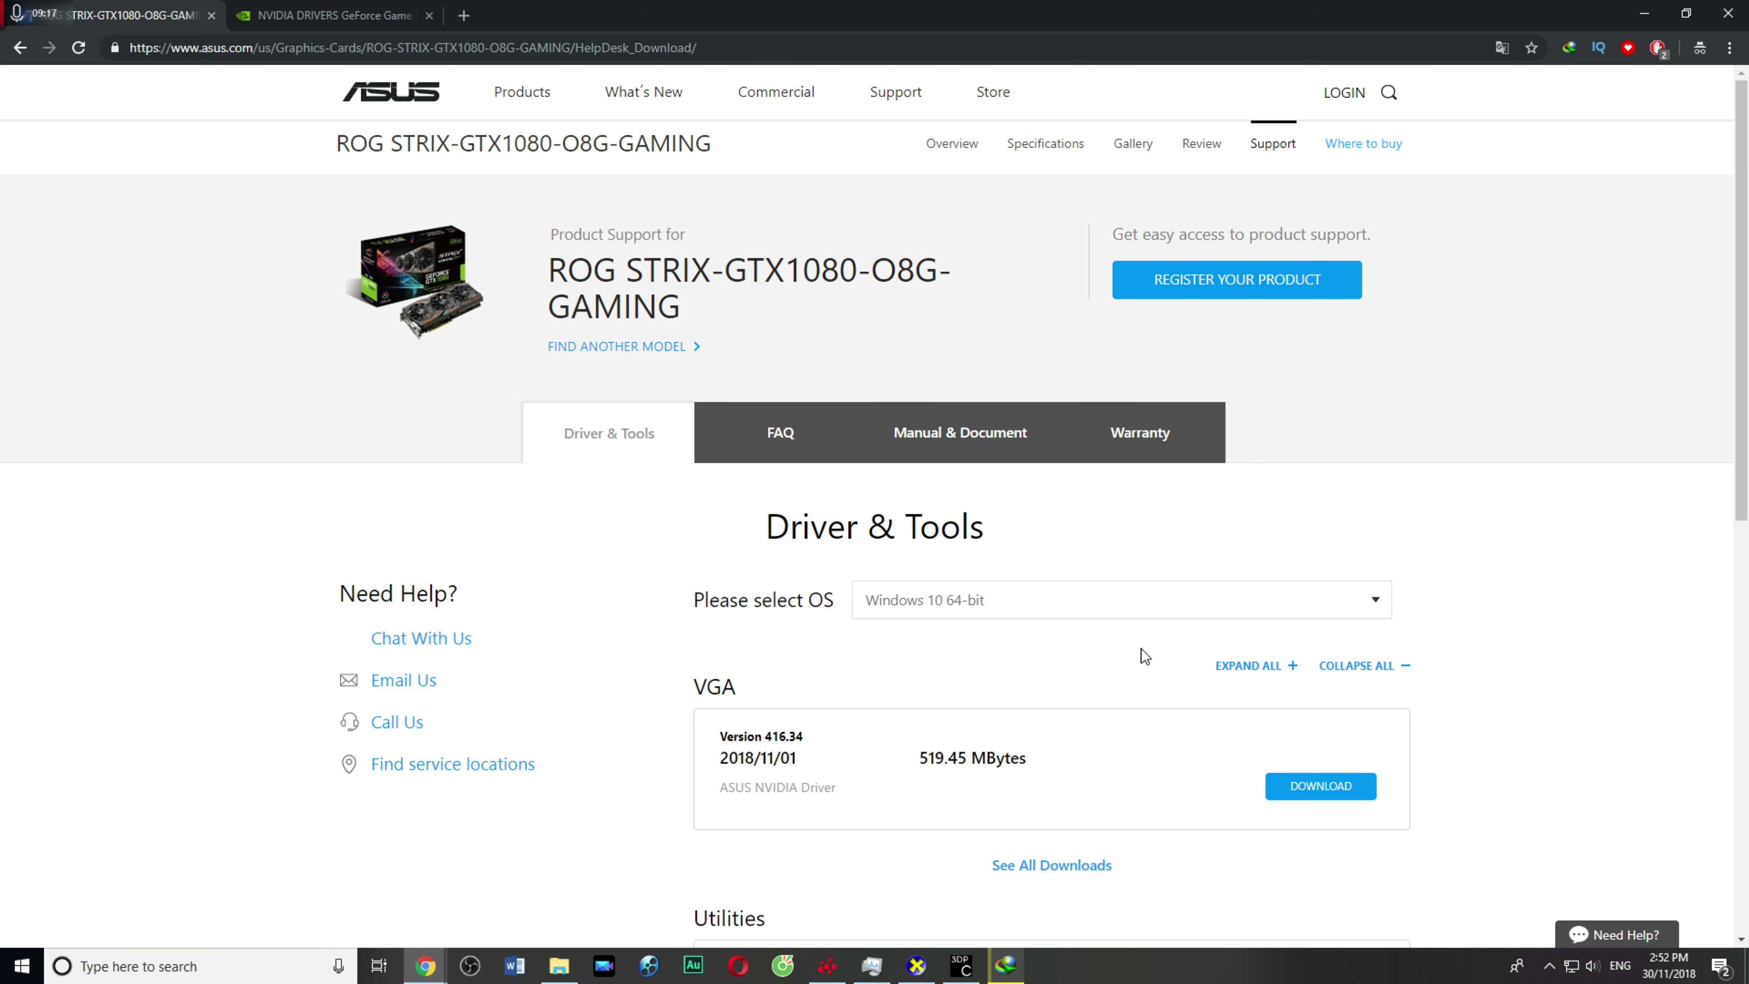
scroll(1144, 656, "down", 1)
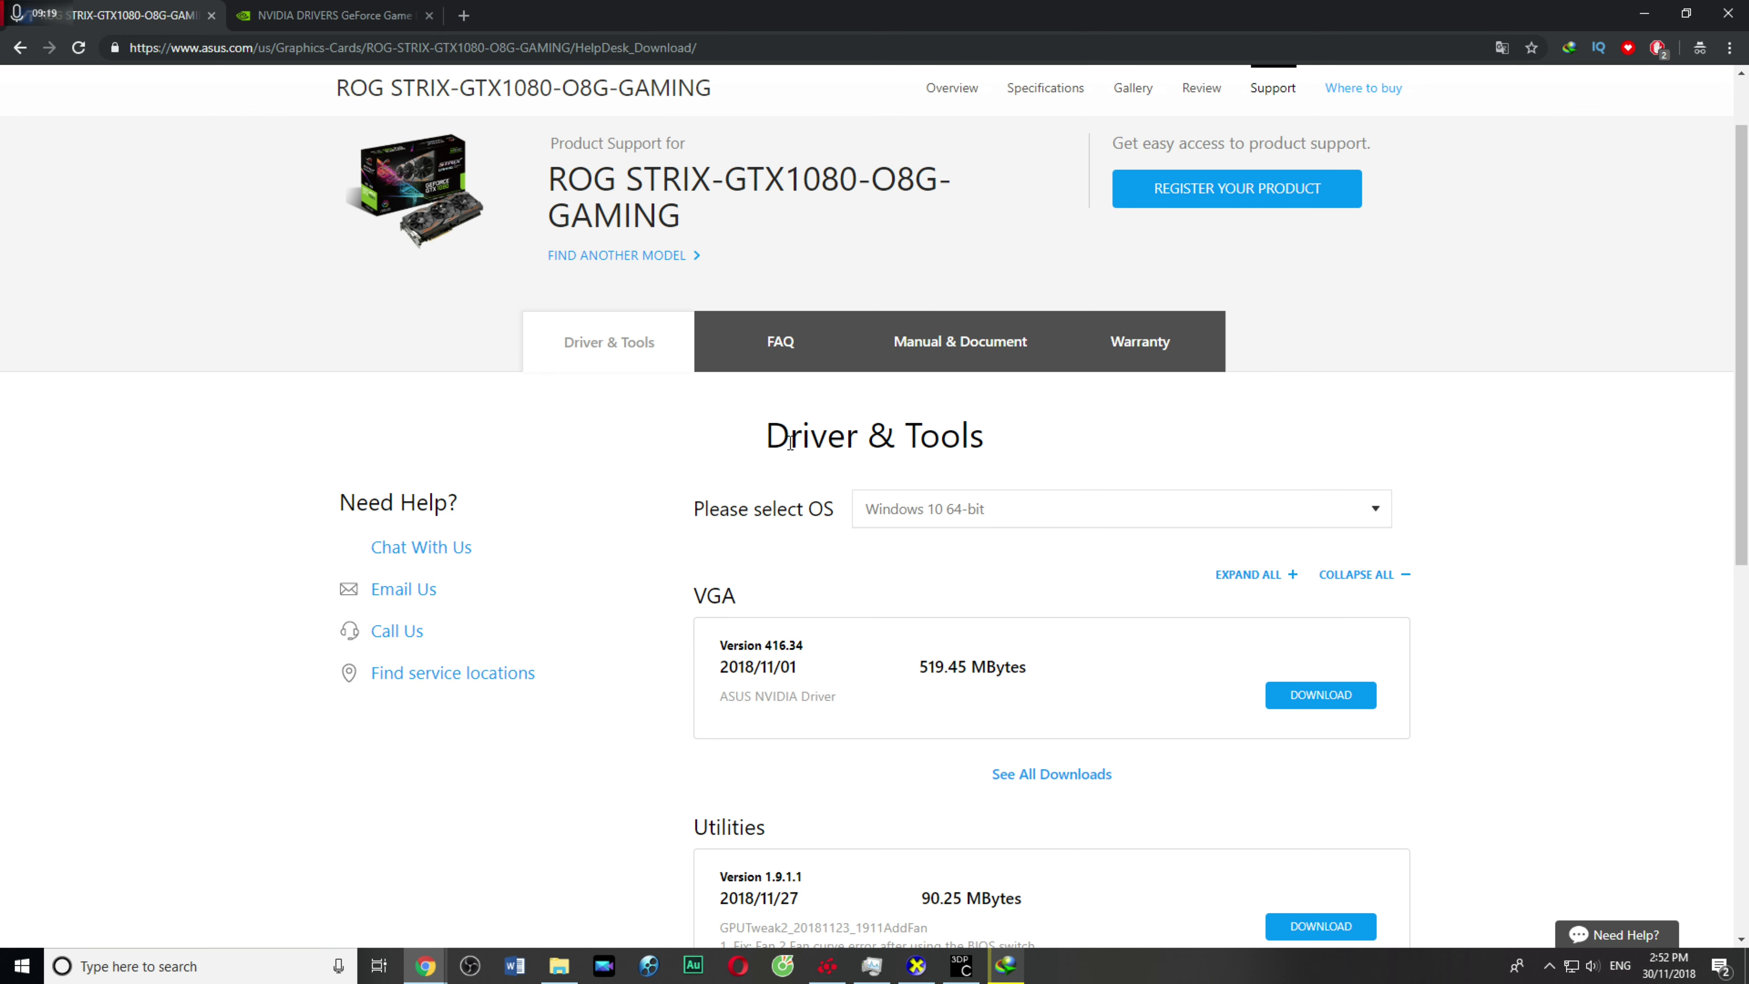
Step: Return to the NVIDIA site, open its page for all NVIDIA drivers and look over the download options
left_click(370, 14)
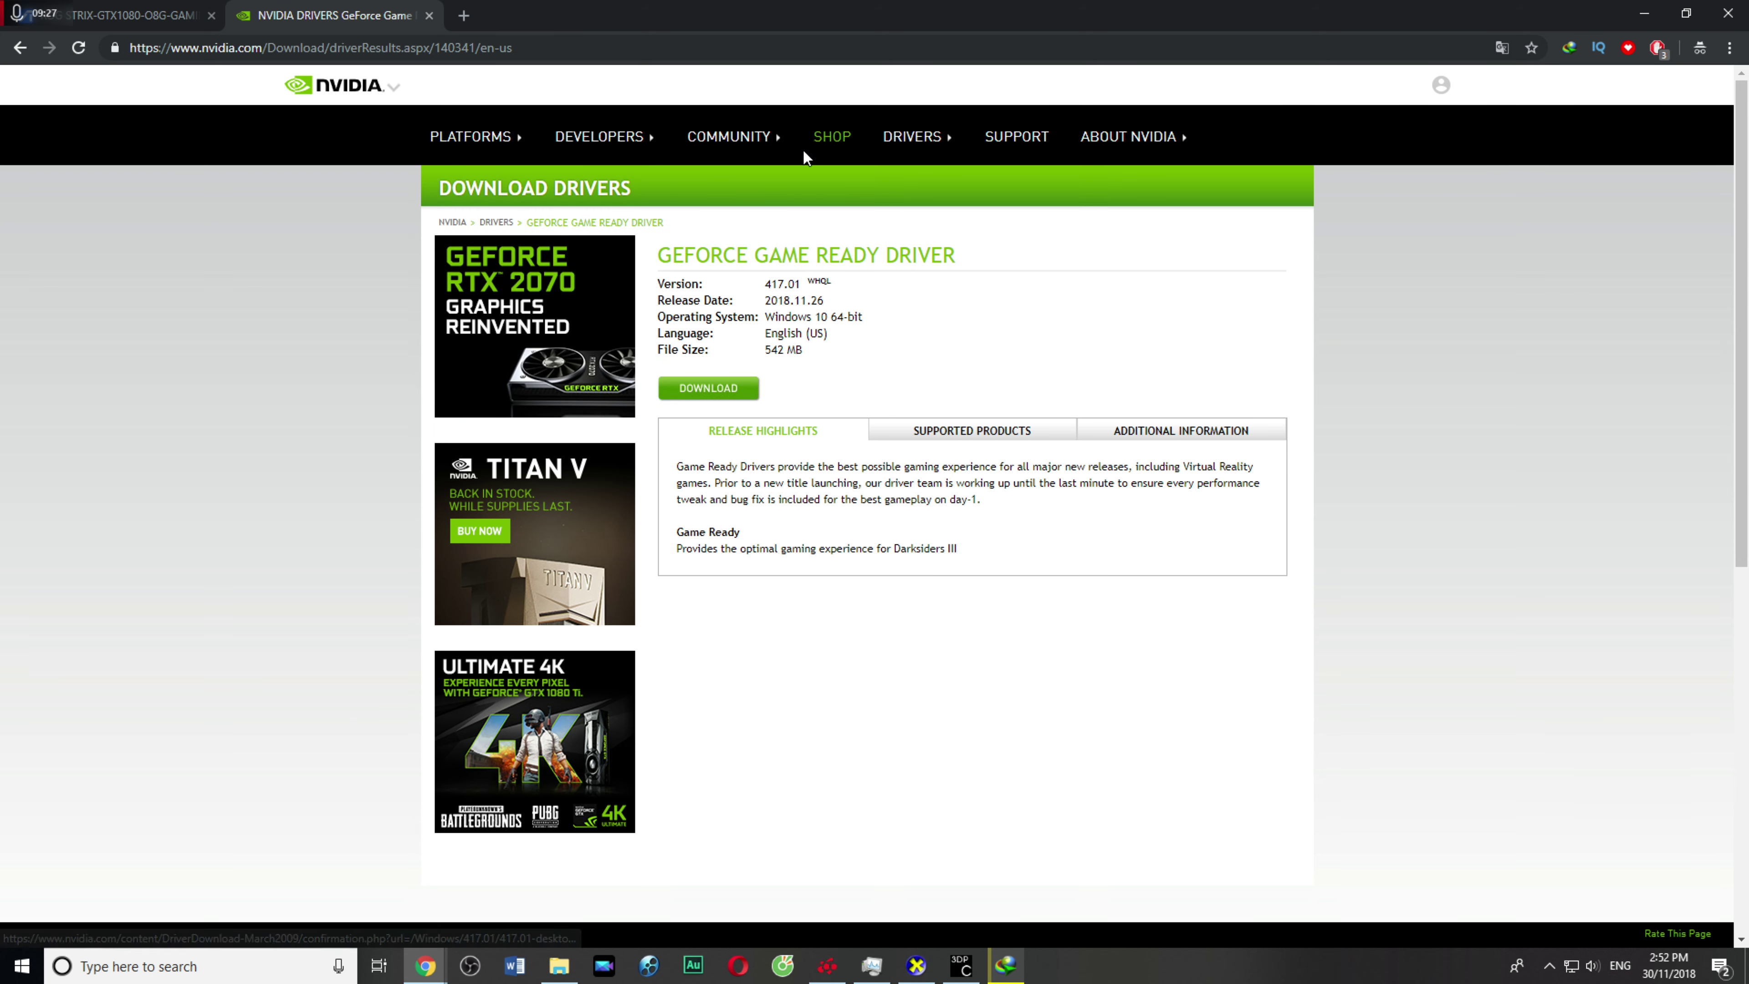
mouse_move(721, 140)
mouse_move(916, 141)
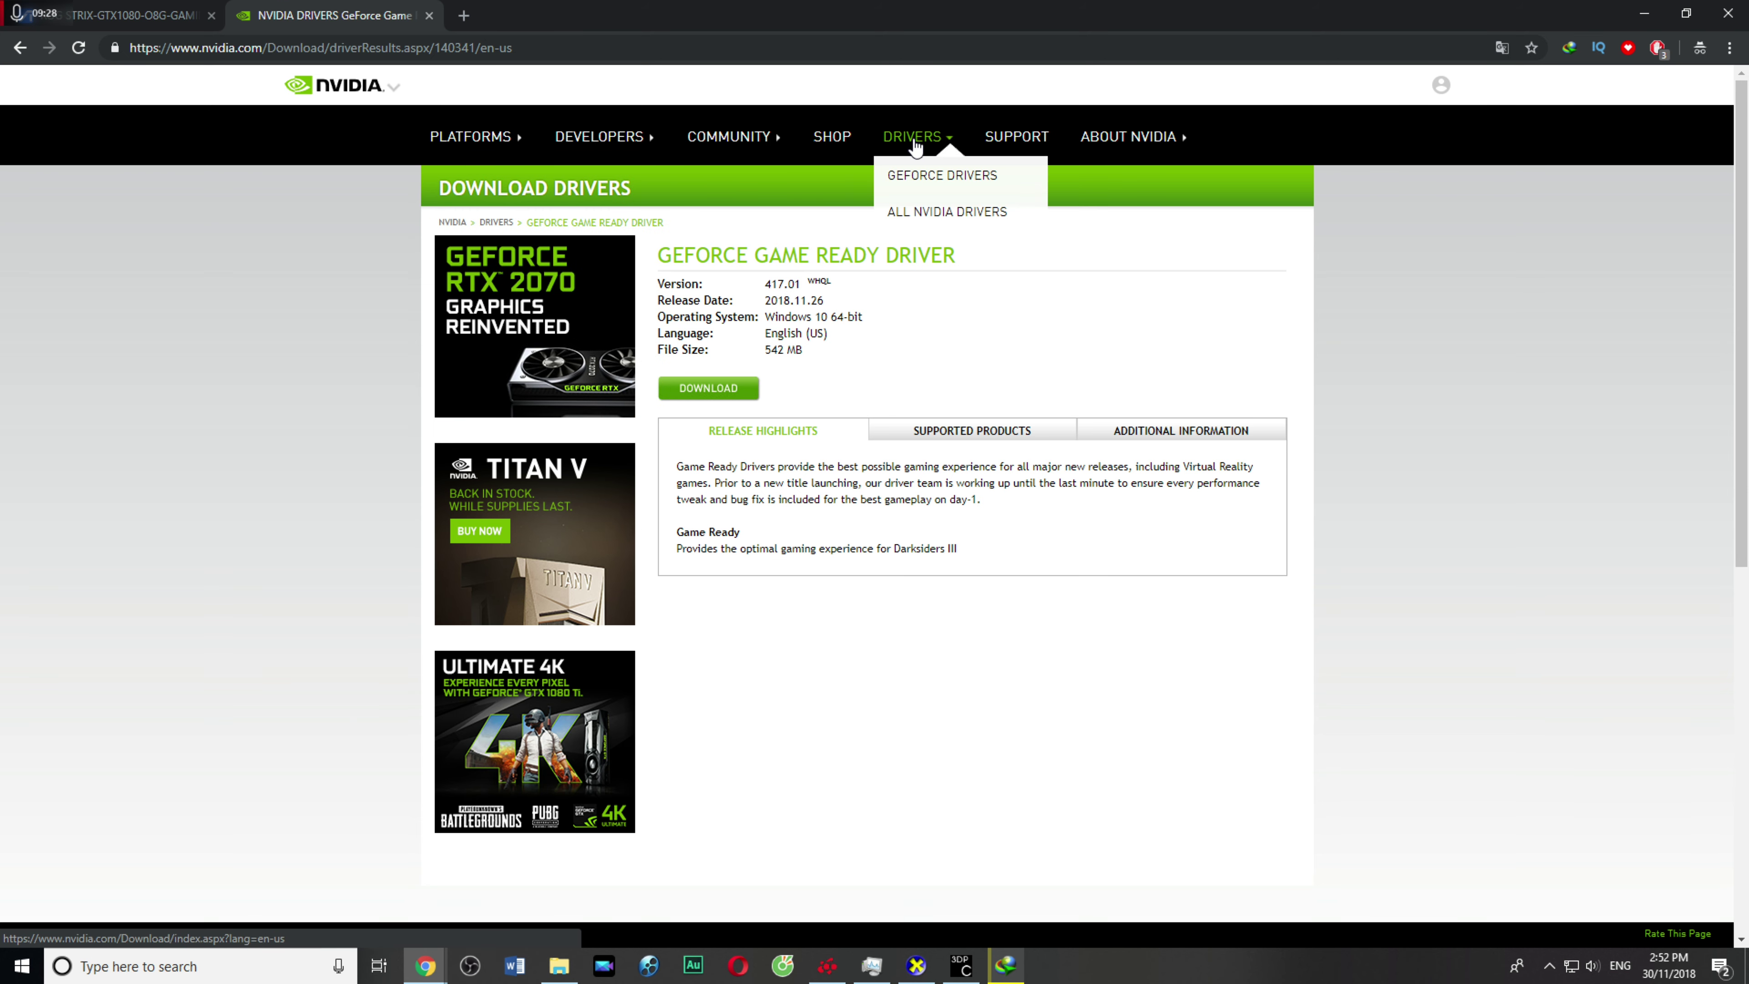
left_click(927, 214)
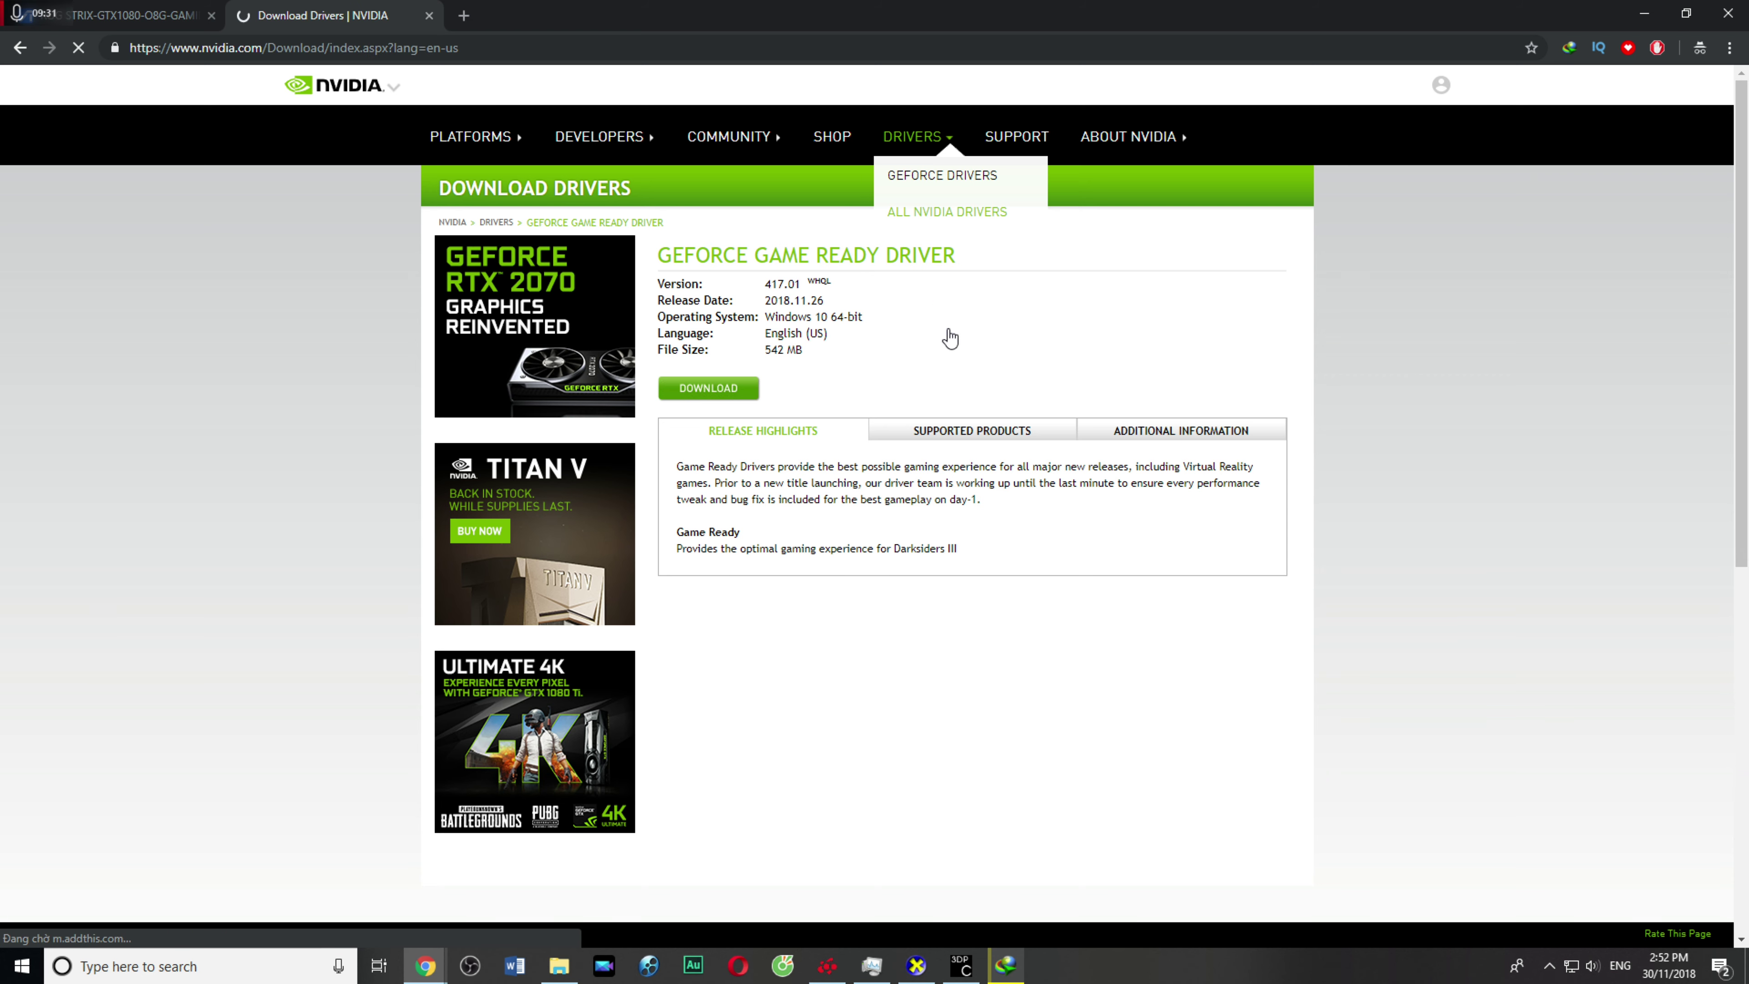
scroll(918, 556, "down", 4)
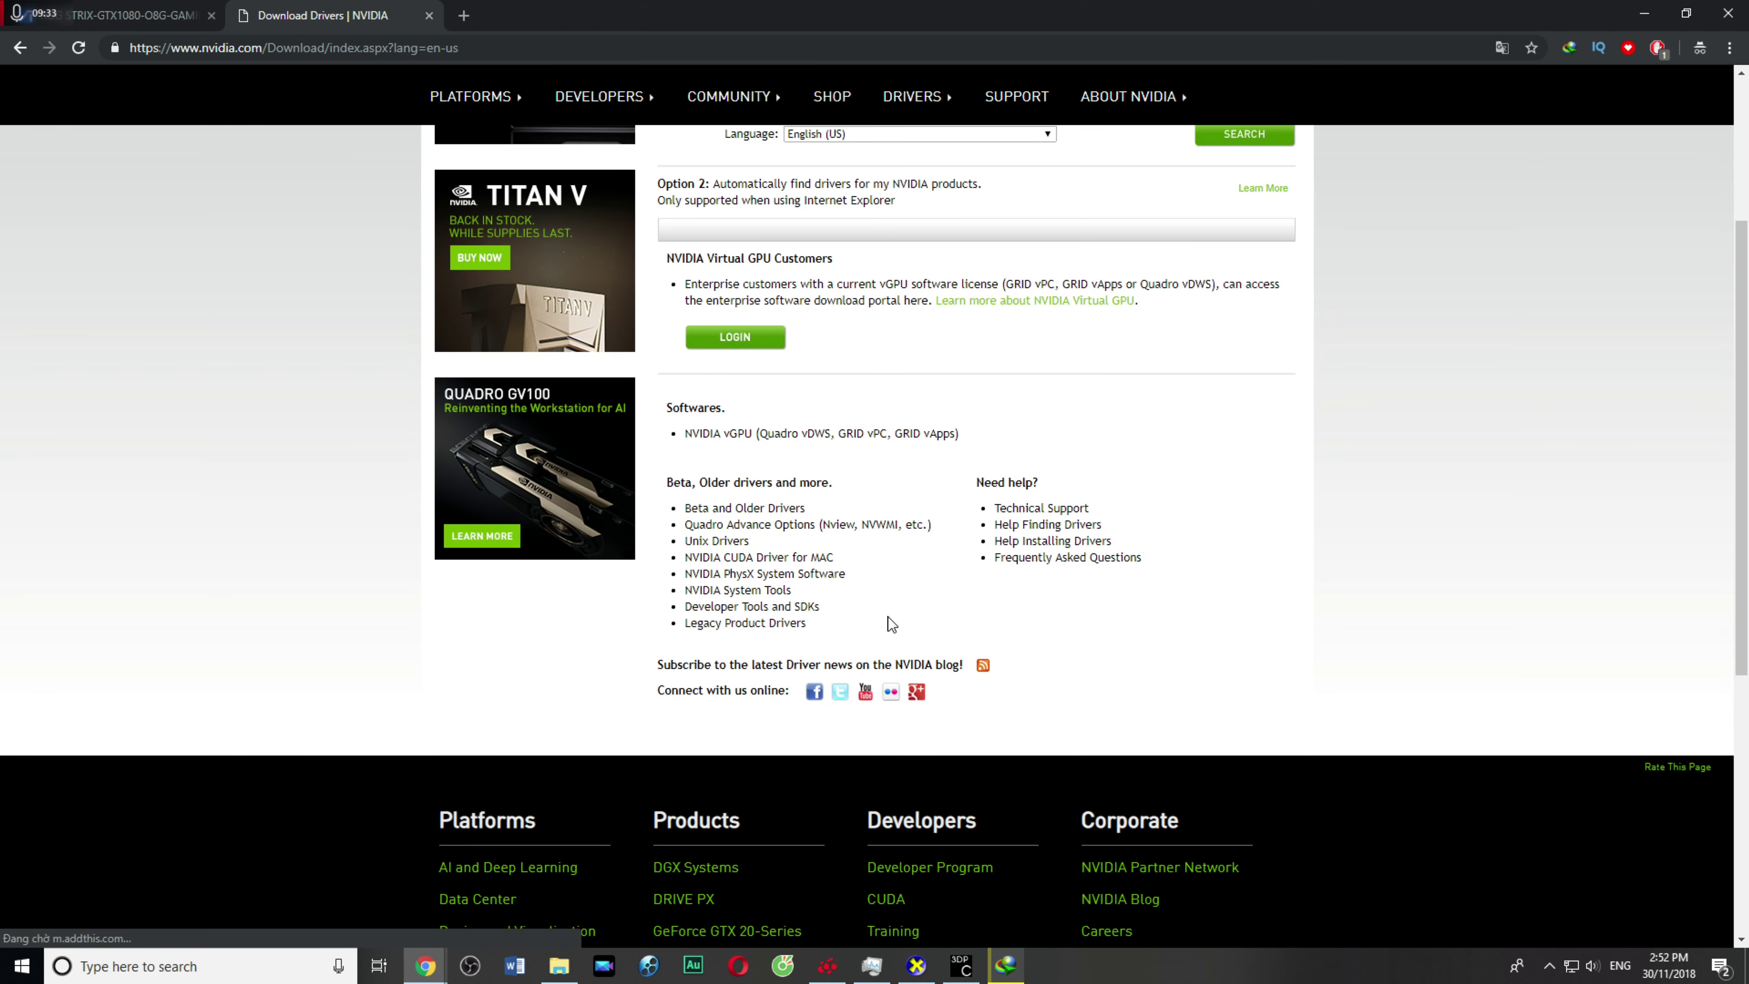
scroll(888, 607, "up", 3)
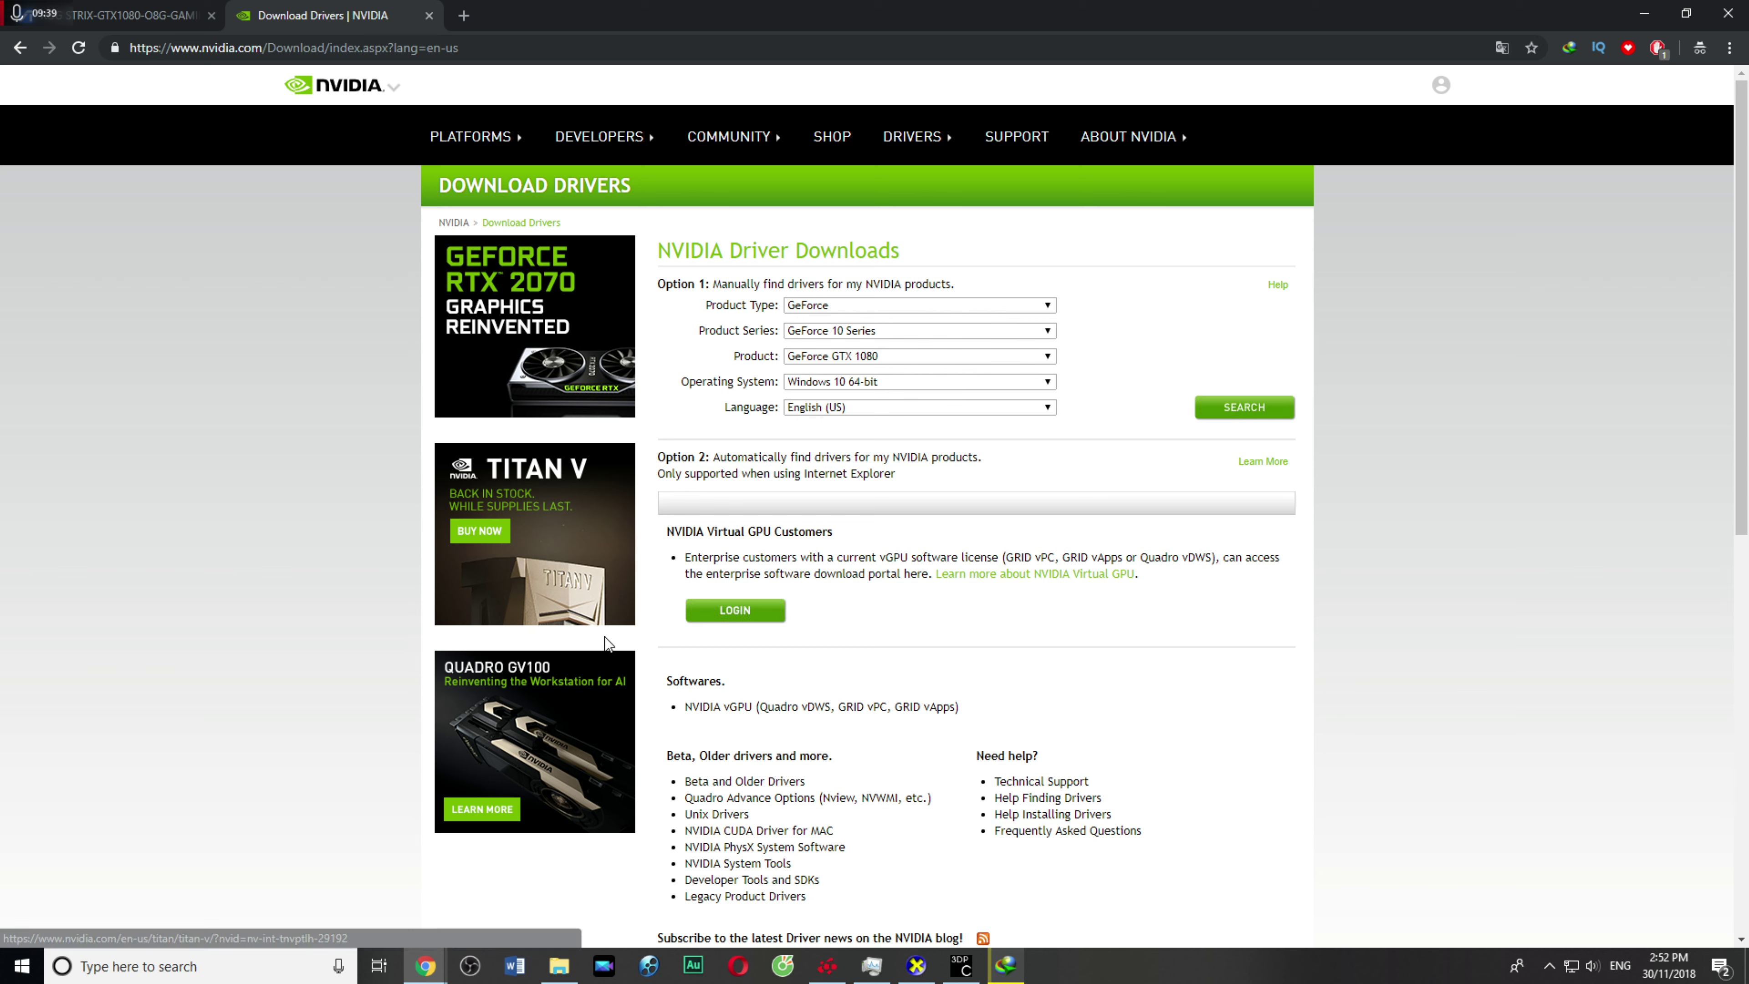
Step: Open the GeForce drivers page and request the automatic-update GeForce Experience installer, closing its download dialog
mouse_move(915, 141)
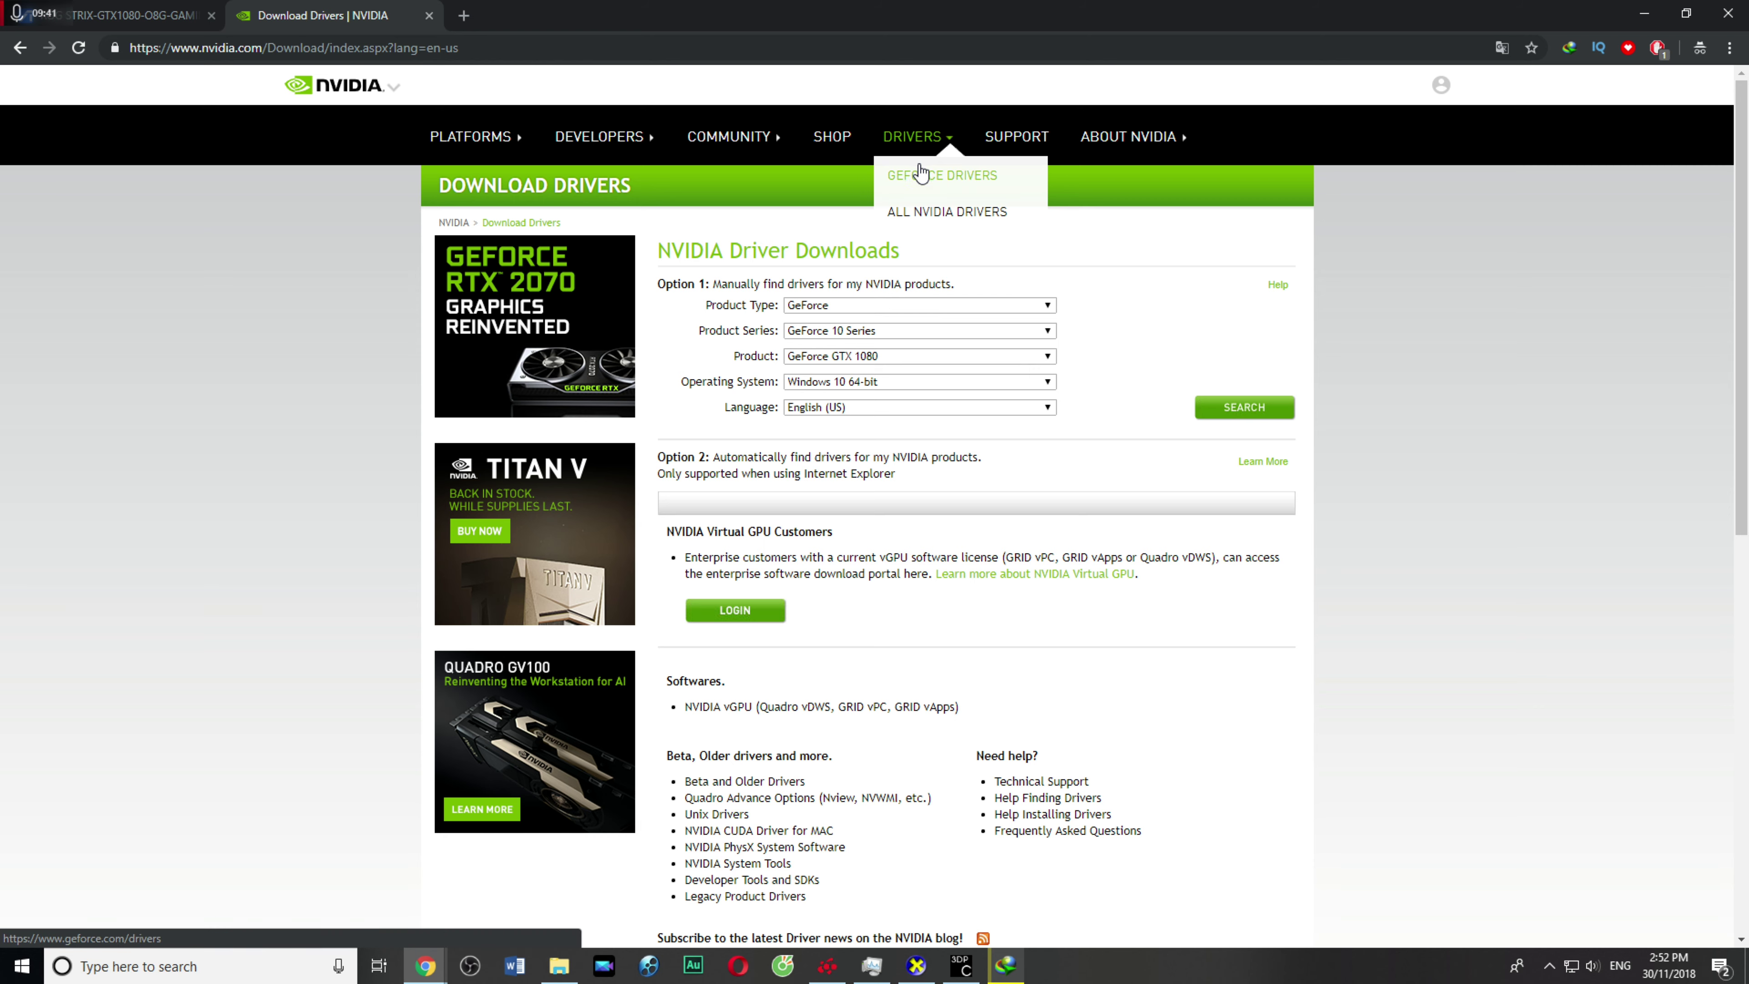
left_click(931, 176)
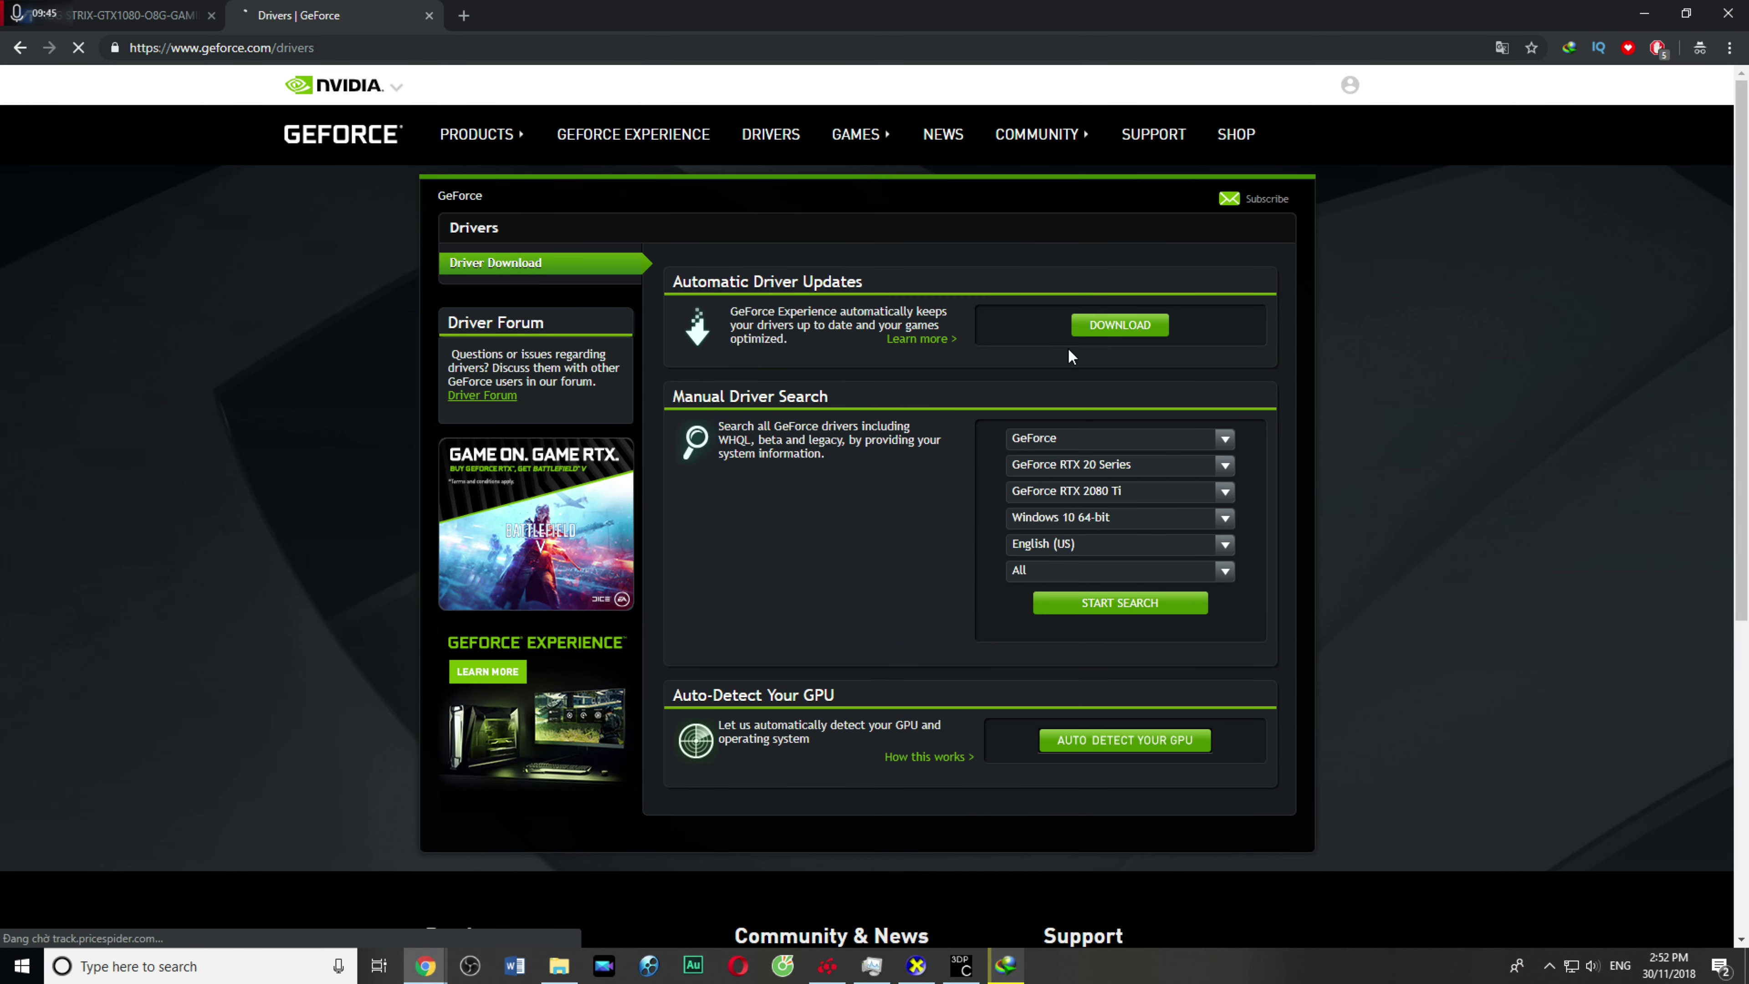
left_click(1112, 326)
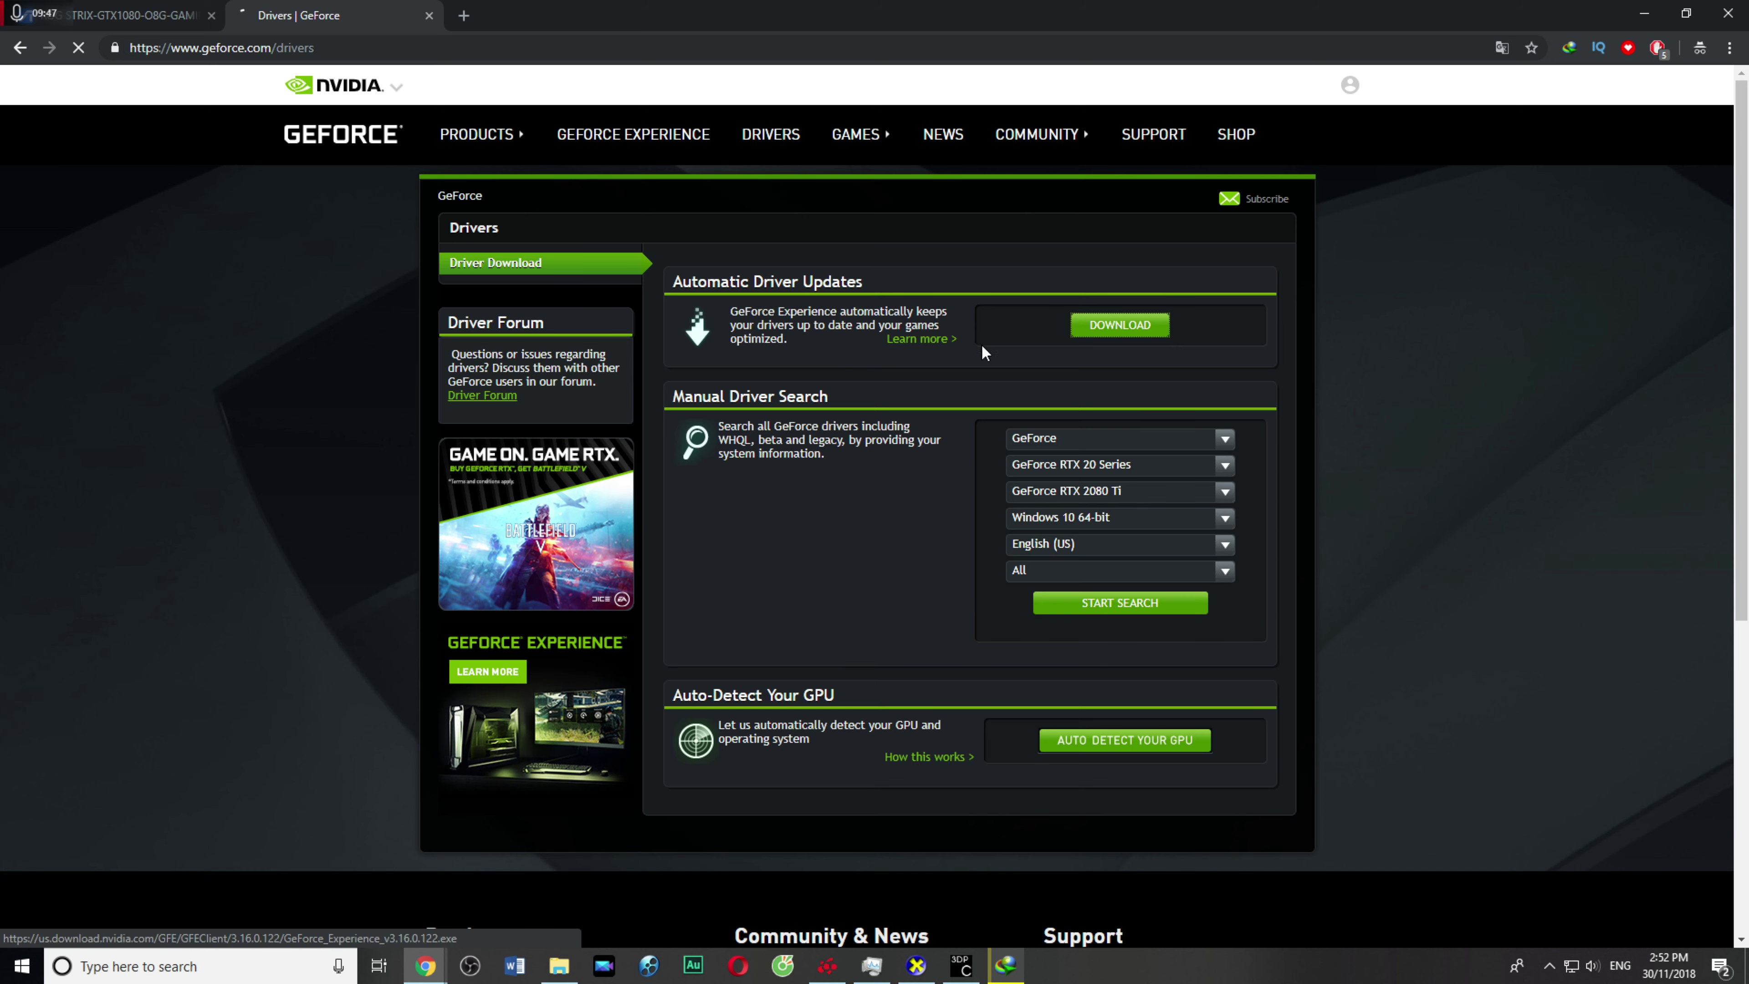
left_click_drag(901, 376, 733, 423)
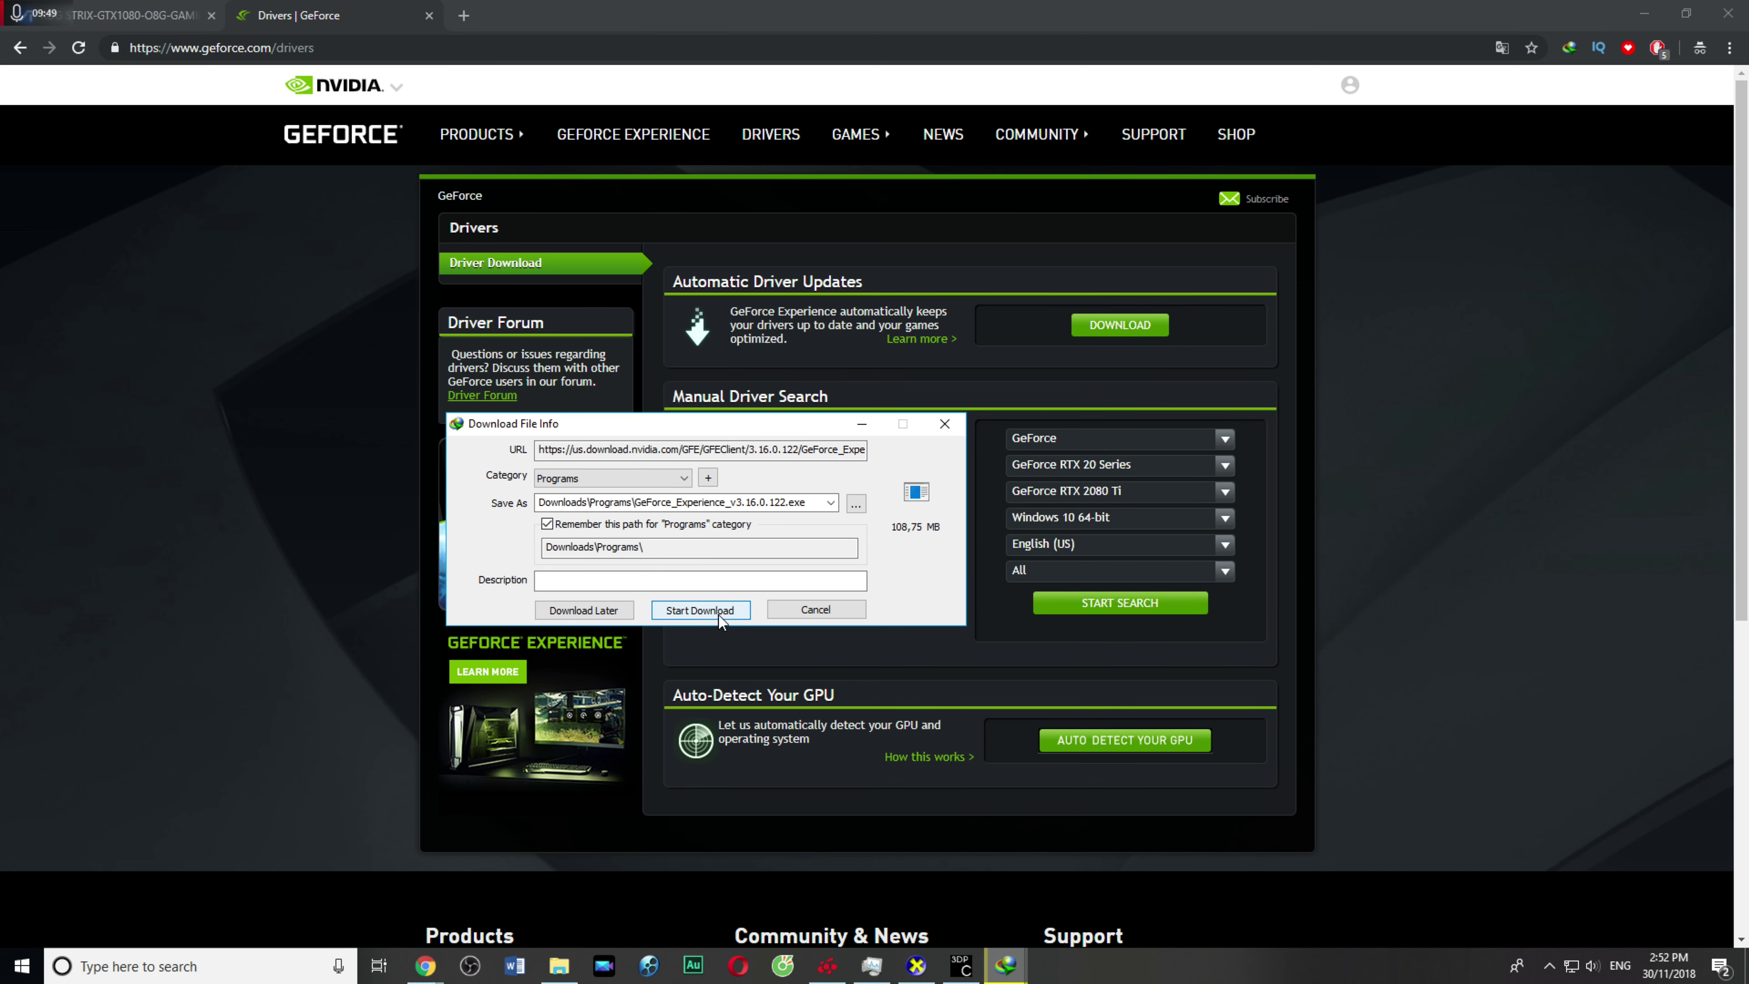
left_click(745, 617)
Step: Search the web for "amd" and open the AMD Drivers and Support page from the results
left_click(246, 47)
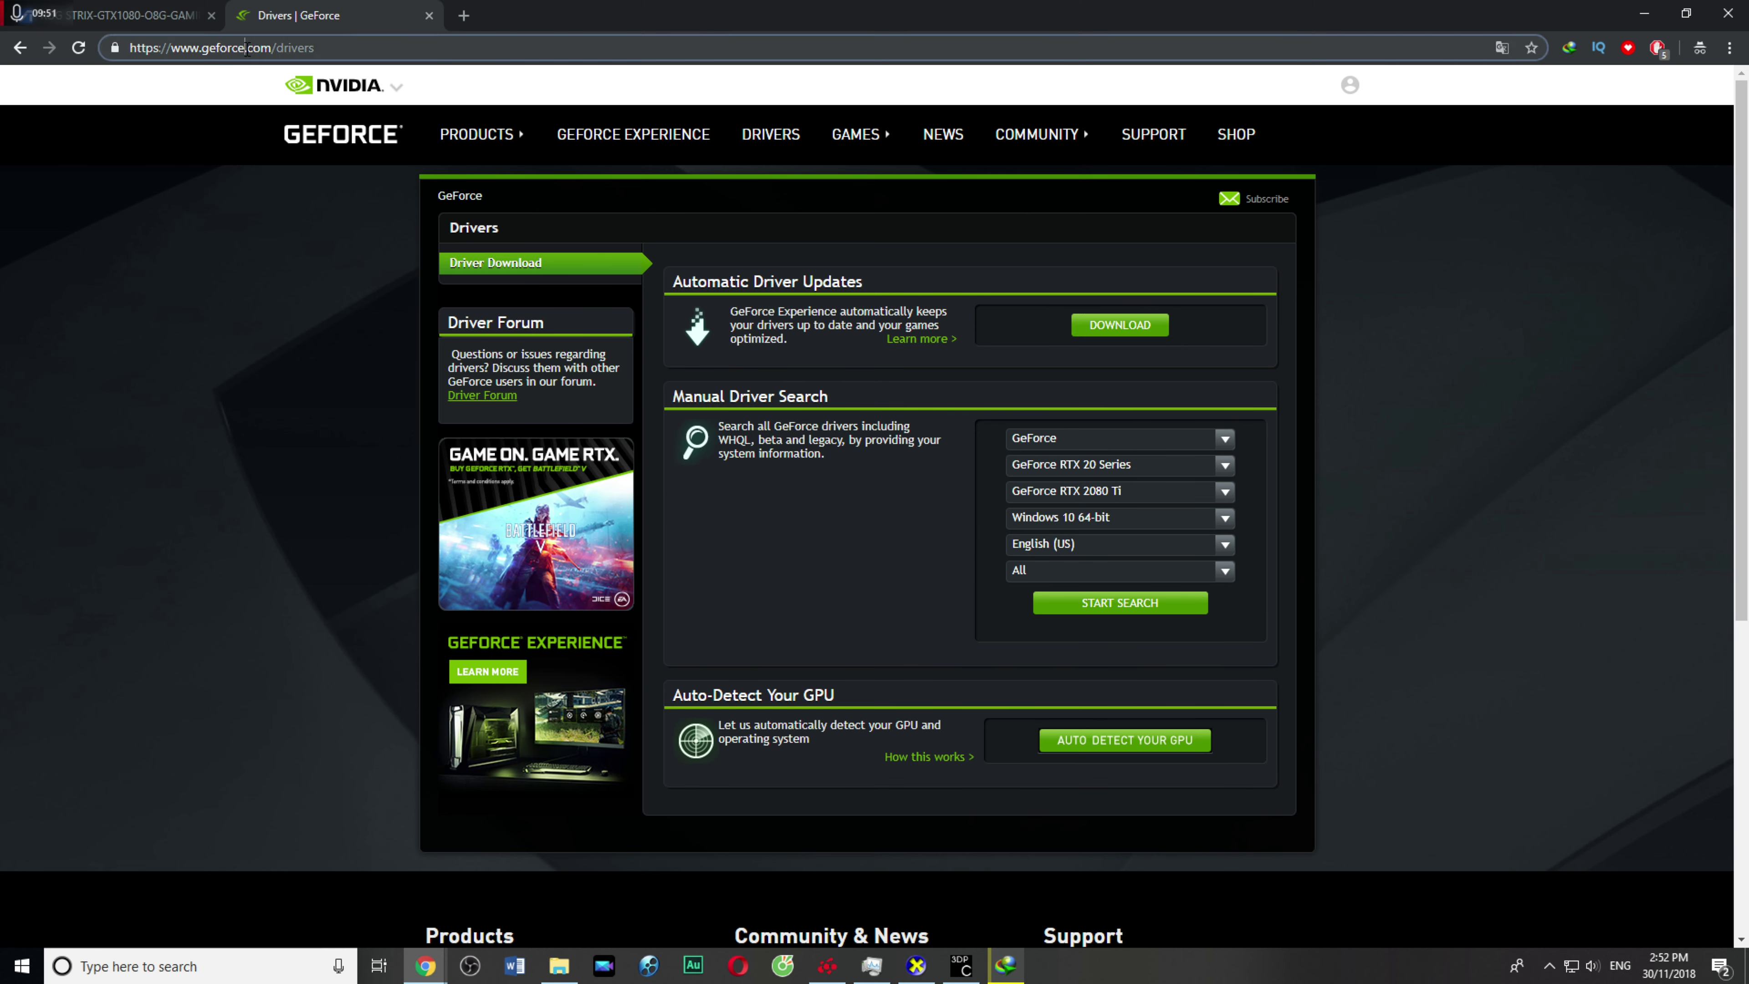
type("amd")
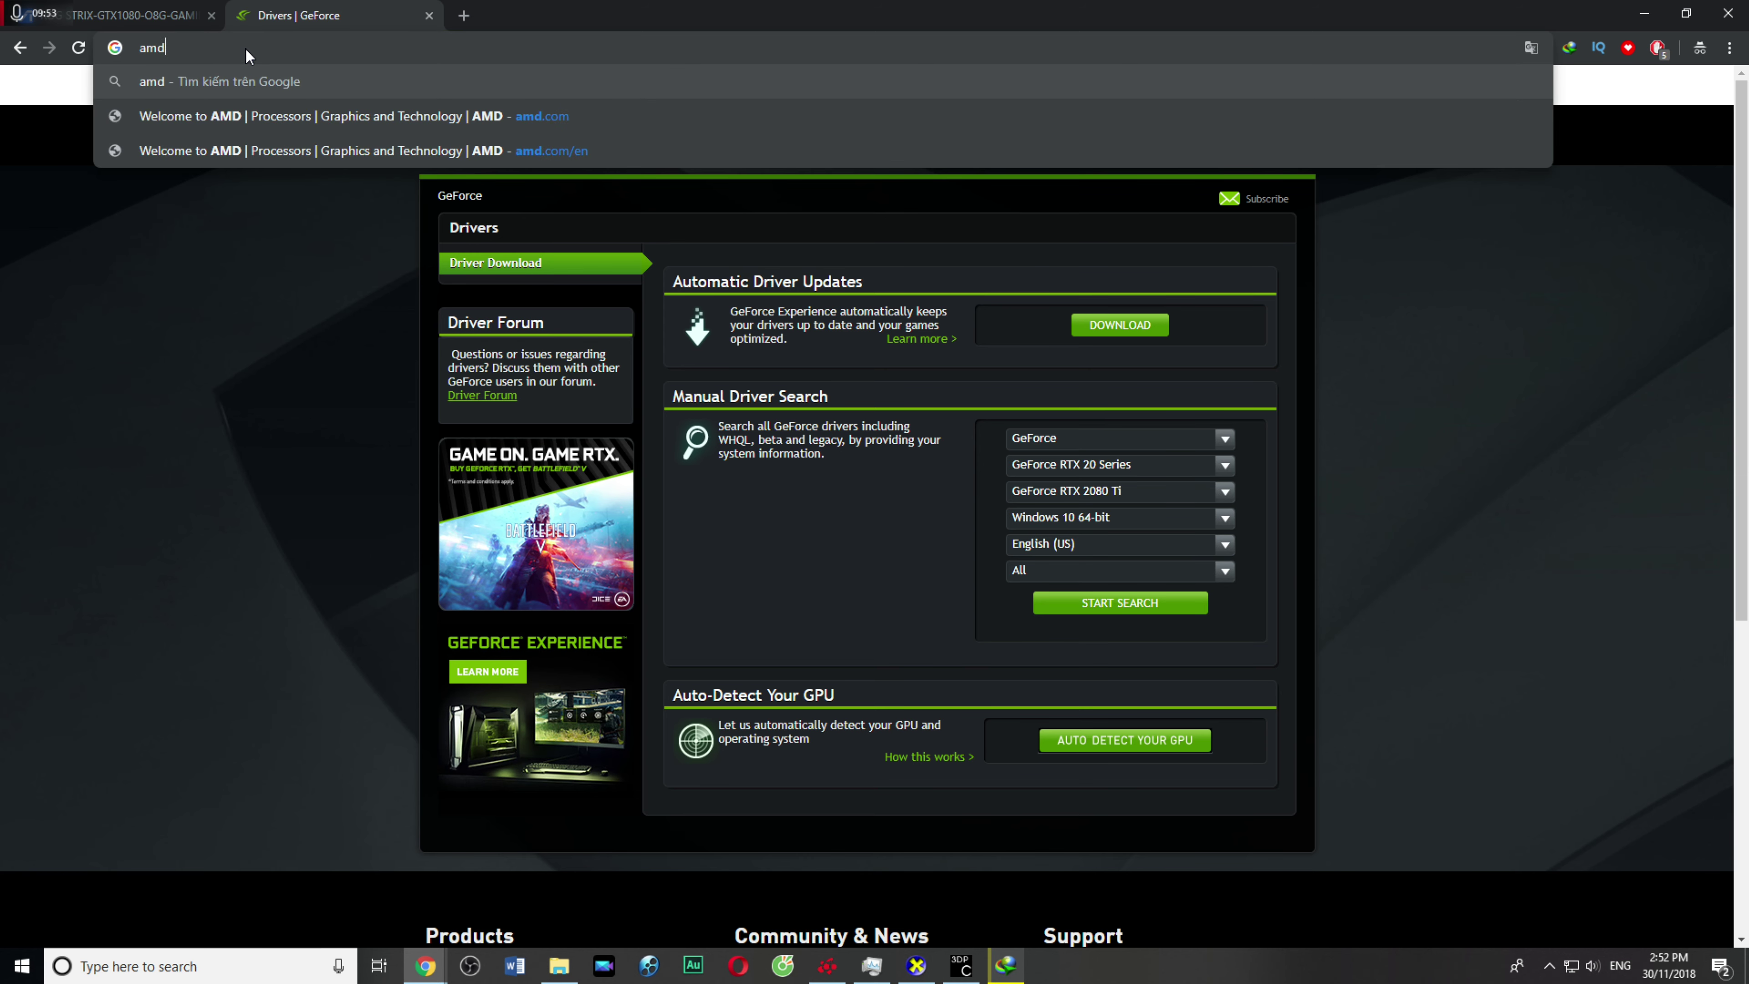
key("Return")
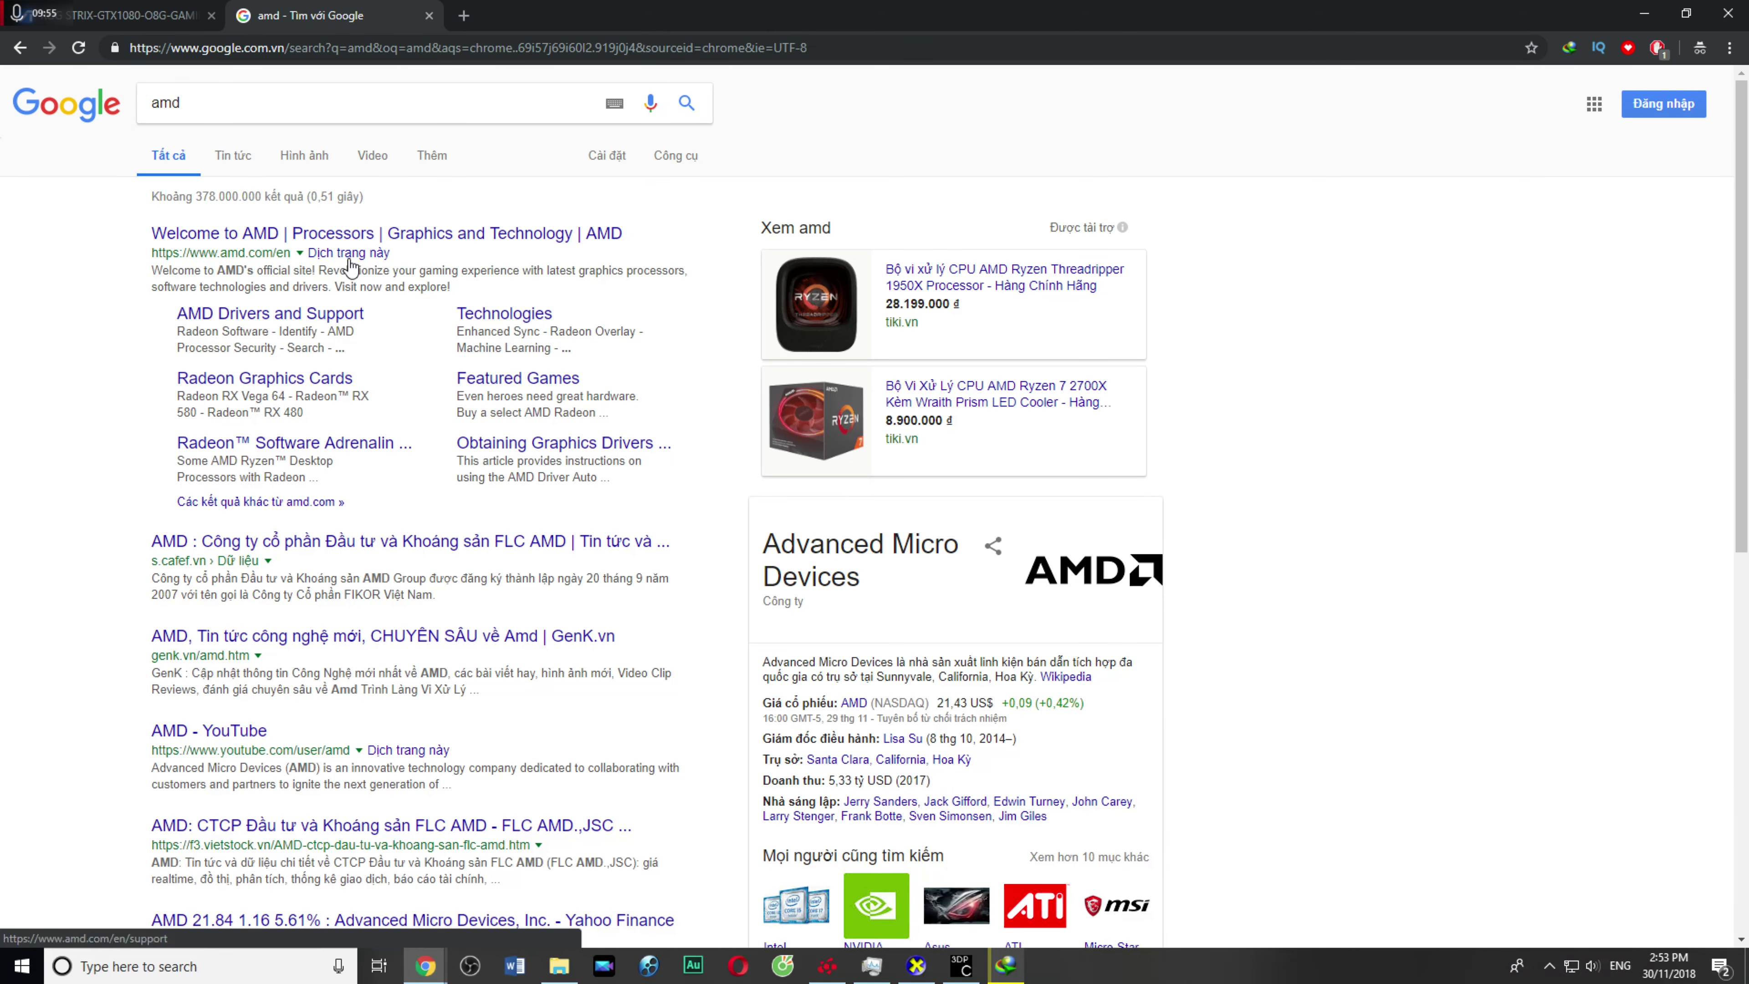
left_click(303, 316)
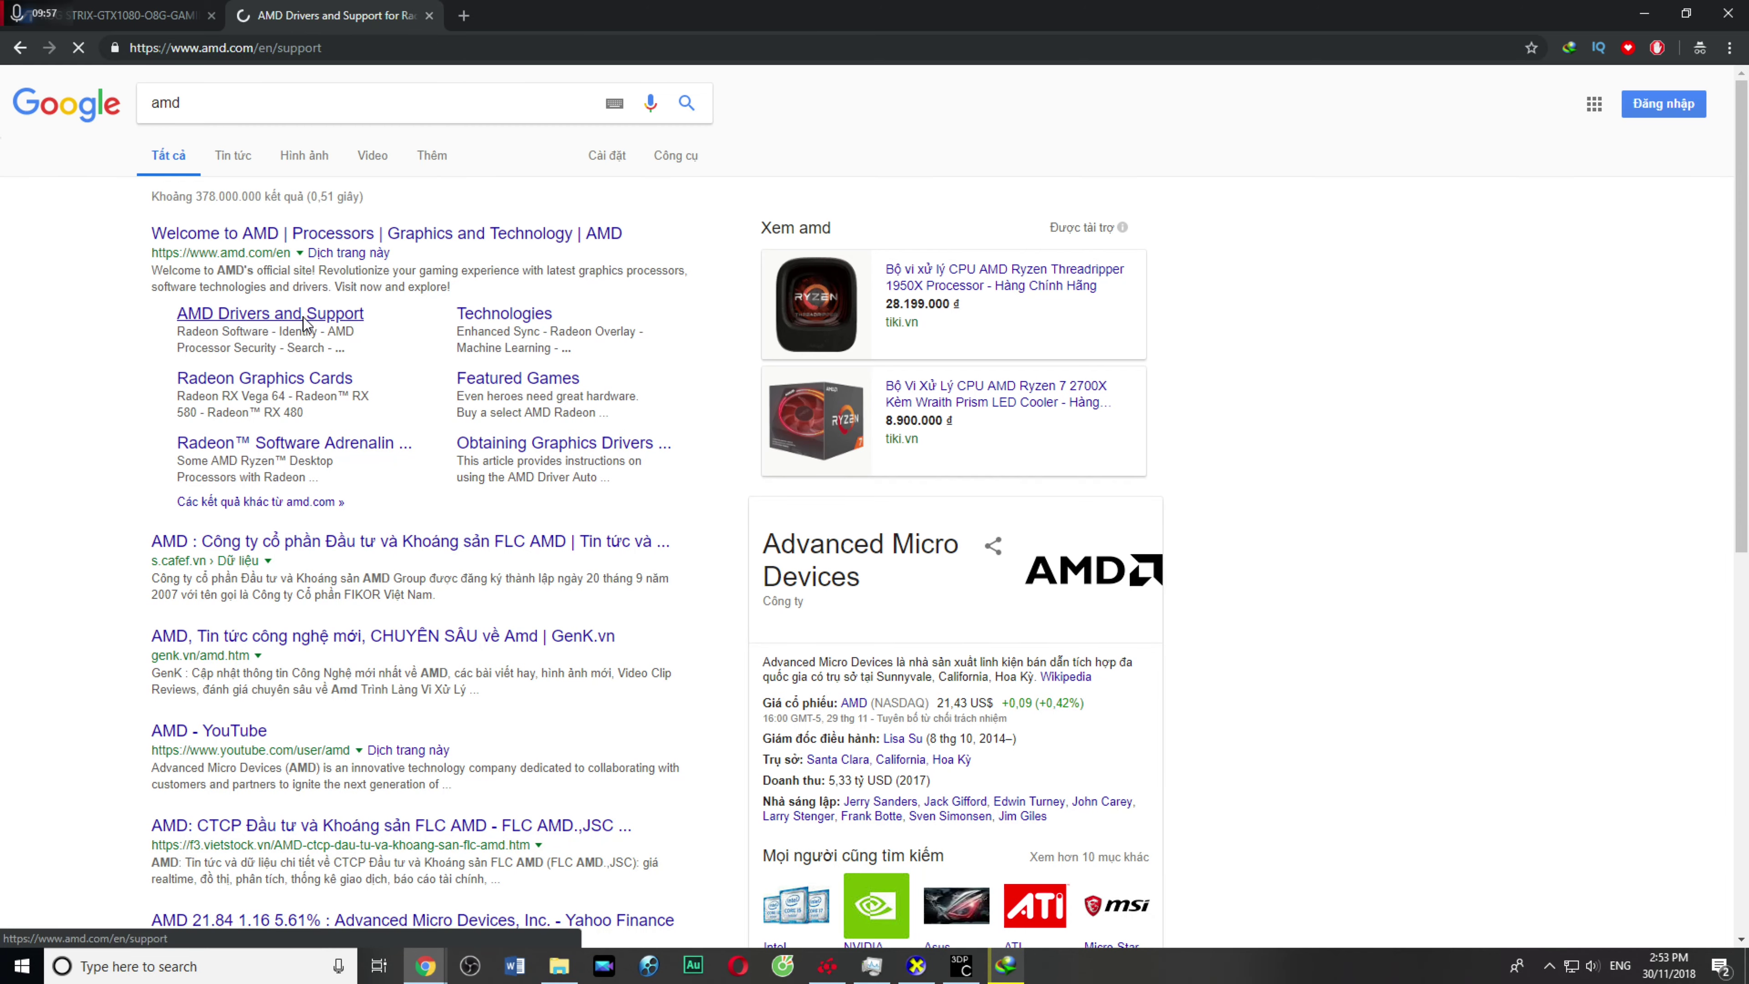
Step: Request the auto-detect installer for Radeon graphics drivers, inspect its save file name and cancel the download
scroll(945, 487, "down", 3)
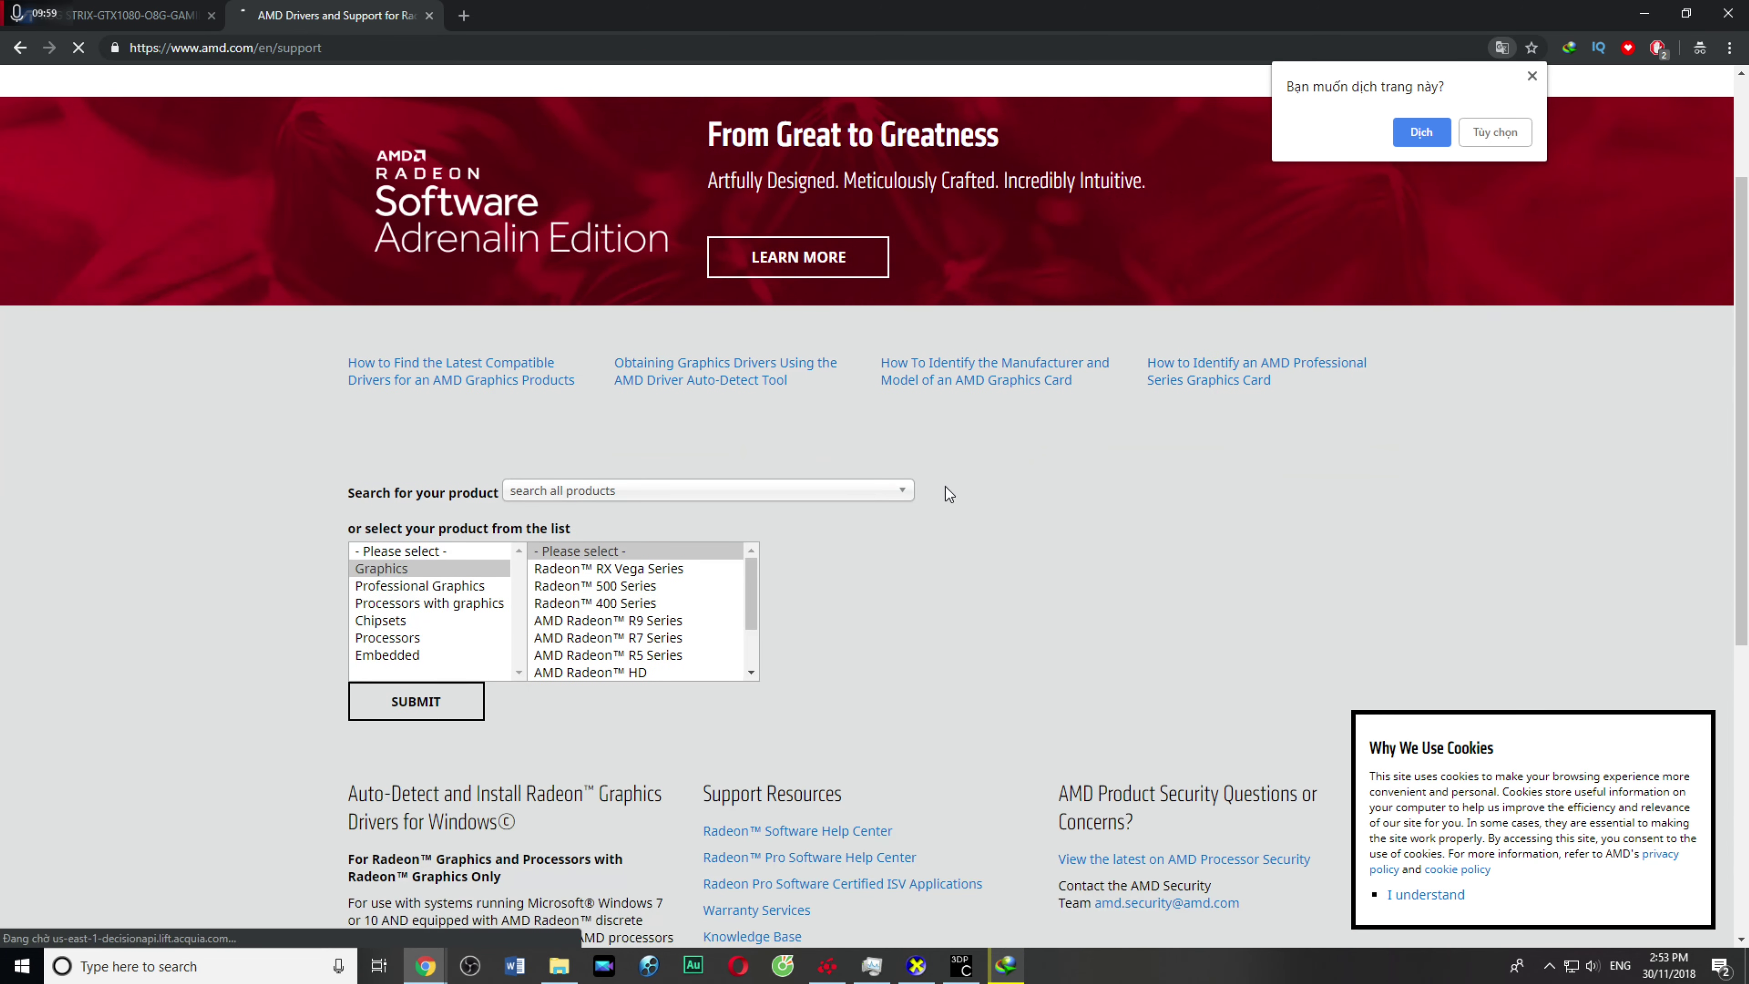
scroll(882, 413, "down", 7)
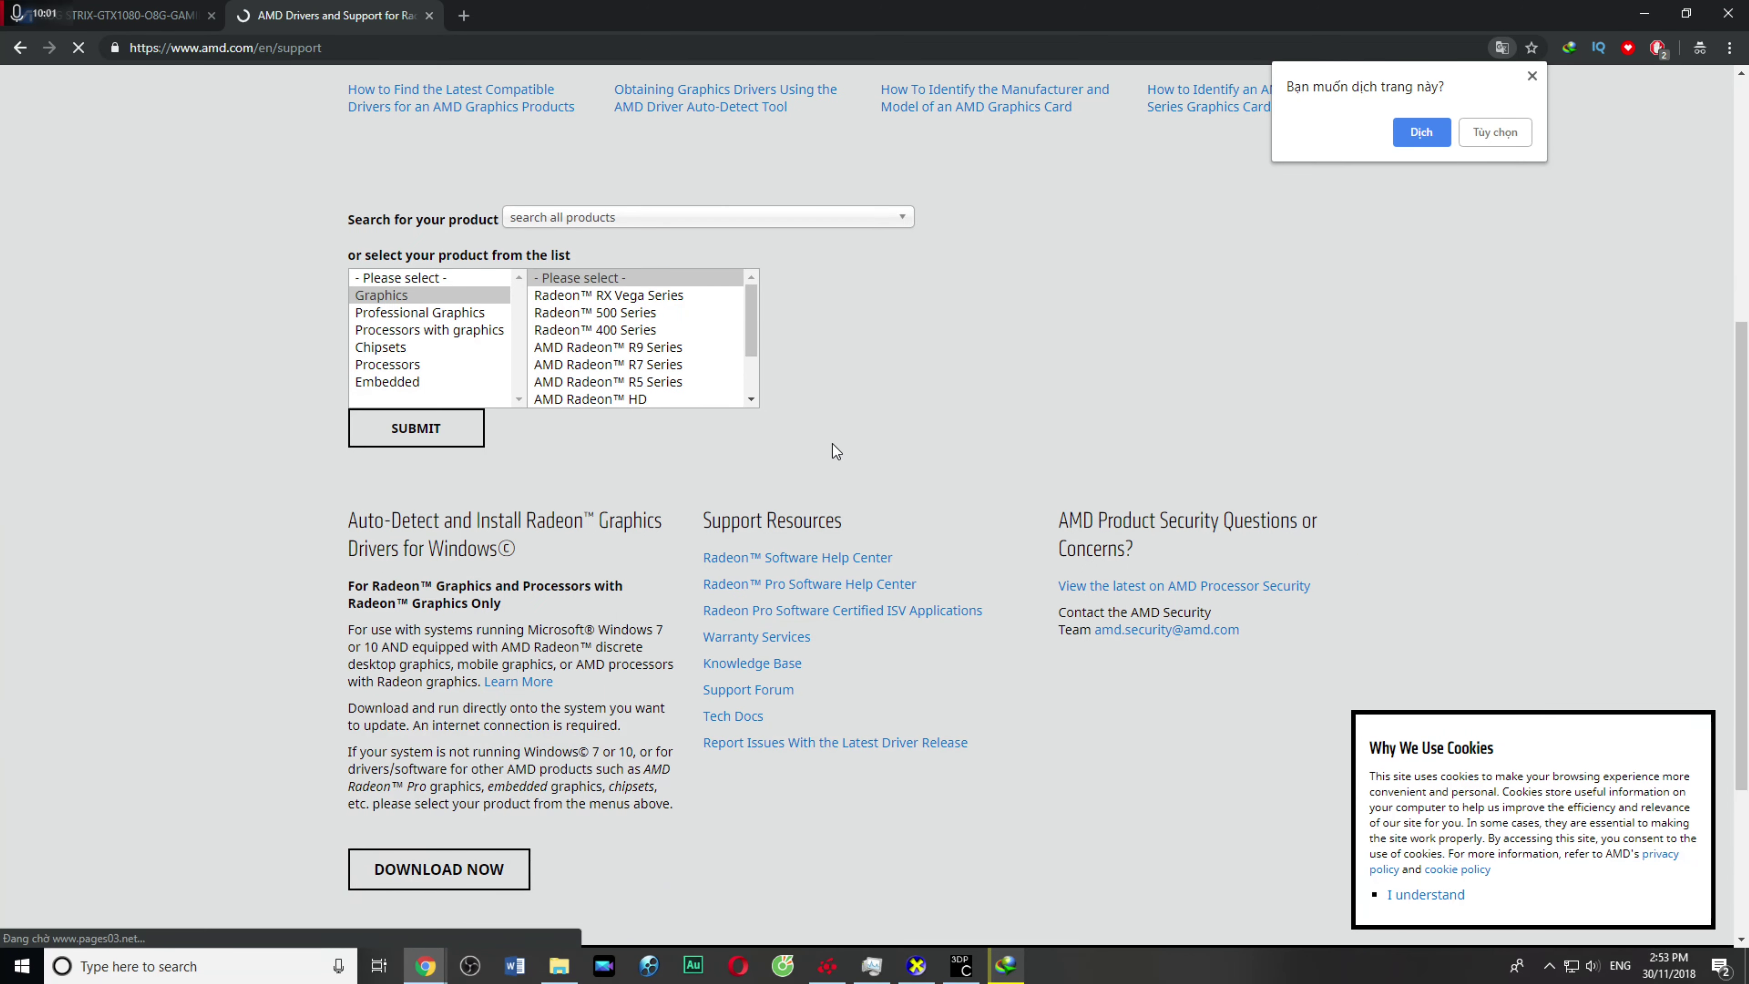
scroll(682, 443, "down", 3)
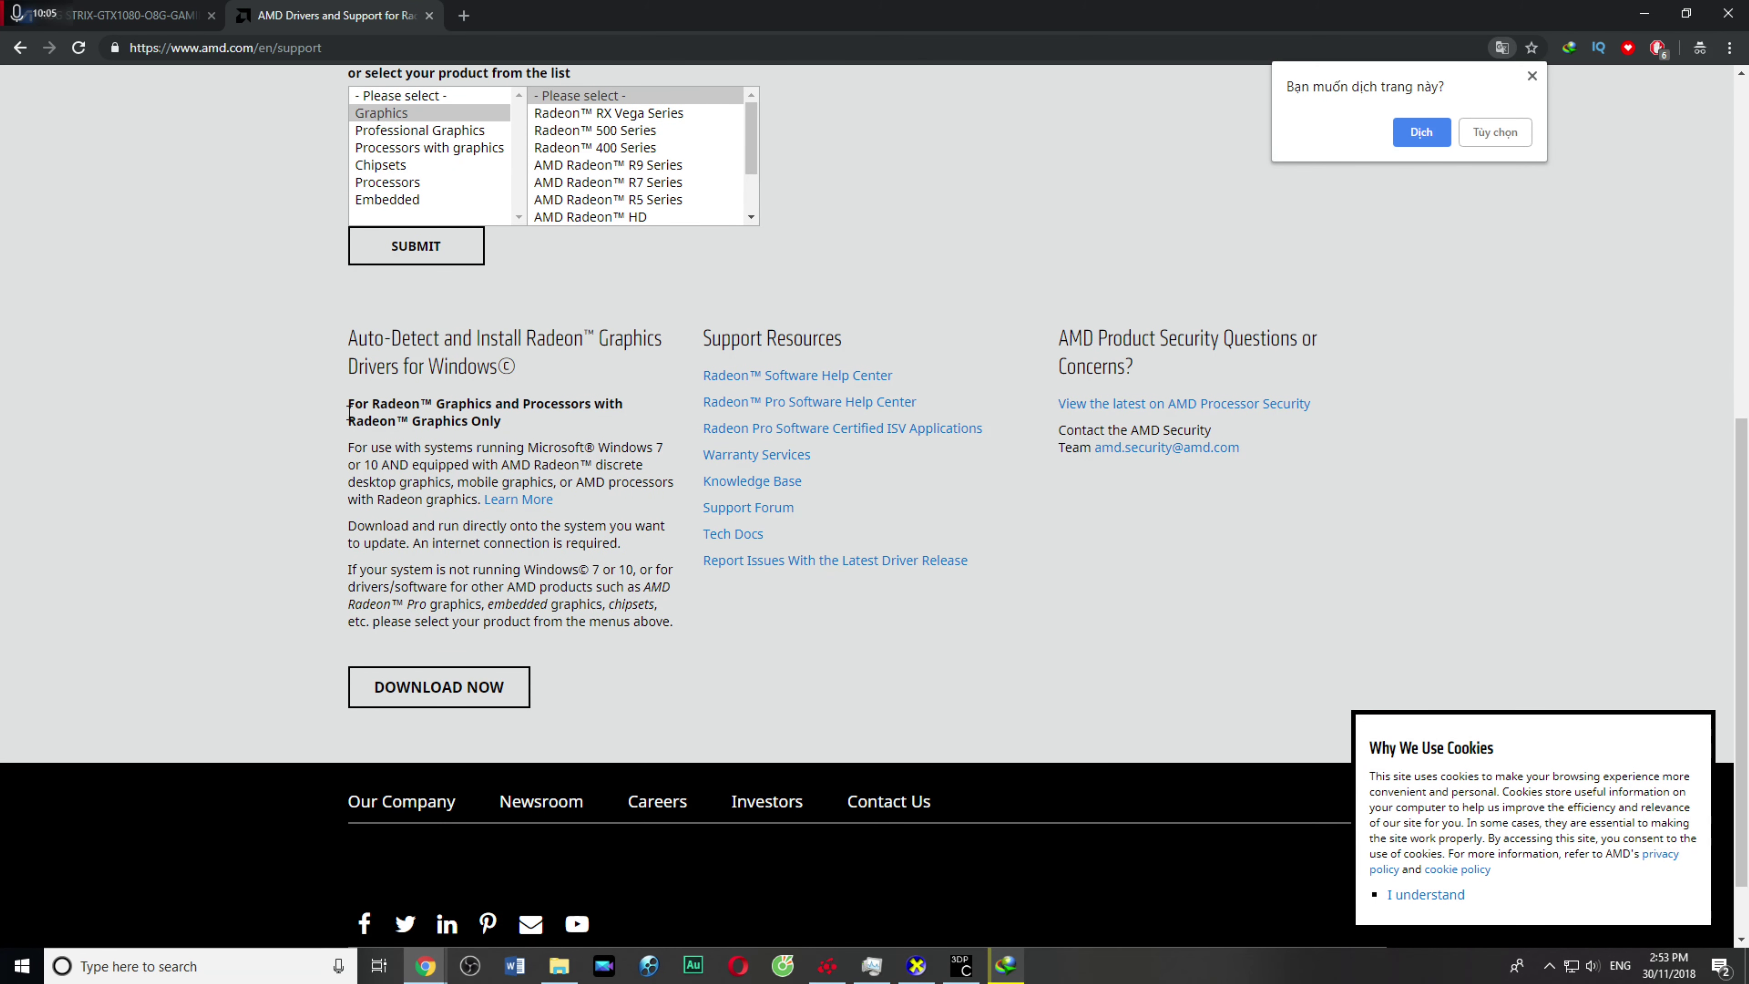
left_click(453, 684)
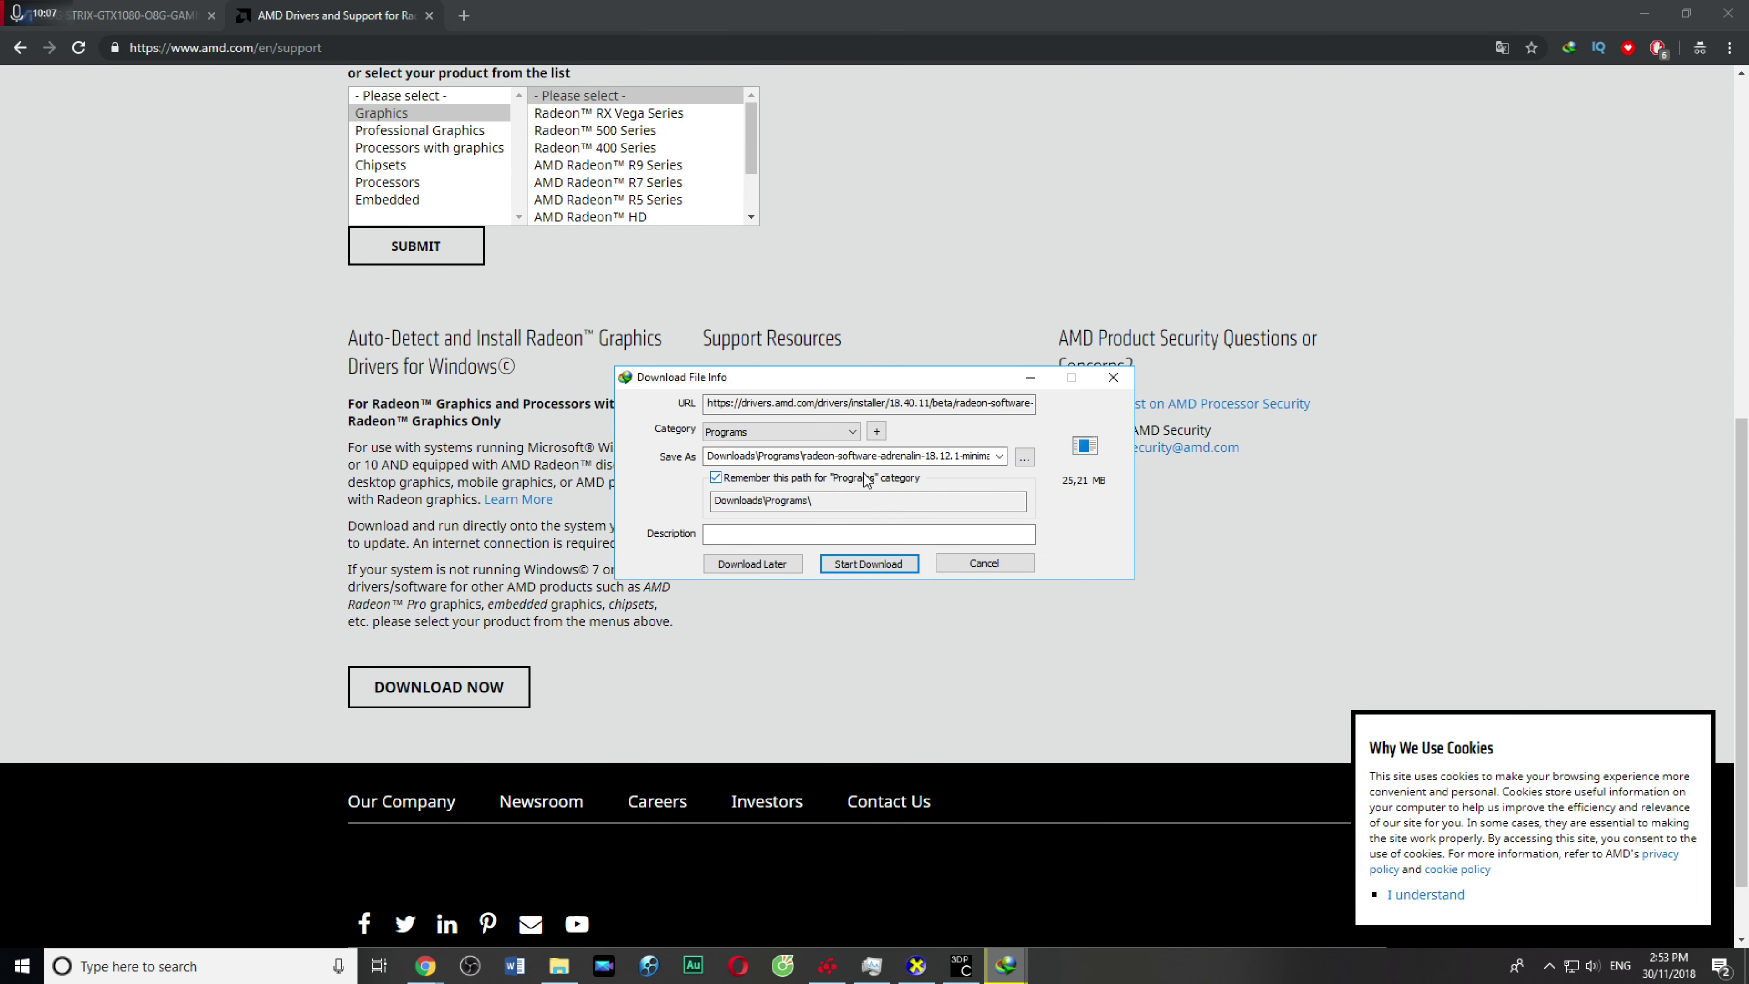
double_click(819, 456)
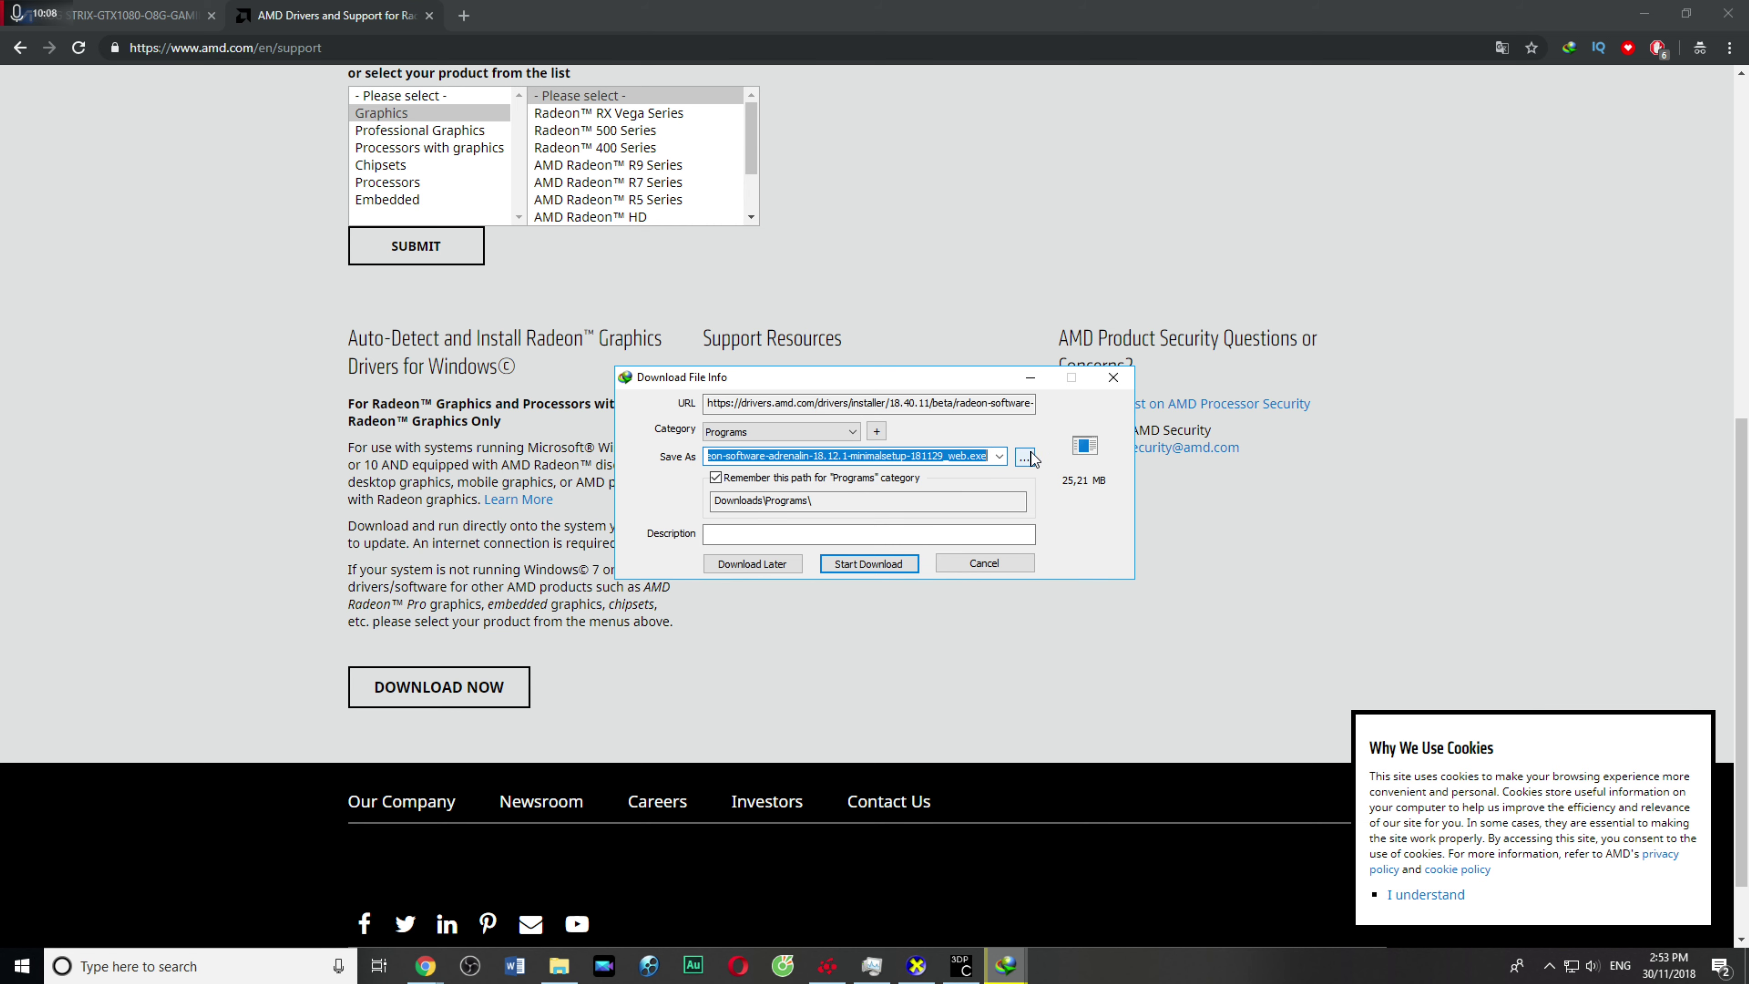
left_click(992, 566)
Step: Choose Graphics as the product category and Radeon 500 Series as the product family in the AMD driver selector
scroll(956, 604, "up", 4)
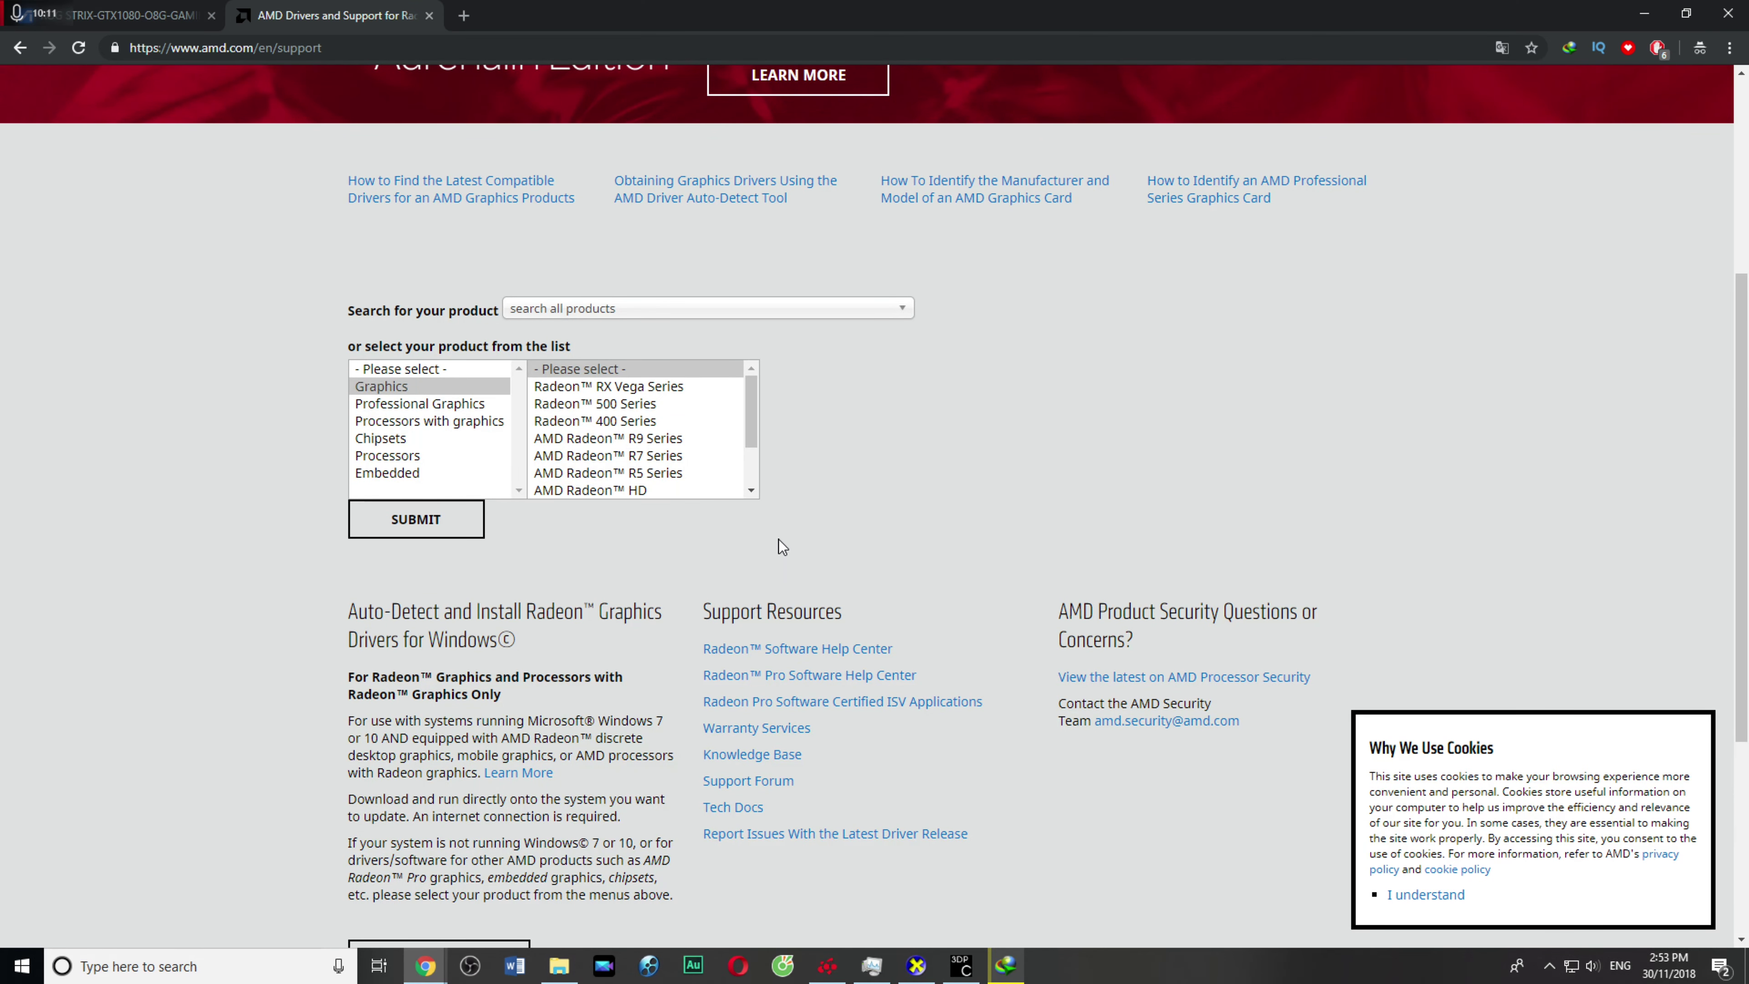
left_click(417, 403)
left_click(413, 387)
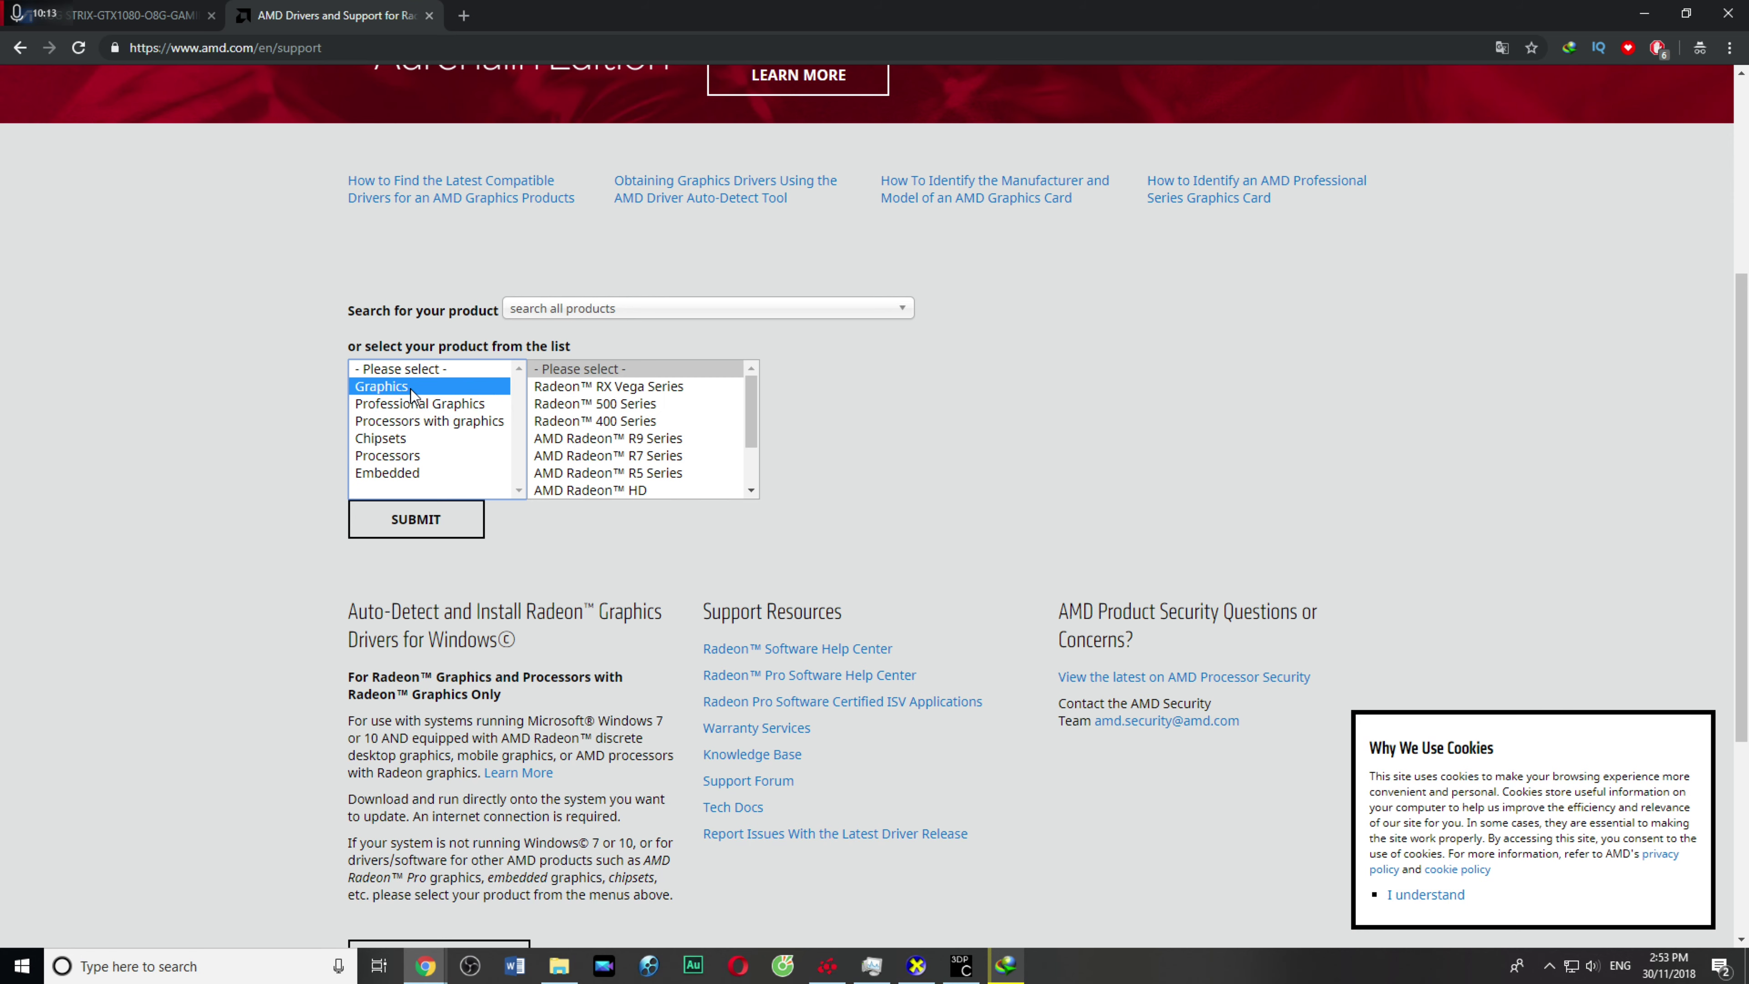
left_click(615, 405)
scroll(616, 410, "up", 2)
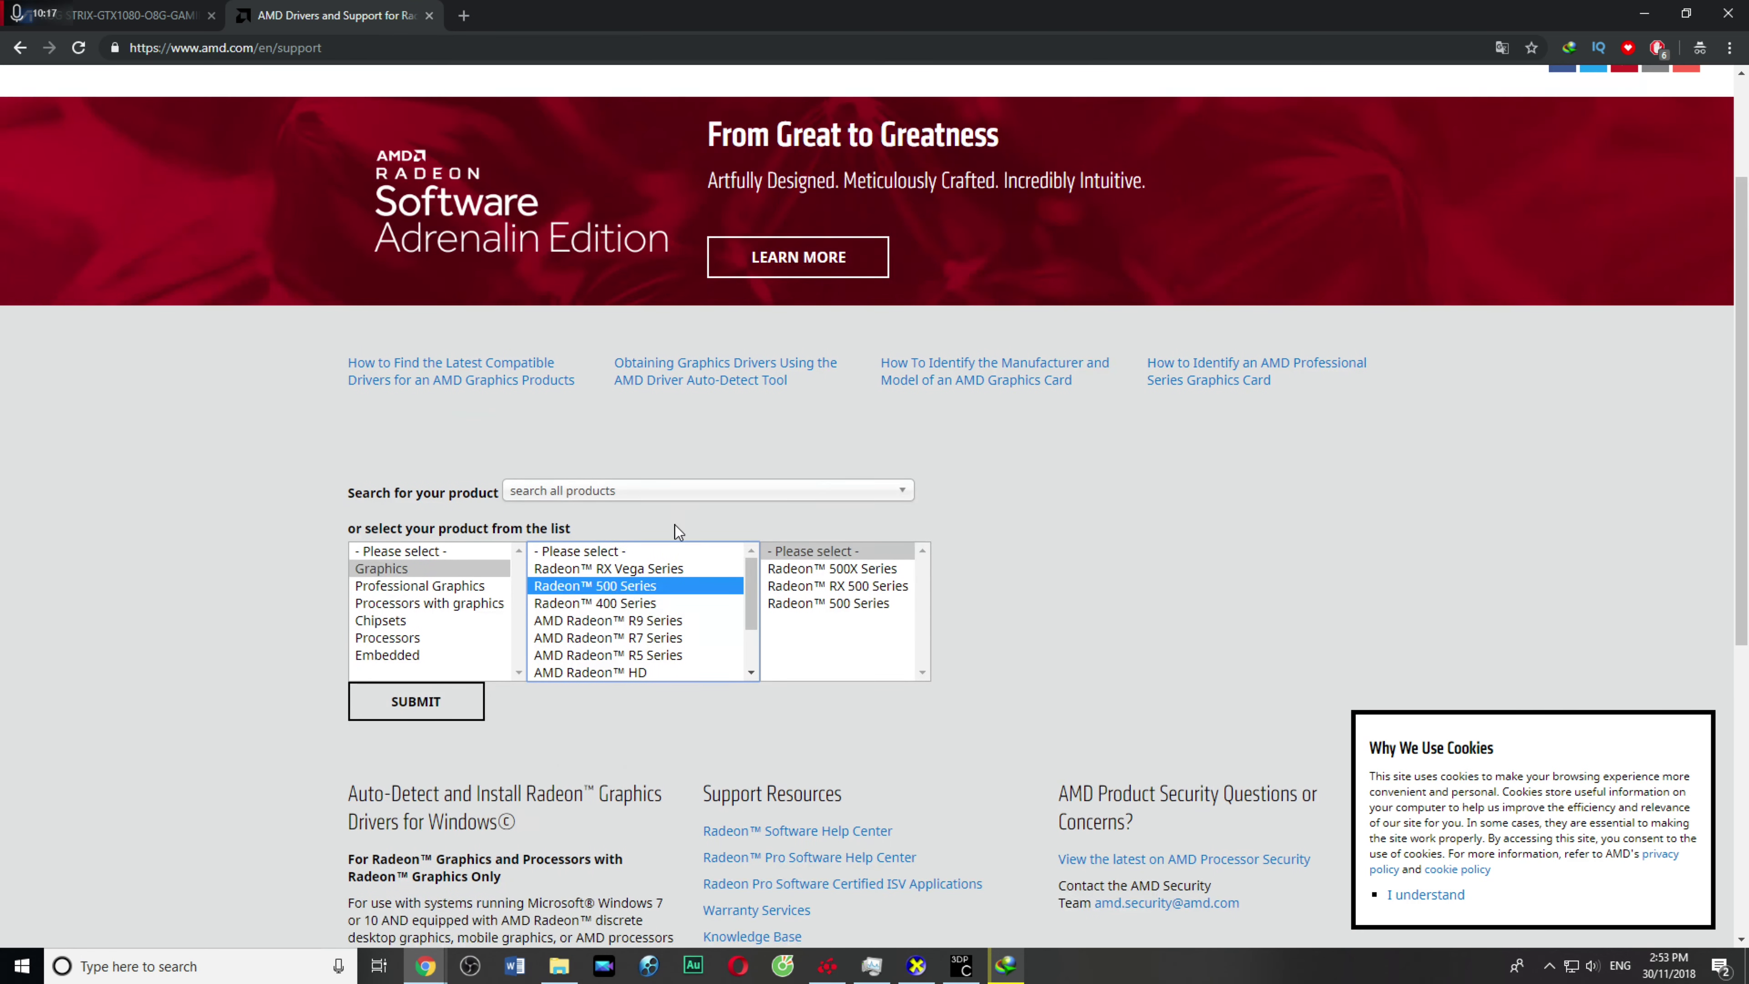
scroll(636, 575, "down", 1)
Step: Set the product family to Radeon RX Vega Series and select the Radeon RX Vega Series product line within it
left_click(619, 479)
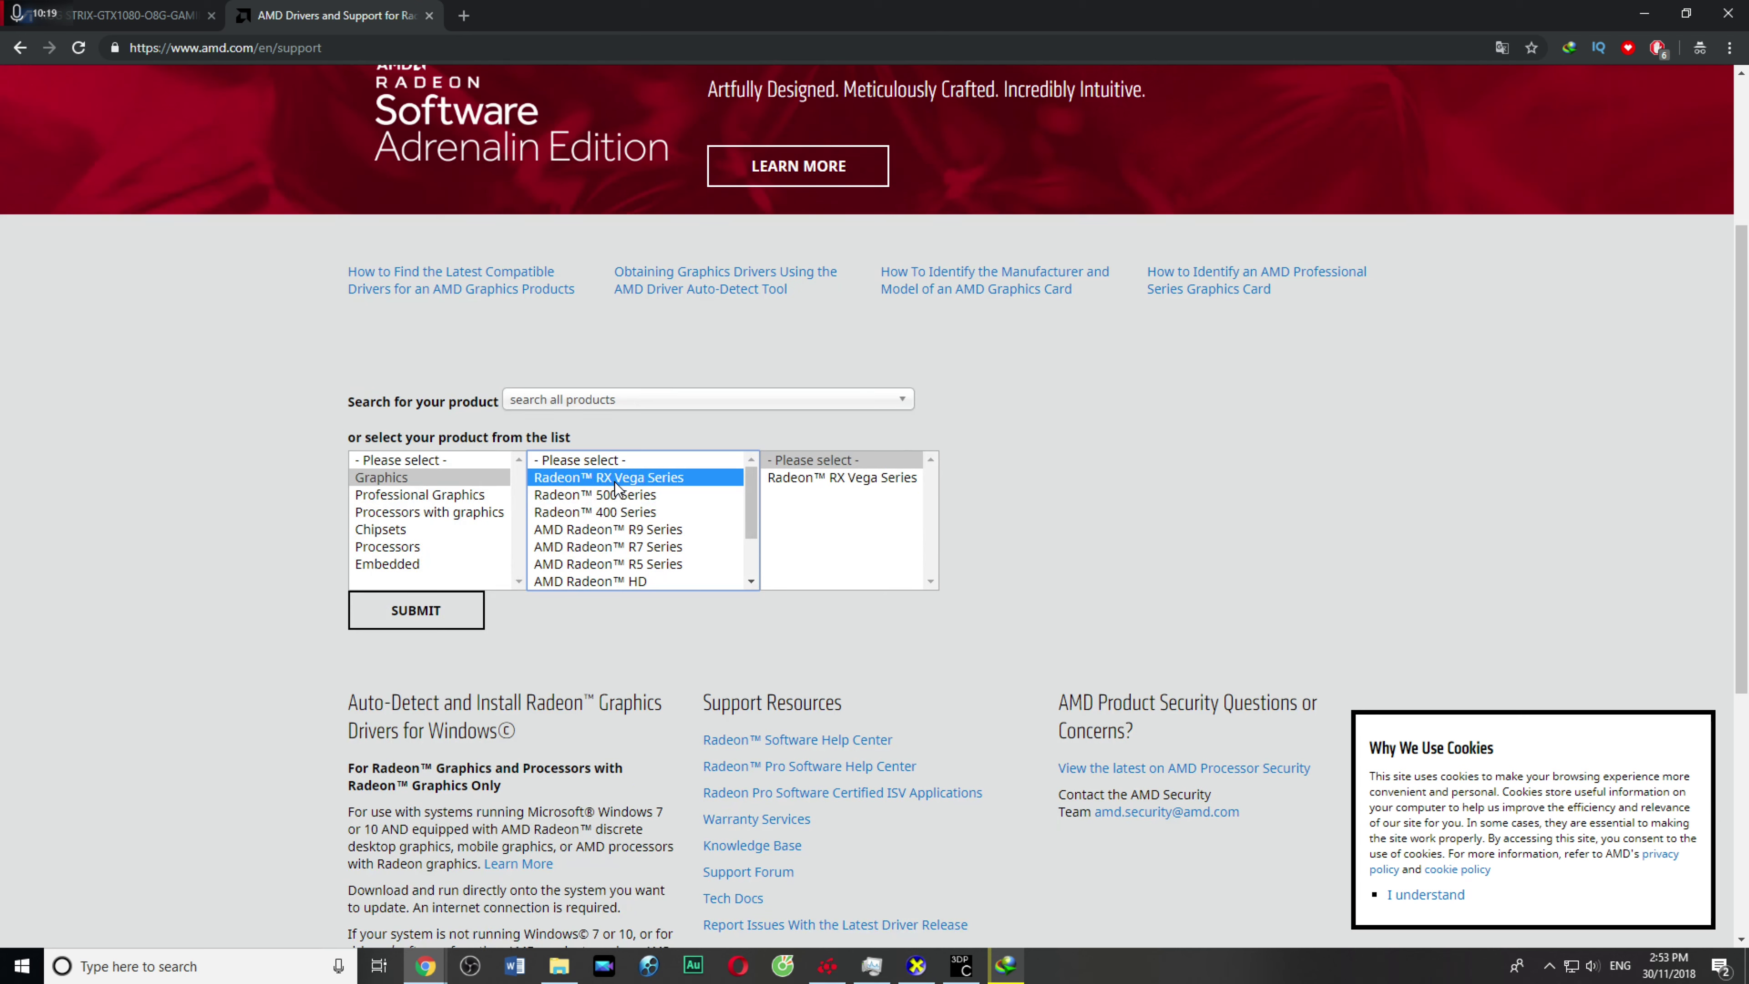
left_click(818, 478)
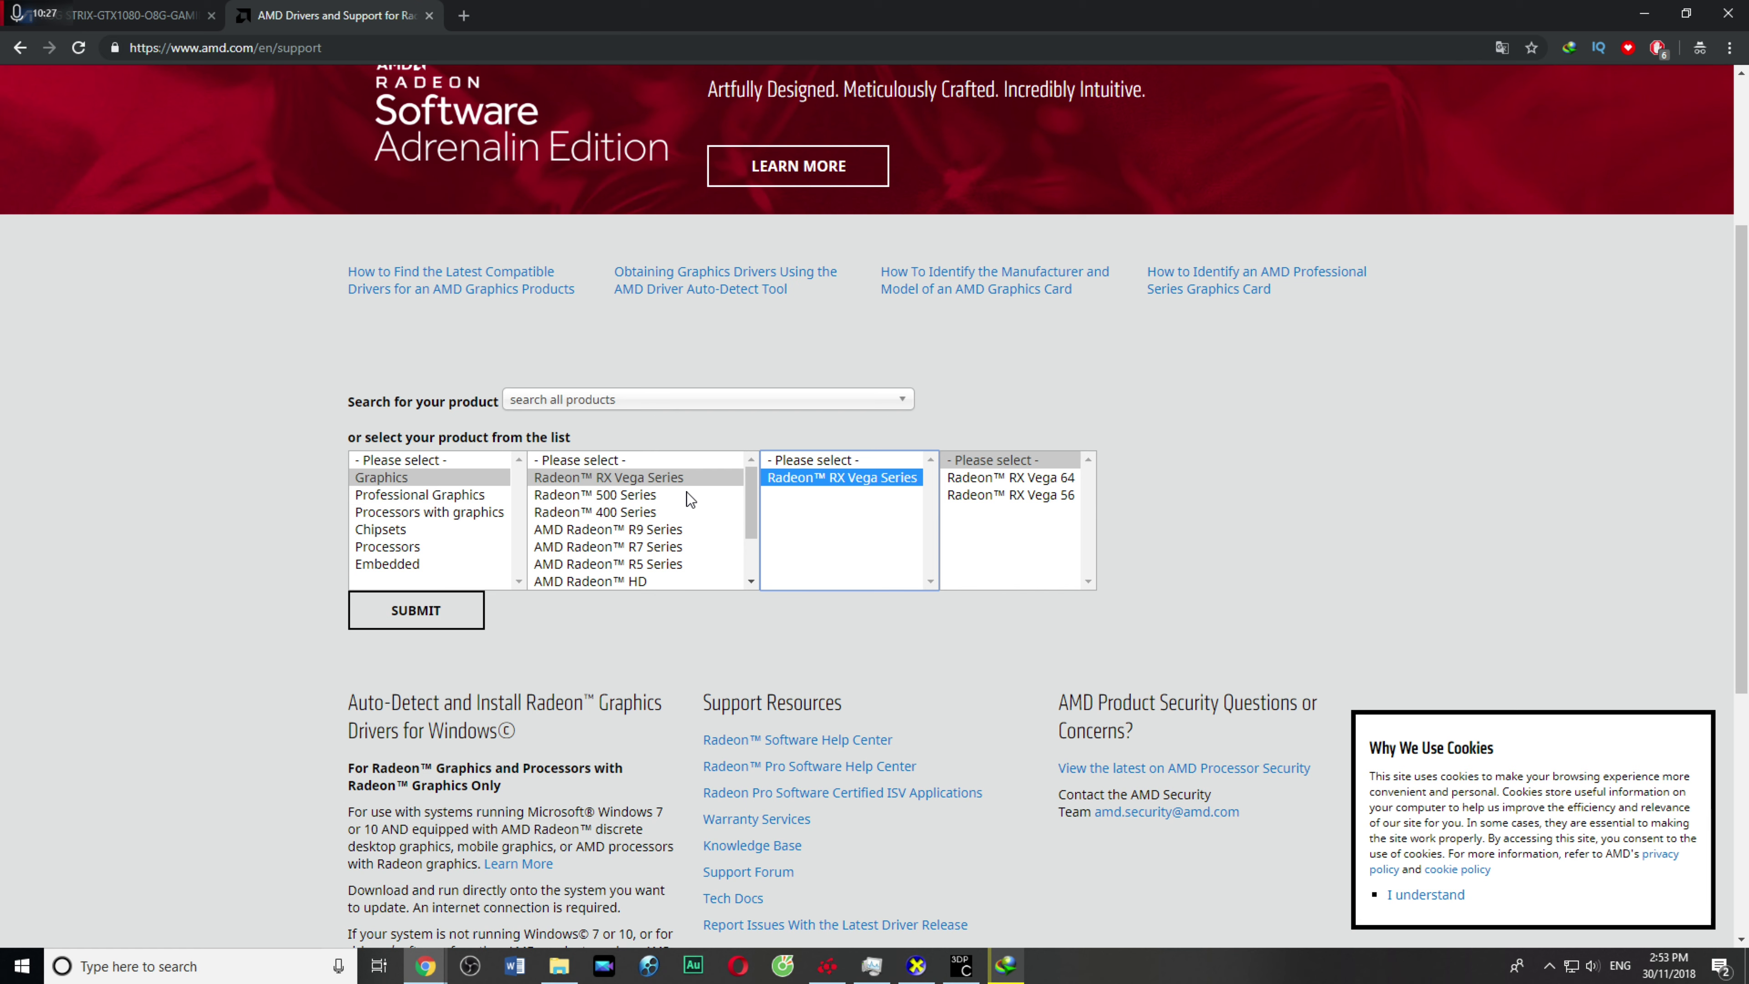
mouse_move(744, 508)
left_mouse_down()
mouse_move(750, 554)
mouse_move(749, 479)
left_mouse_up()
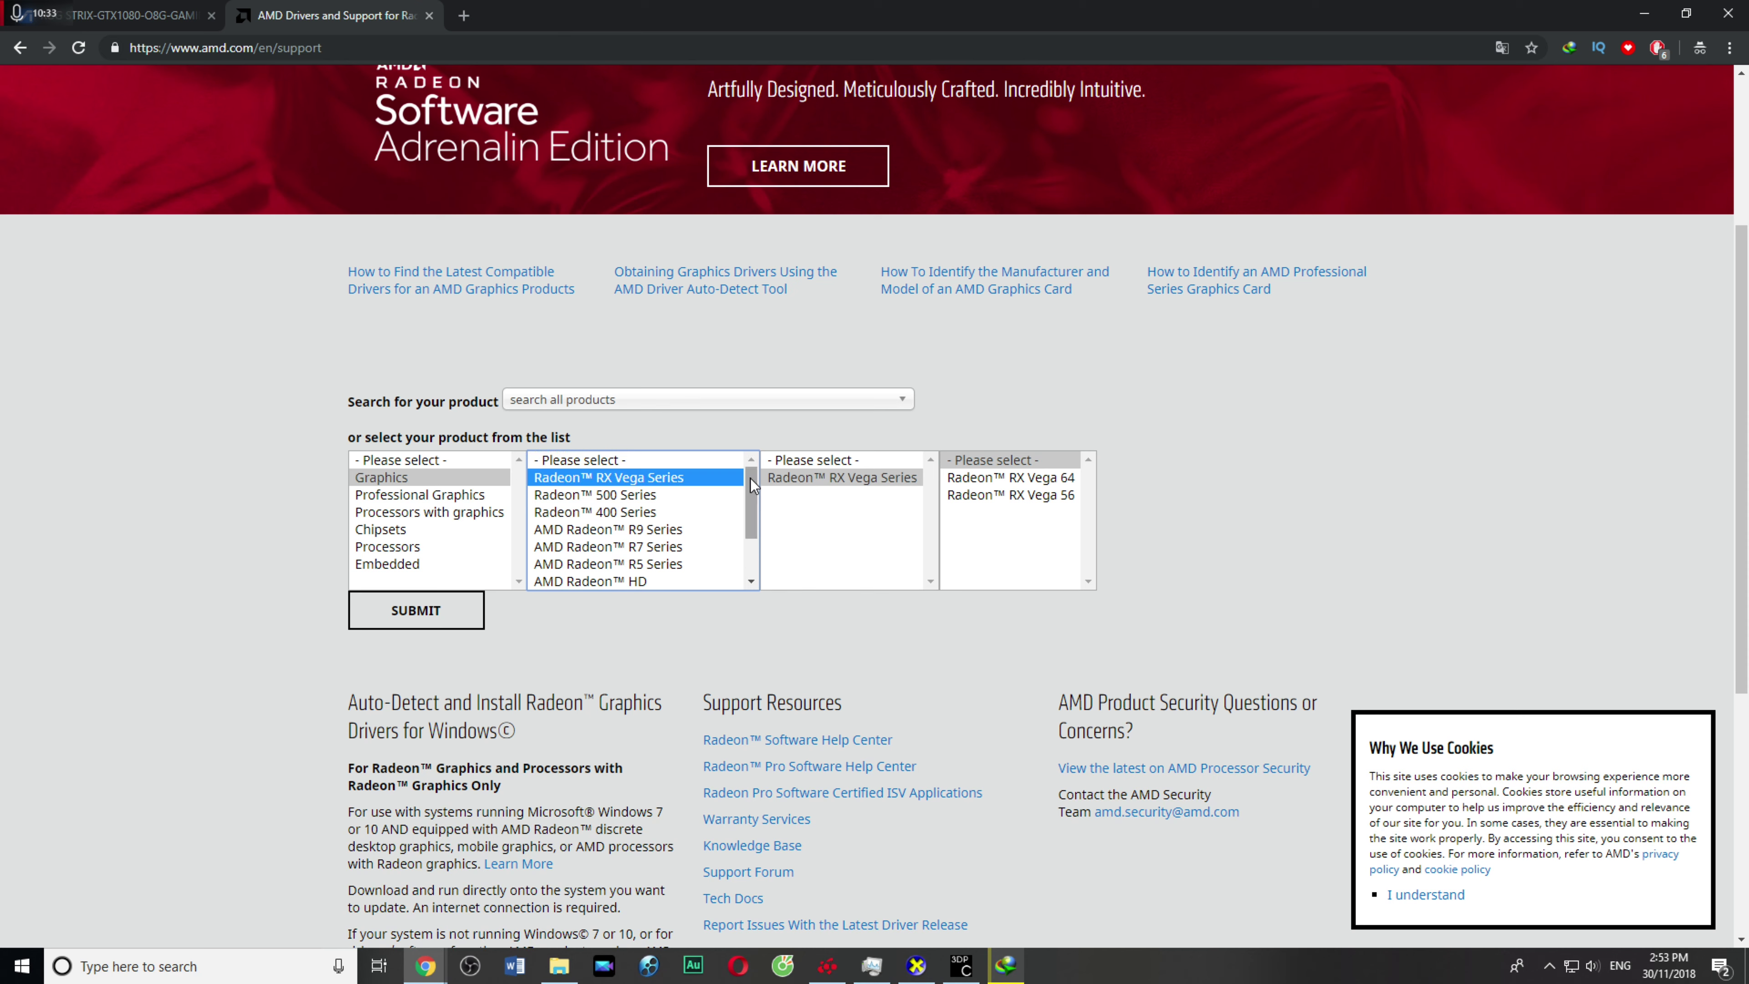
left_click(659, 496)
left_click(653, 485)
left_click(653, 500)
left_click(657, 481)
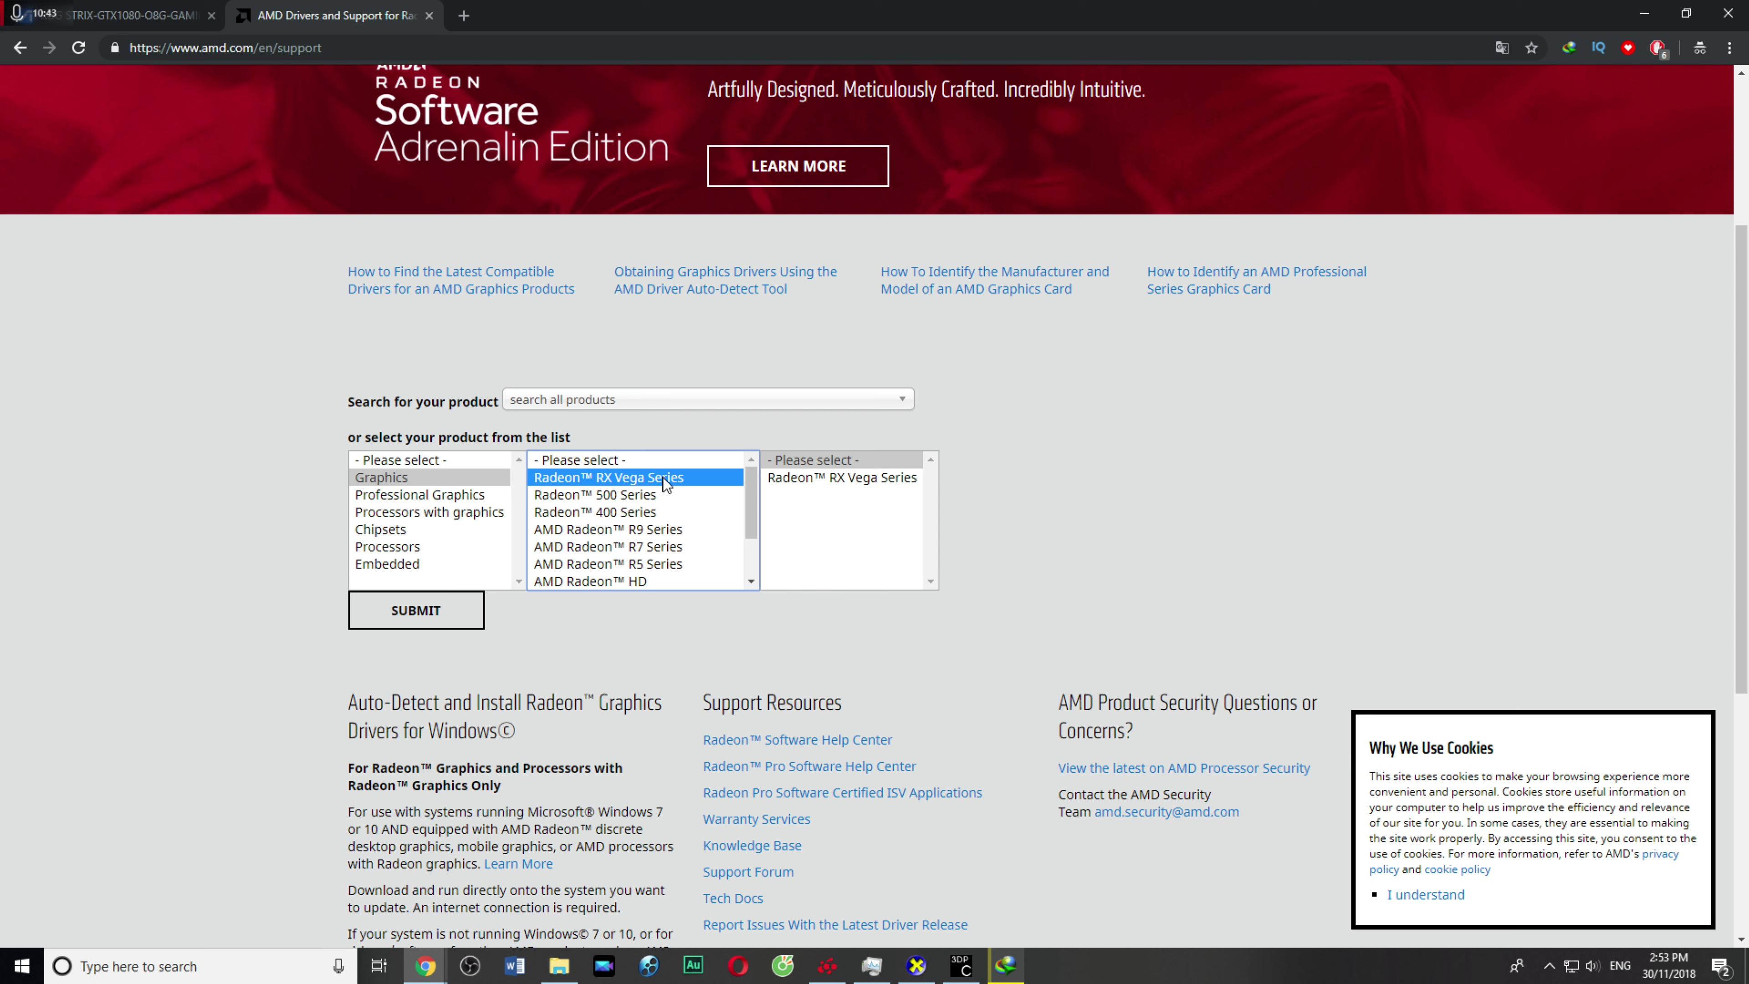
left_click(833, 478)
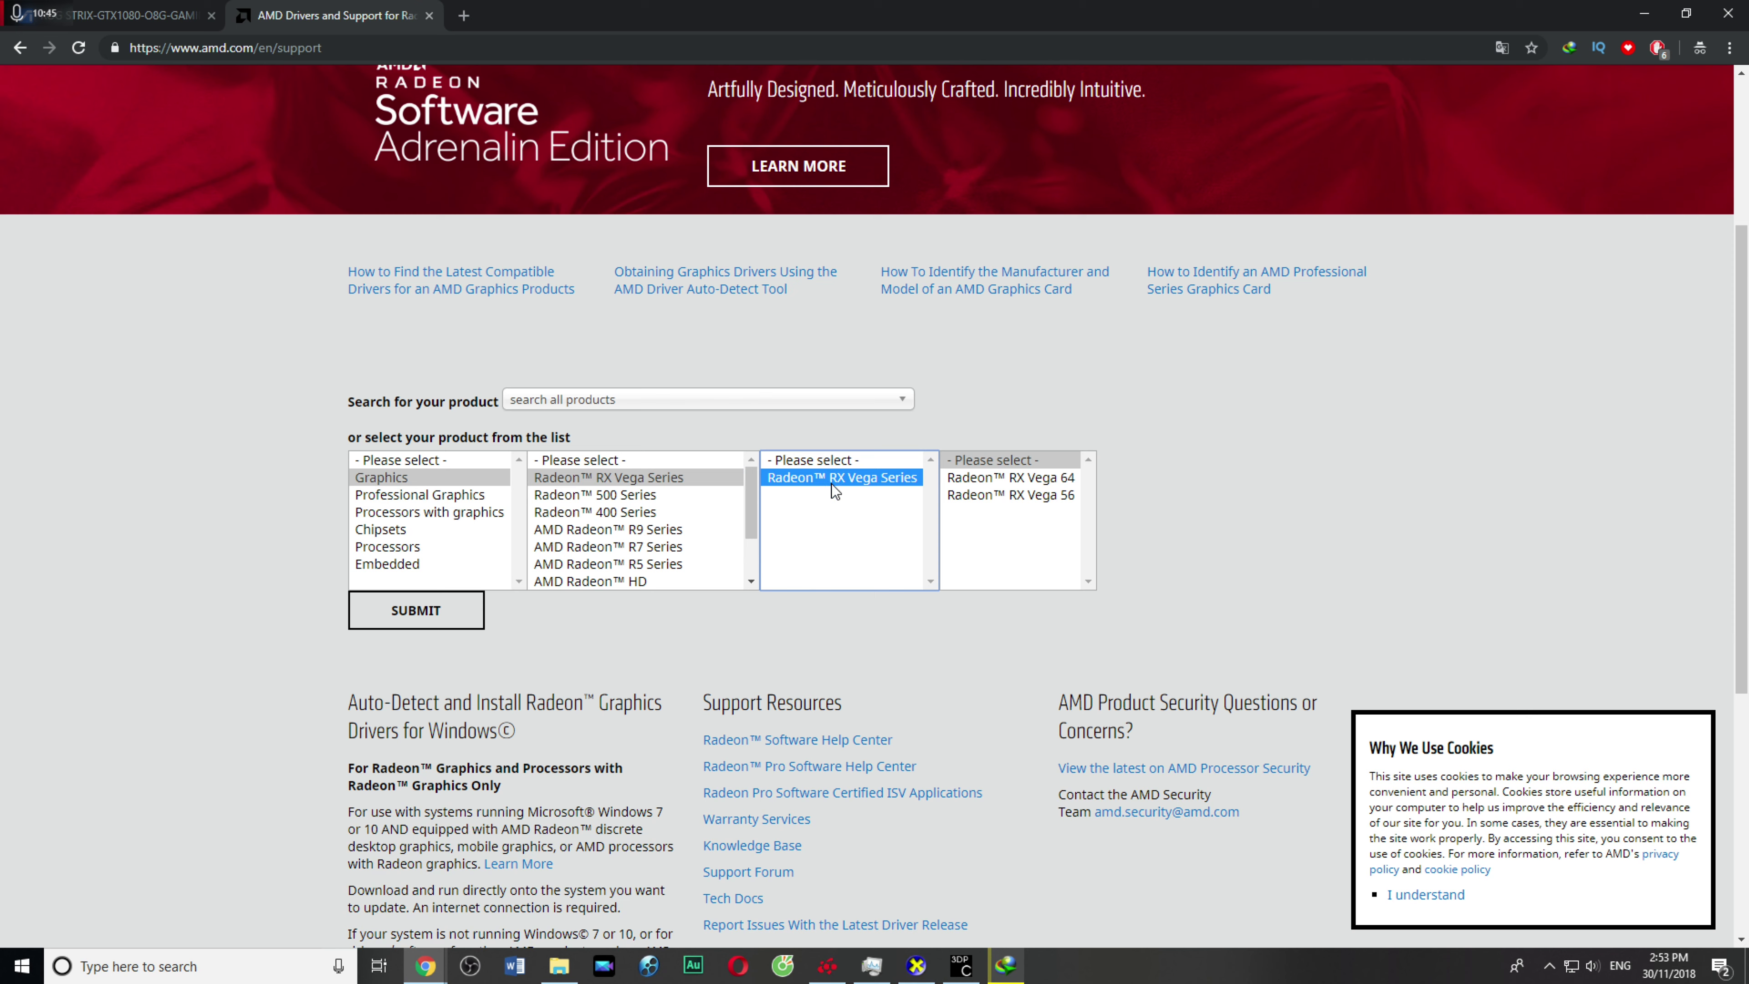
Step: Alternate between the Radeon RX Vega 64 and Radeon RX Vega 56 models, leaving Radeon RX Vega 64 selected
left_click(1017, 483)
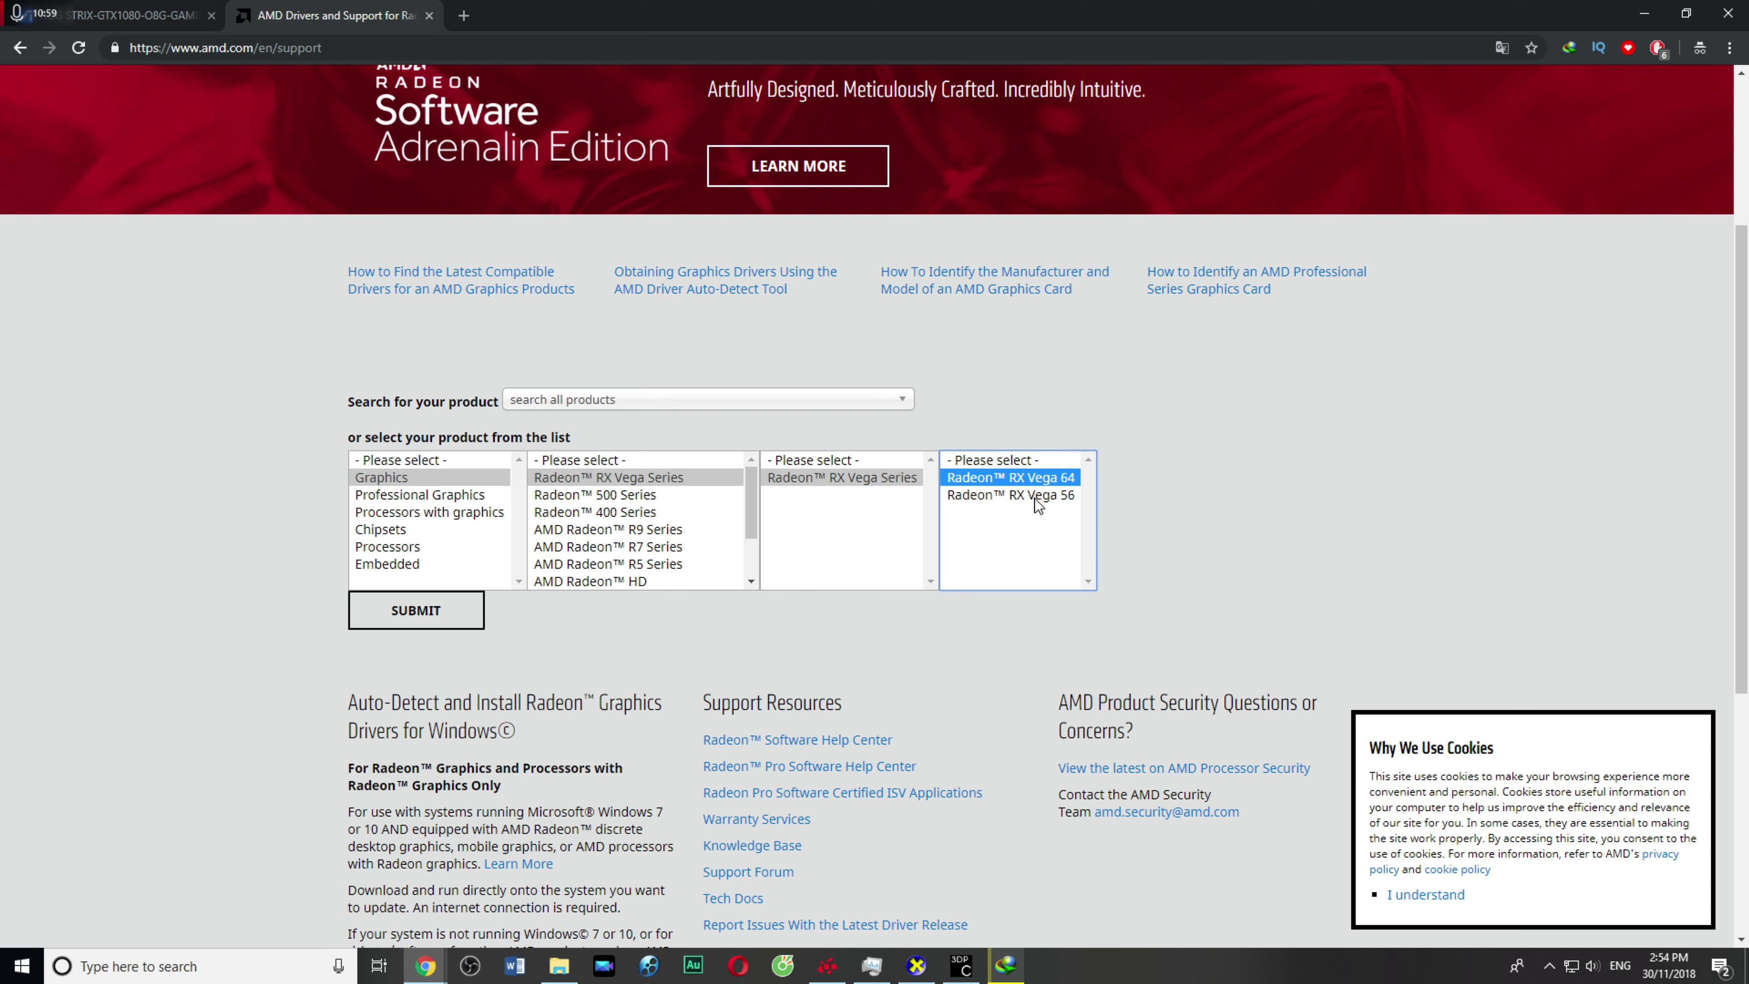
left_click(997, 496)
left_click(1008, 483)
left_click(1009, 493)
left_click(1012, 484)
Step: Switch the product family to Radeon 500 Series and browse the models of its Radeon 500X Series and Radeon RX 500 Series
left_click(609, 496)
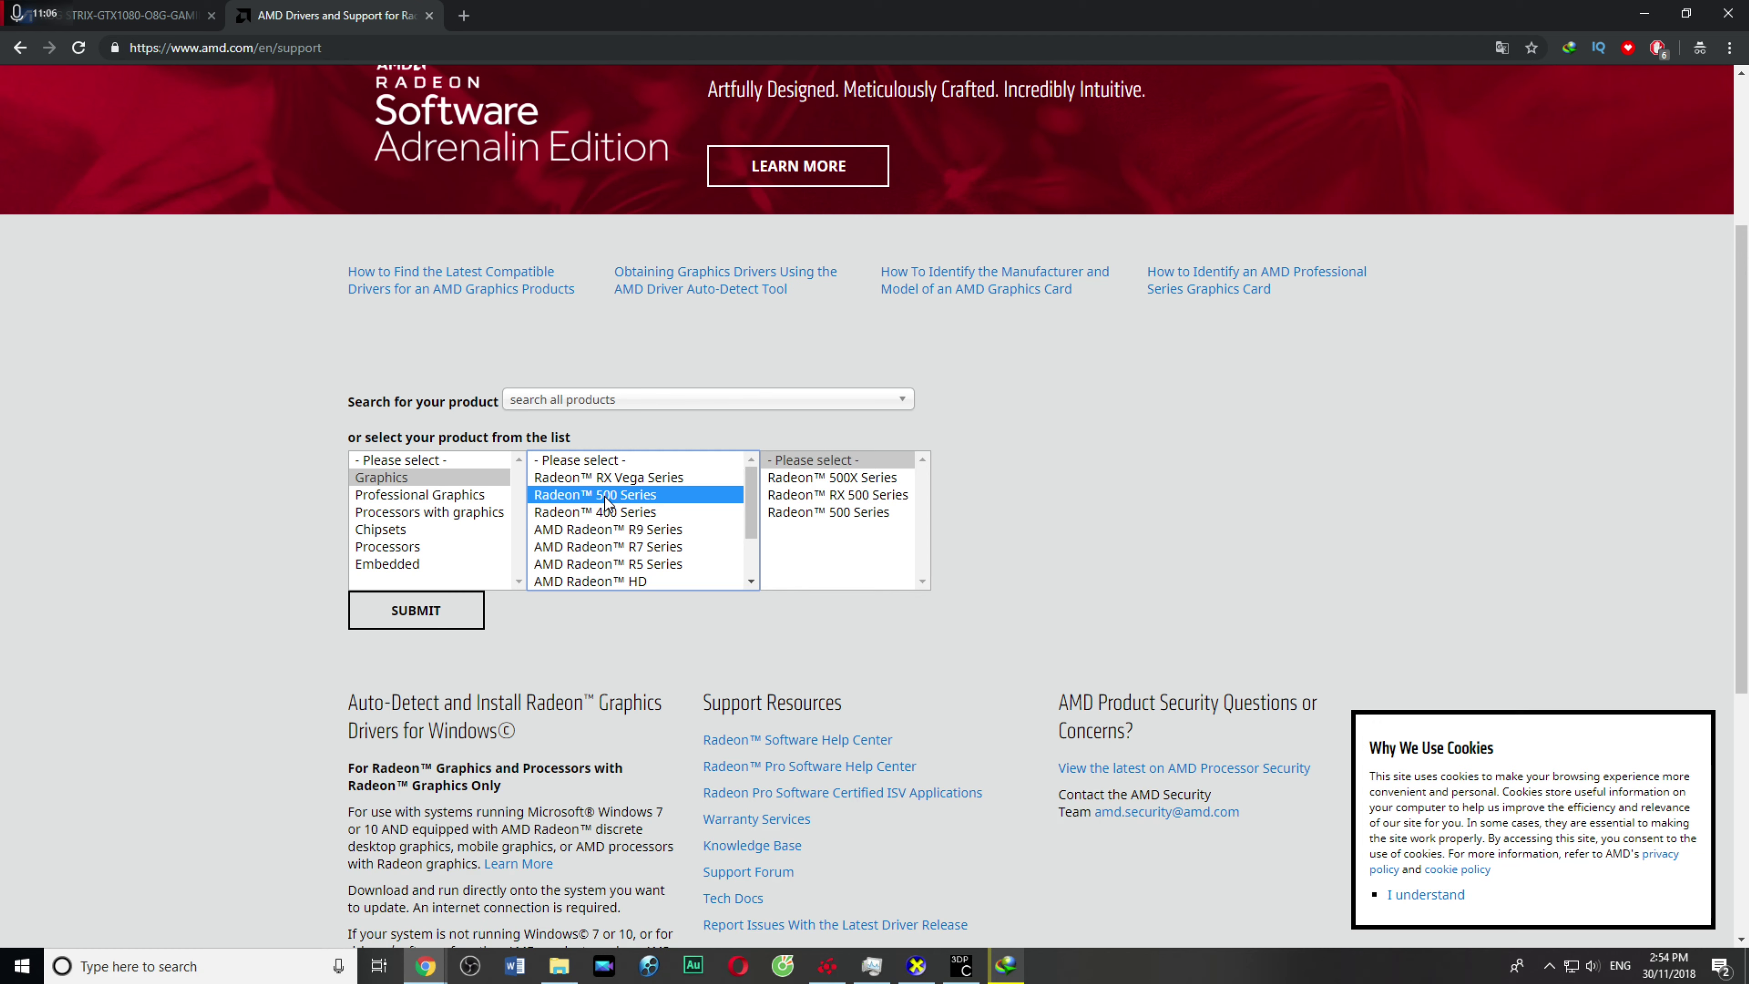
left_click(852, 482)
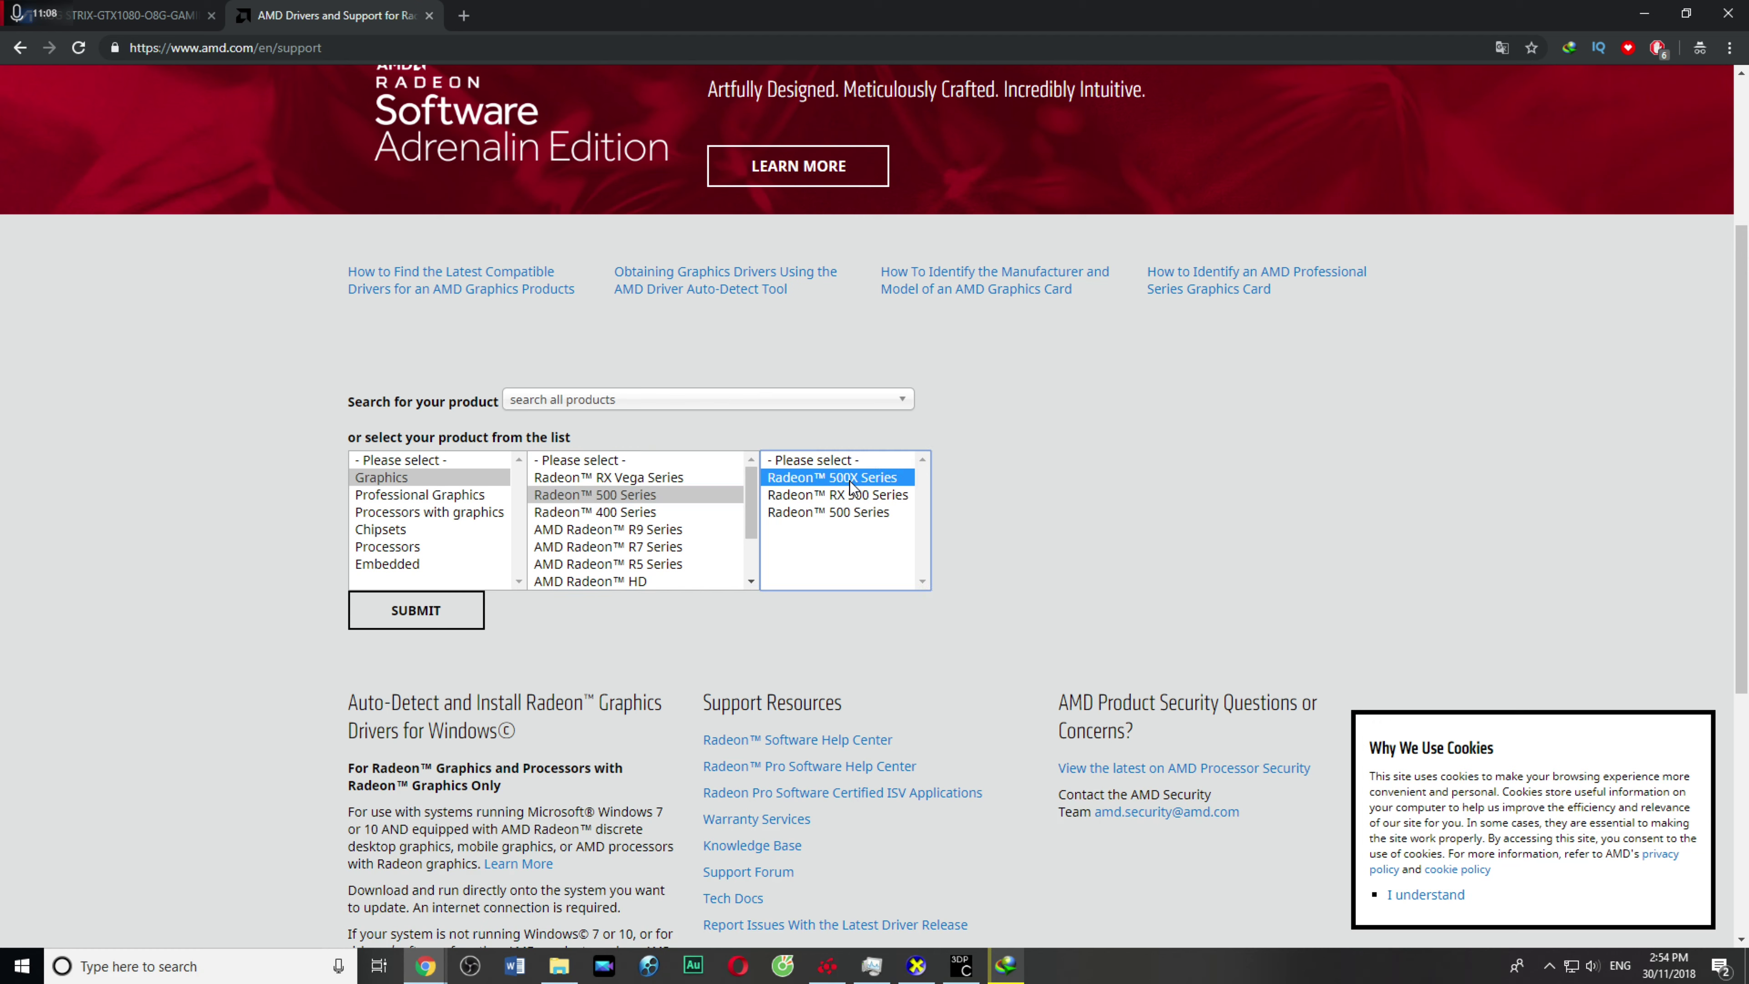
left_click(876, 497)
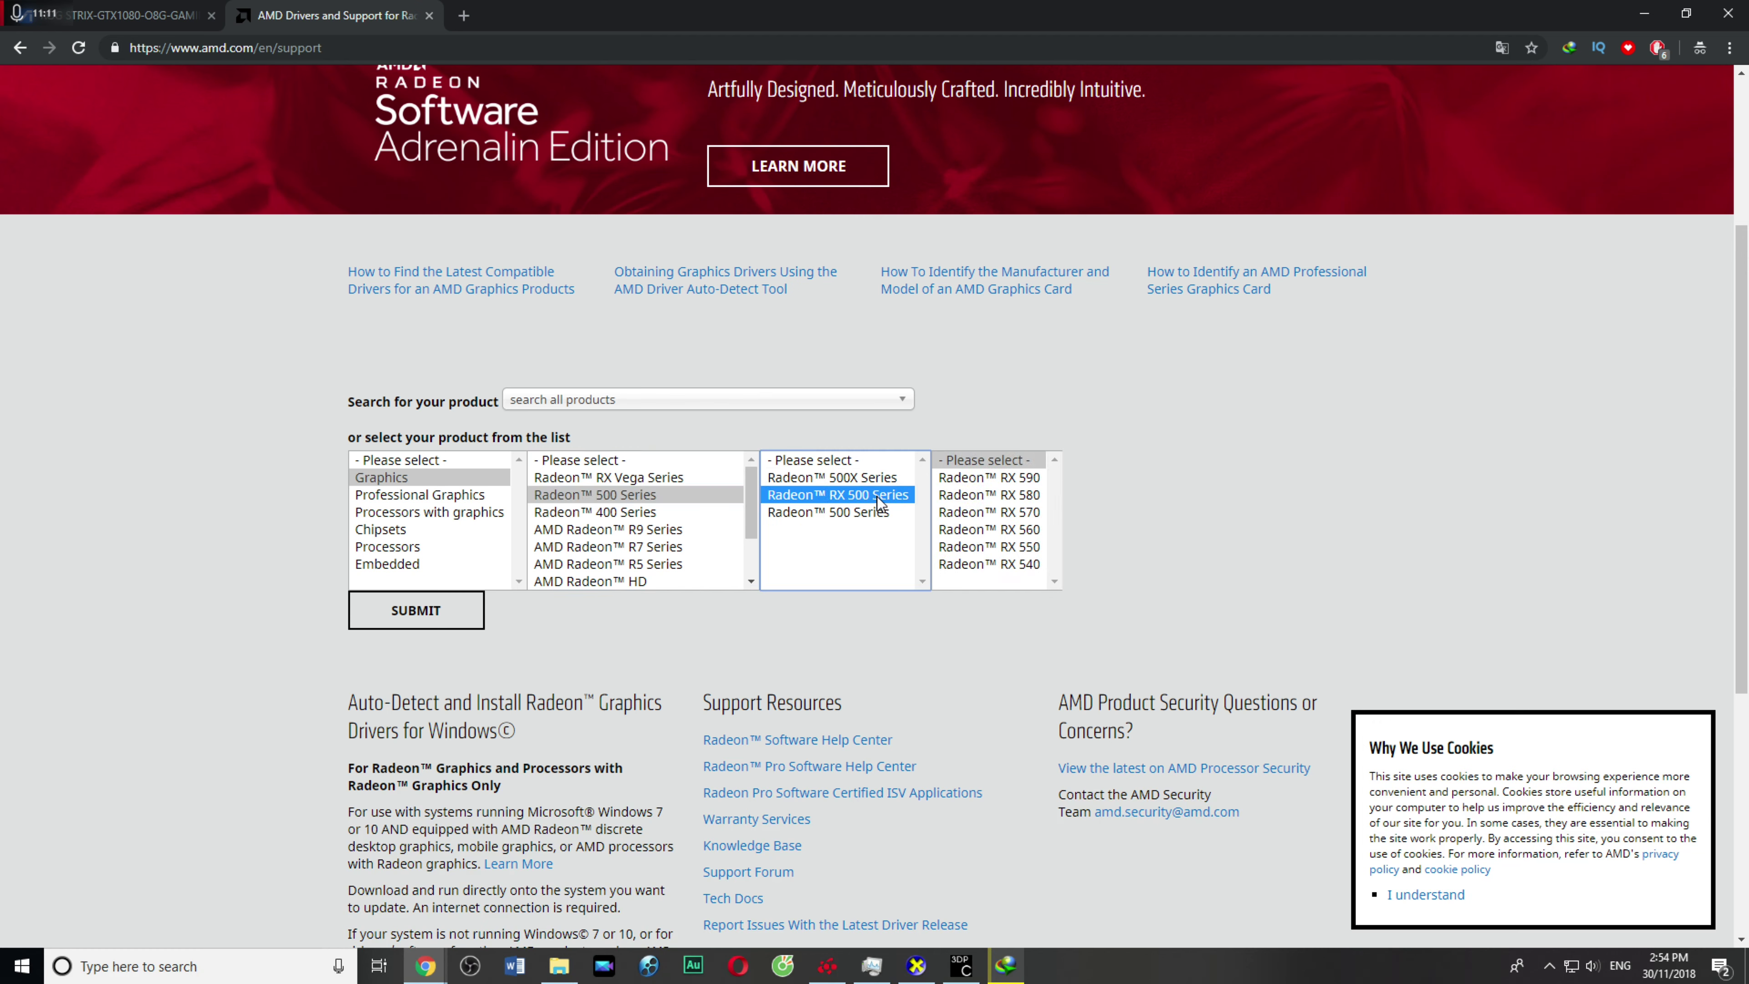
left_click(857, 481)
left_click(861, 490)
left_click(862, 482)
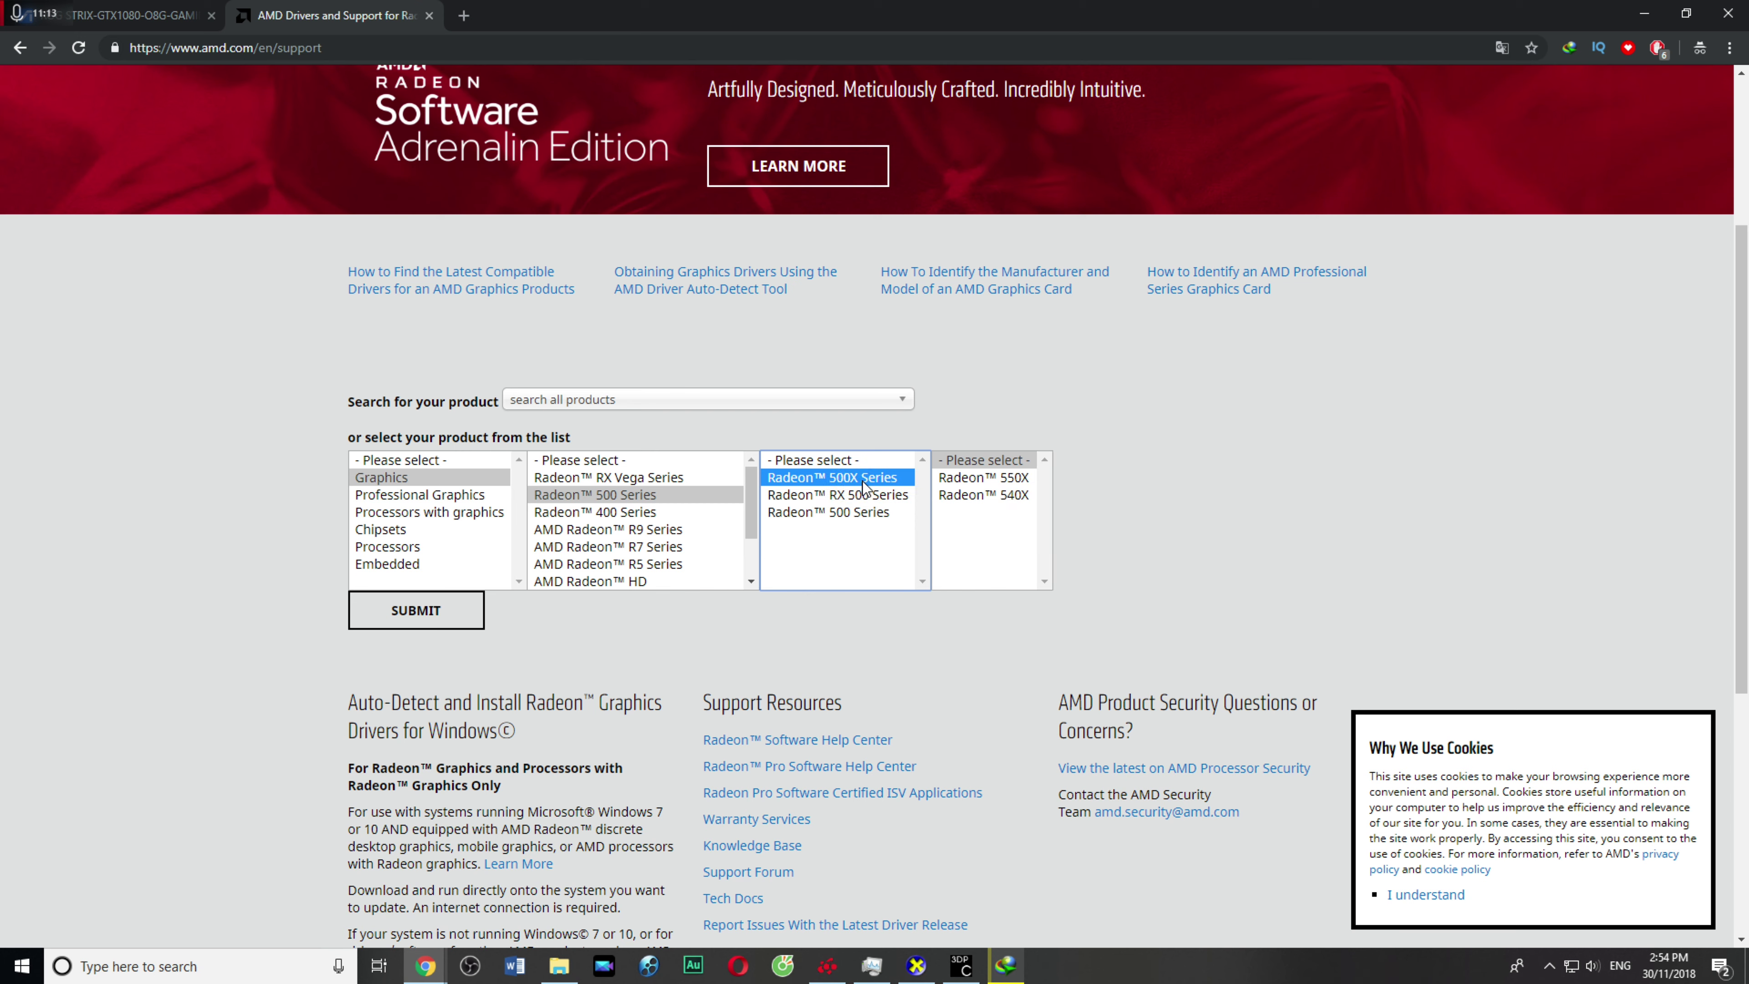
Step: Try the Radeon 540X and Radeon 550X models of the Radeon 500X Series
left_click(948, 481)
left_click(981, 495)
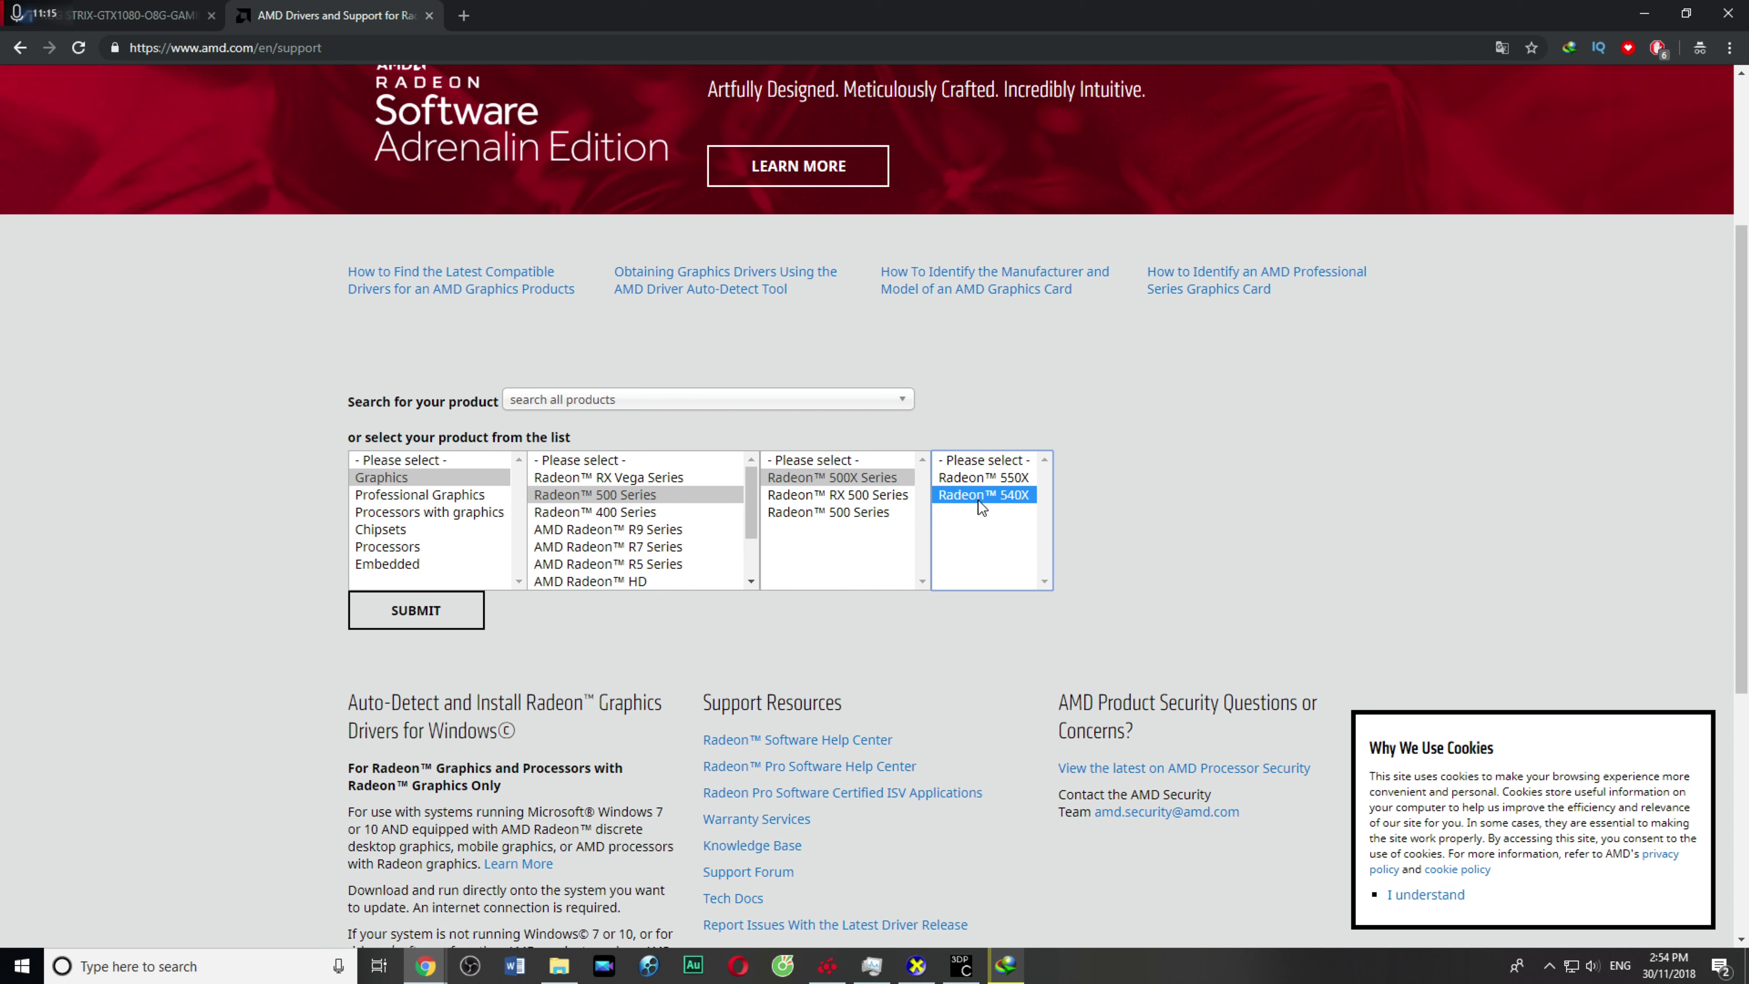
left_click(964, 480)
Step: Select Radeon RX 500 Series as the product line and Radeon RX 590 as the model
left_click(893, 497)
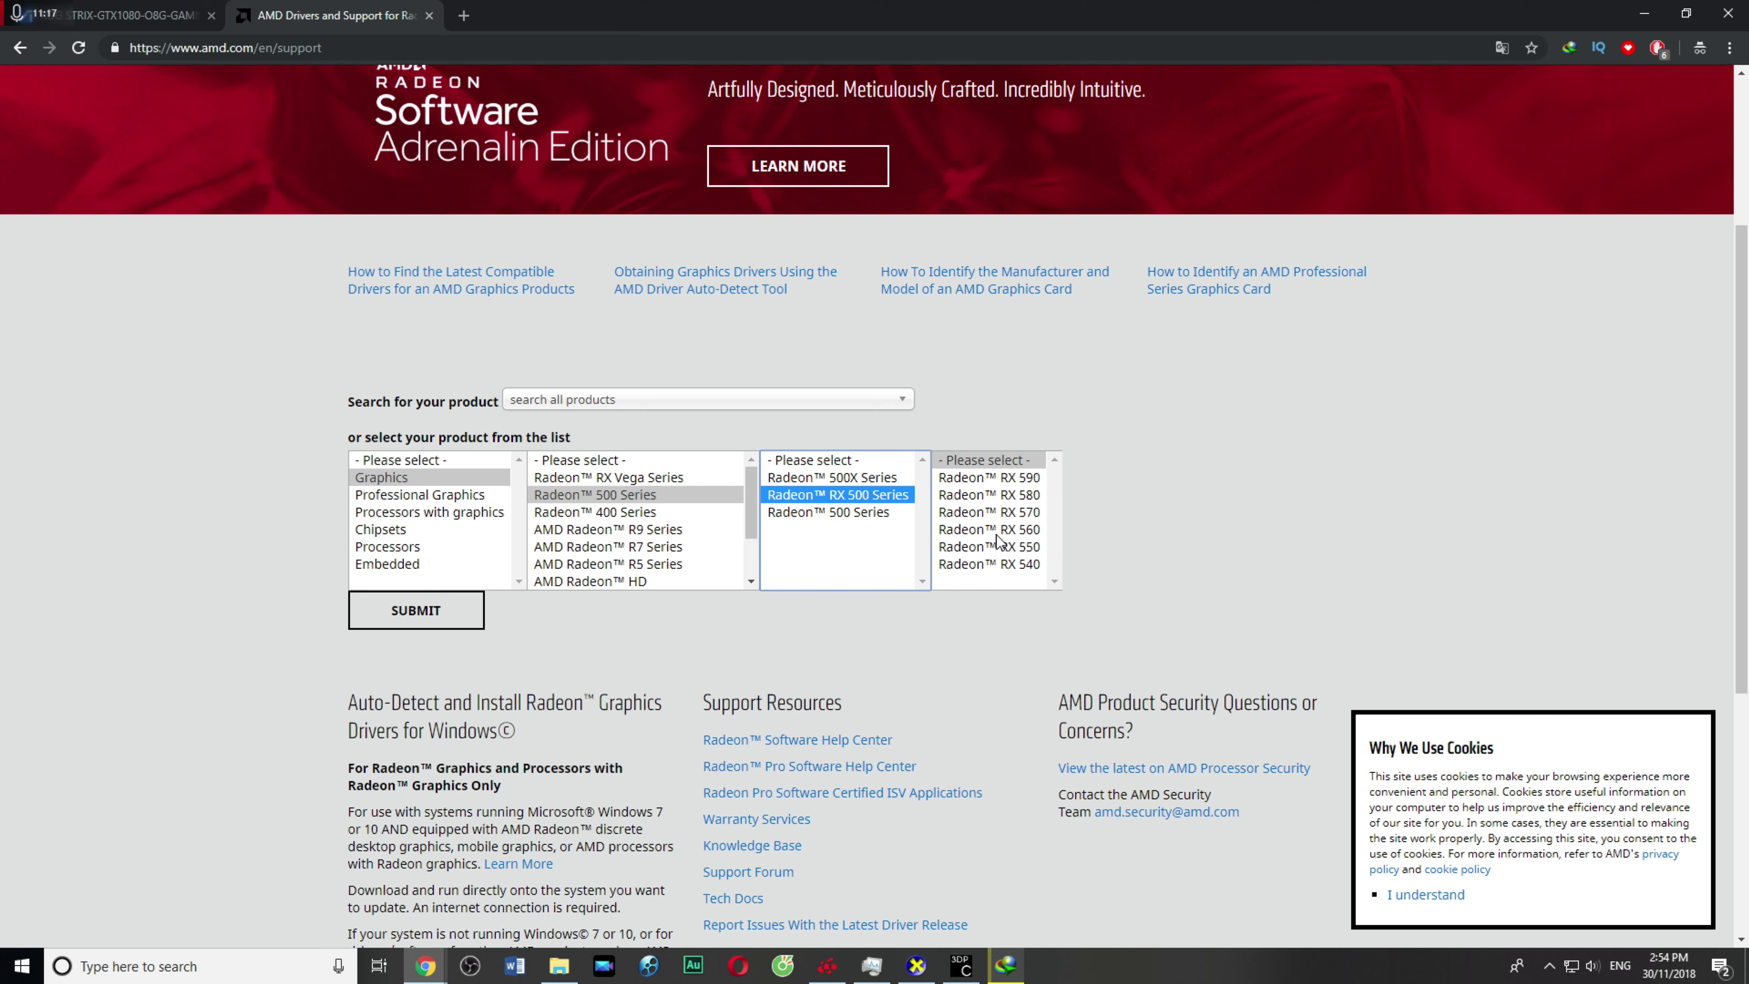
scroll(1022, 497, "up", 1)
left_click(1002, 569)
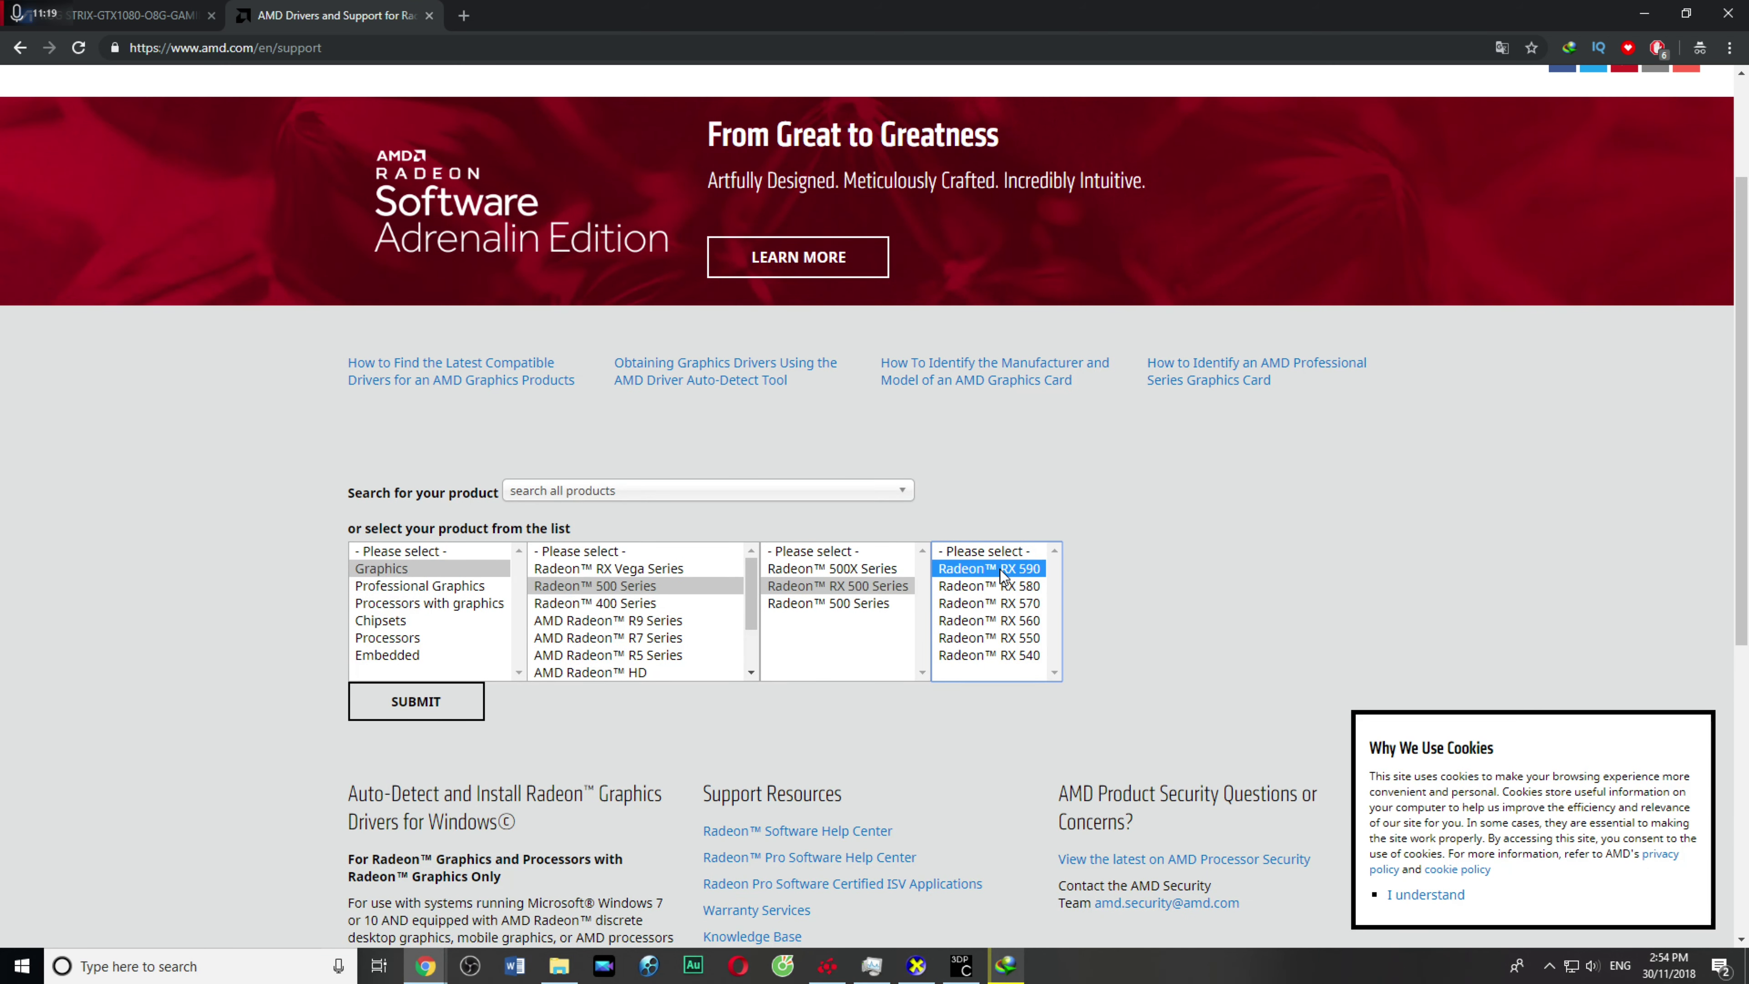
left_click(877, 586)
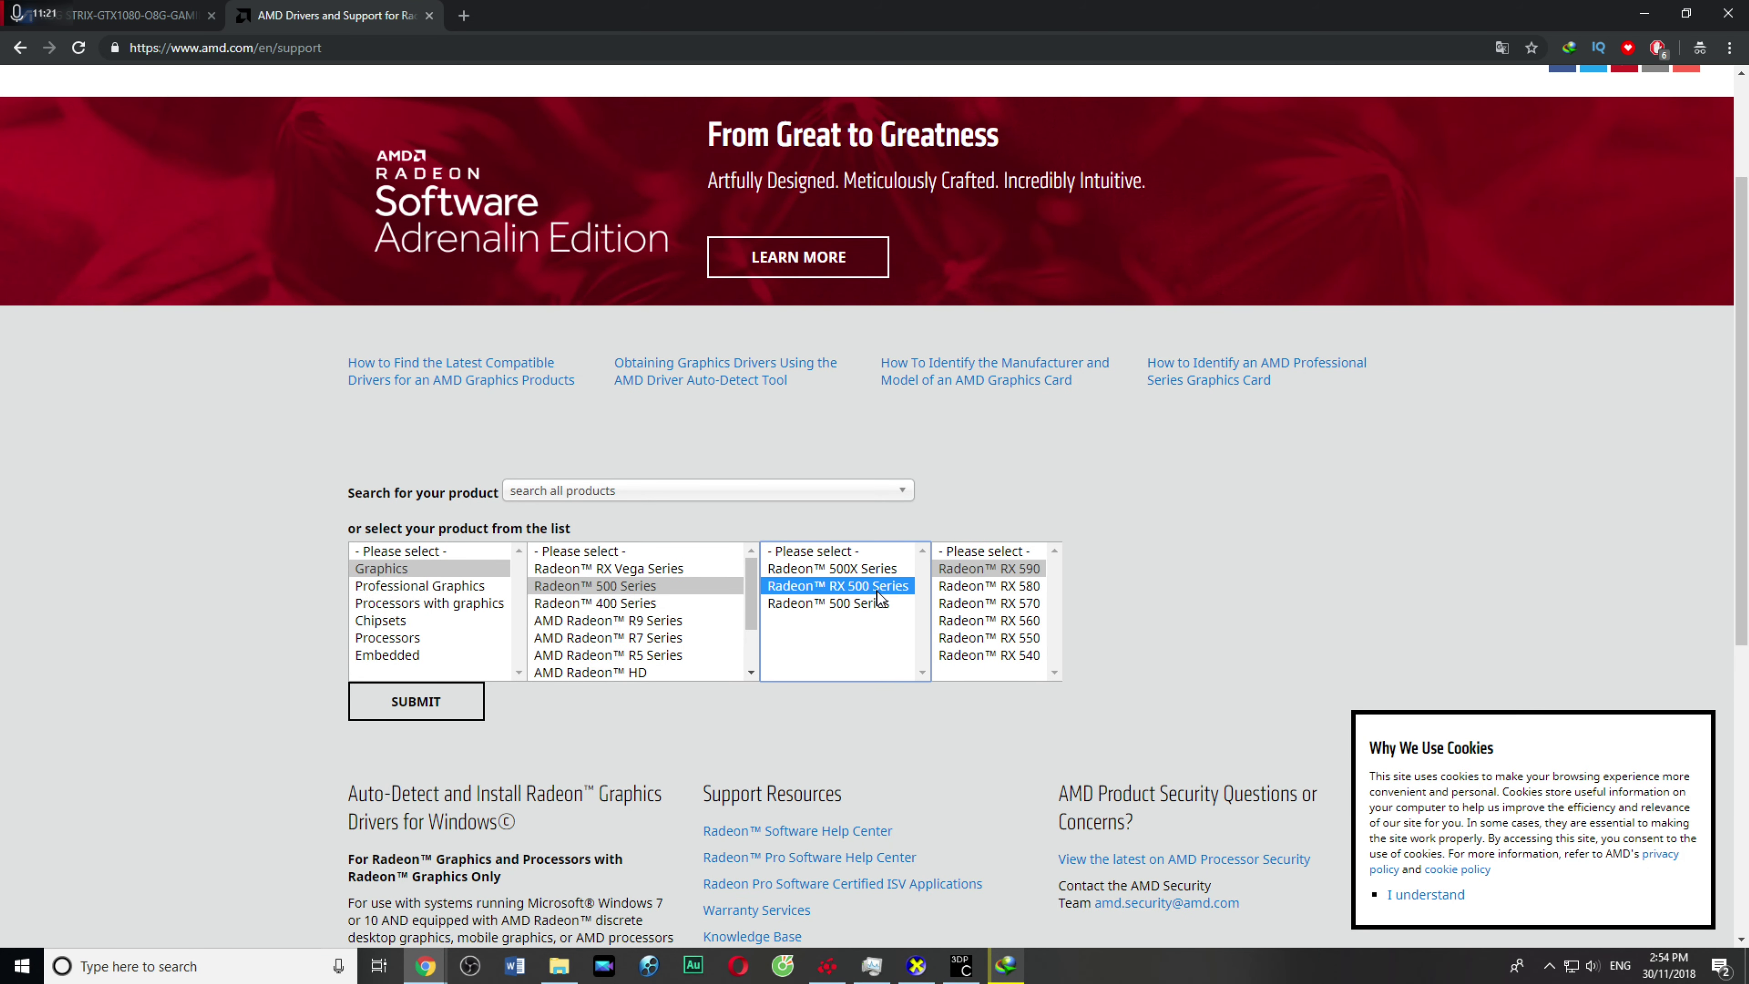
Step: Select Radeon RX 580 as the model and submit the product selection
mouse_move(1009, 586)
left_mouse_down()
mouse_move(1012, 649)
mouse_move(1018, 569)
left_mouse_up()
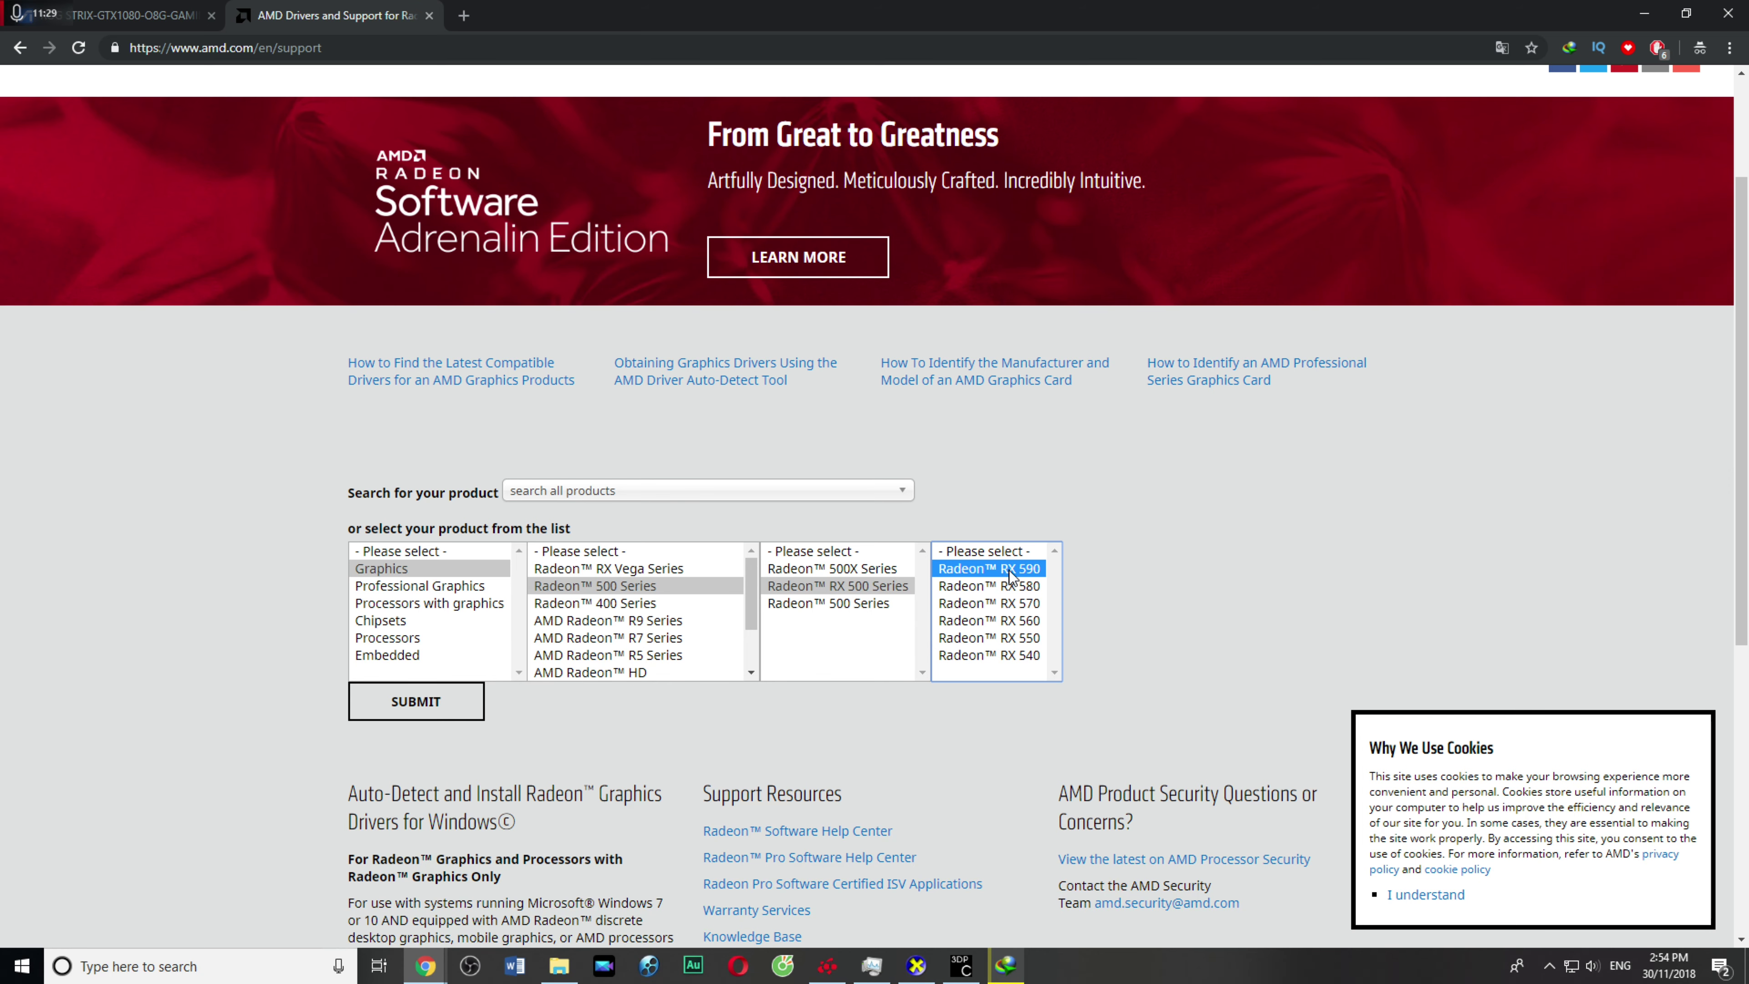
left_click(1017, 586)
left_click(1003, 572)
left_click(1005, 586)
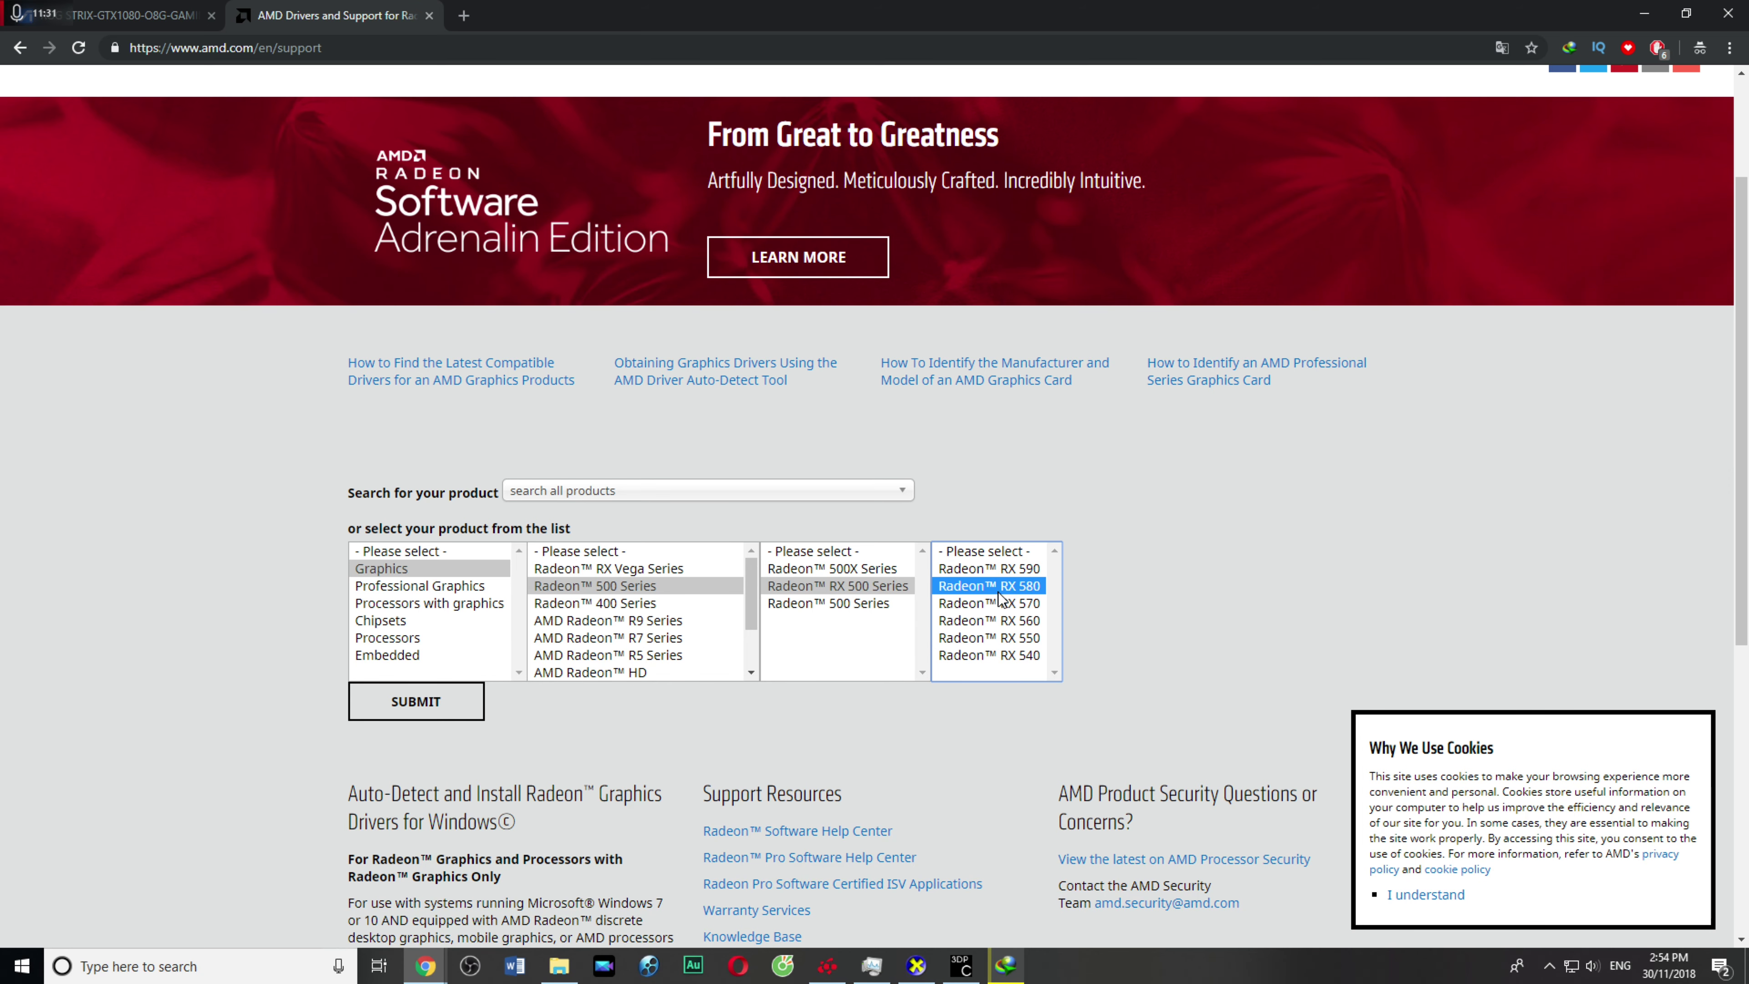
left_click(462, 703)
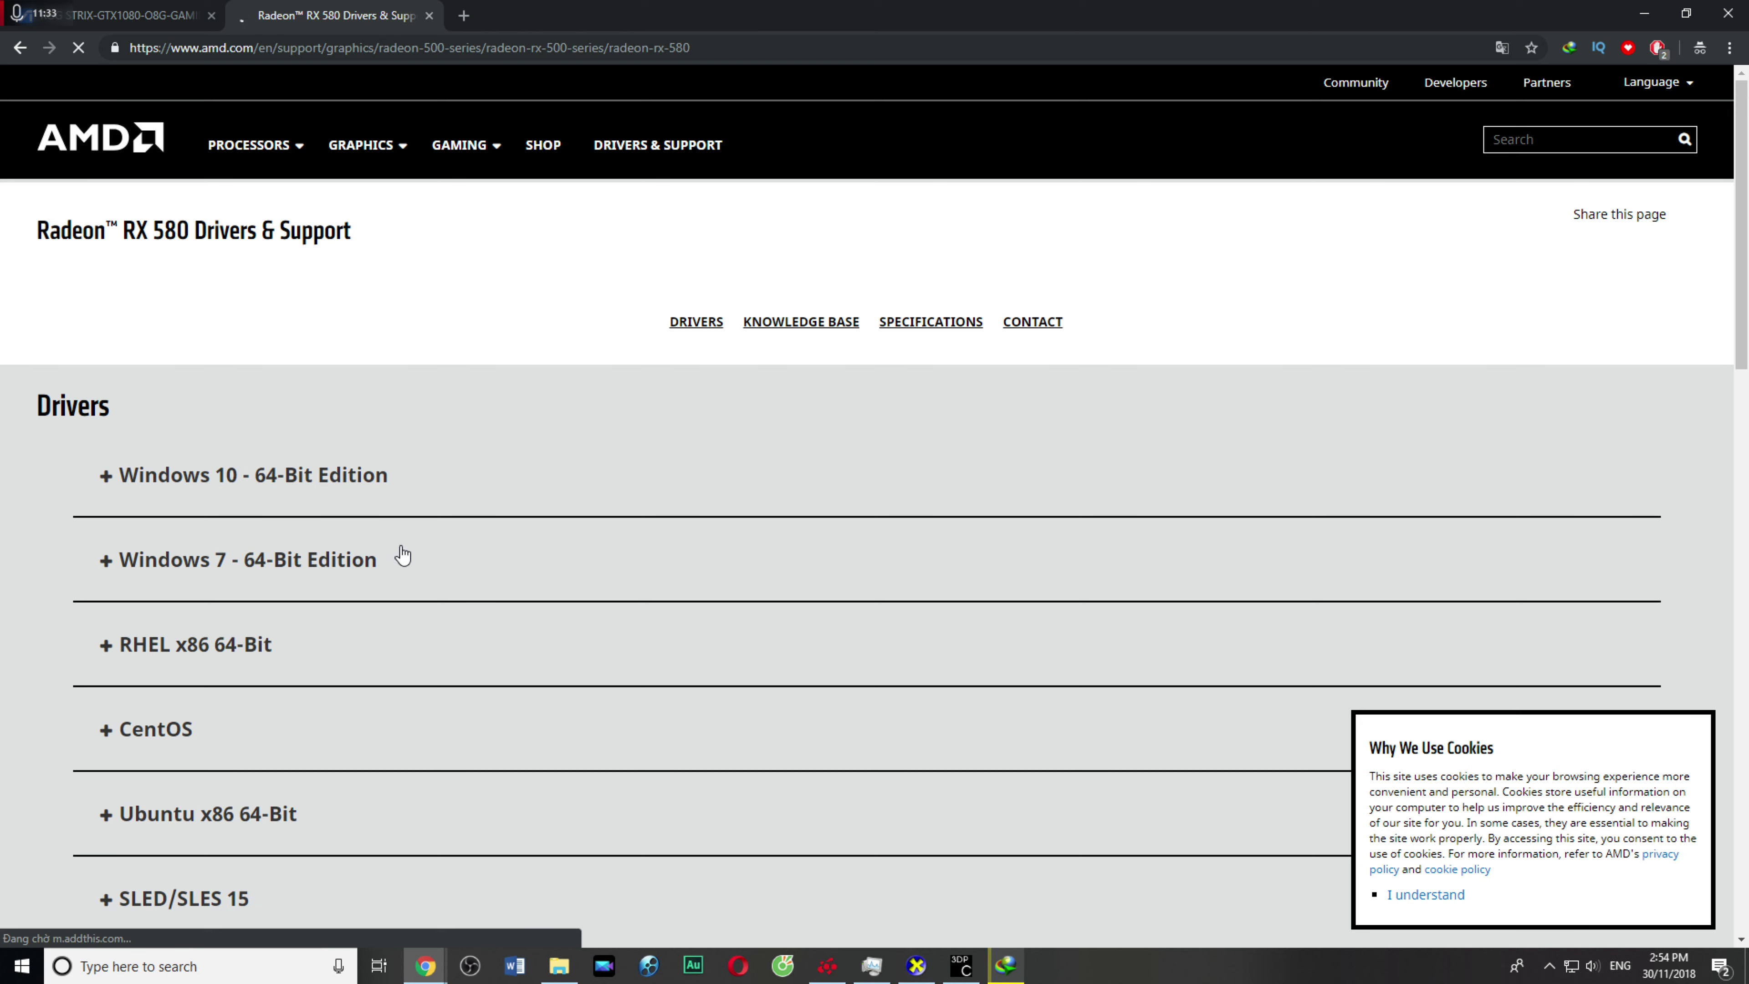
Step: Request the Adrenalin Edition 18.12.1 Optional download for Windows 10 - 64-Bit Edition and dismiss the newsletter sign-up form
scroll(321, 426, "down", 1)
left_click(324, 413)
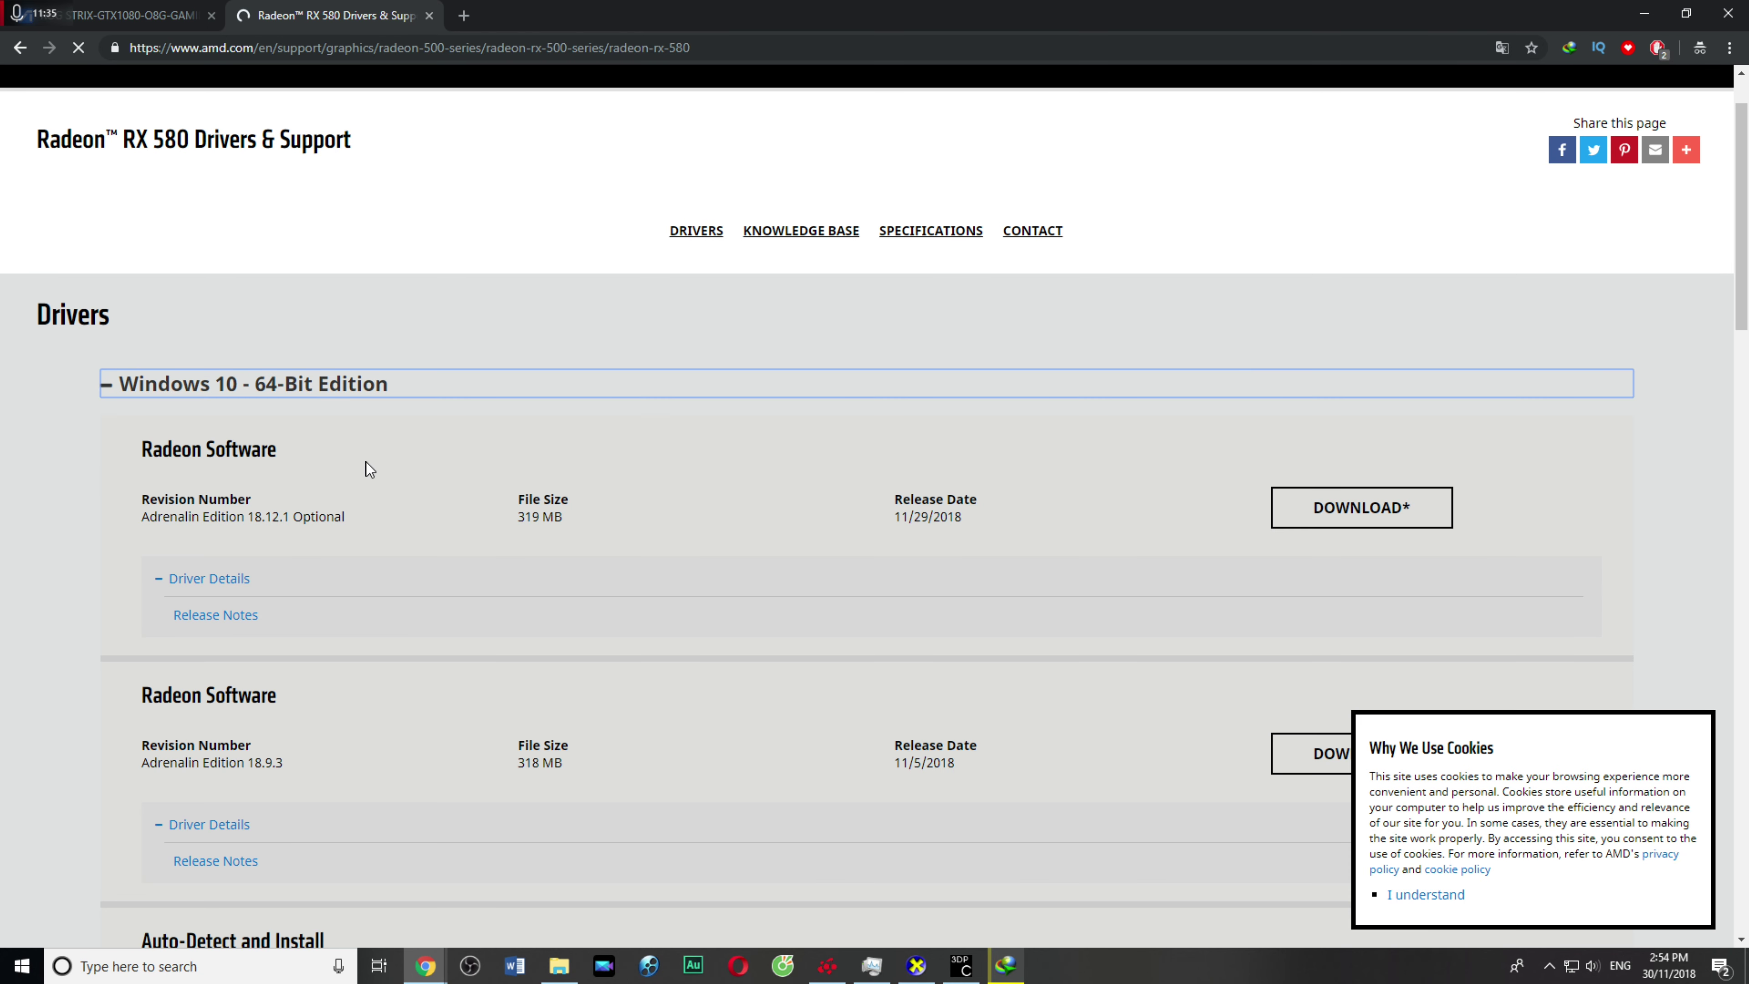
scroll(365, 585, "down", 2)
scroll(351, 614, "down", 3)
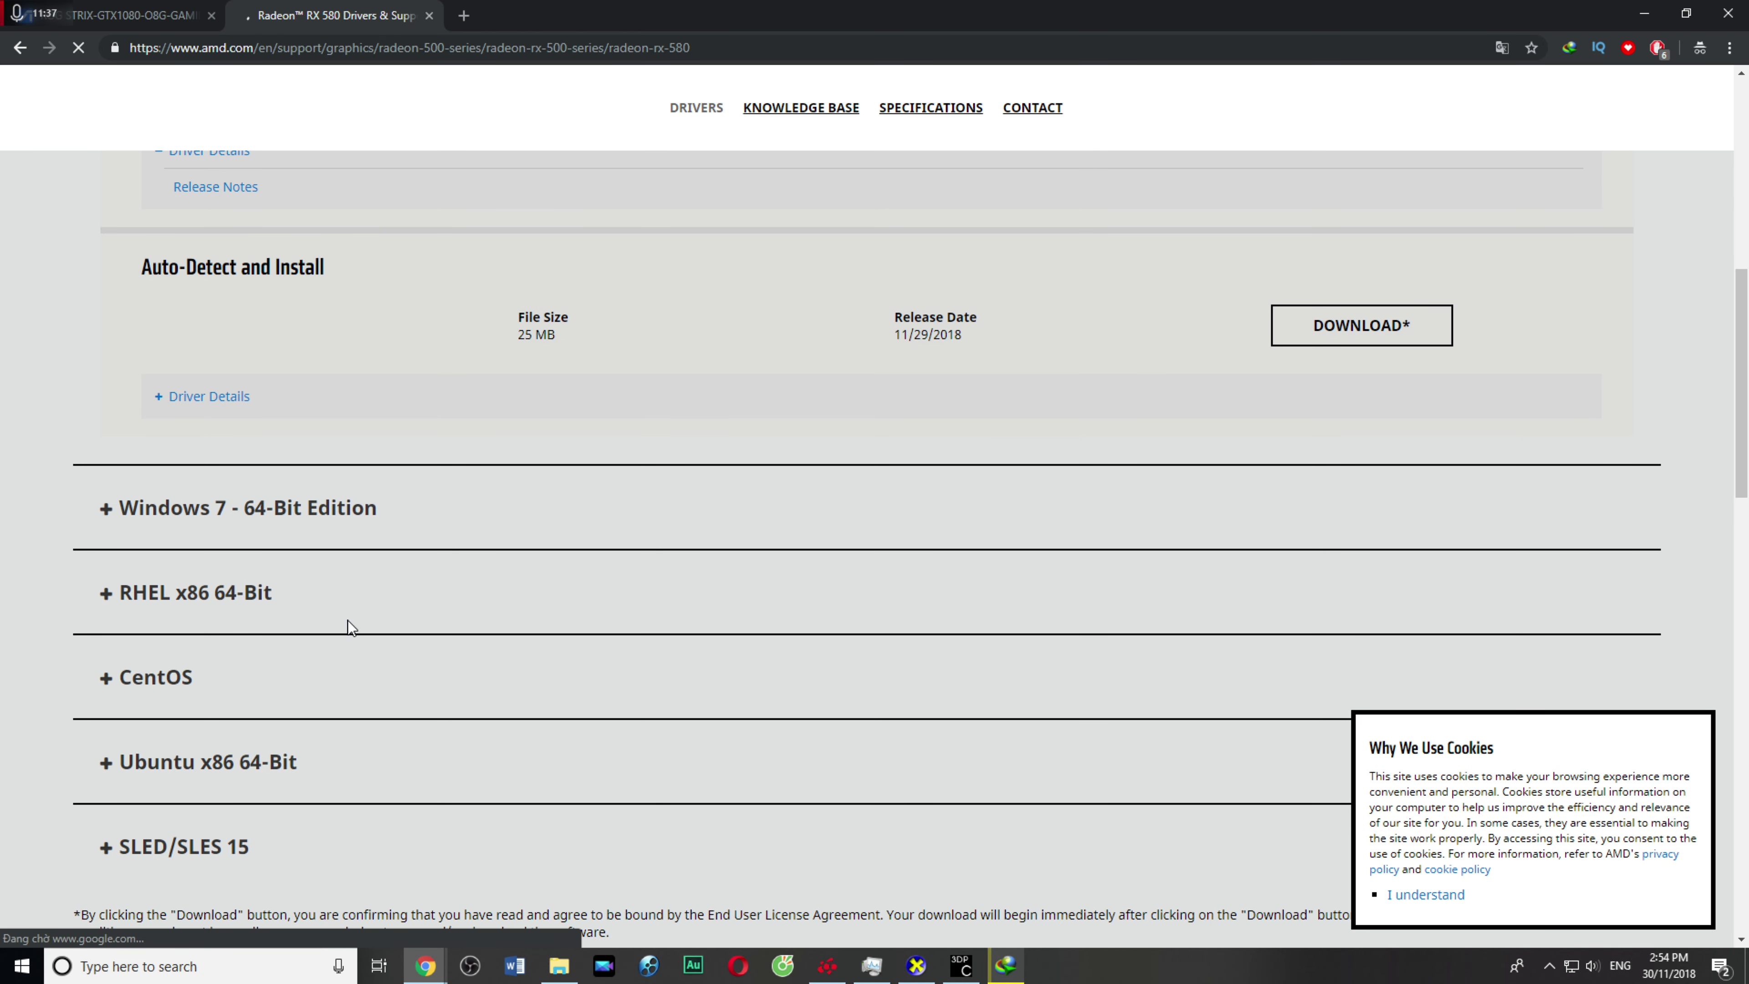
scroll(893, 663, "up", 4)
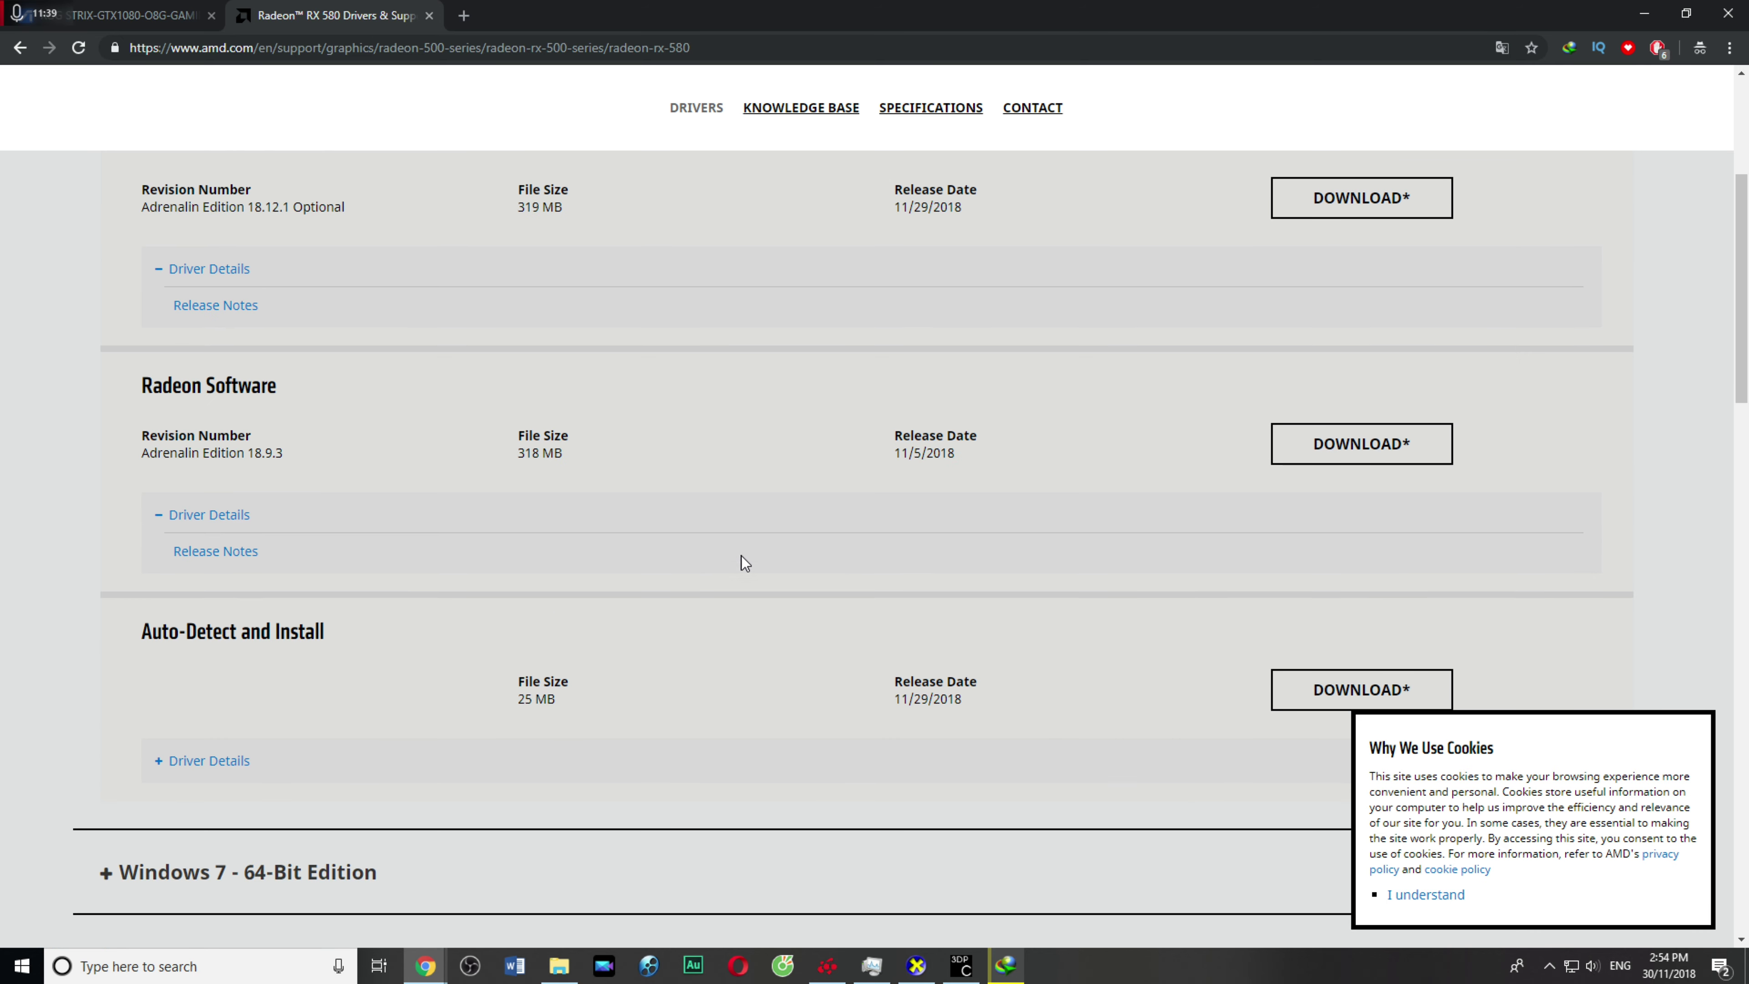
scroll(747, 560, "up", 3)
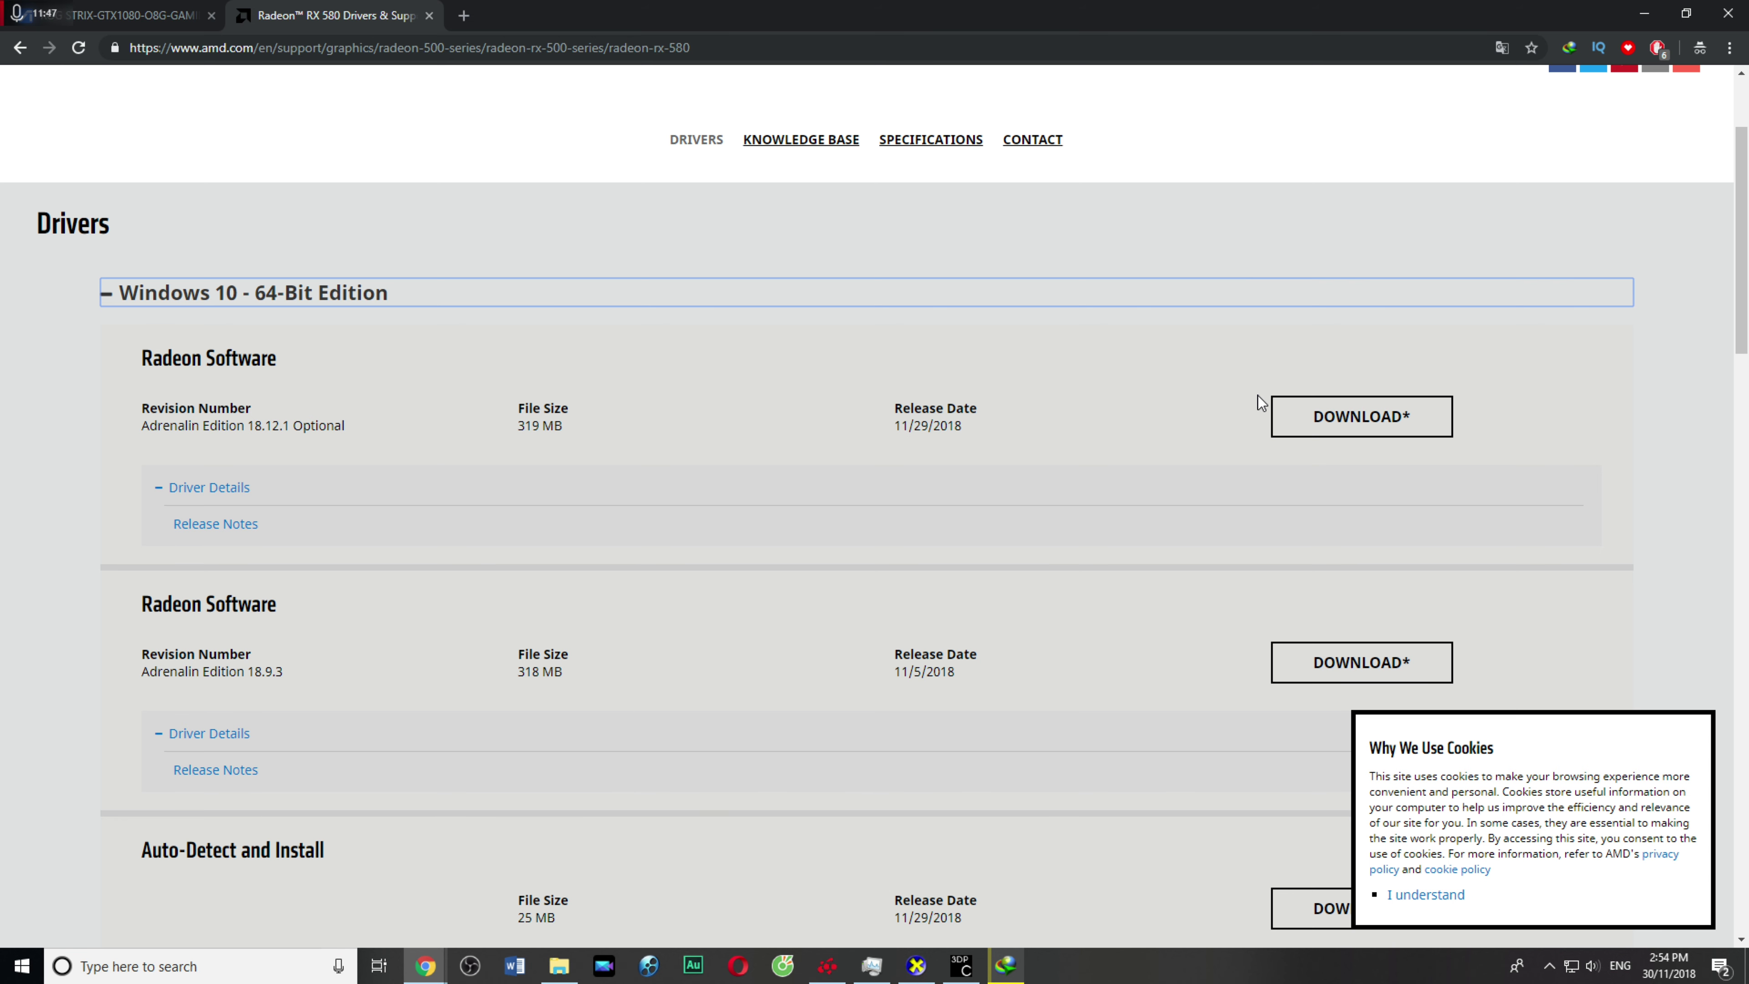
left_click(1333, 415)
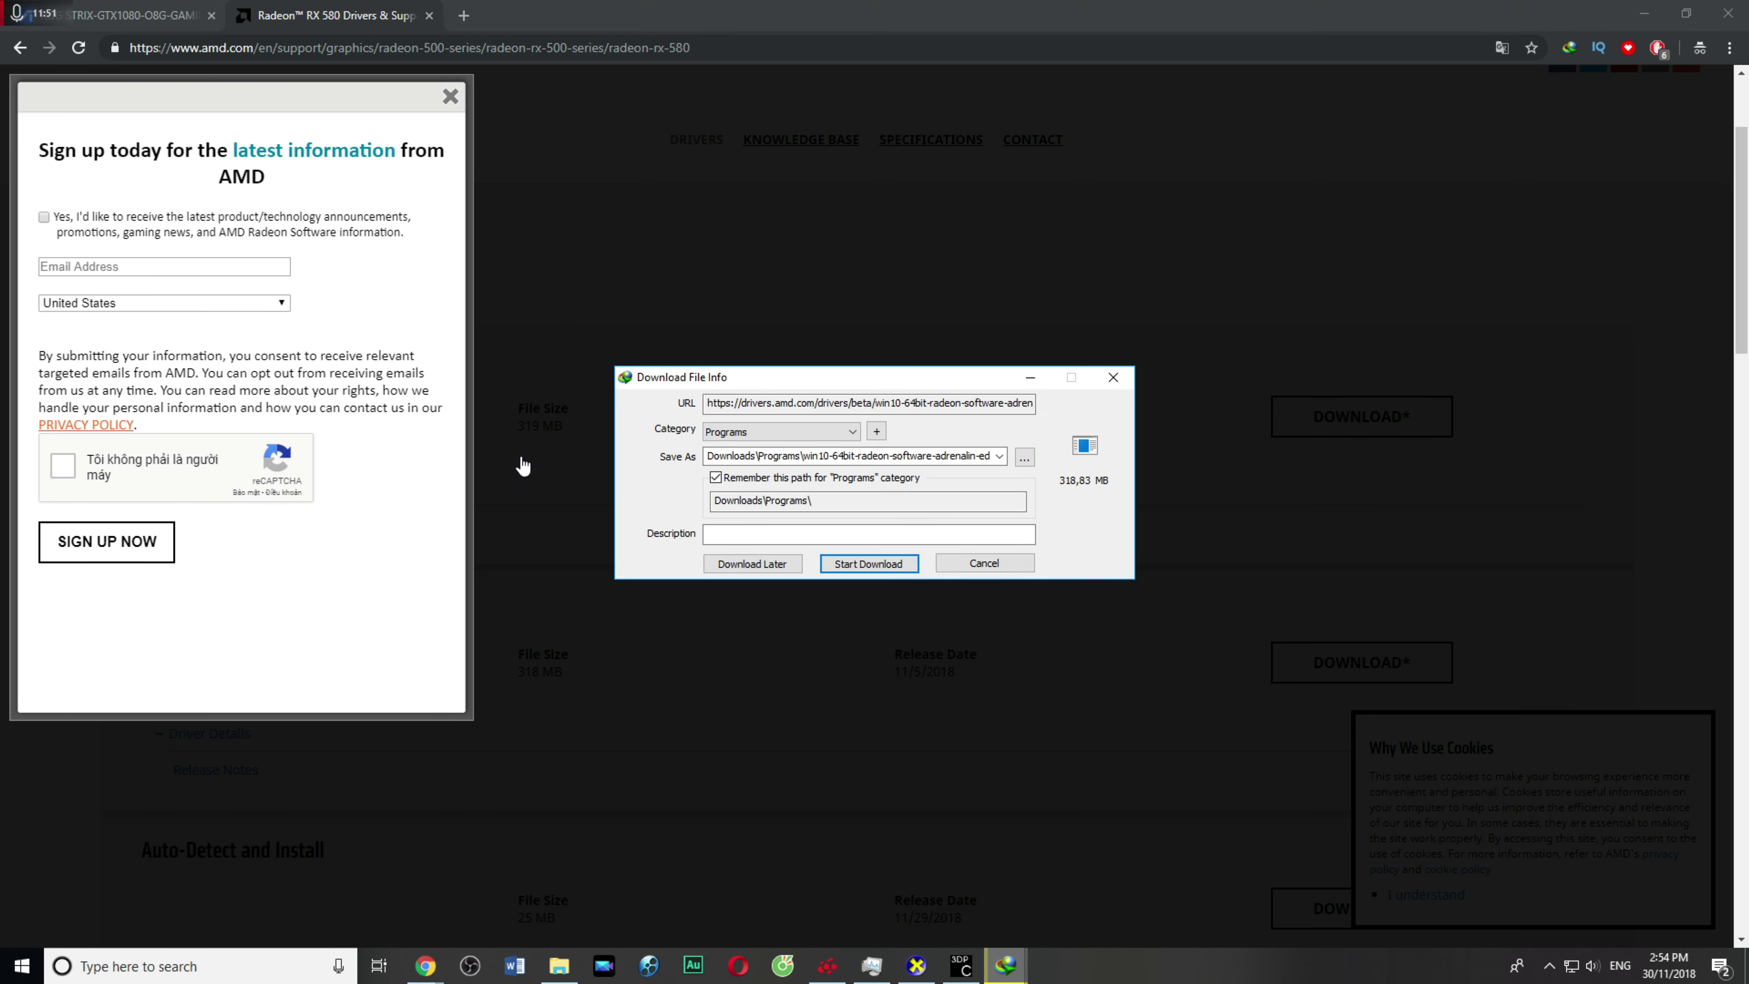
left_click(451, 97)
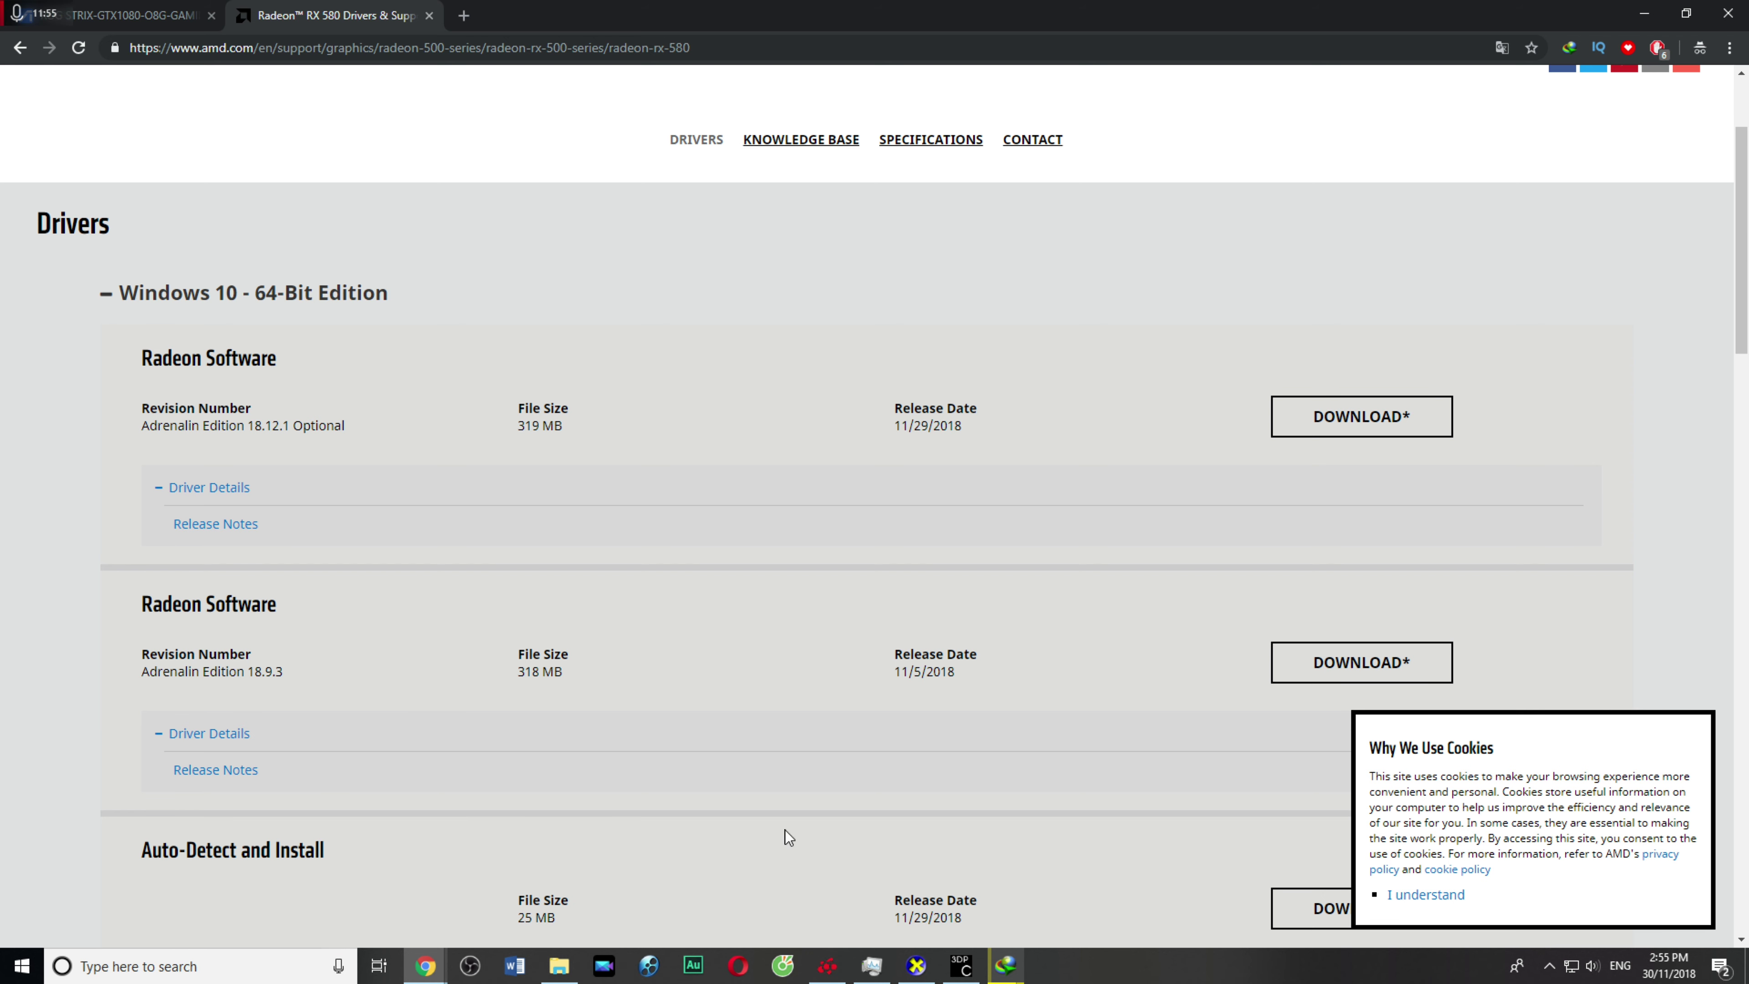
Step: Bring up the paused Radeon Software Adrenalin Edition 18.10.2 download and close its window
mouse_move(1005, 965)
left_click(942, 849)
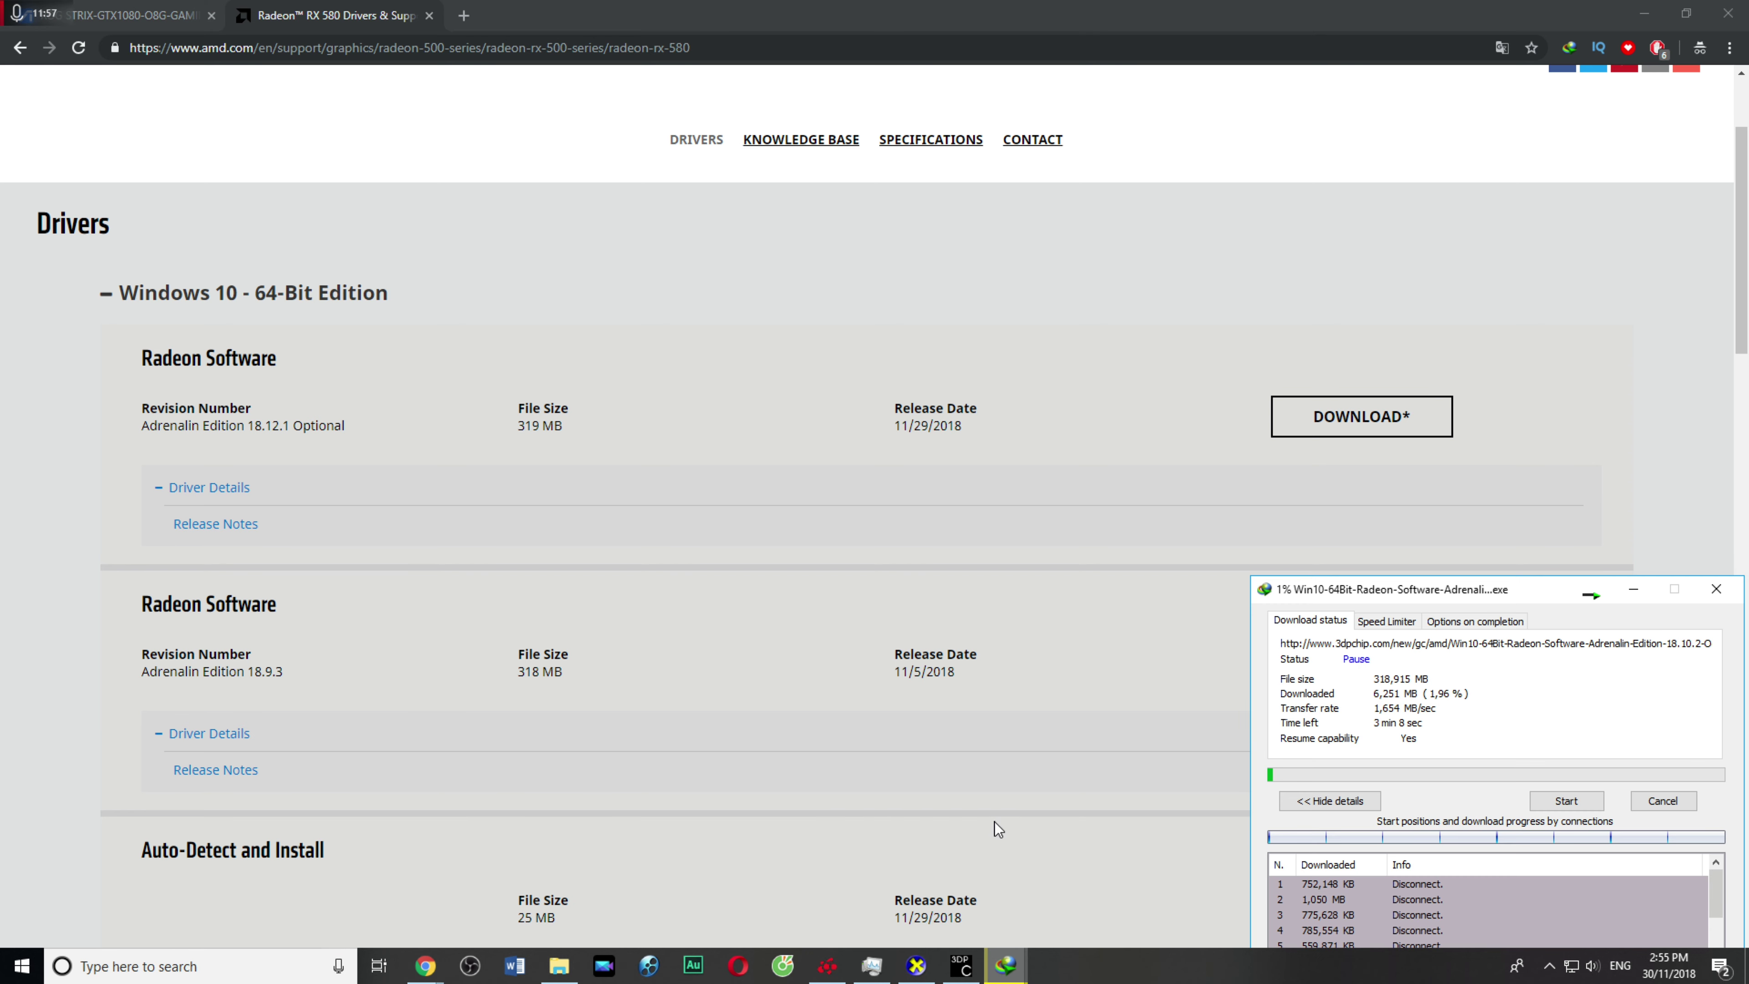
left_click_drag(1457, 598, 1320, 585)
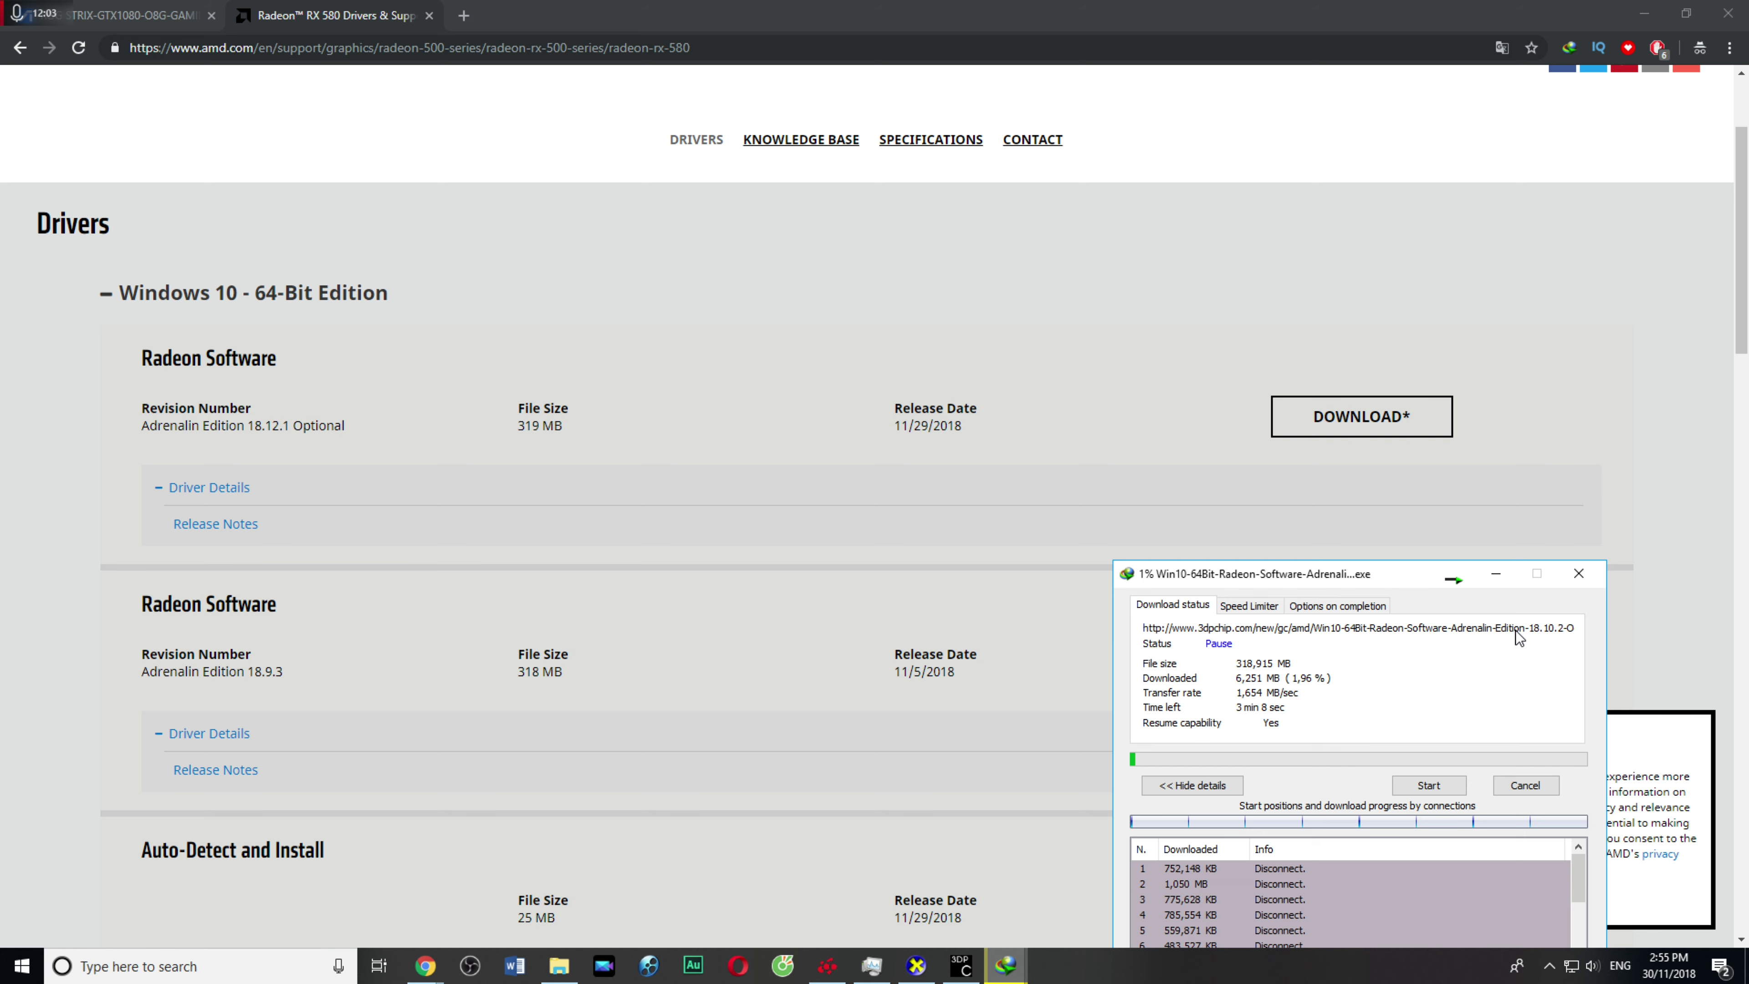
left_click(1578, 578)
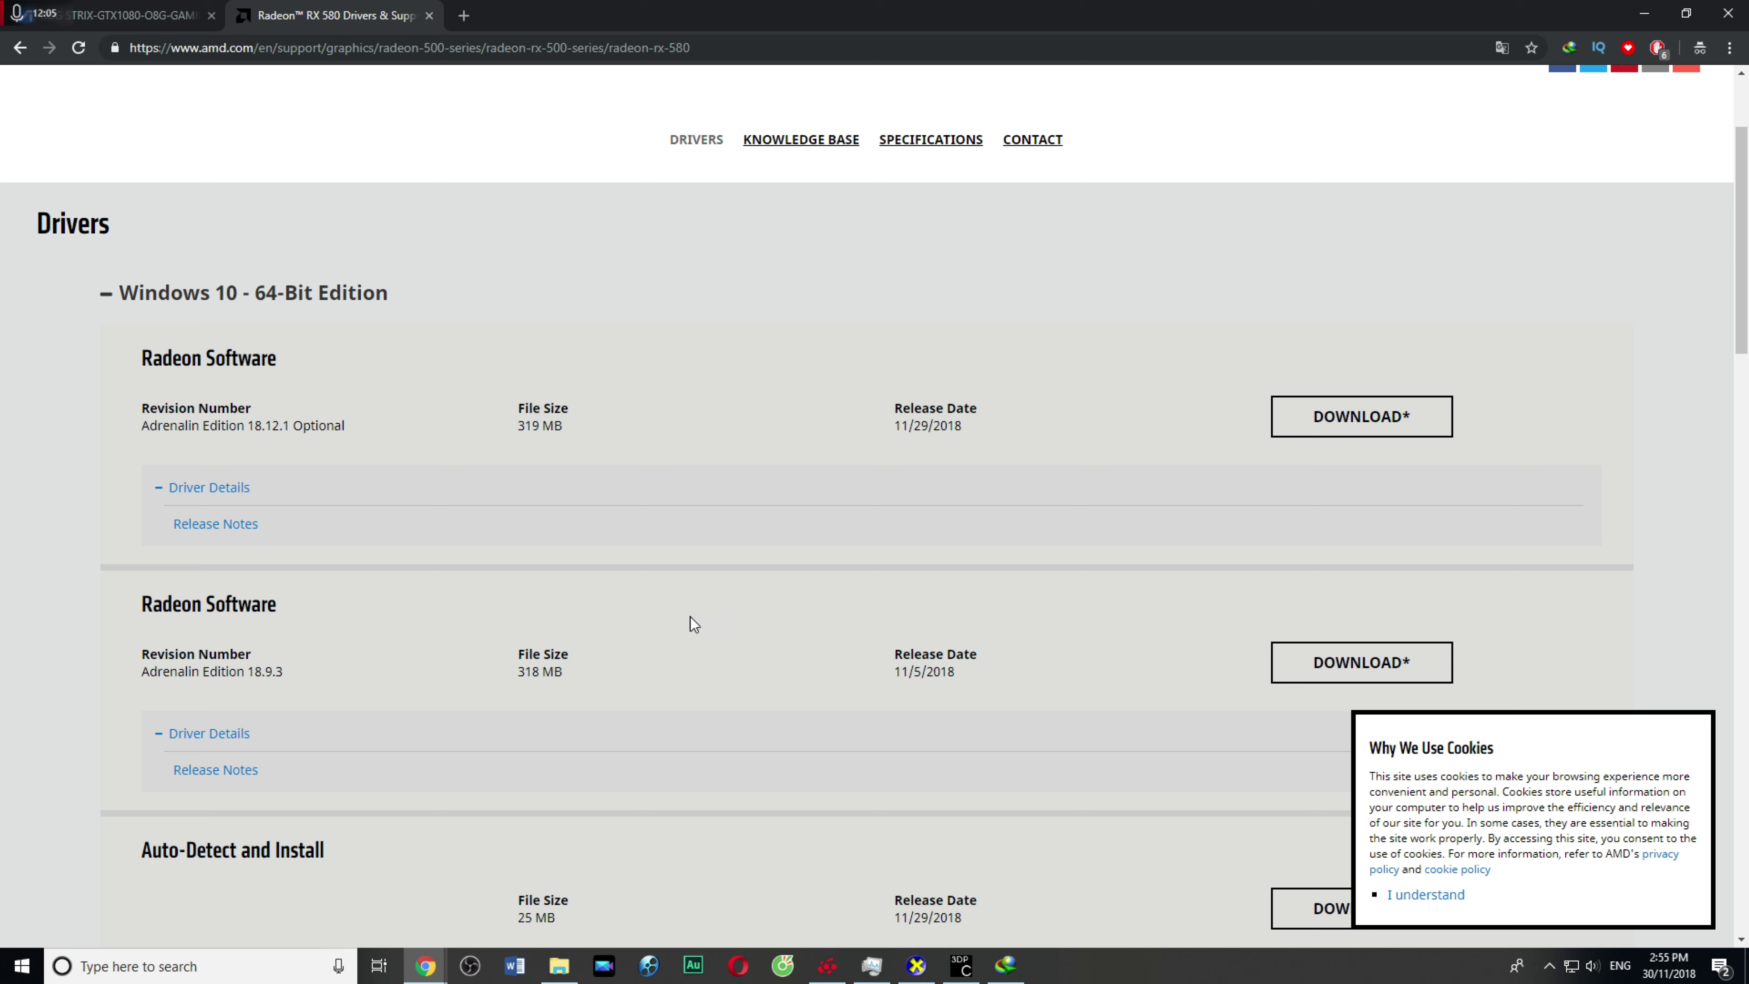
Step: Bring up the file info for the requested Radeon Software driver and start its download in the Programs category
left_click(1007, 919)
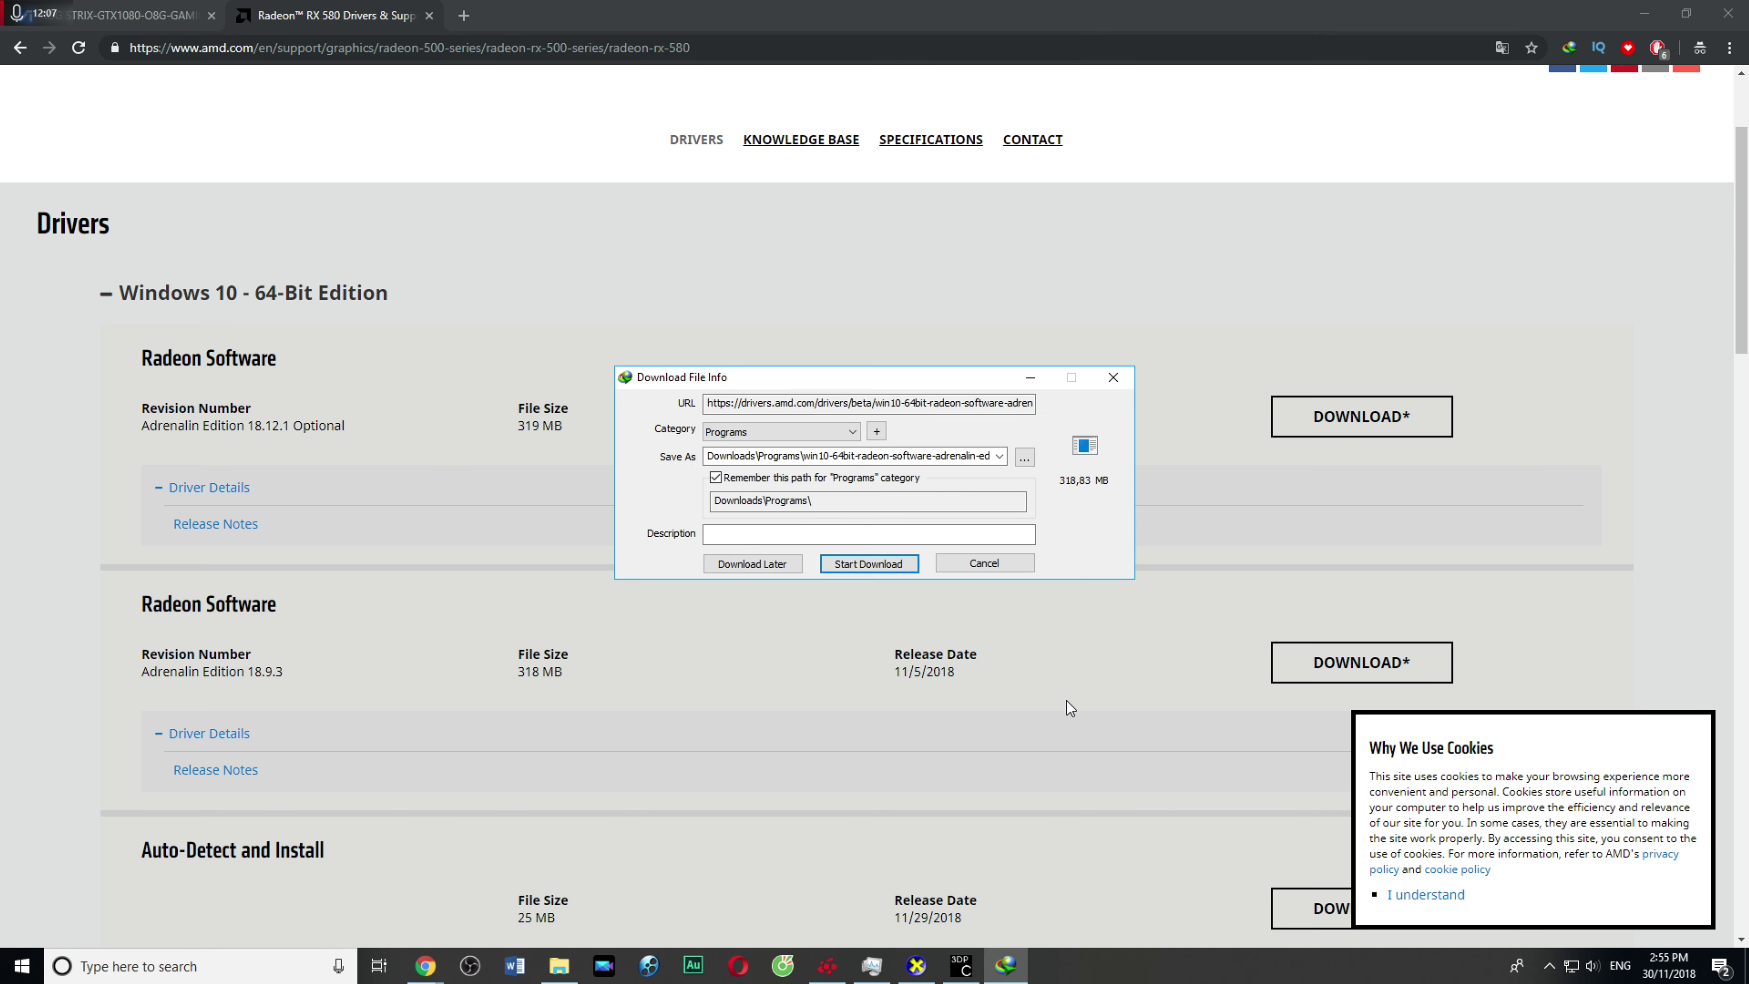
left_click_drag(910, 381, 784, 428)
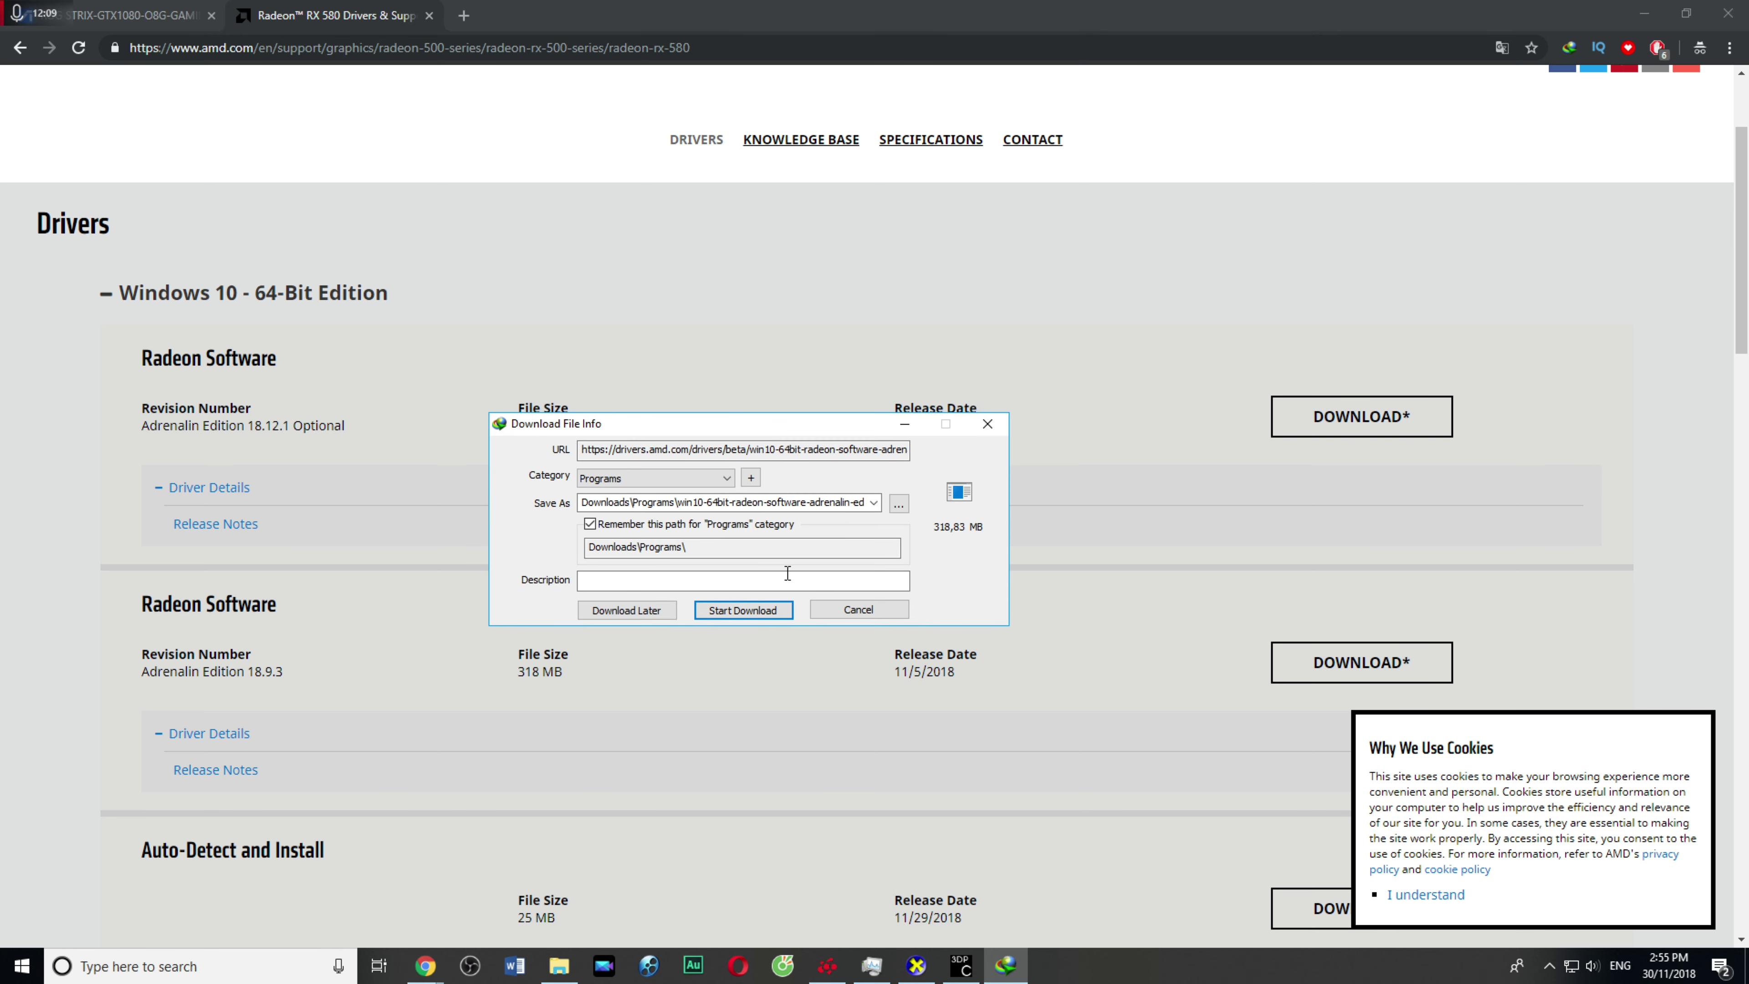
left_click(754, 610)
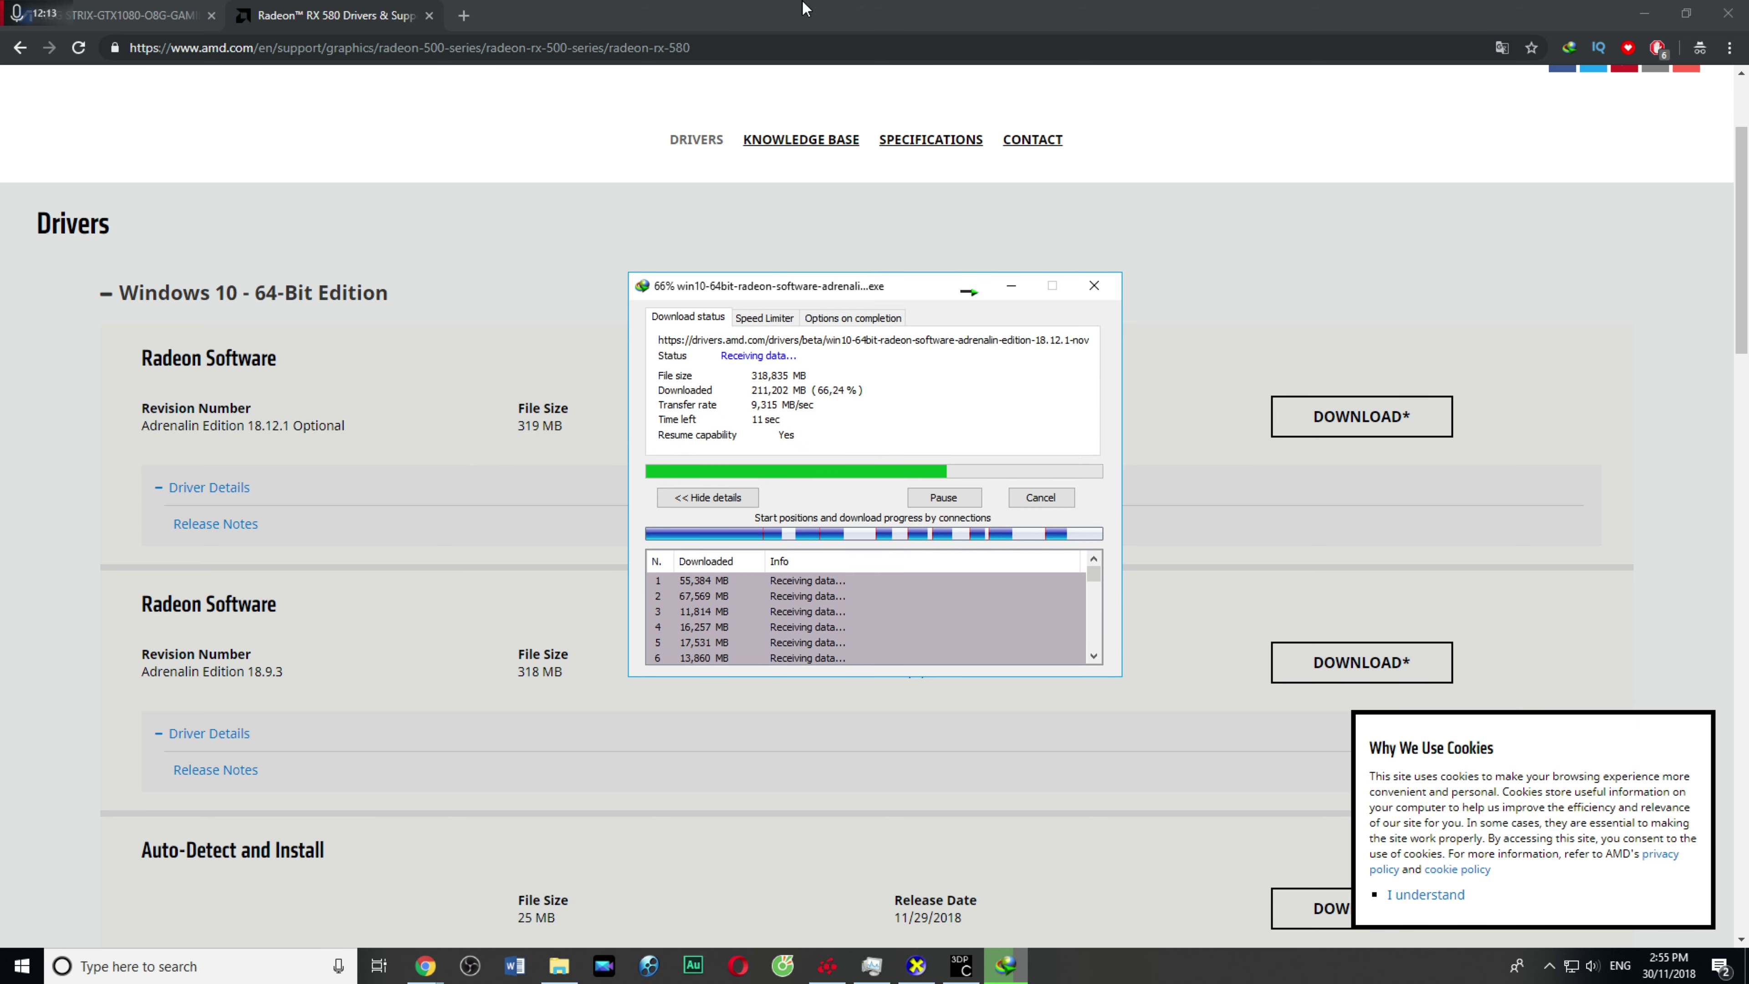
key("Escape")
Step: Return to the ASUS ROG STRIX-GTX1080-O8G-GAMING support page and start downloading the version 416.34 ASUS NVIDIA driver
left_click(137, 15)
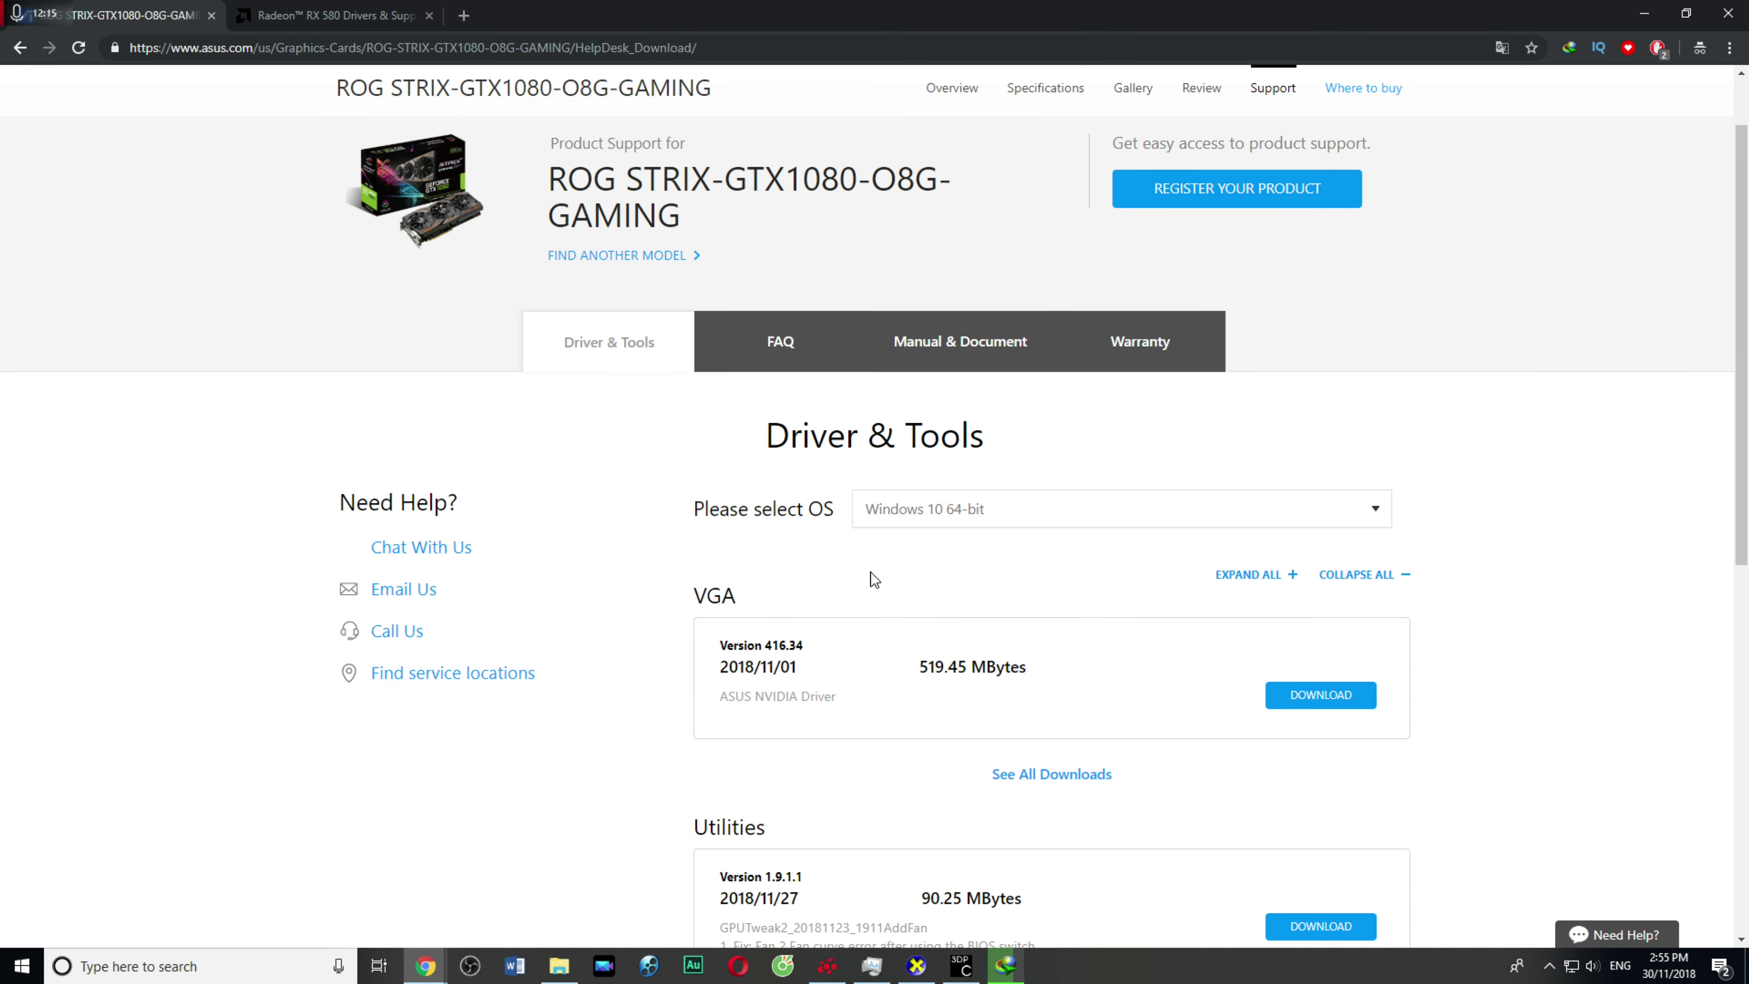
scroll(964, 654, "down", 3)
left_click(1301, 517)
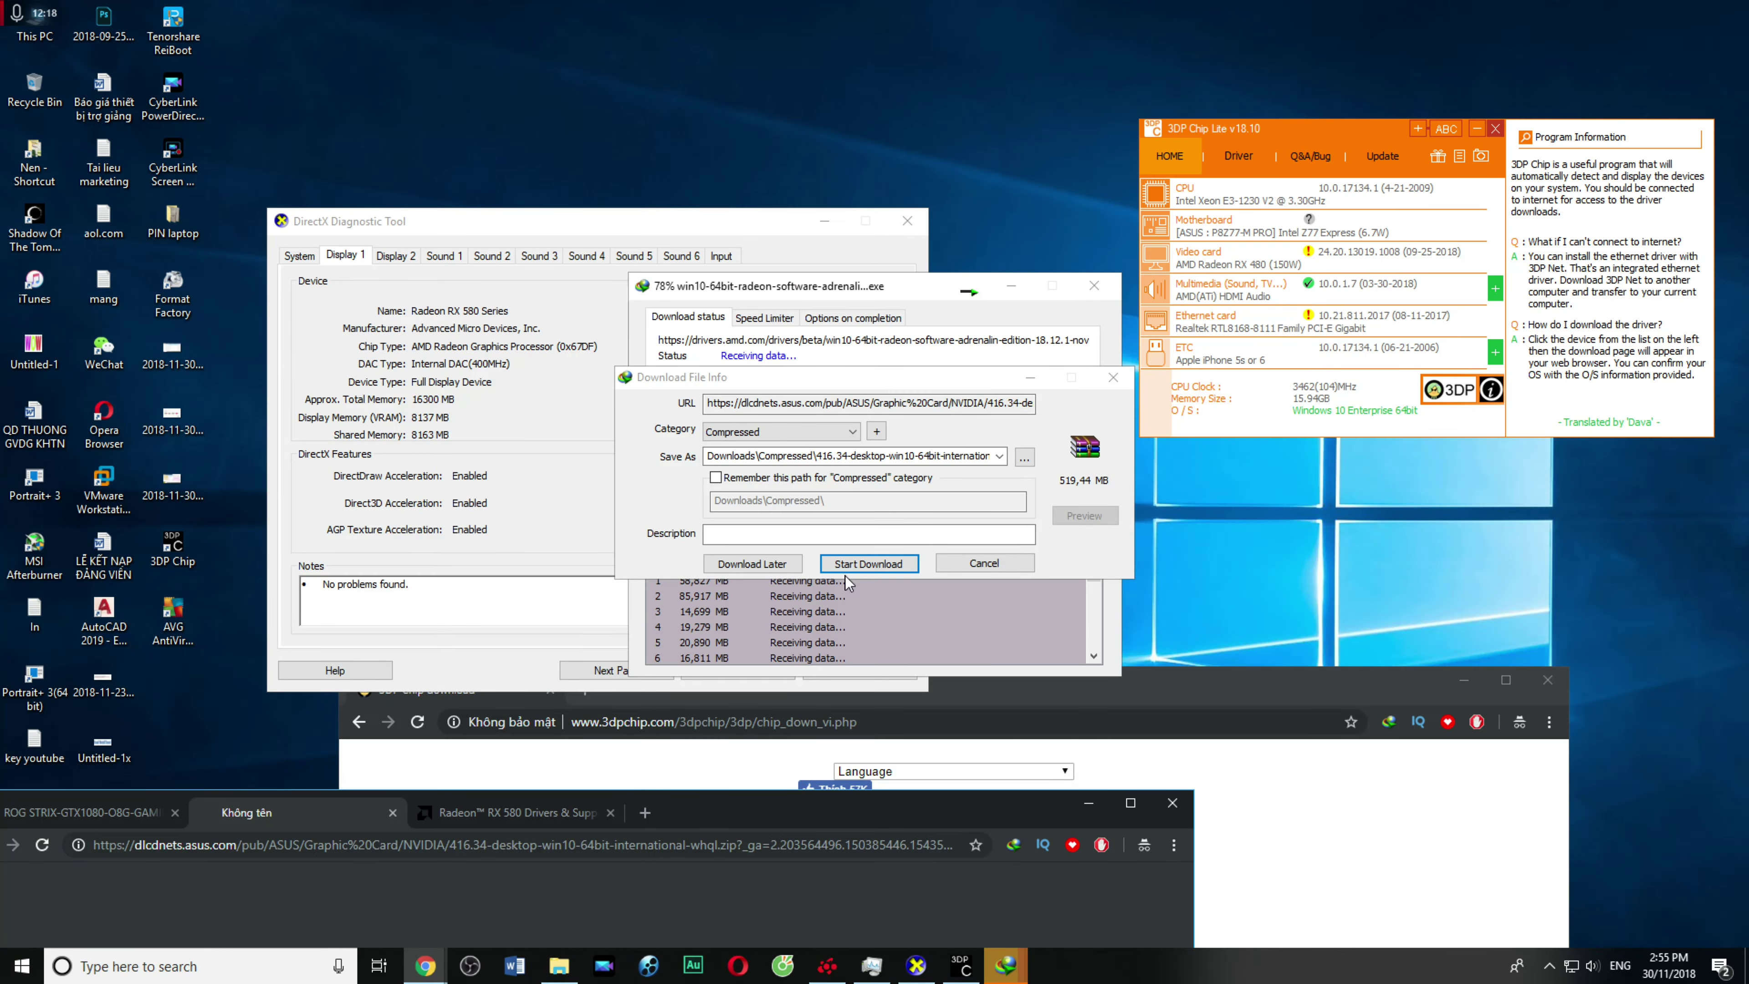
left_click(863, 562)
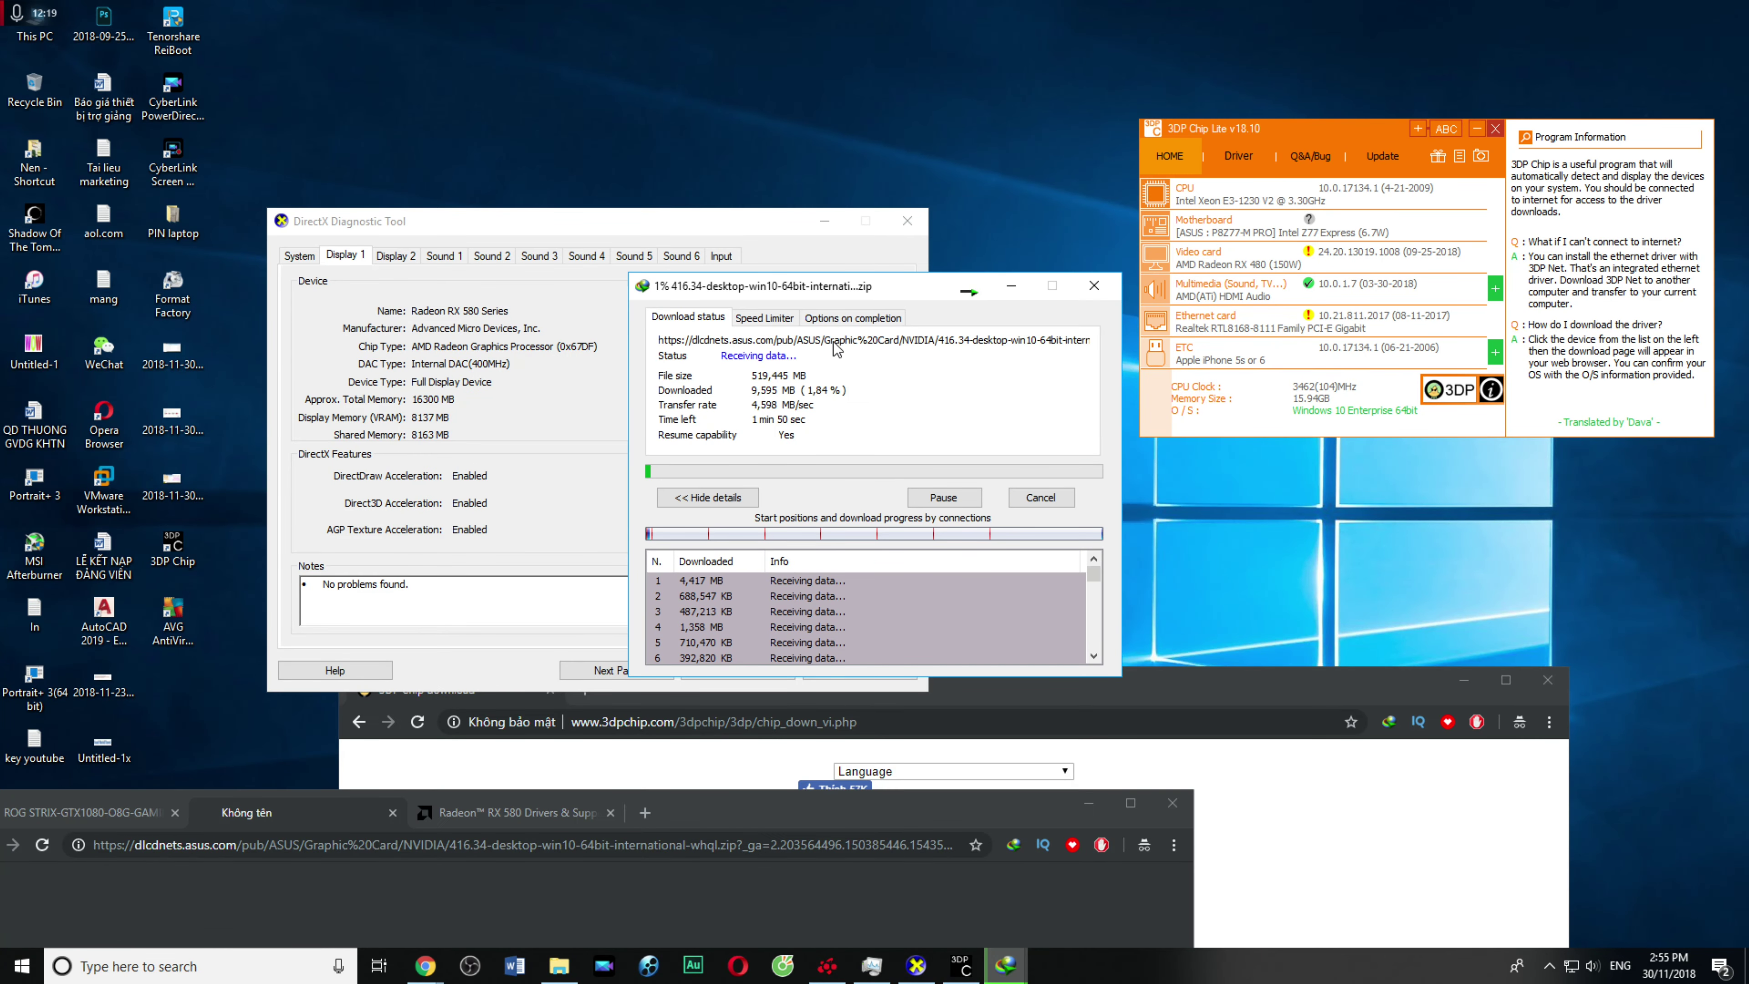
Step: Move the NVIDIA download progress window, the Radeon download completion dialog and the browser window apart on the desktop
left_click_drag(826, 285, 1129, 270)
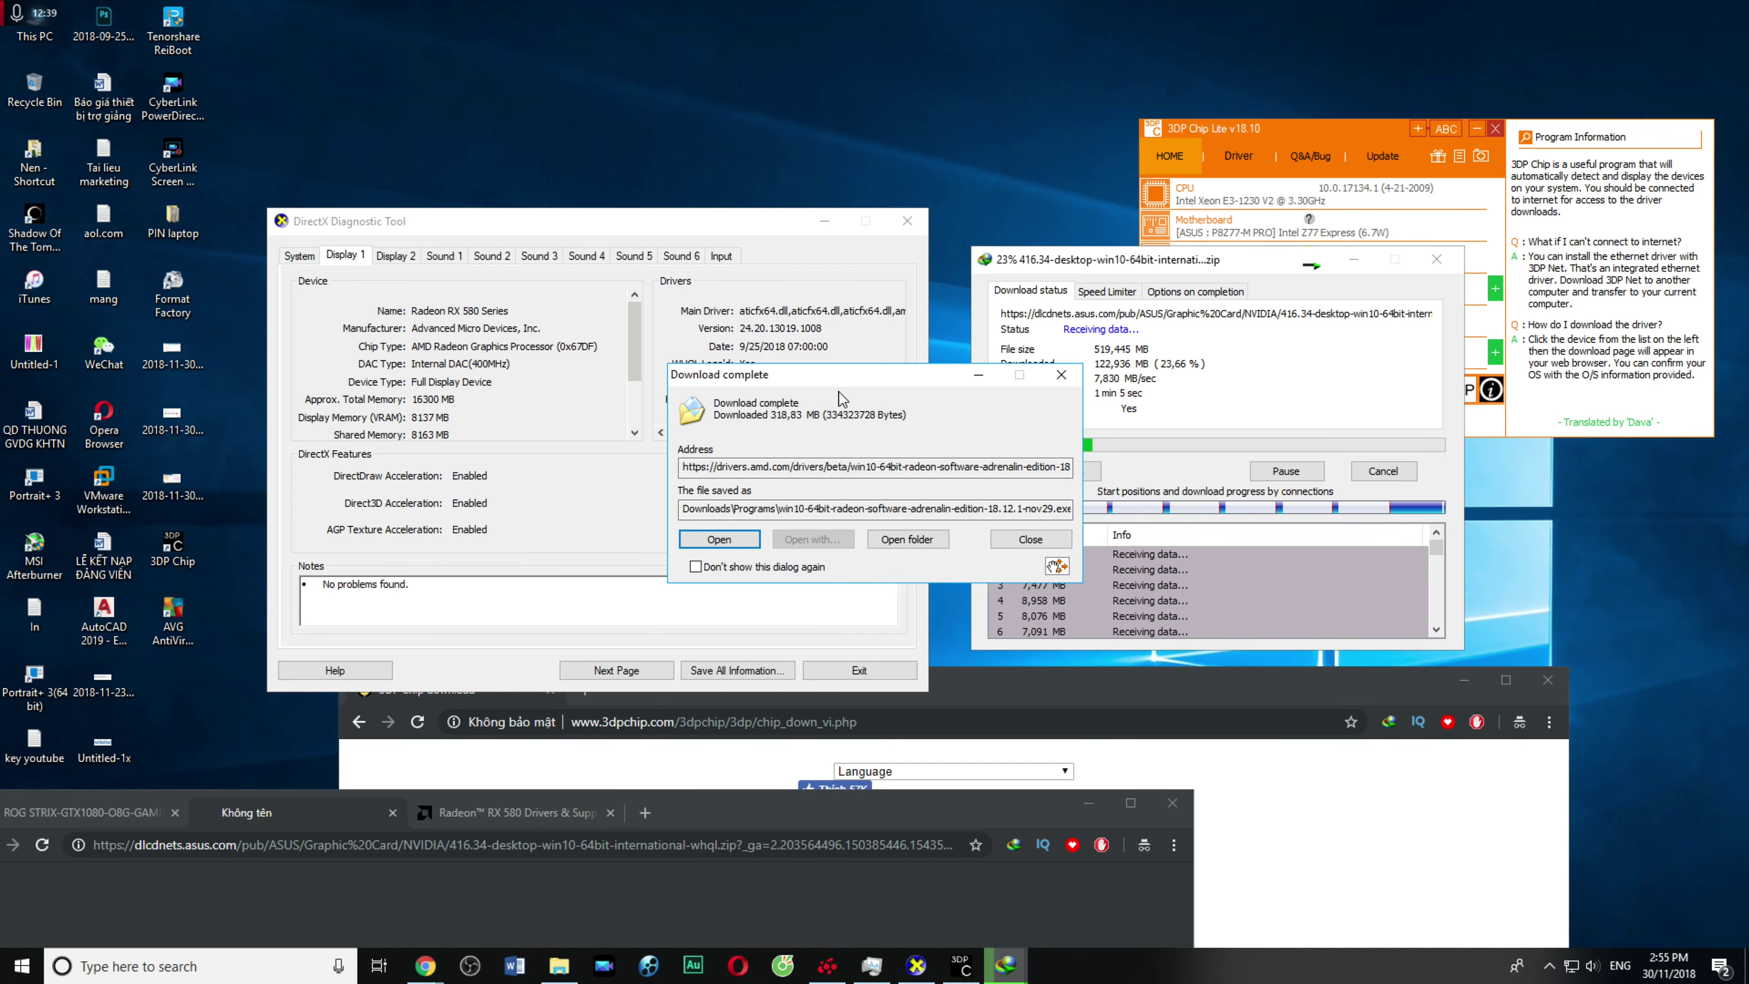
left_click_drag(839, 391, 659, 402)
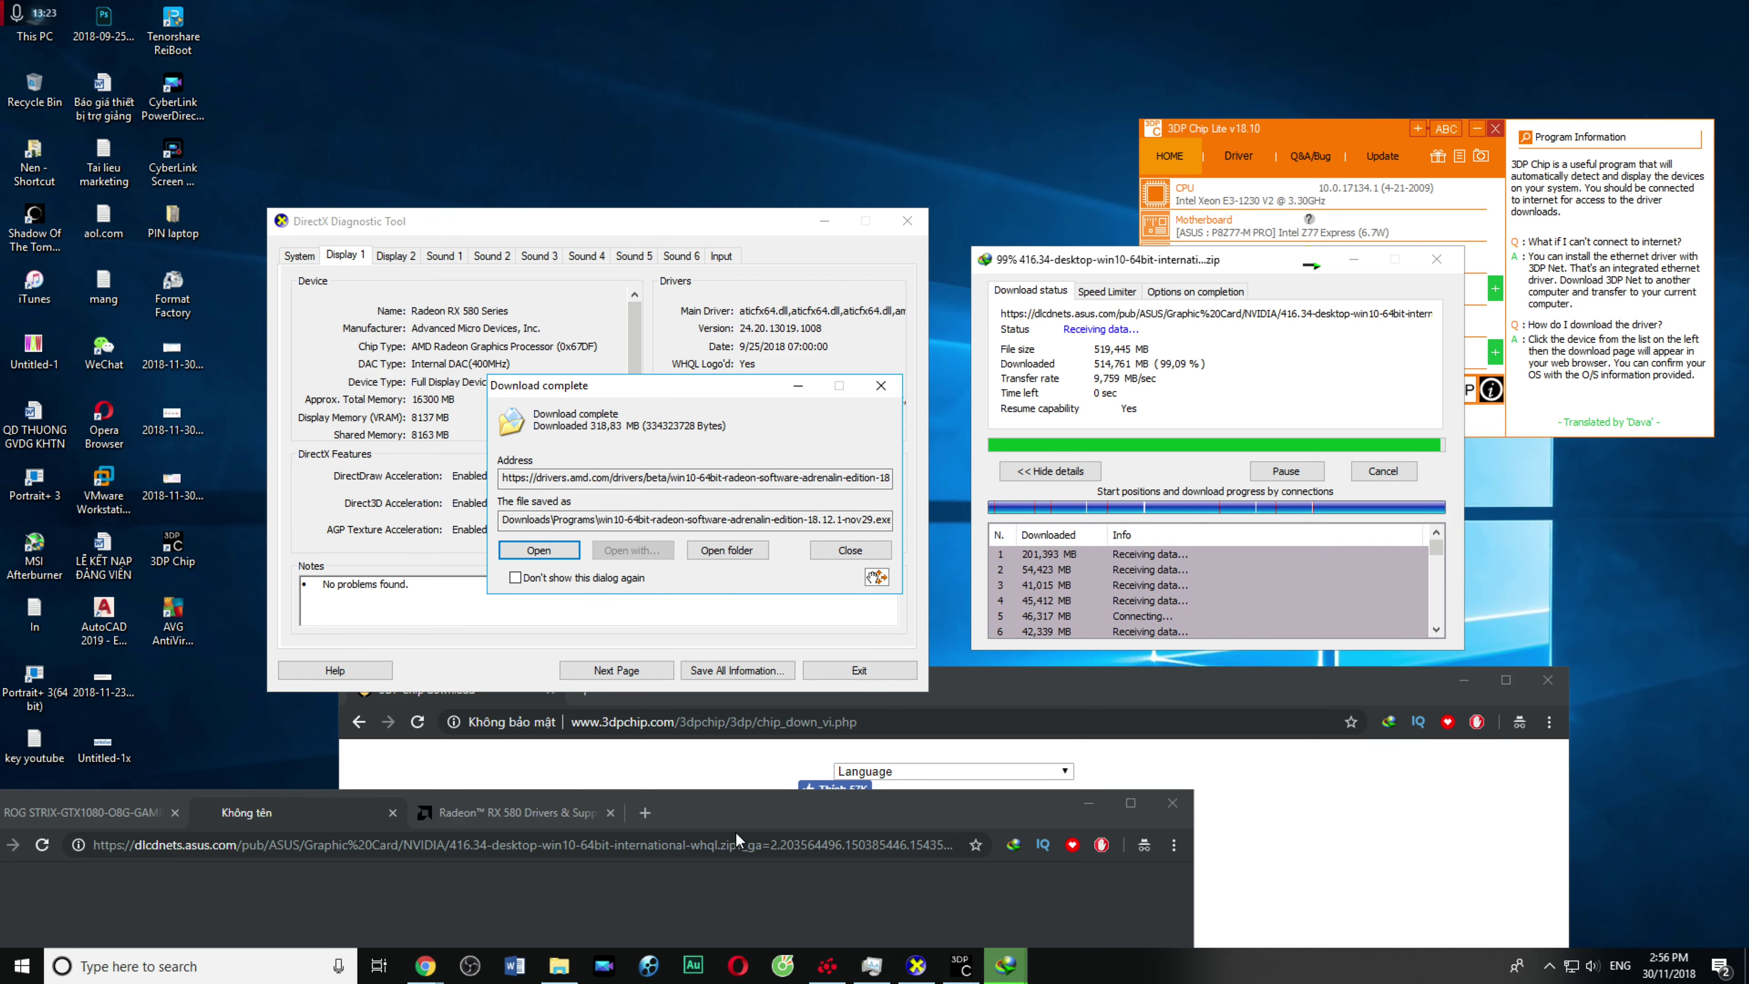
left_click(731, 809)
left_click_drag(731, 809, 941, 798)
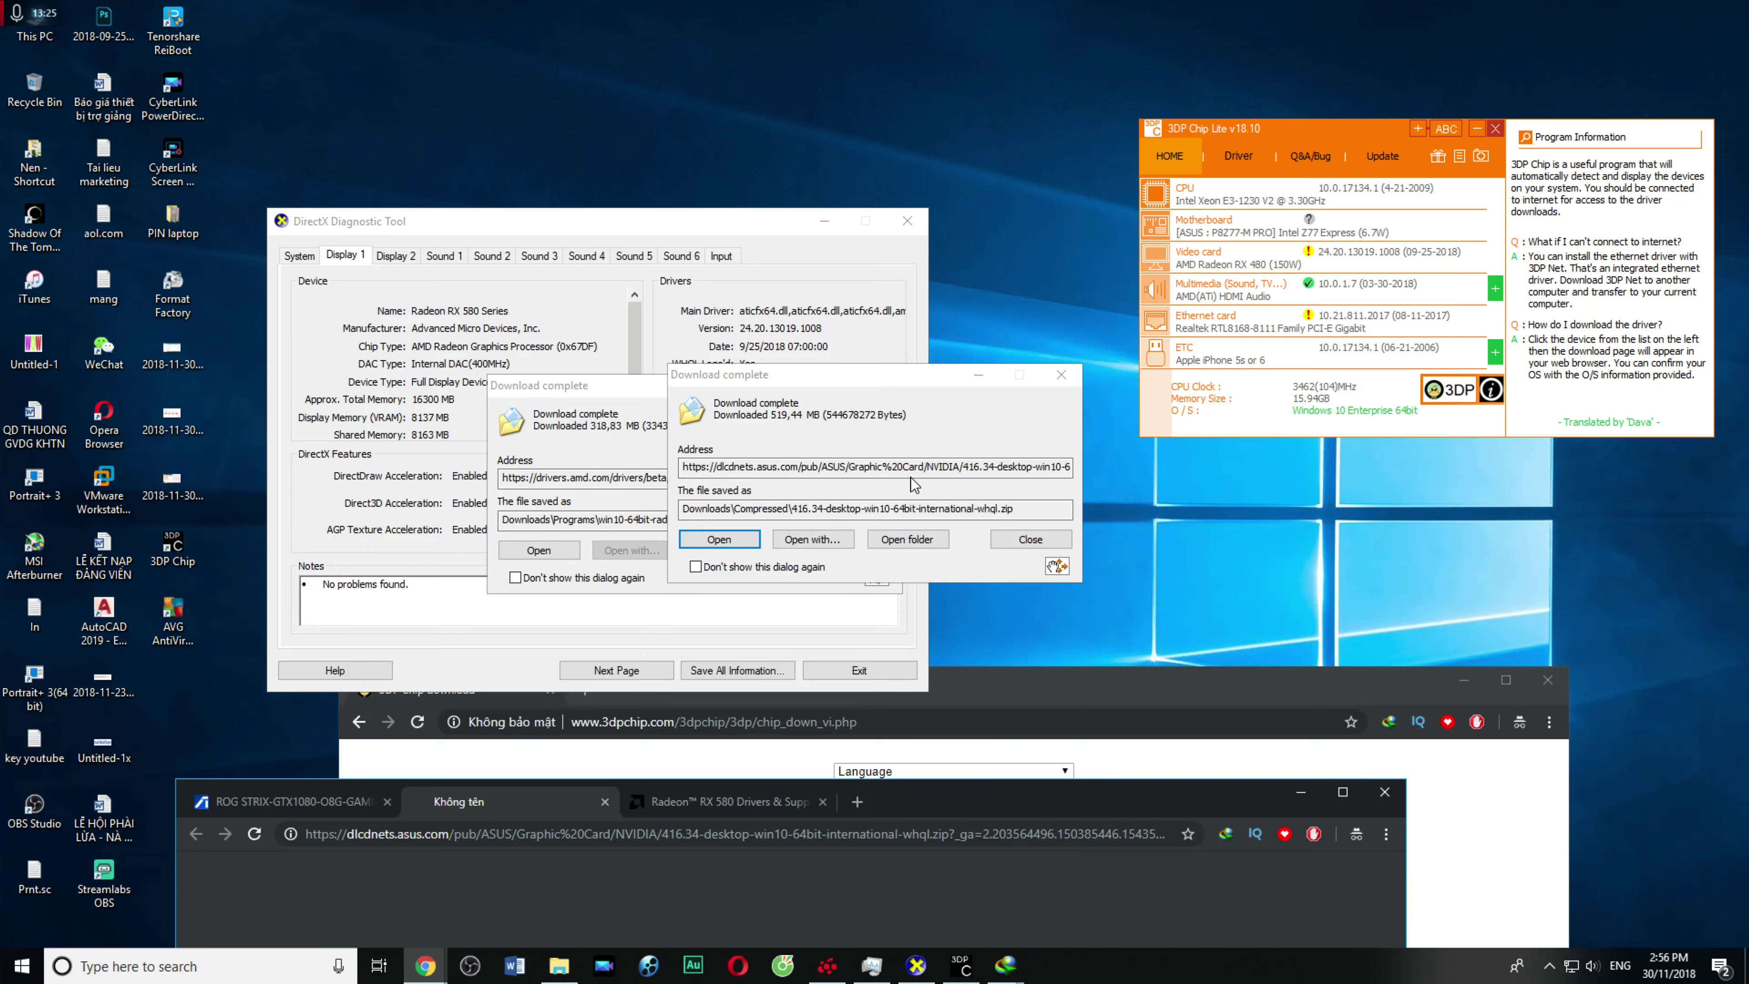
Step: Arrange the Radeon and NVIDIA driver download completion dialogs side by side
left_click_drag(919, 372, 1242, 430)
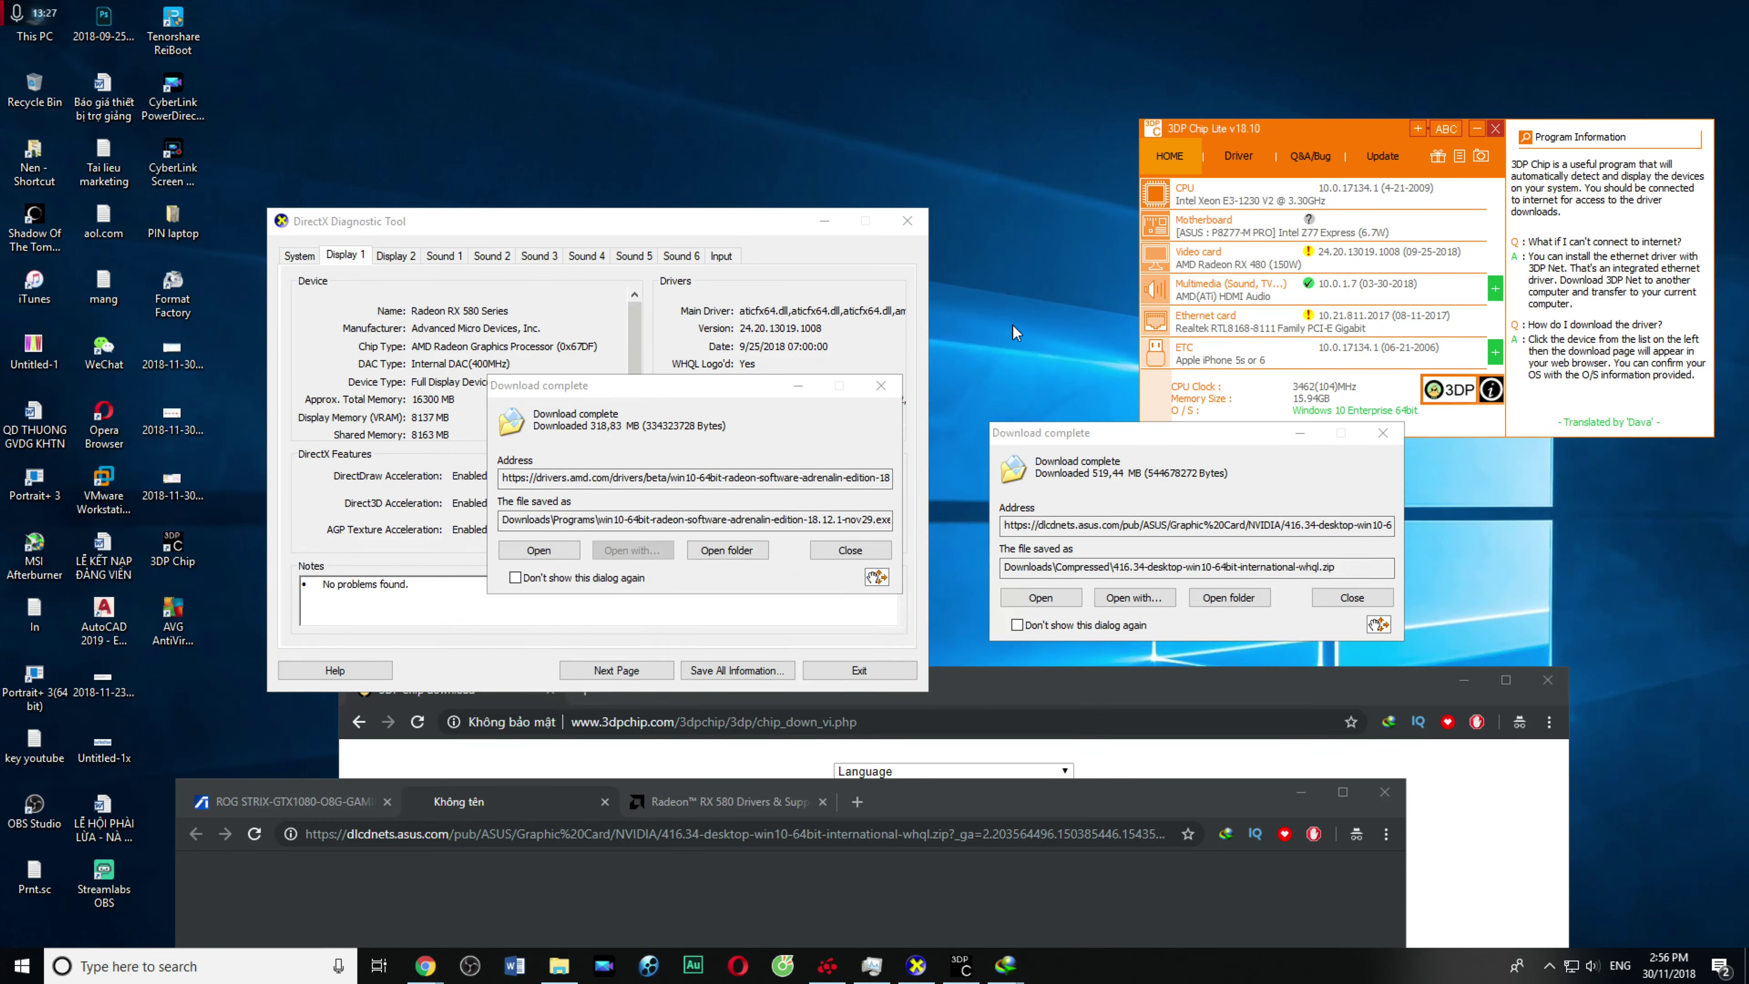
left_click_drag(1063, 441, 1043, 392)
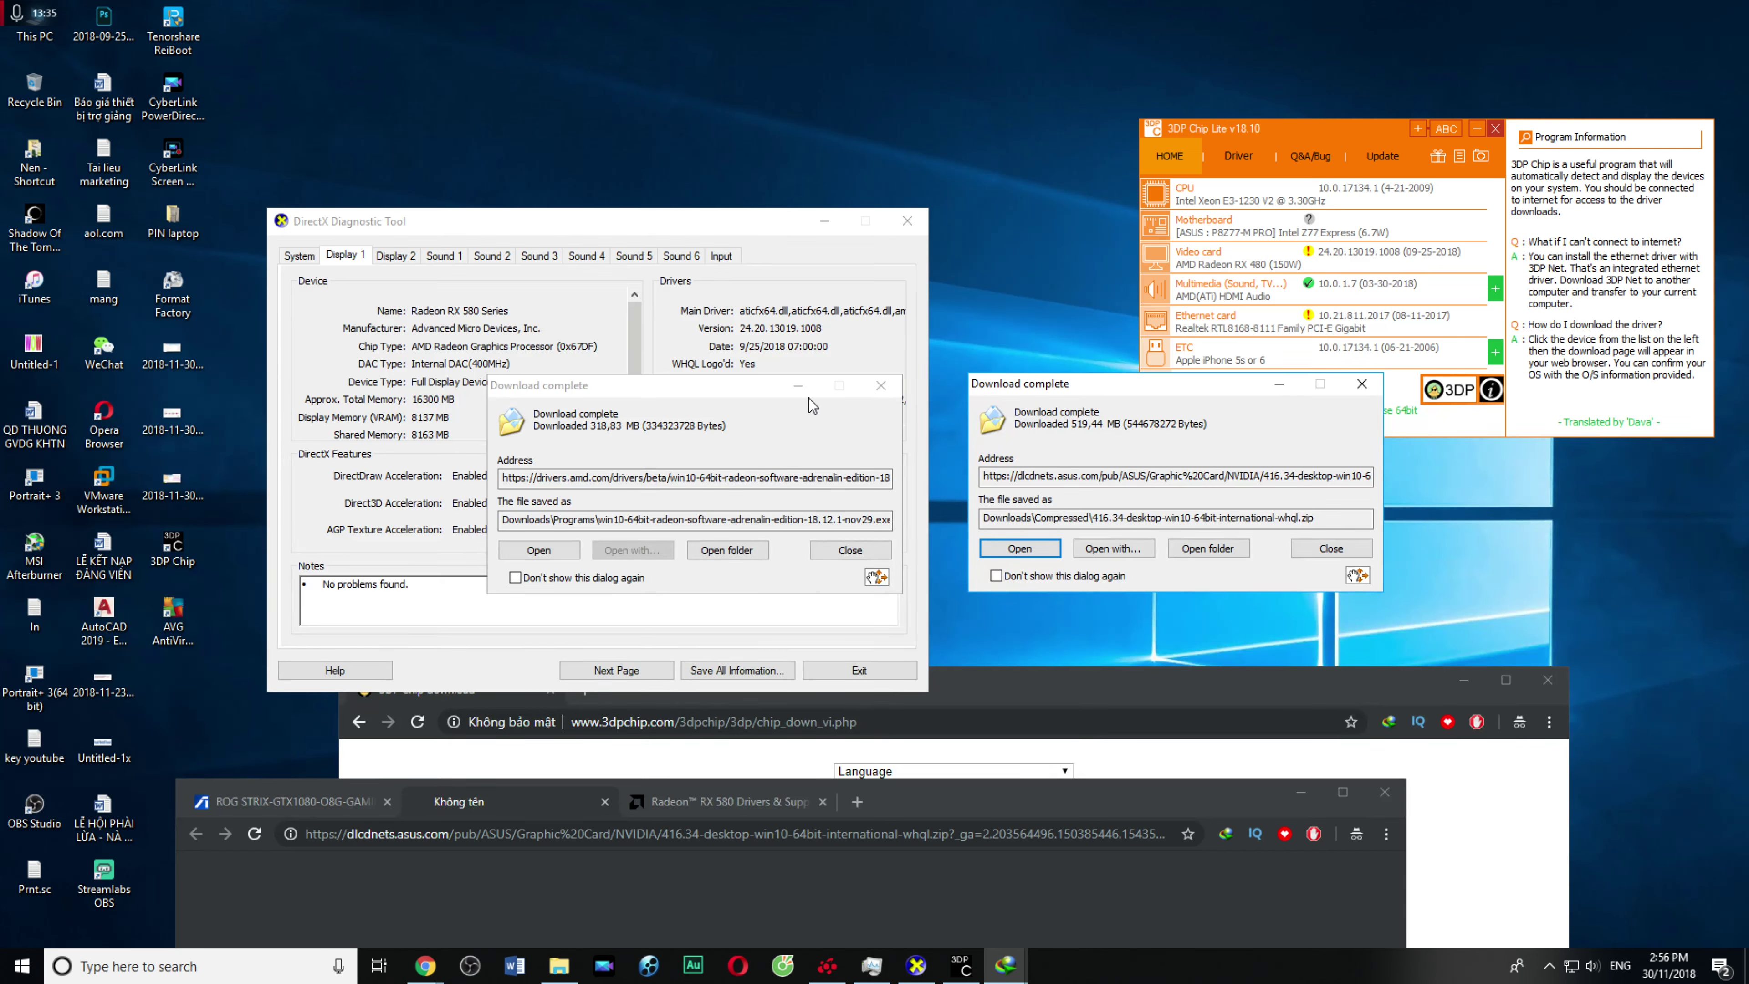
left_click_drag(695, 385, 624, 400)
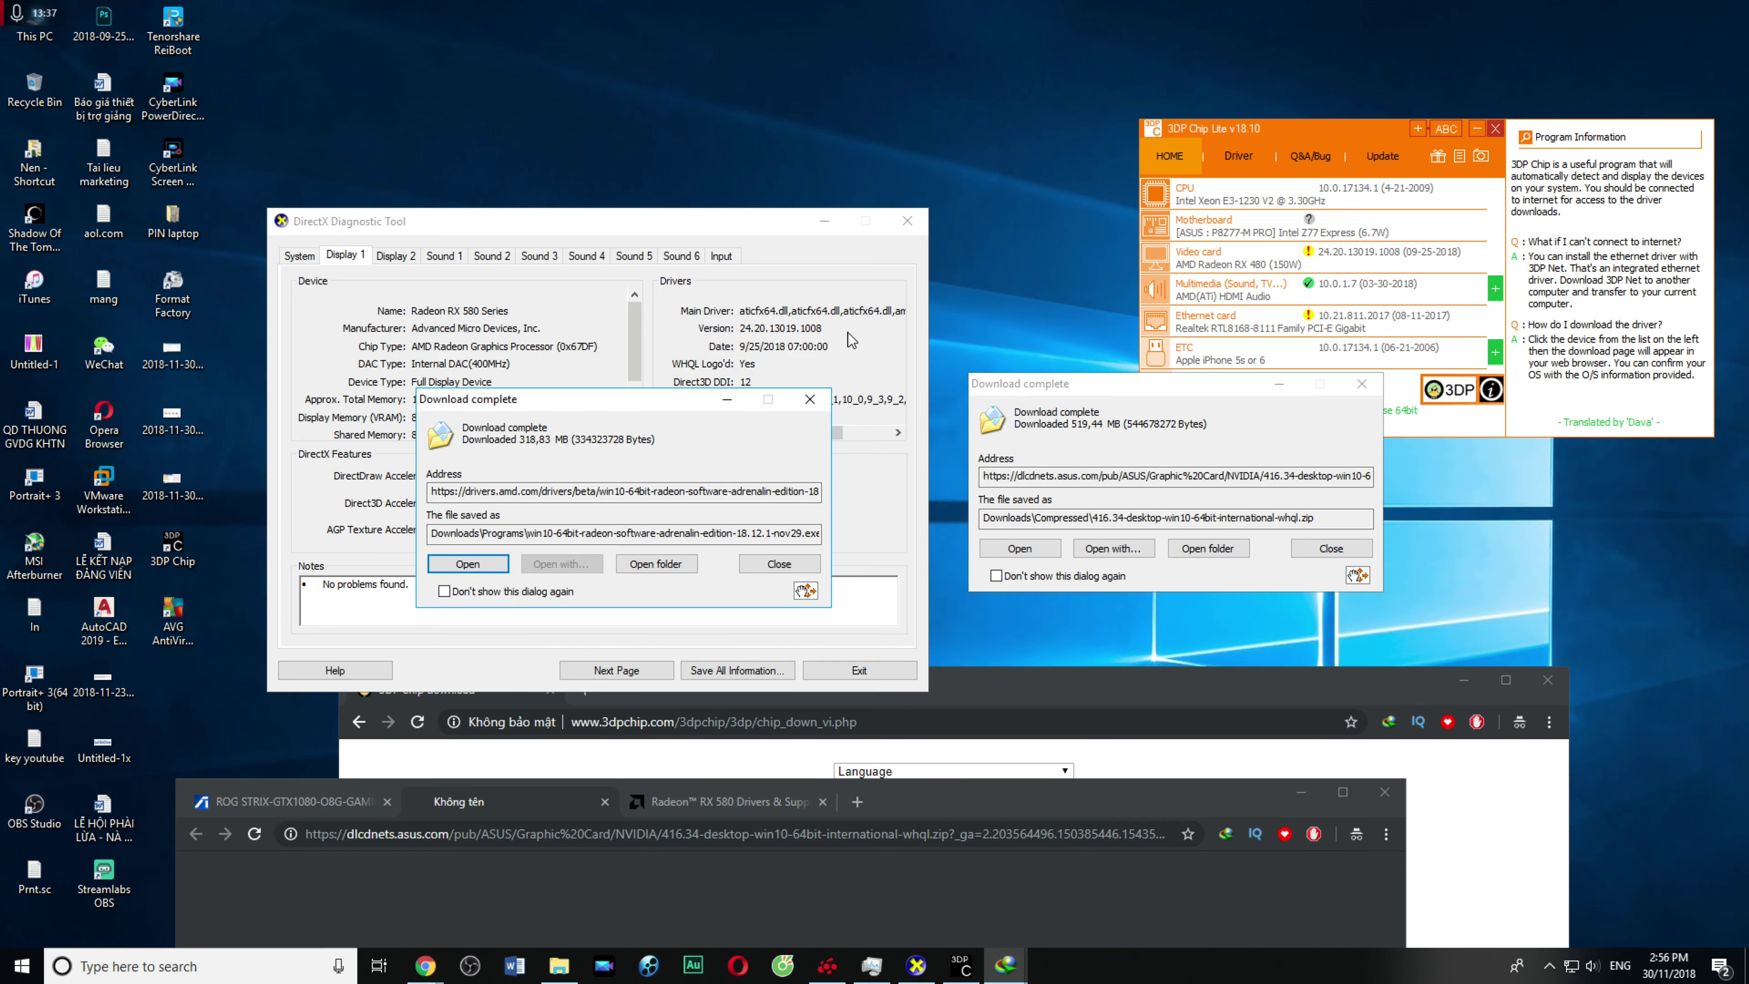
left_click(1005, 259)
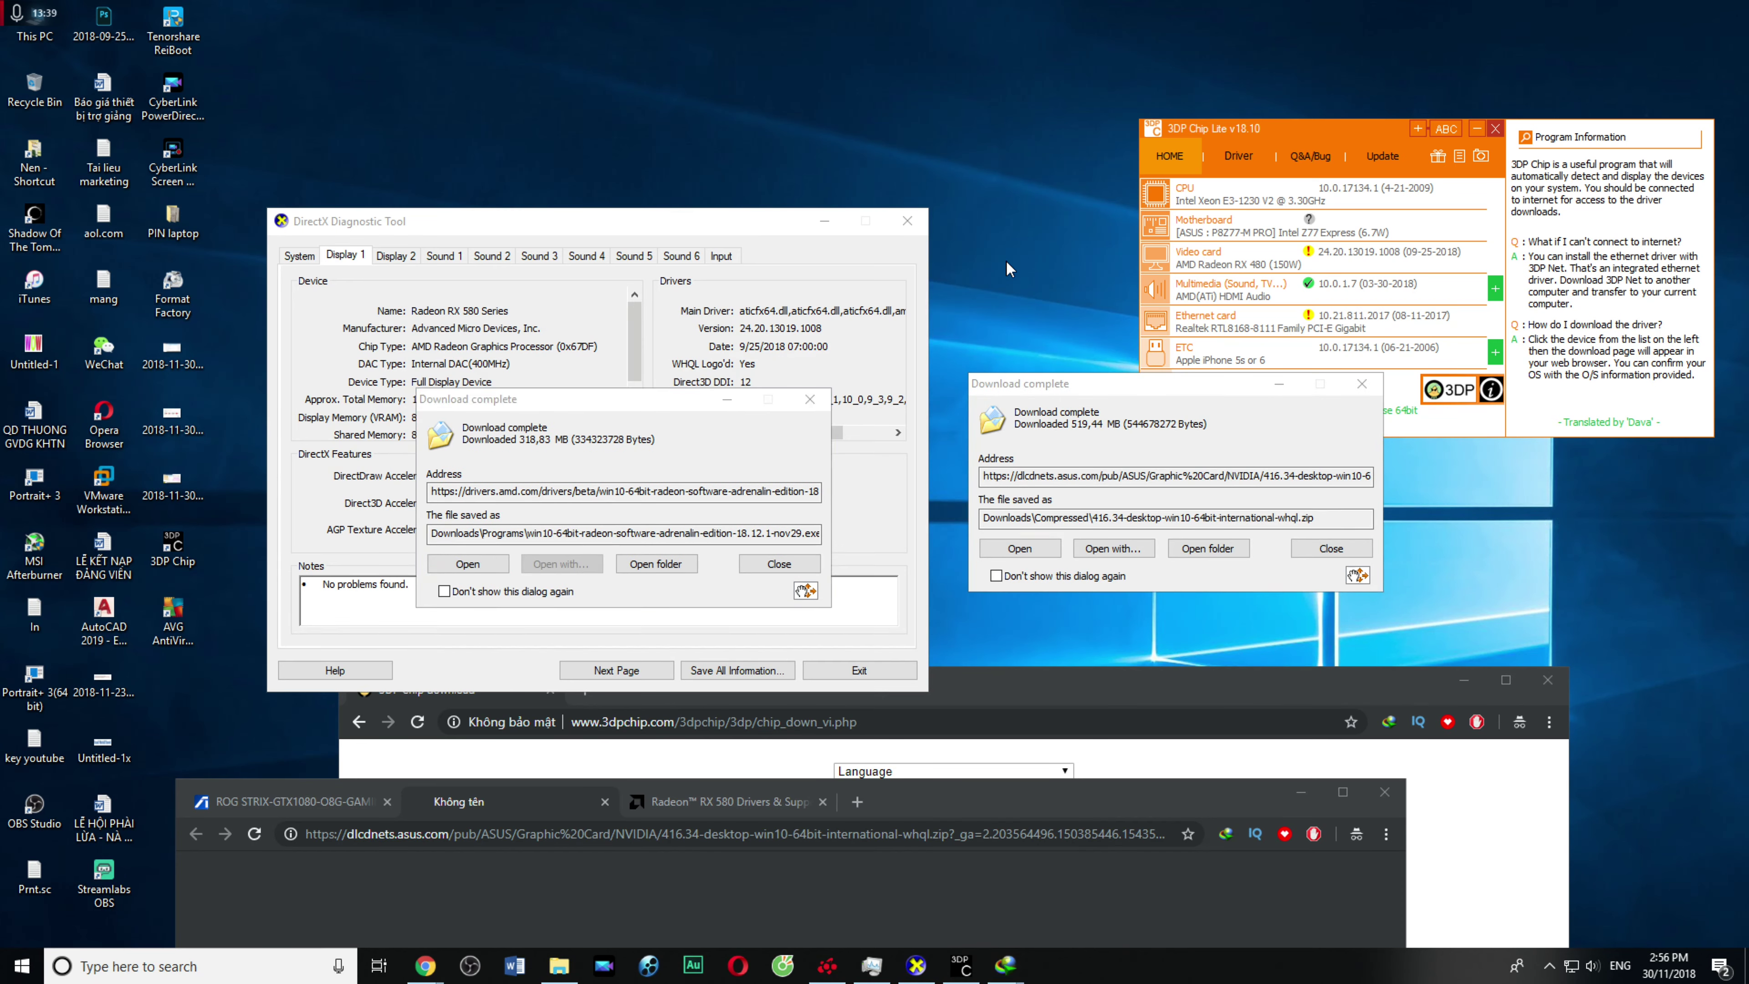